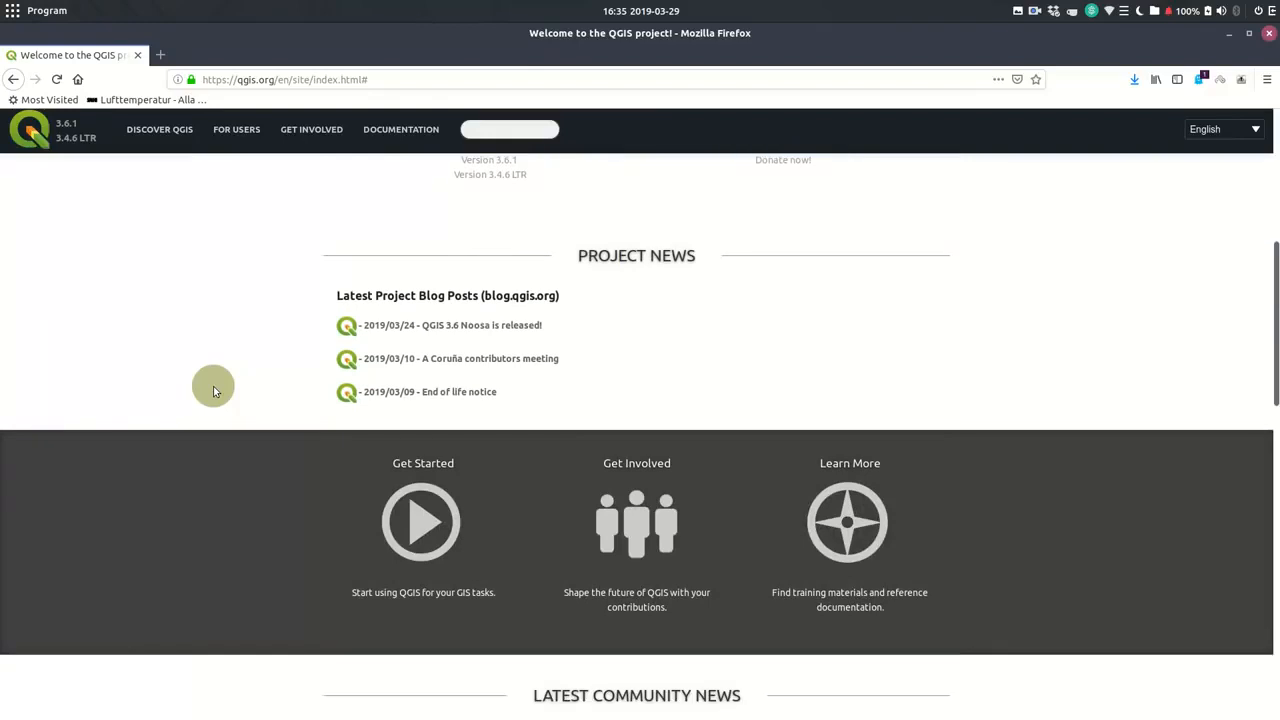
Look through the QGIS homepage from the project news down to the sponsors and page footer
scroll(213, 390, down, 4)
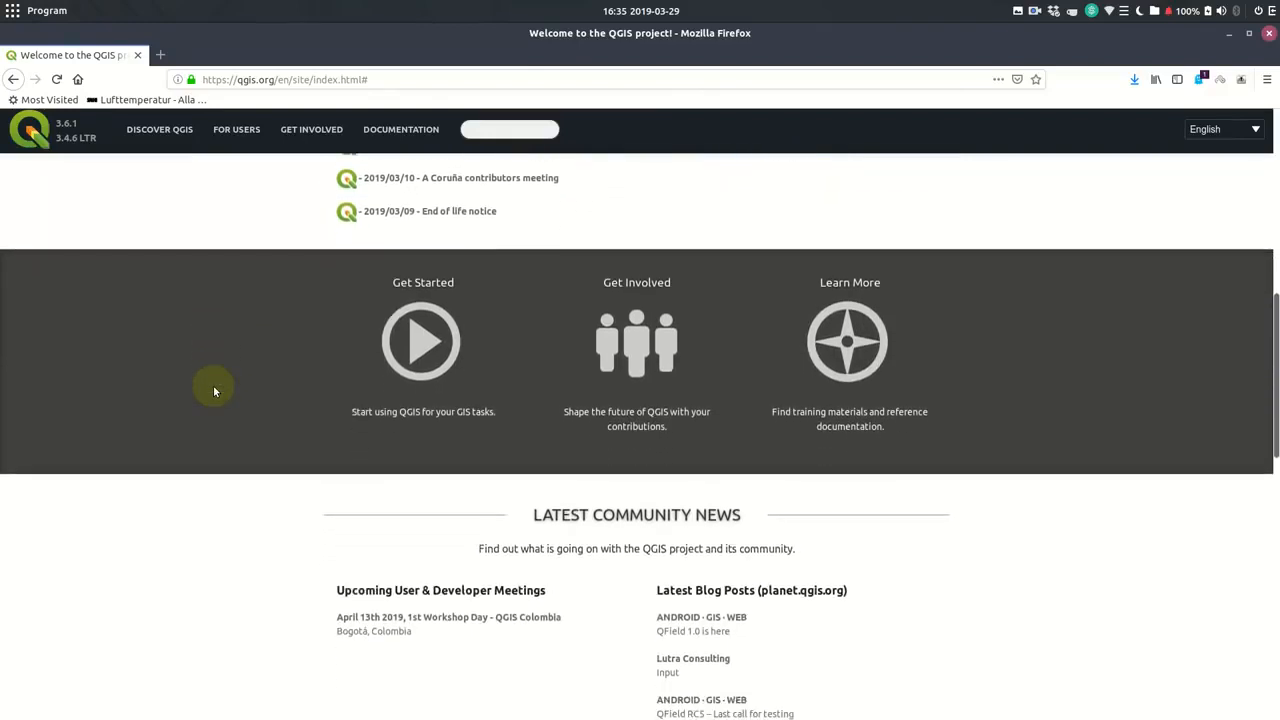
scroll(213, 390, down, 6)
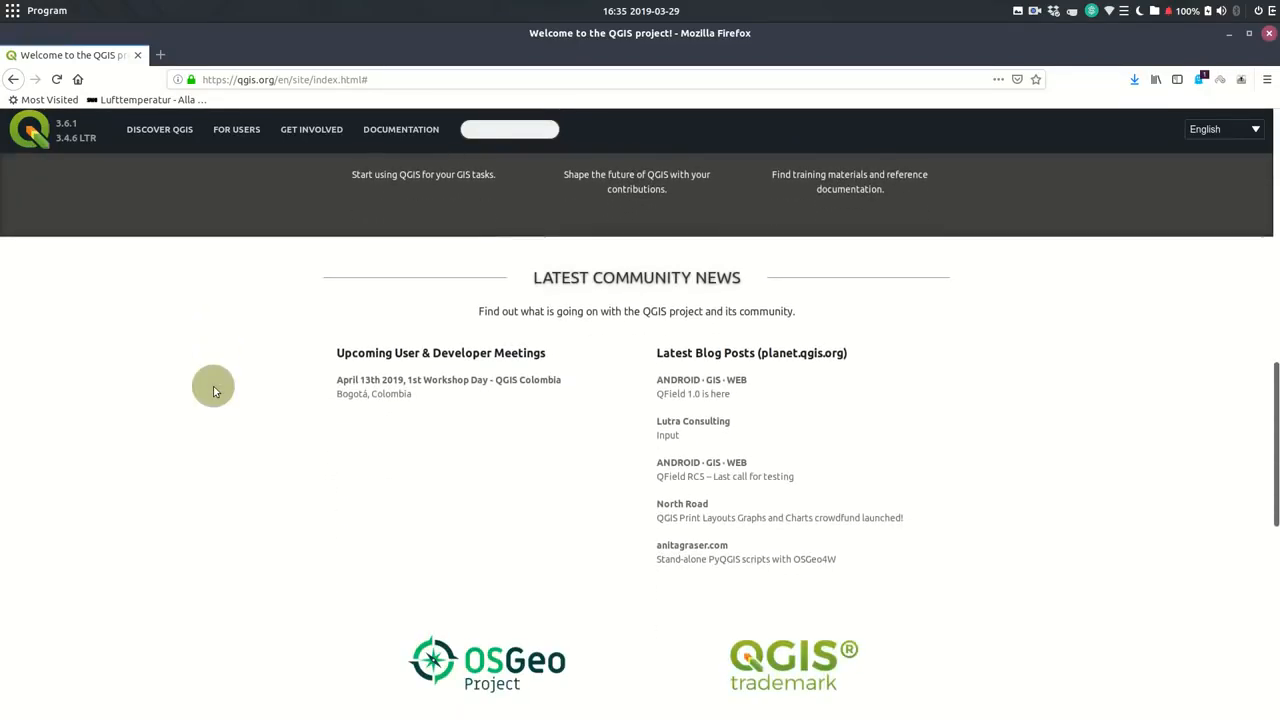
scroll(213, 390, down, 6)
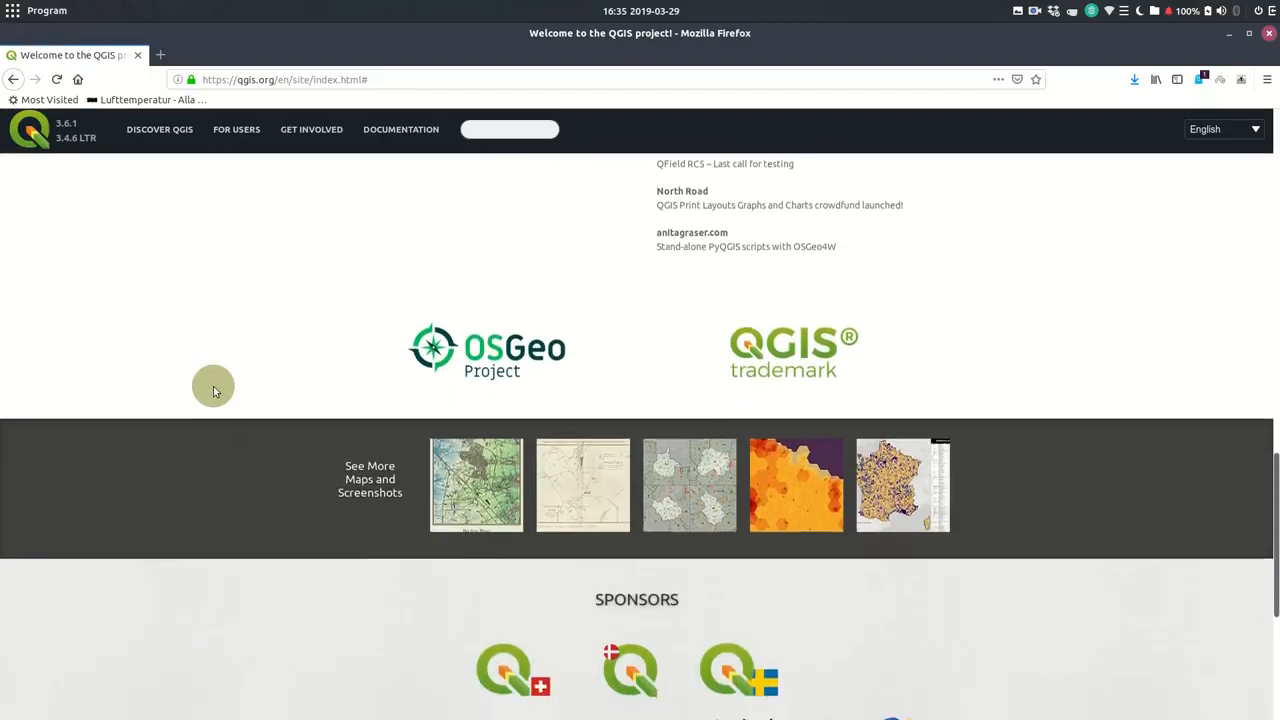
scroll(213, 390, down, 4)
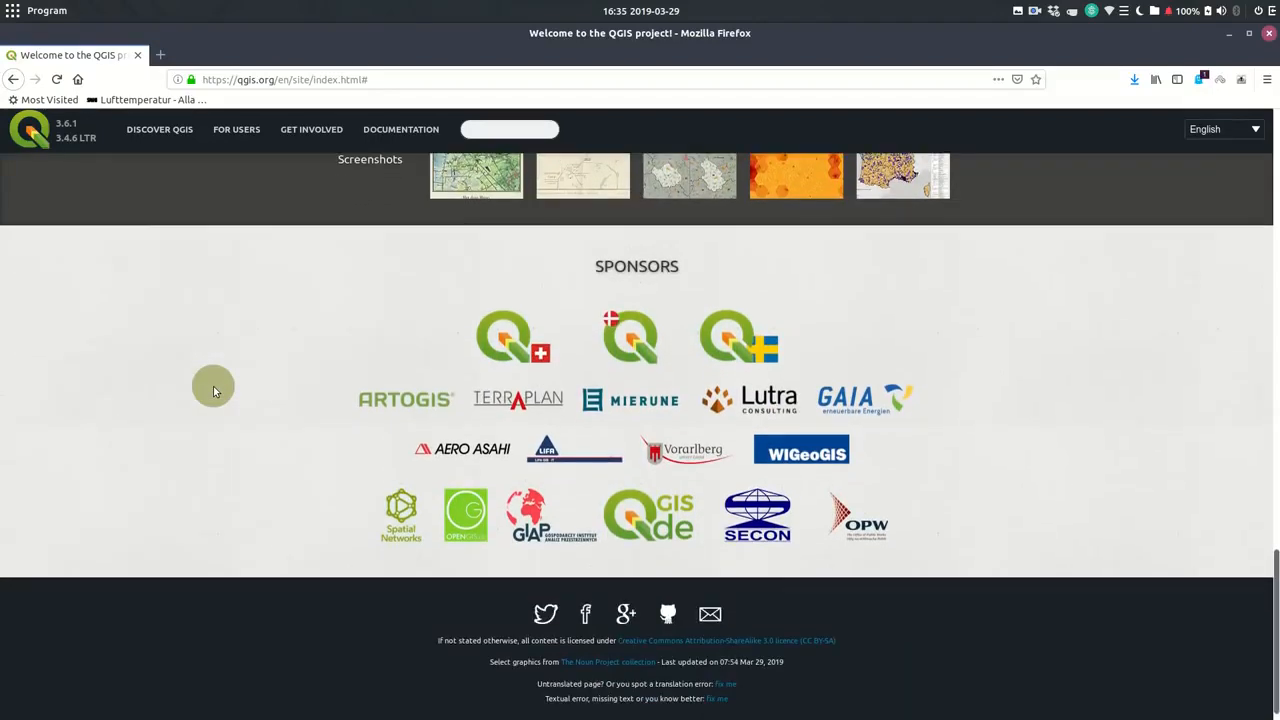
Switch from the browser to QGIS and add the built-in world map by entering "world" as the coordinate
click(1231, 36)
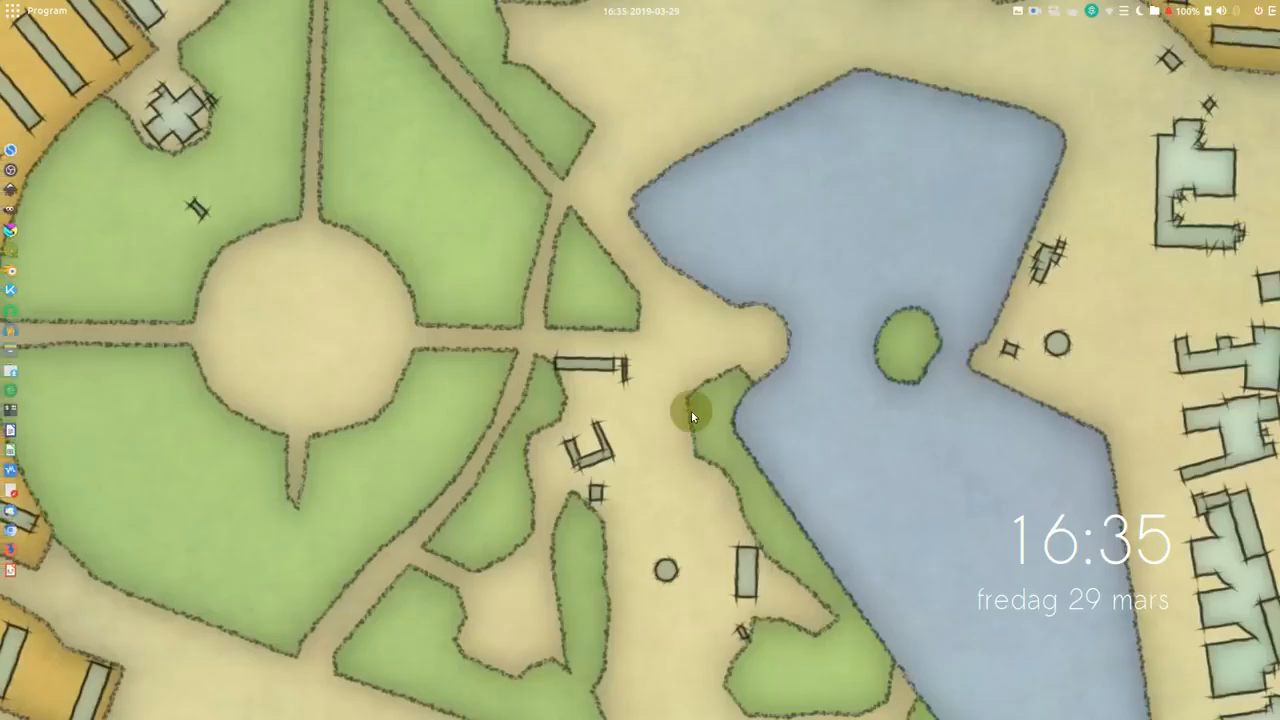
click(15, 255)
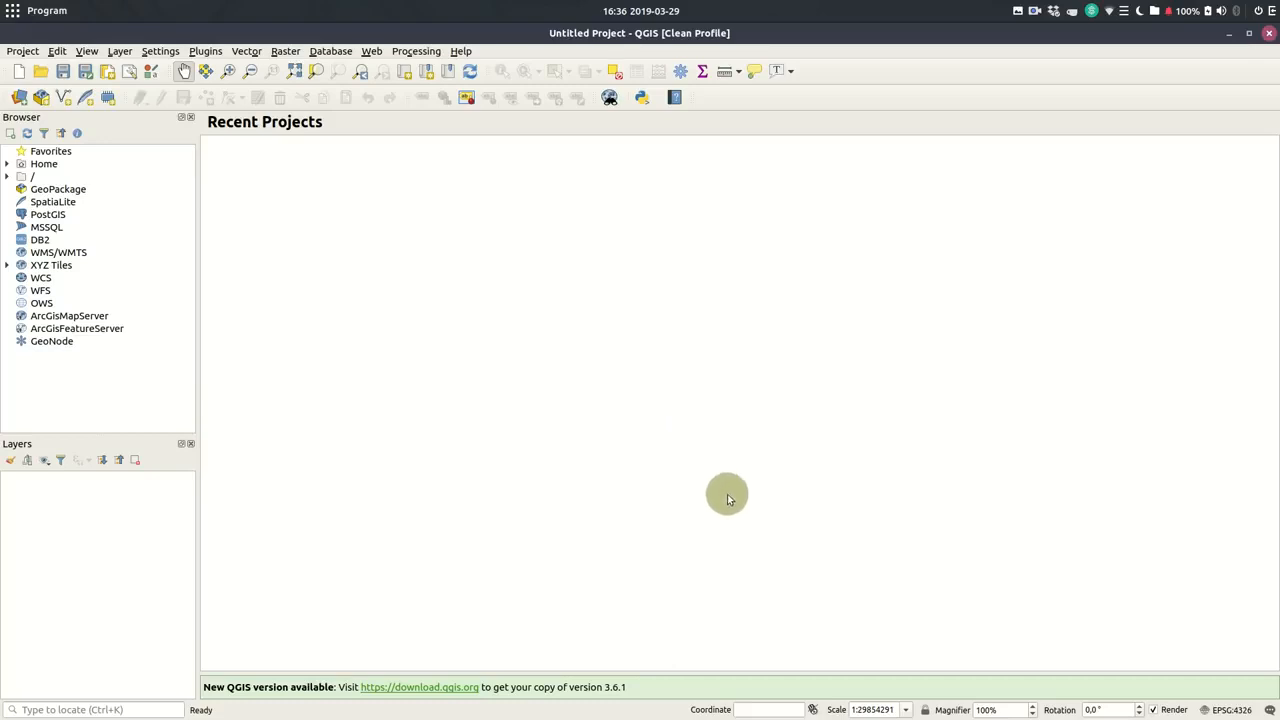
click(766, 709)
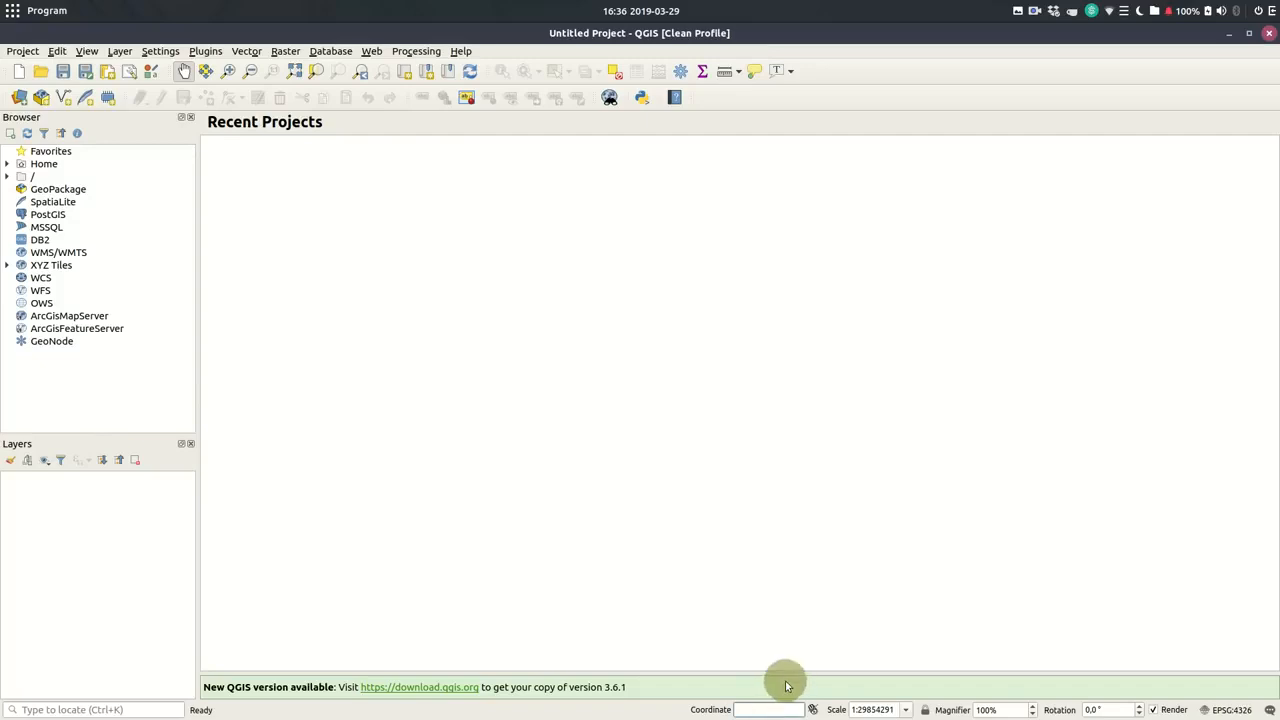
text(world)
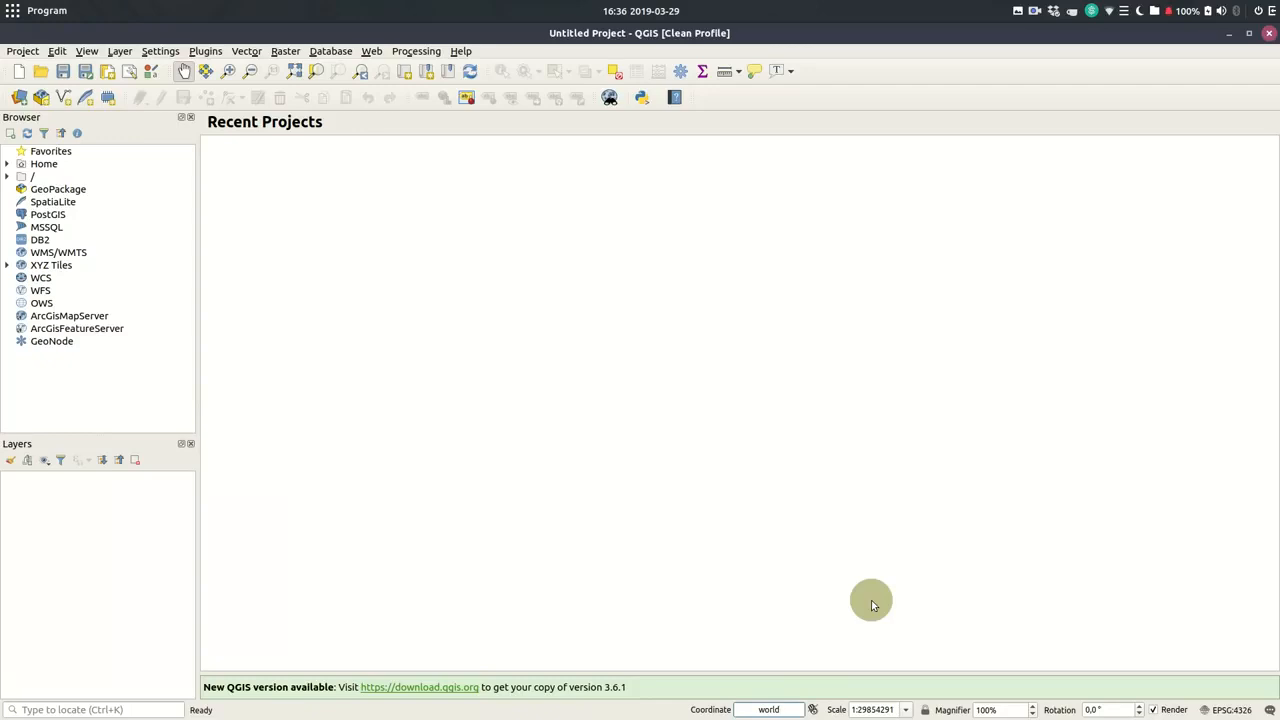
key(Return)
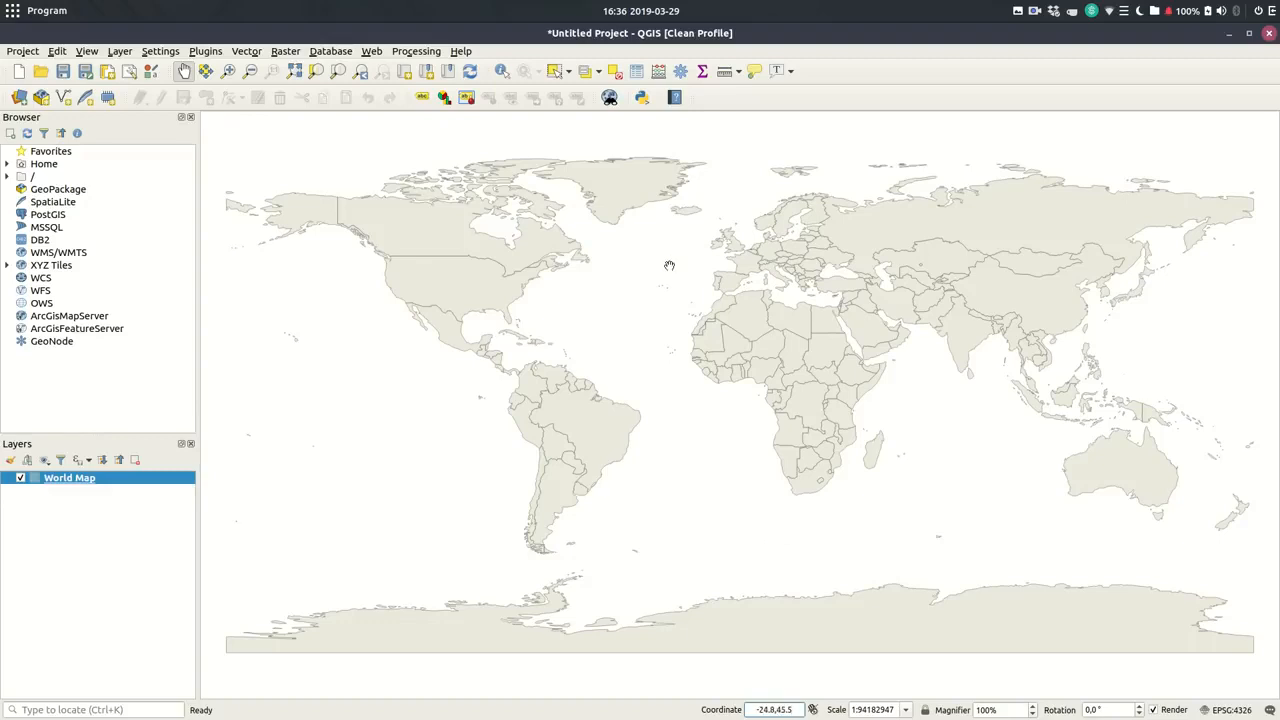
Examine Europe, the Mediterranean and North Africa on the world map at several scales, and return to the full extent
scroll(731, 296, down, 1)
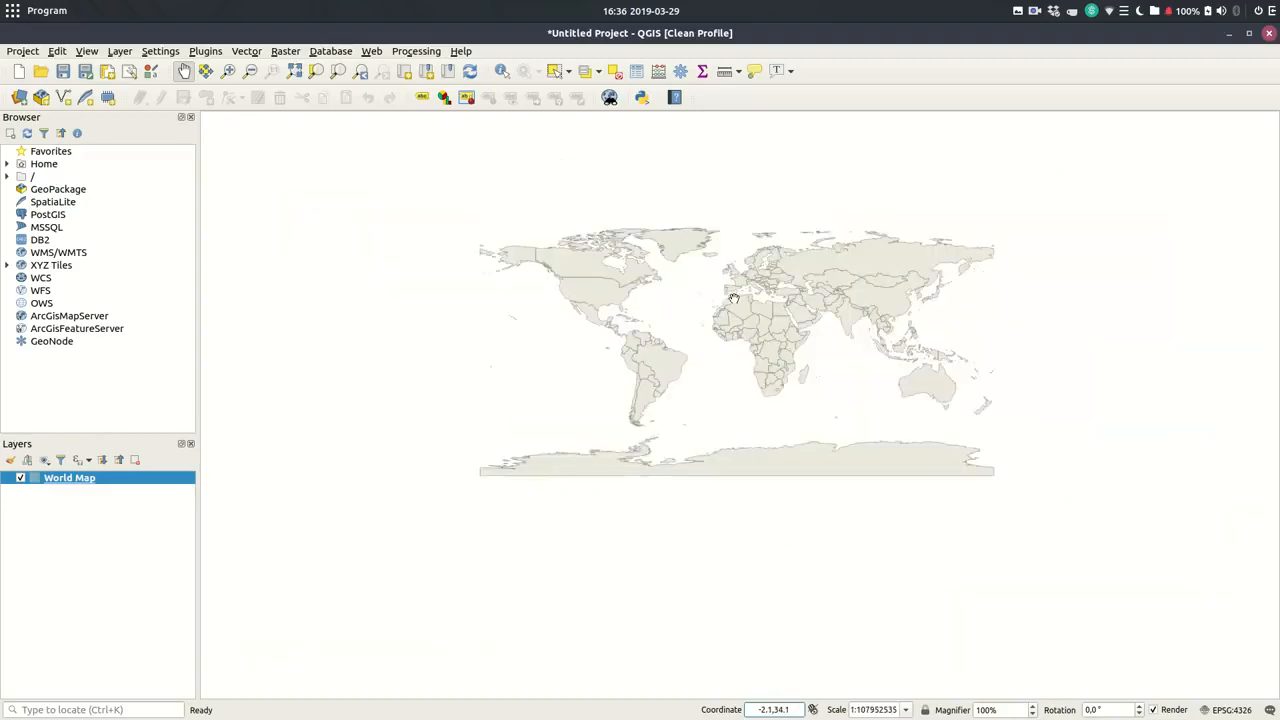
scroll(733, 299, up, 4)
scroll(733, 299, down, 2)
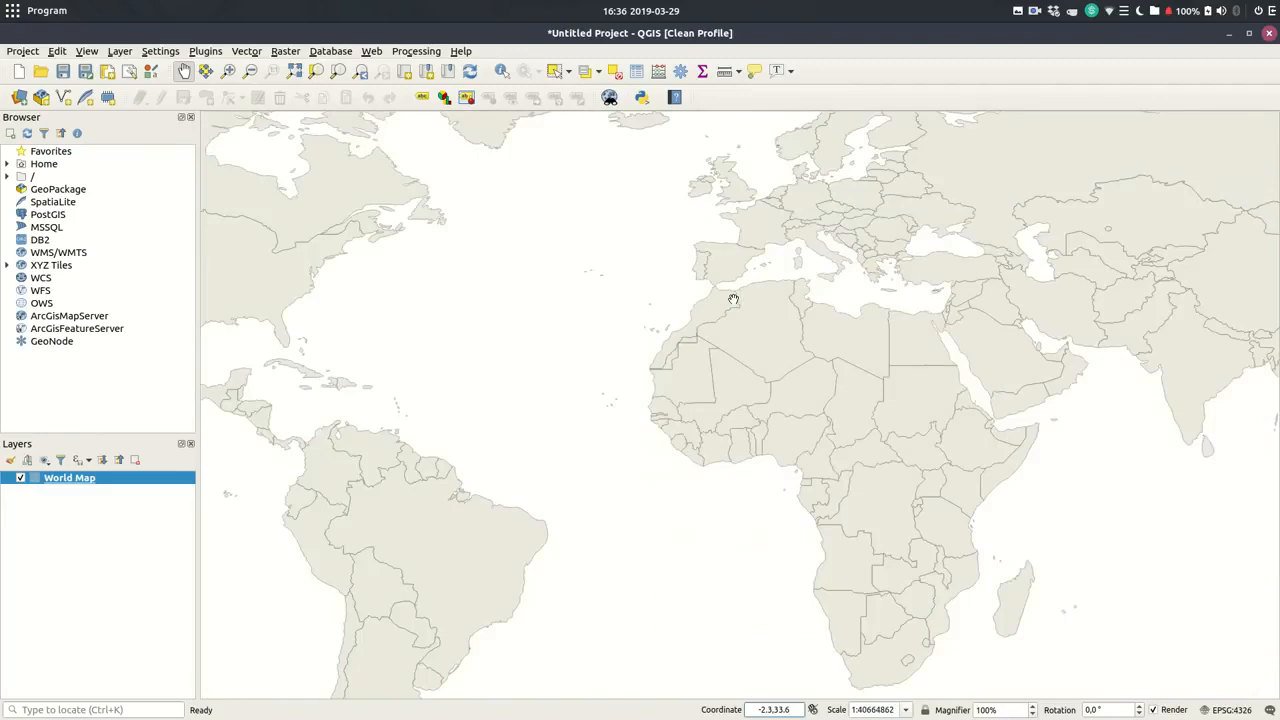
scroll(733, 299, down, 2)
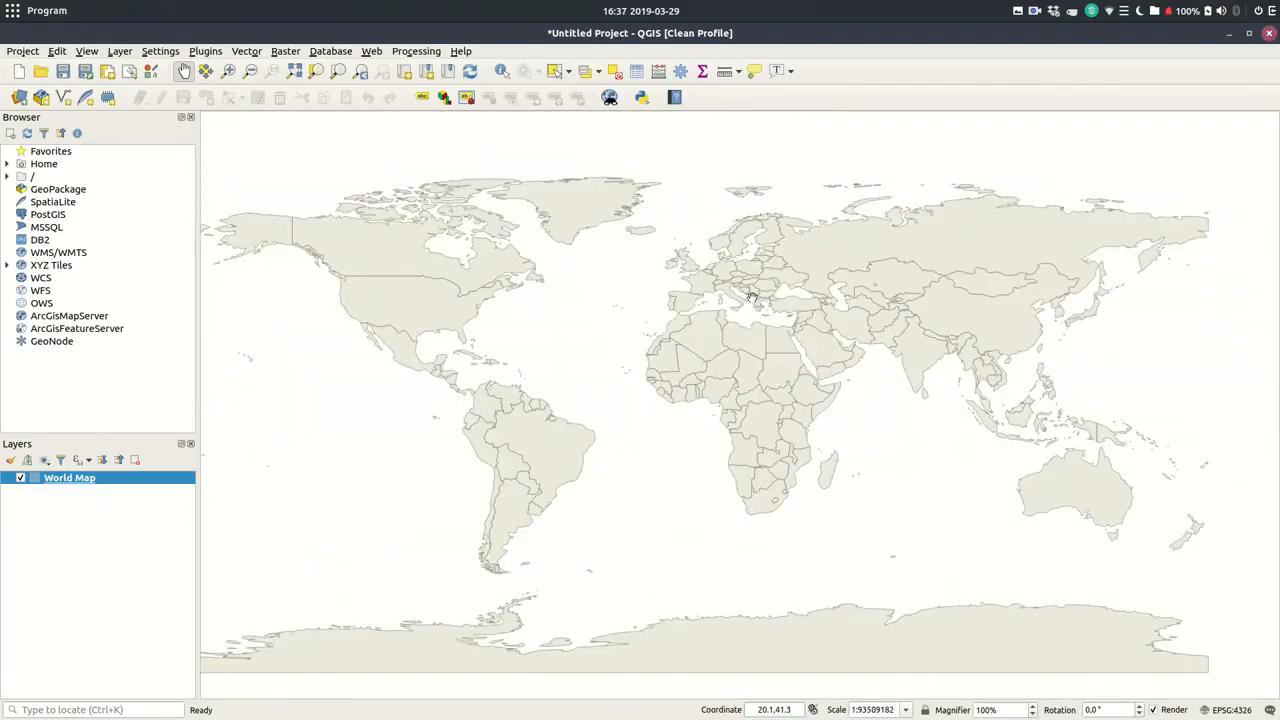
scroll(752, 297, up, 2)
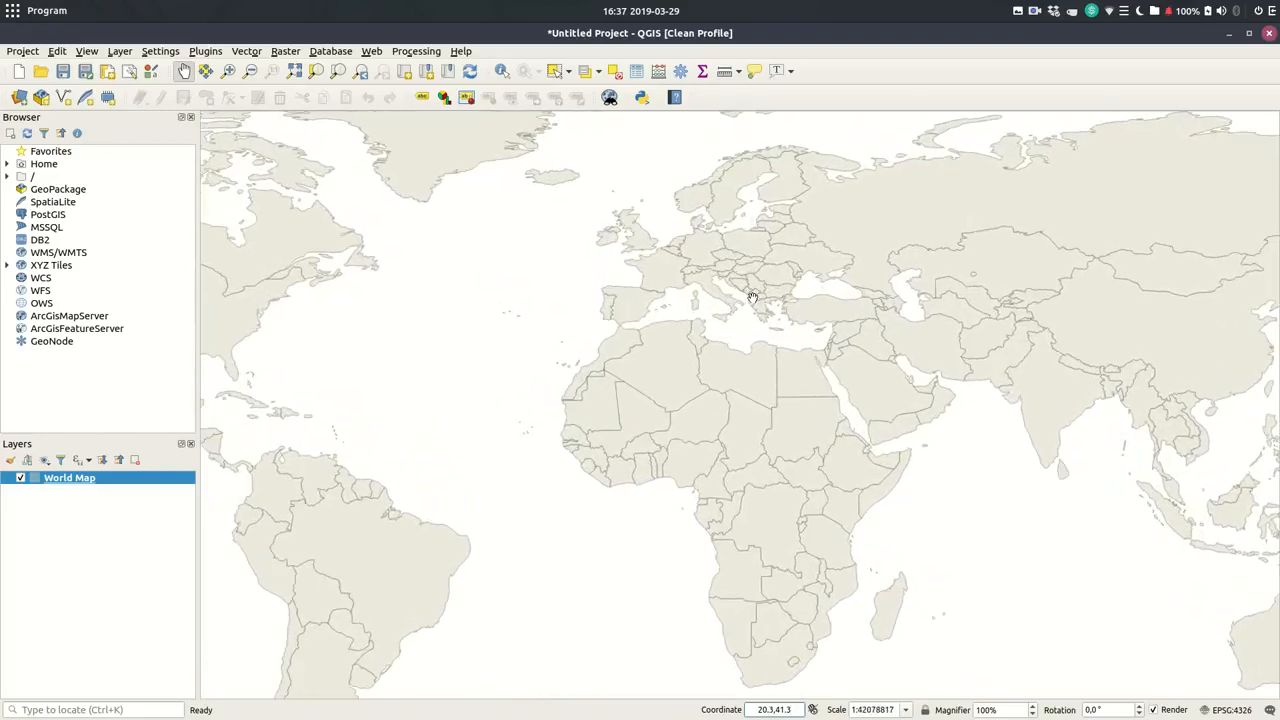
scroll(752, 297, up, 2)
scroll(752, 297, down, 2)
scroll(752, 297, up, 1)
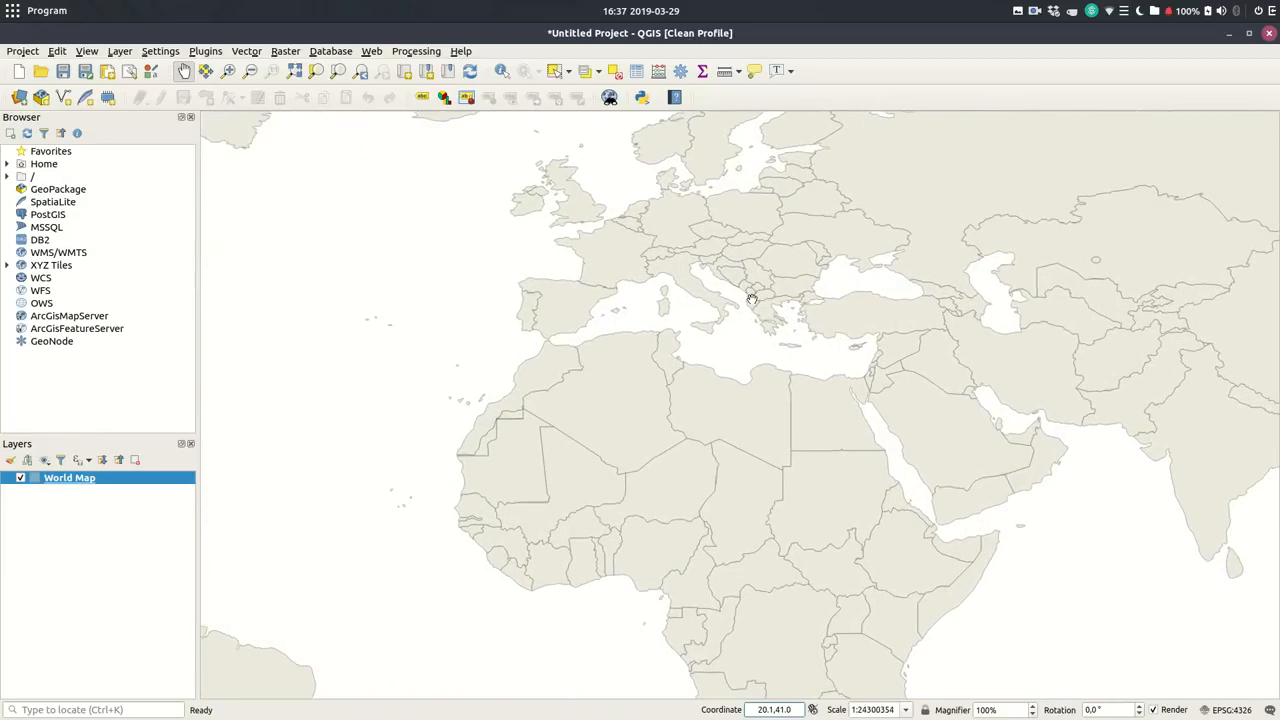
drag(752, 297, 622, 296)
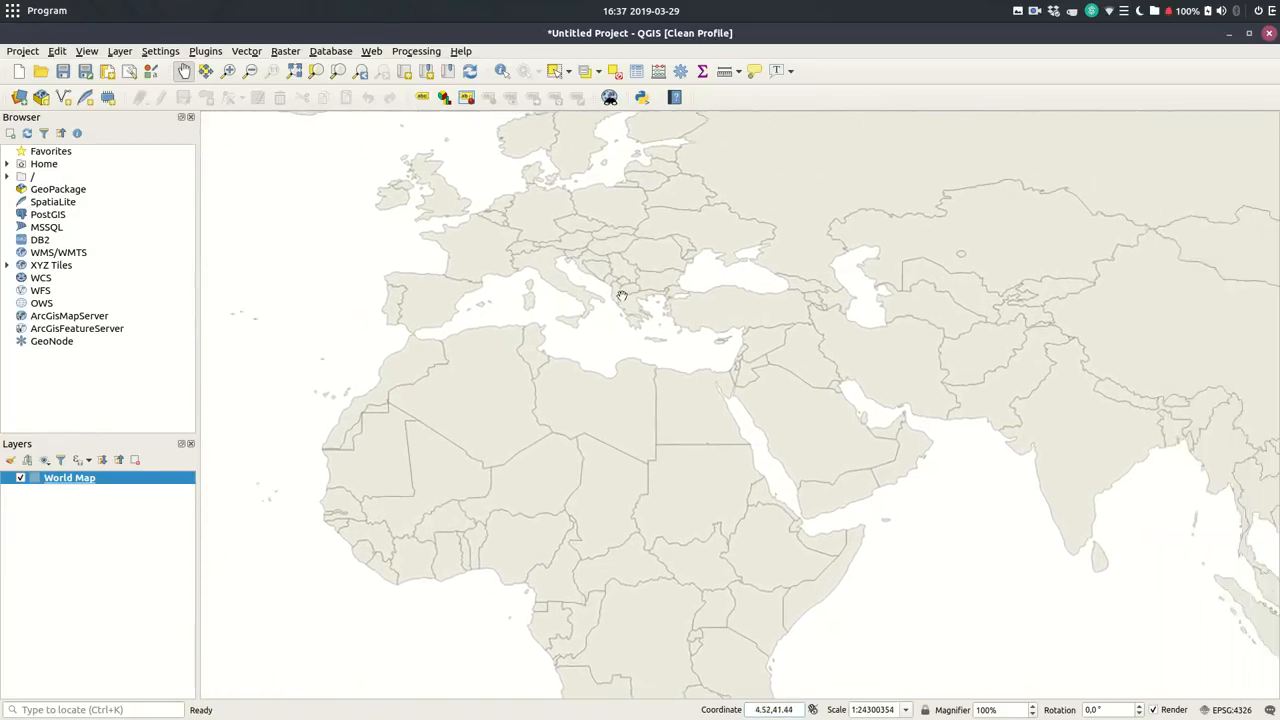
scroll(622, 296, up, 1)
drag(749, 293, 939, 300)
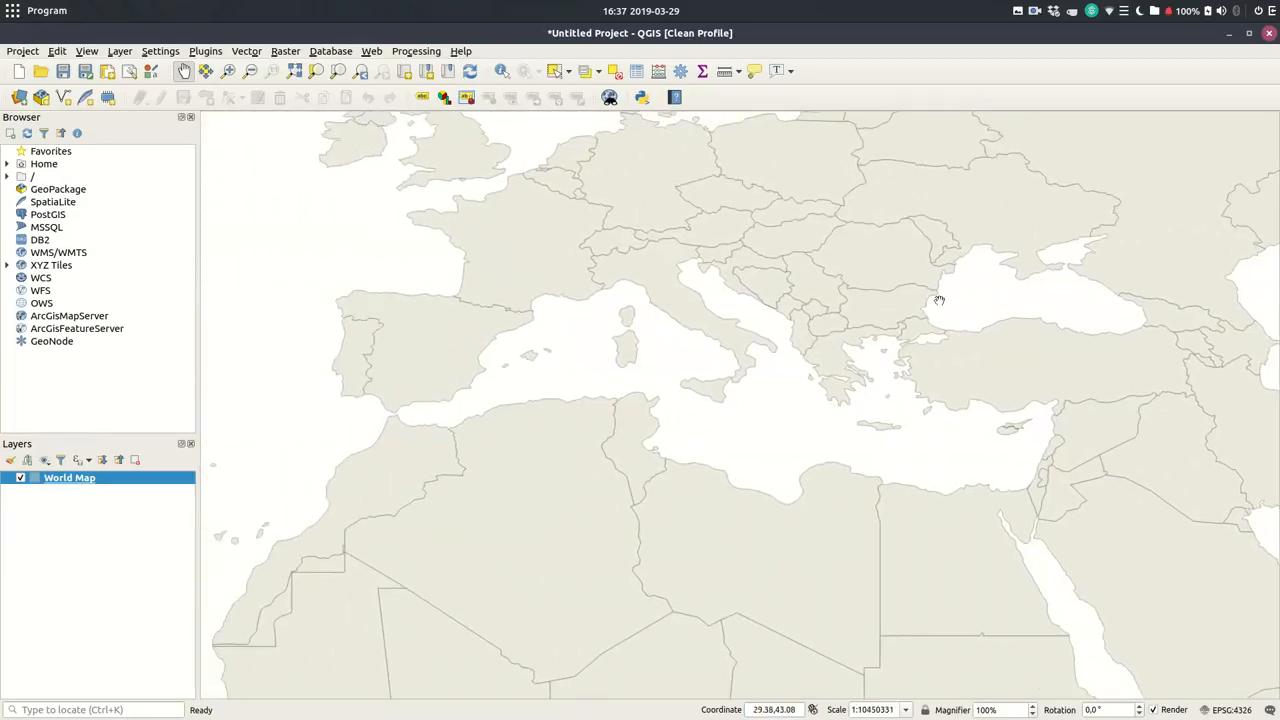
drag(593, 298, 896, 318)
drag(904, 258, 634, 400)
click(208, 72)
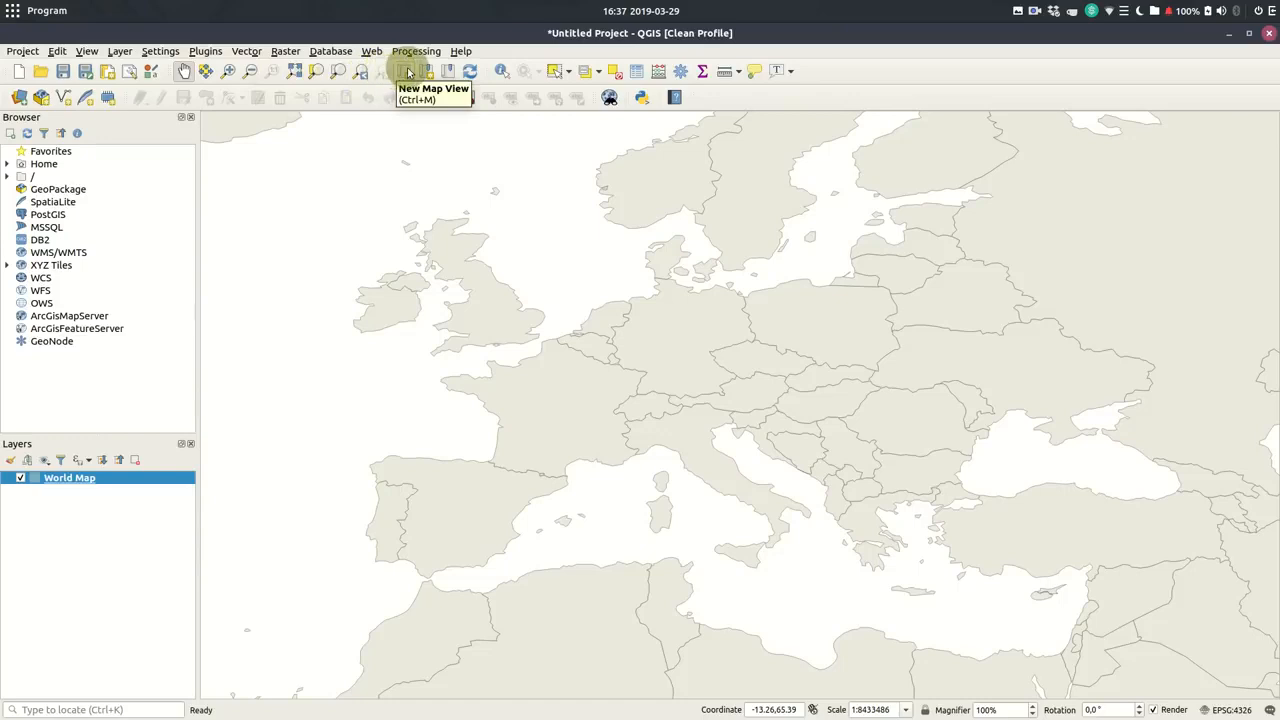
click(295, 76)
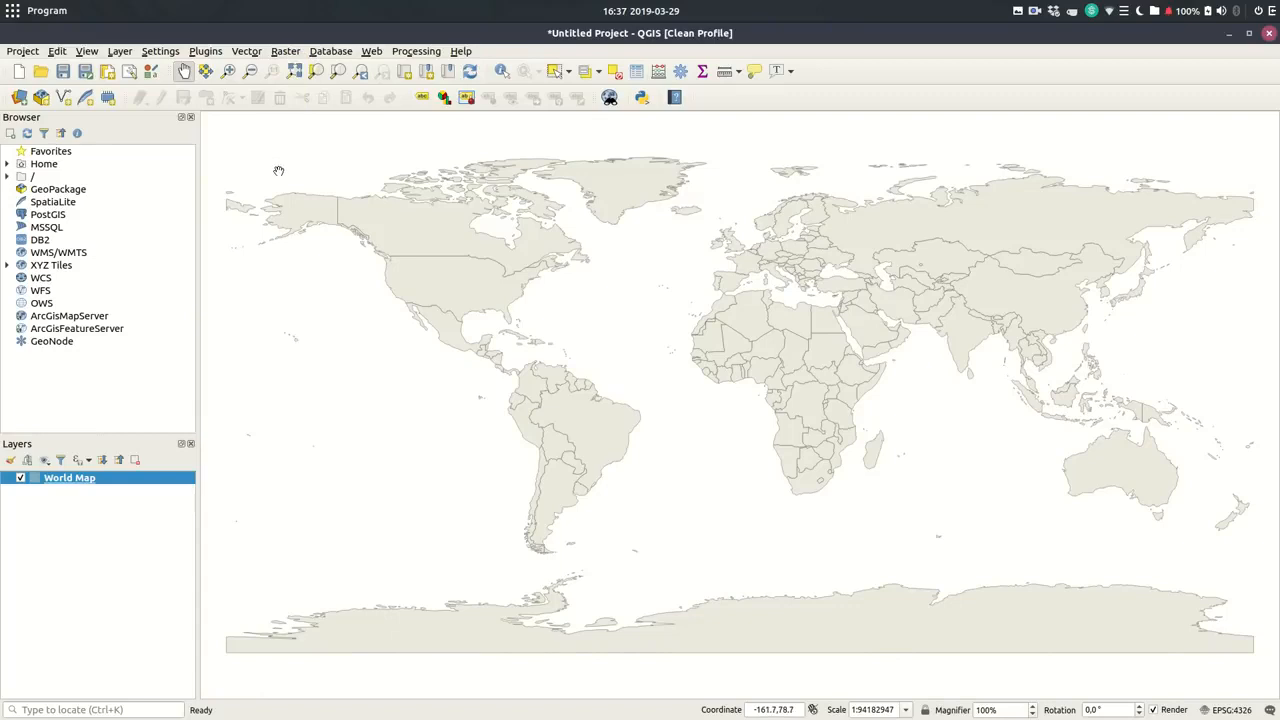
key(ctrl+shift+f)
Set the project CRS to WGS 84 / Pseudo-Mercator (EPSG:3857) and inspect the reprojected world map
click(1233, 710)
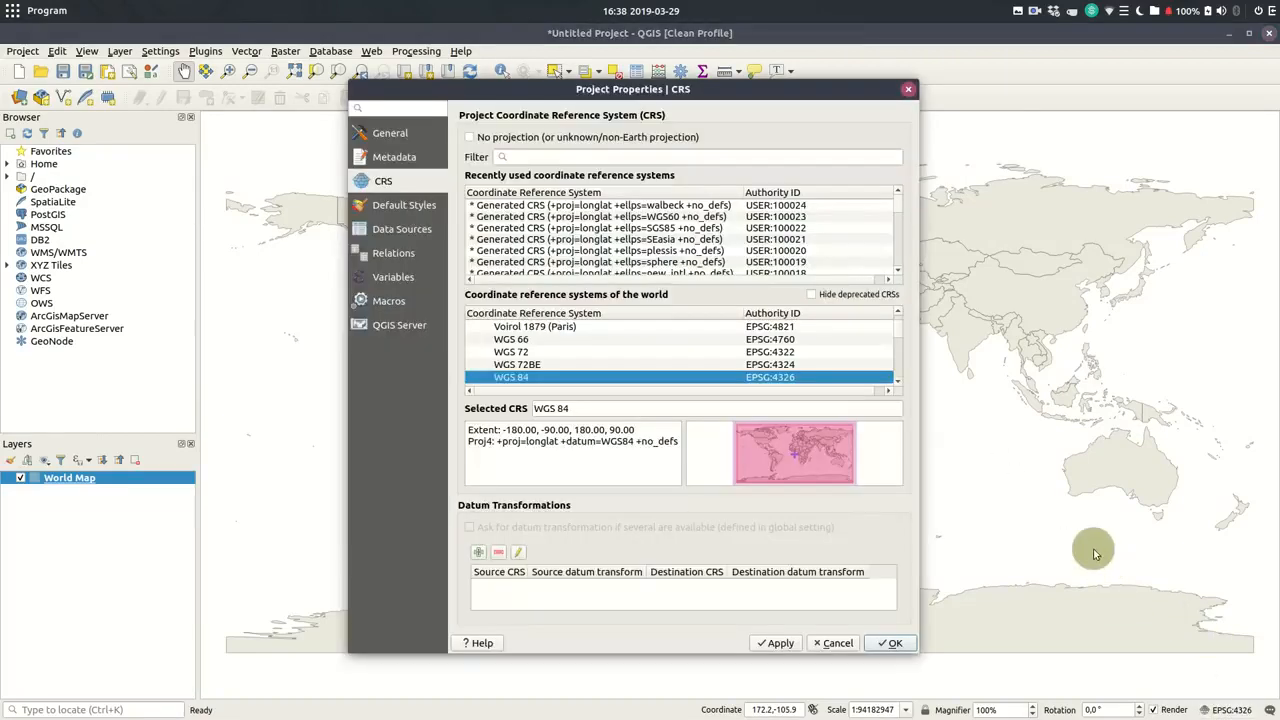
click(899, 336)
mouse_move(899, 336)
mouse_down()
mouse_move(897, 376)
mouse_move(902, 316)
mouse_up()
click(667, 157)
text(3857)
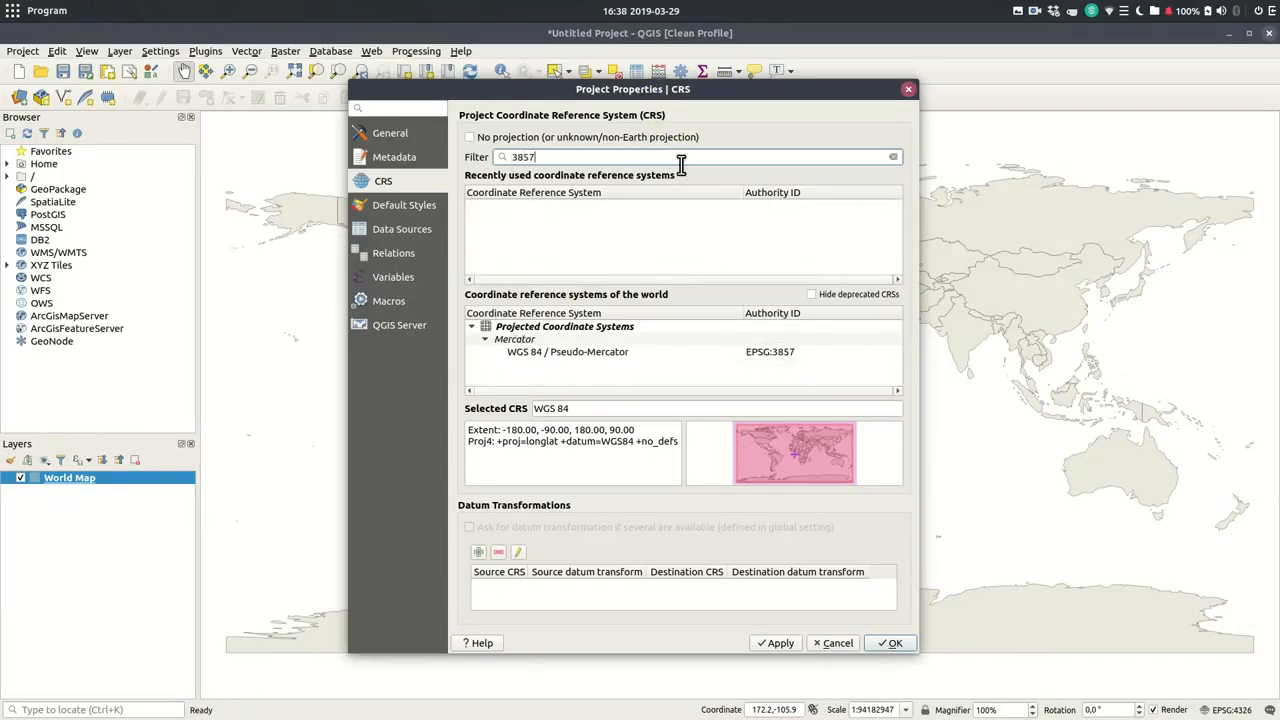
click(606, 356)
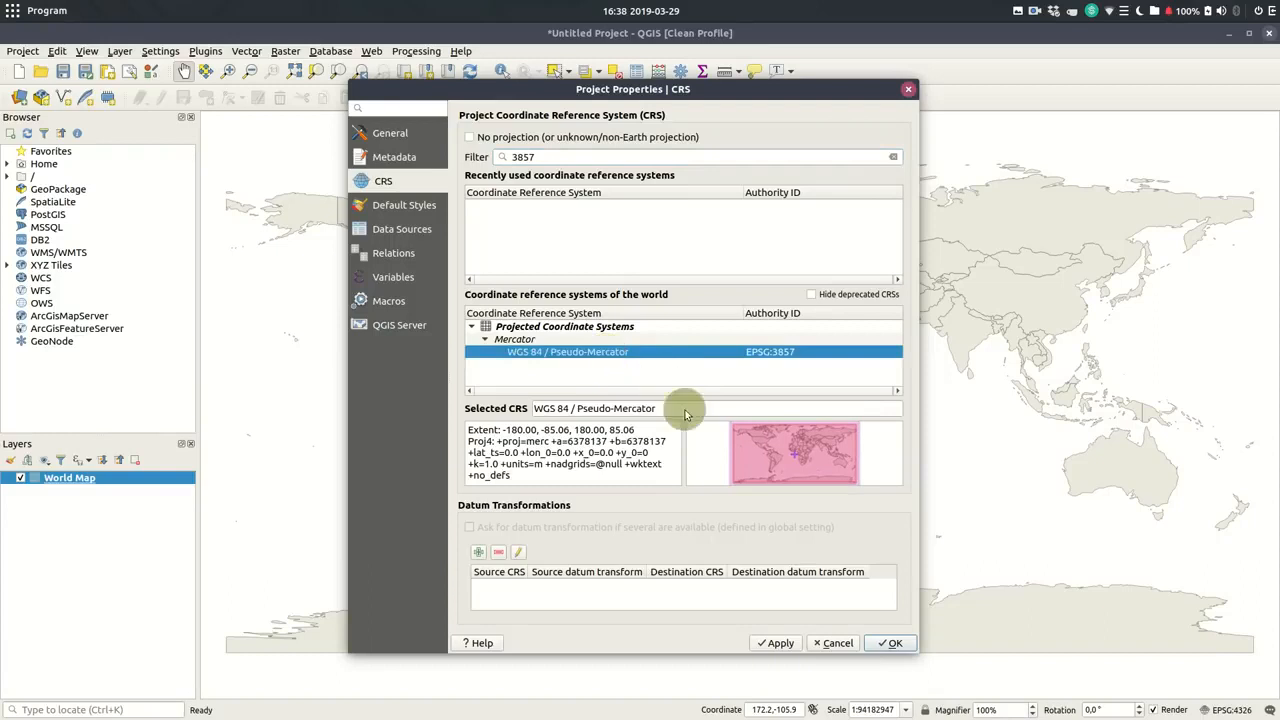
click(889, 643)
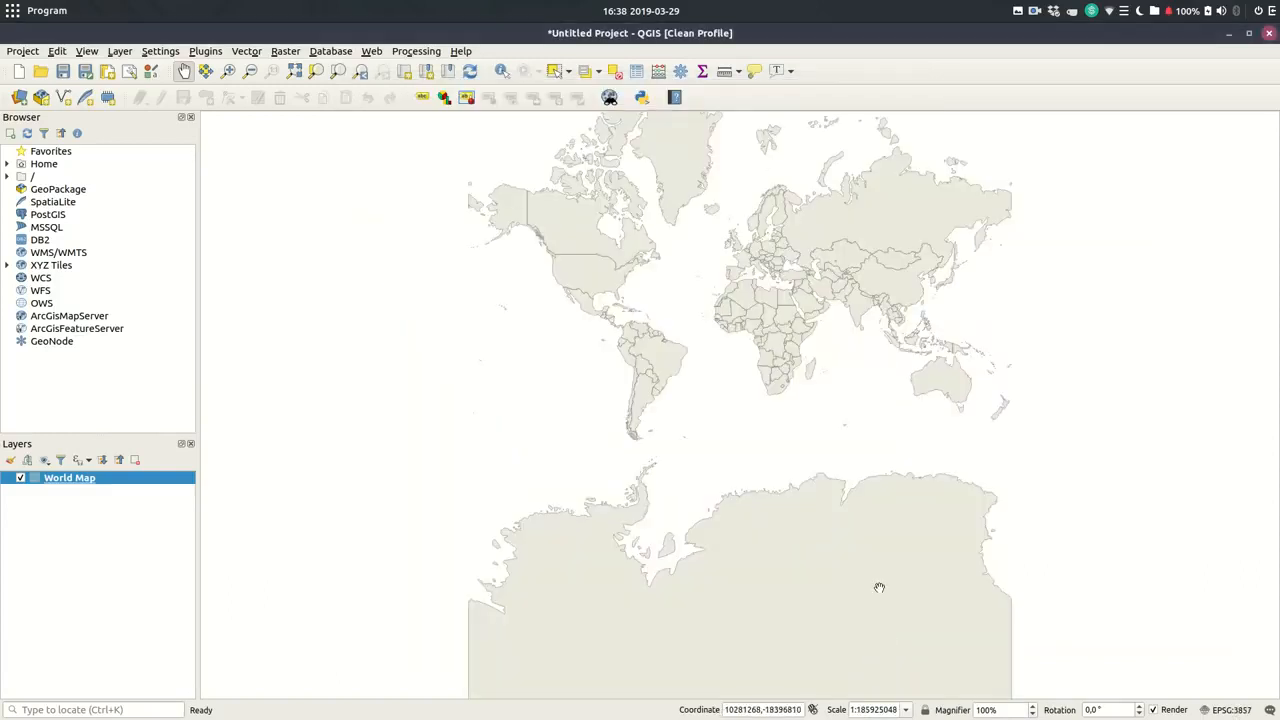
scroll(723, 429, up, 1)
scroll(723, 429, down, 4)
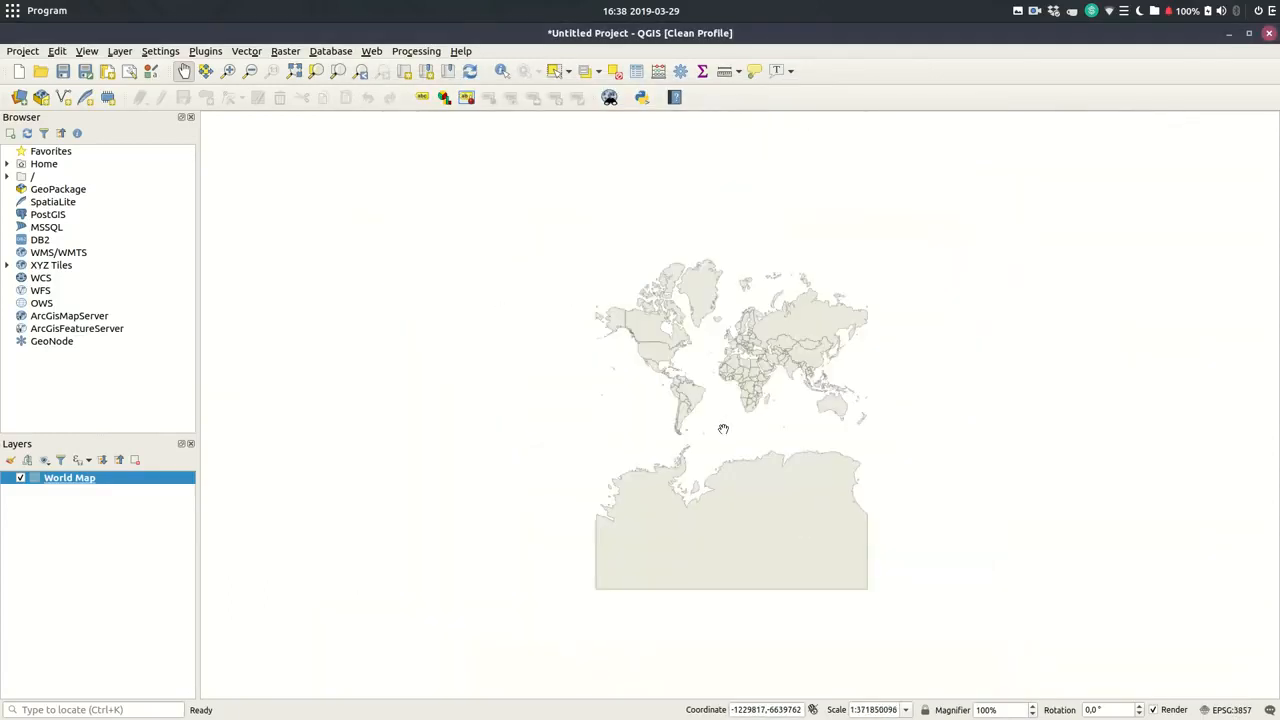
drag(748, 372, 791, 418)
scroll(743, 401, up, 4)
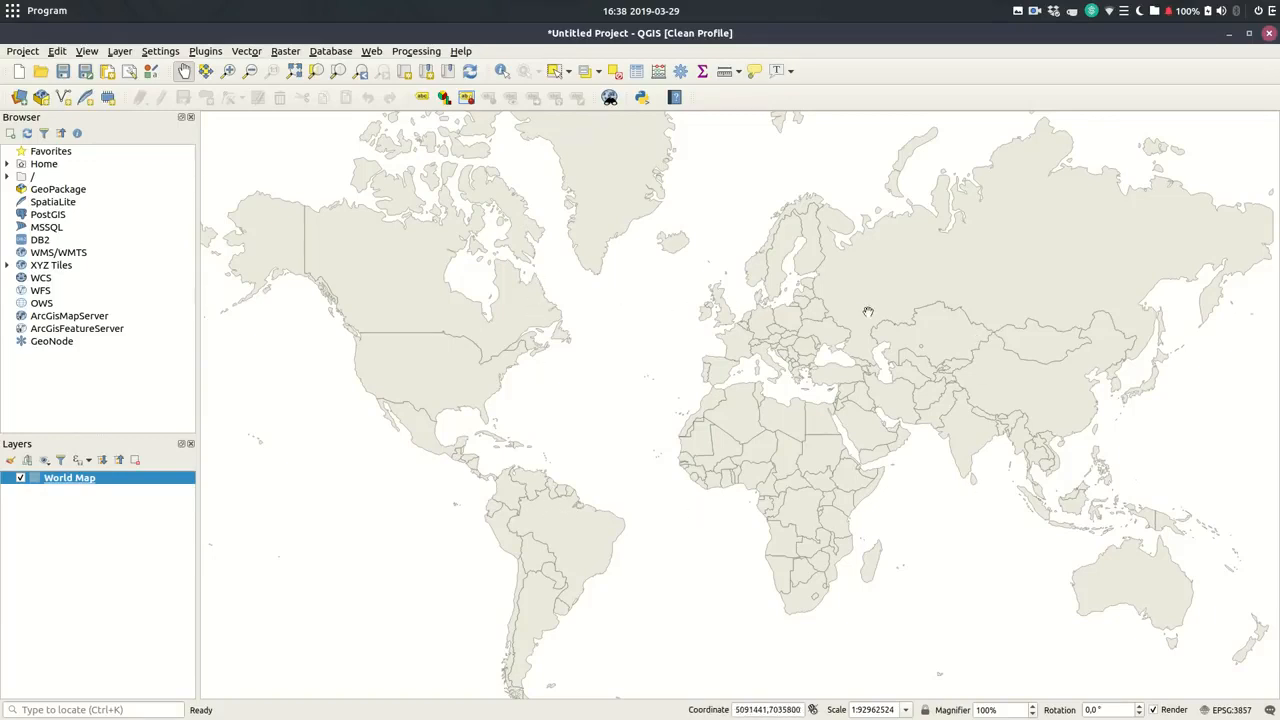
Set the project CRS back to WGS 84 (EPSG:4326)
click(1228, 709)
click(595, 152)
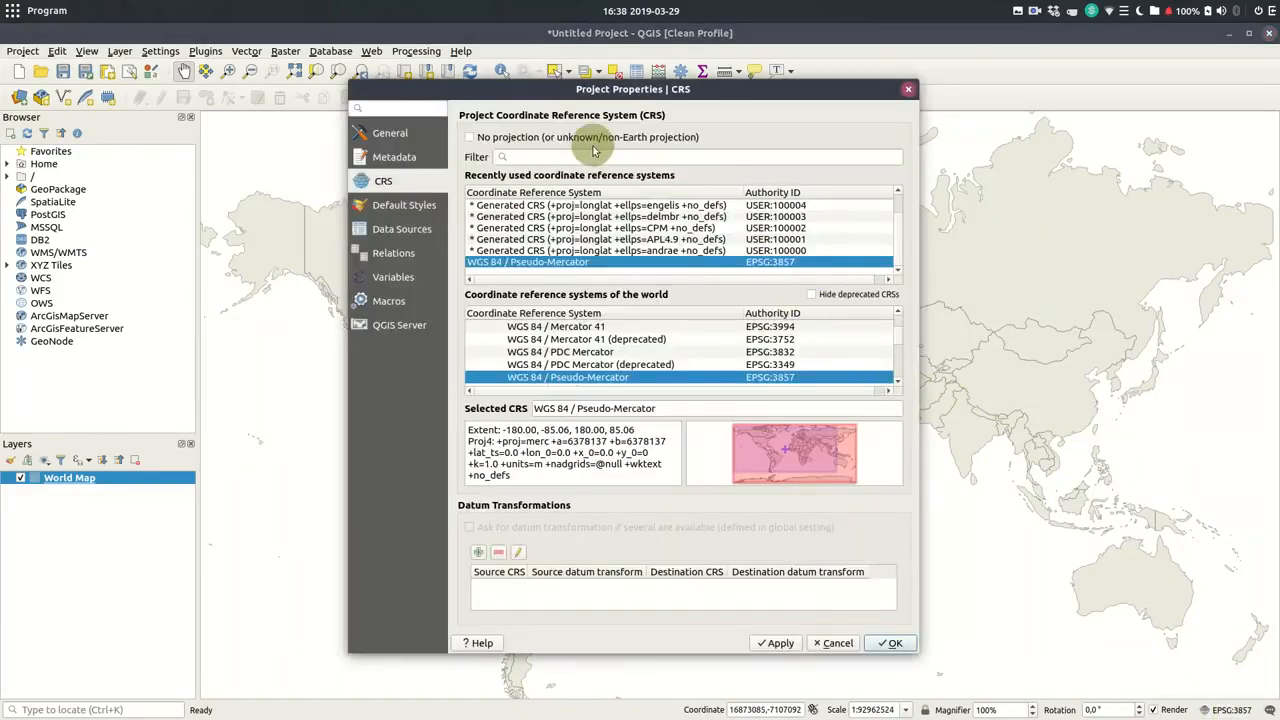
text(4326)
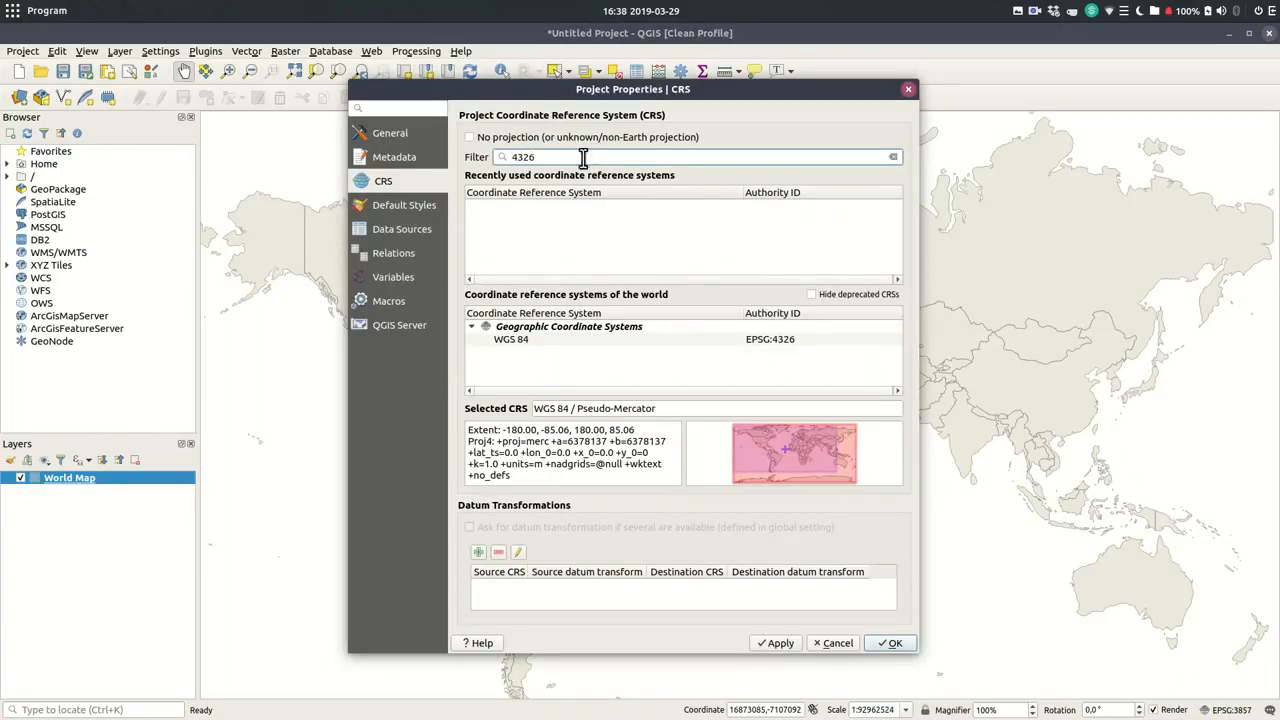
click(550, 339)
click(886, 646)
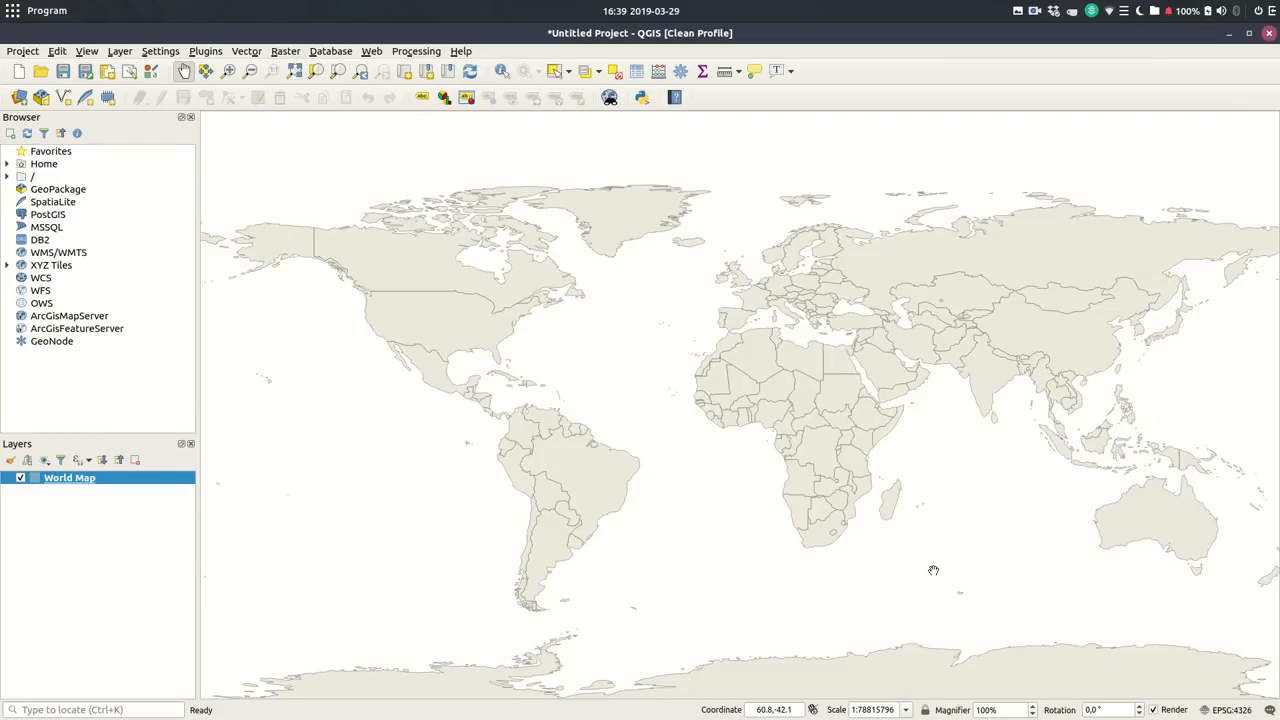
Filter the project's coordinate reference systems by "326" and find the WGS 84 / UTM north zones
click(1230, 709)
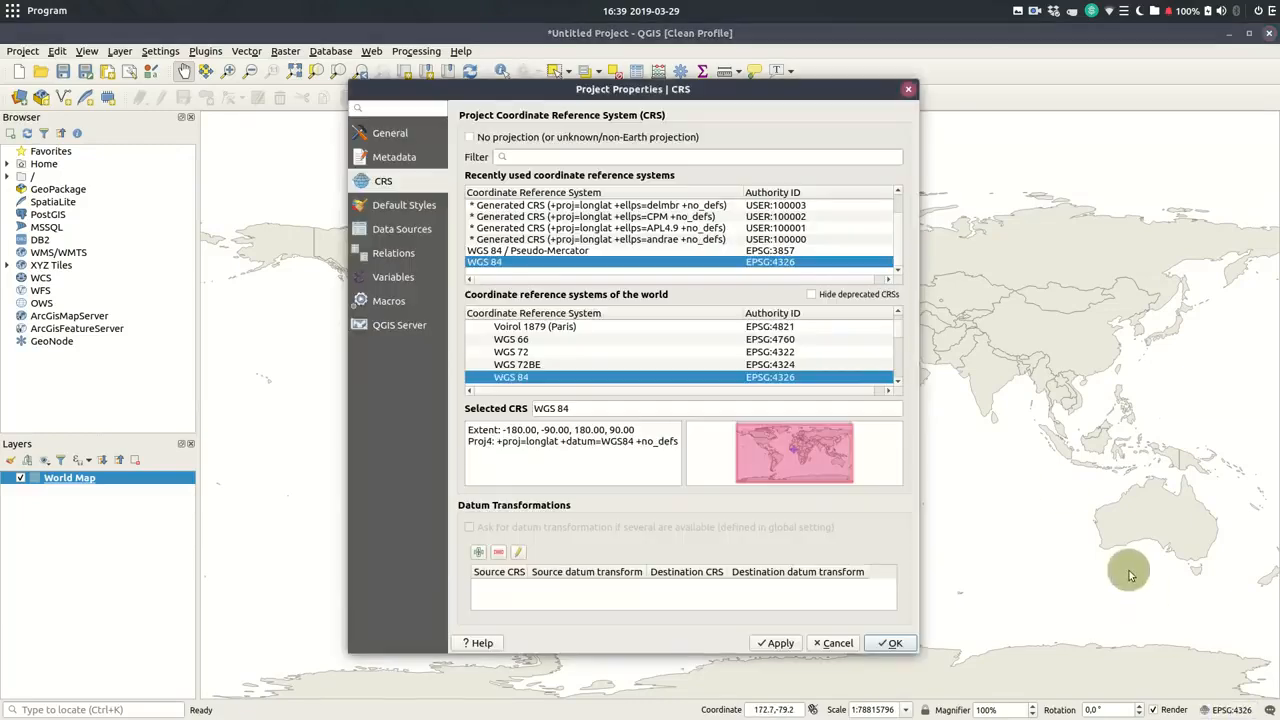
click(693, 159)
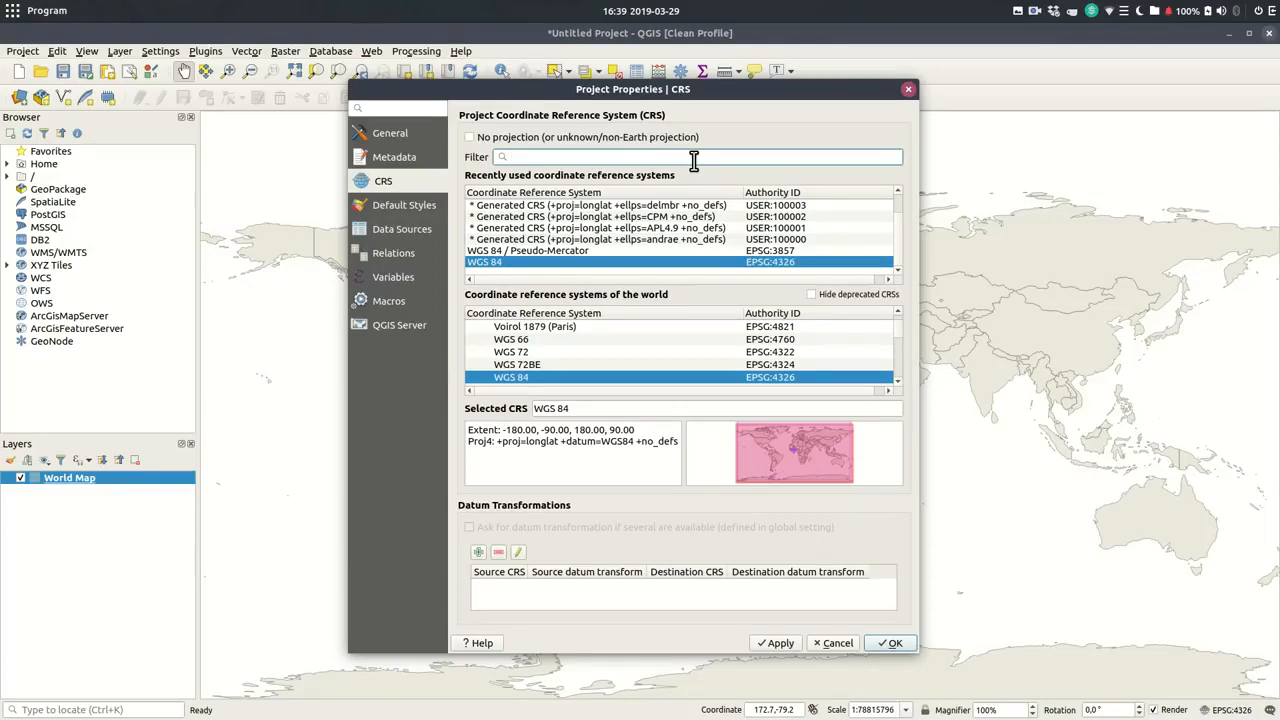
text(3)
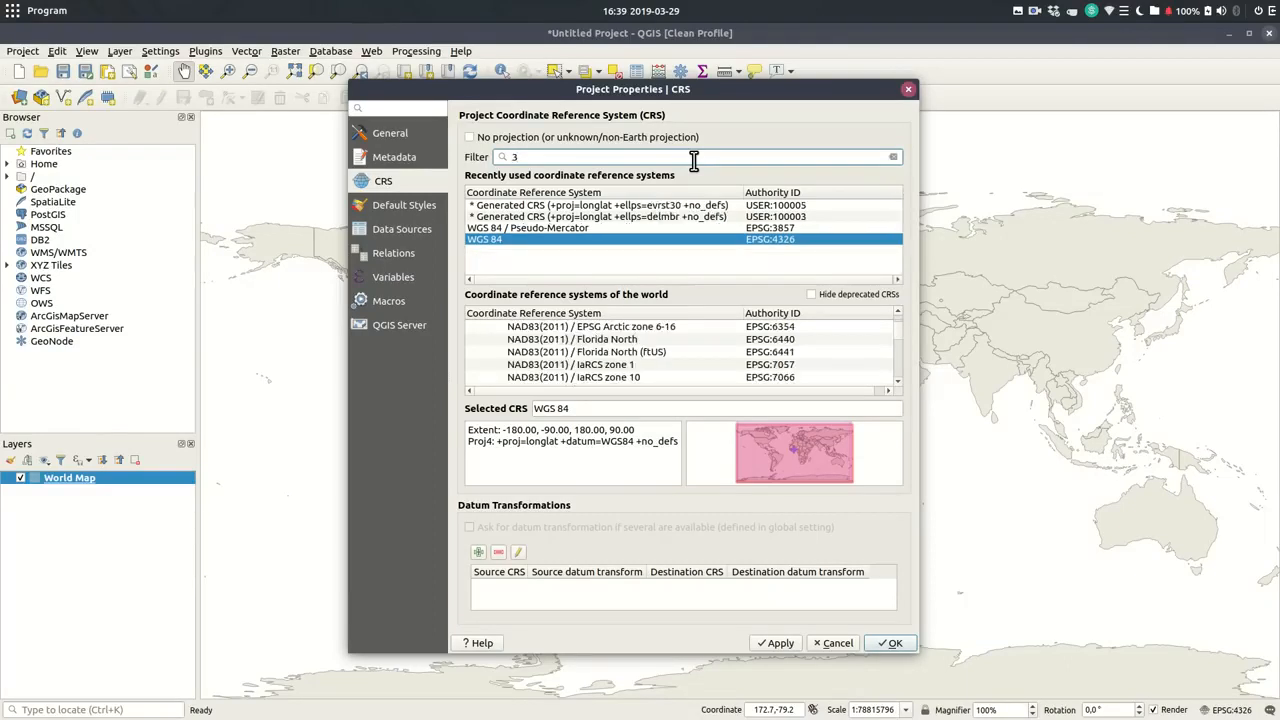
text(26)
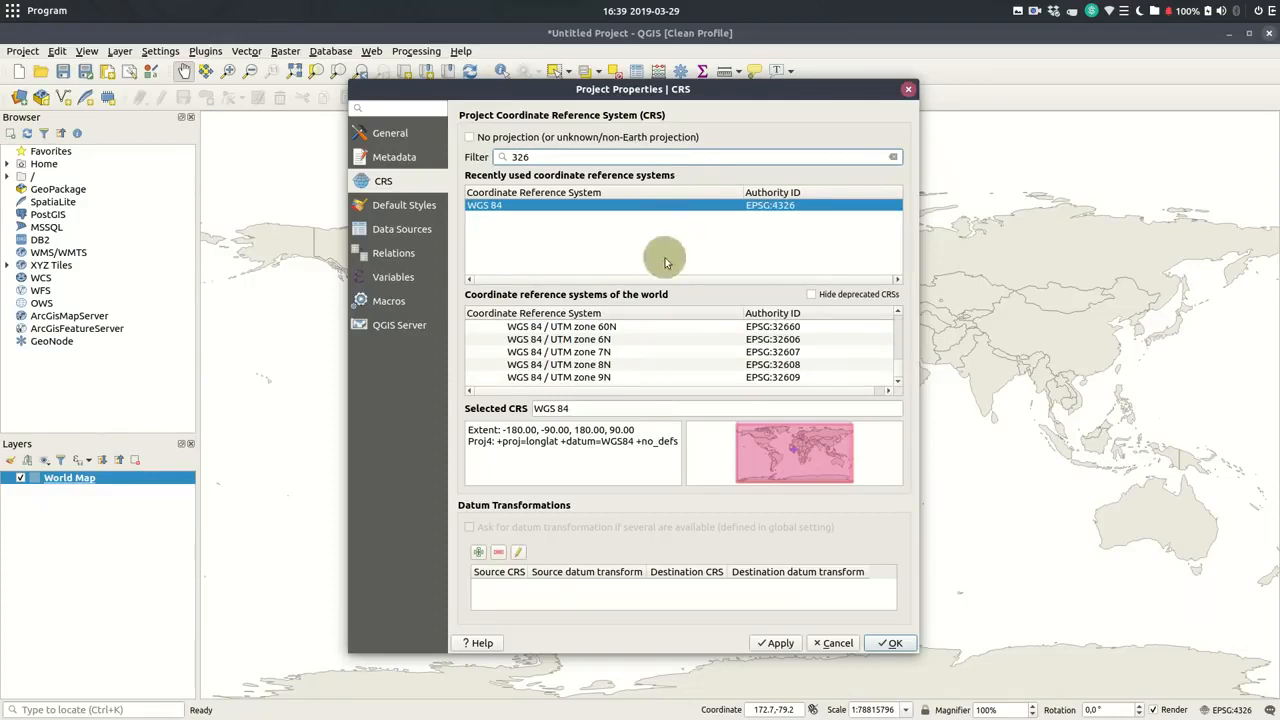
mouse_move(898, 368)
mouse_down()
mouse_move(895, 335)
mouse_move(903, 345)
mouse_up()
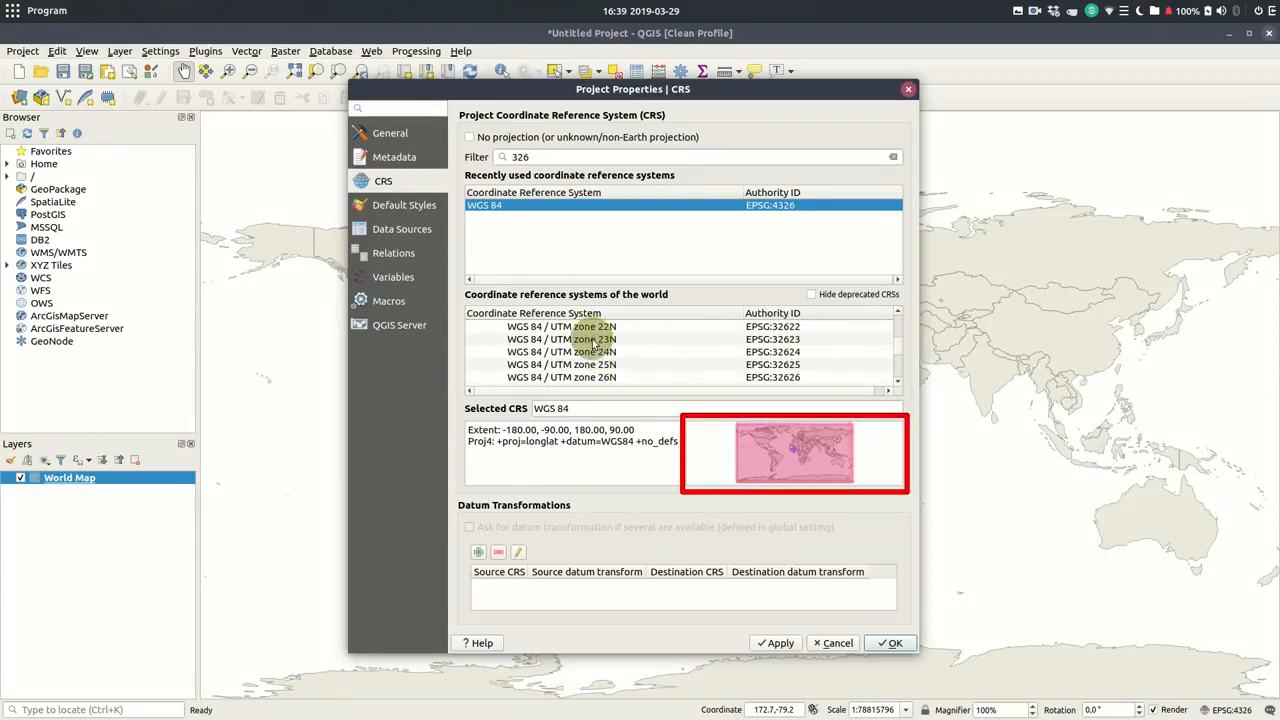
Preview the extents of WGS 84 / UTM zones 23N, 24N, 25N and 30N
click(594, 341)
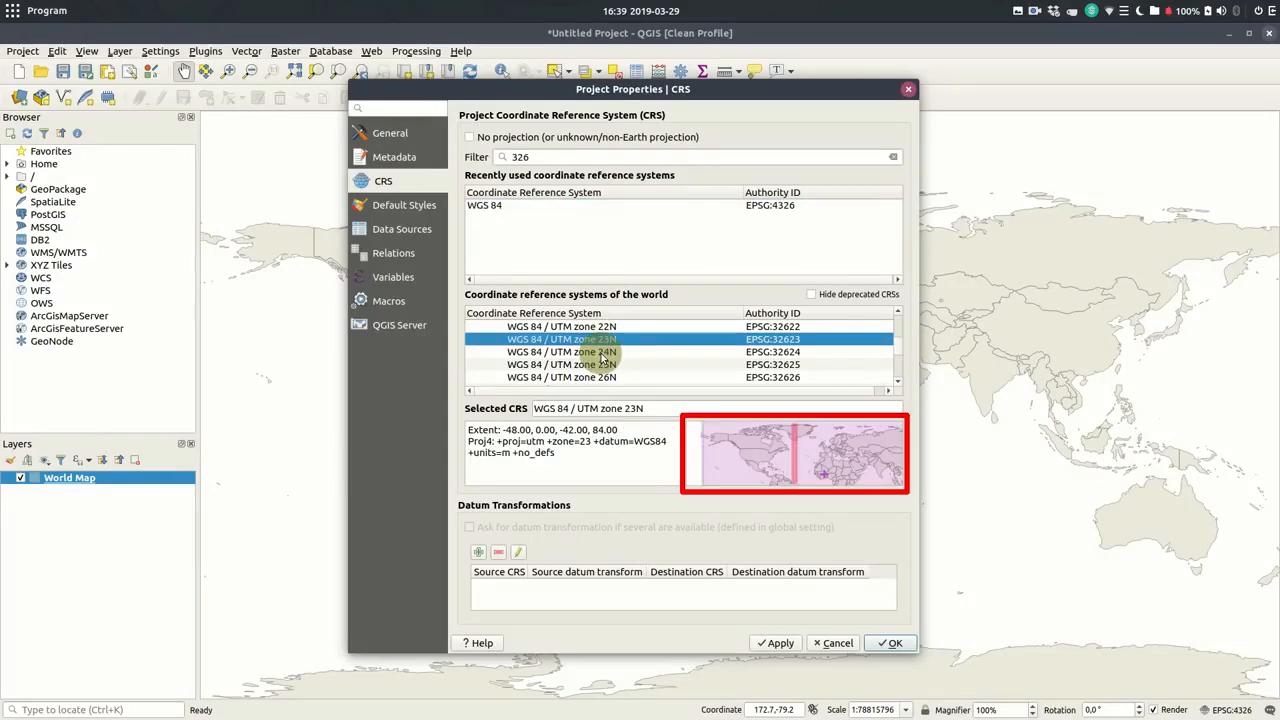
click(603, 354)
click(603, 366)
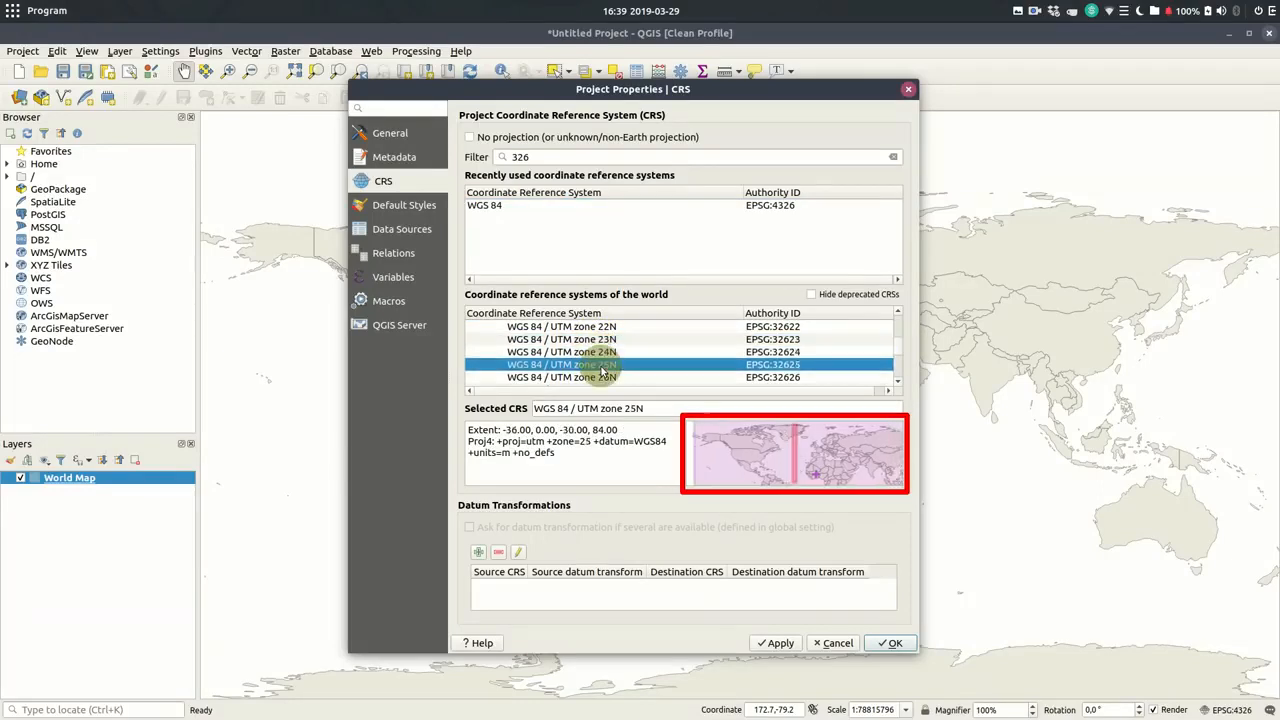
scroll(606, 366, down, 2)
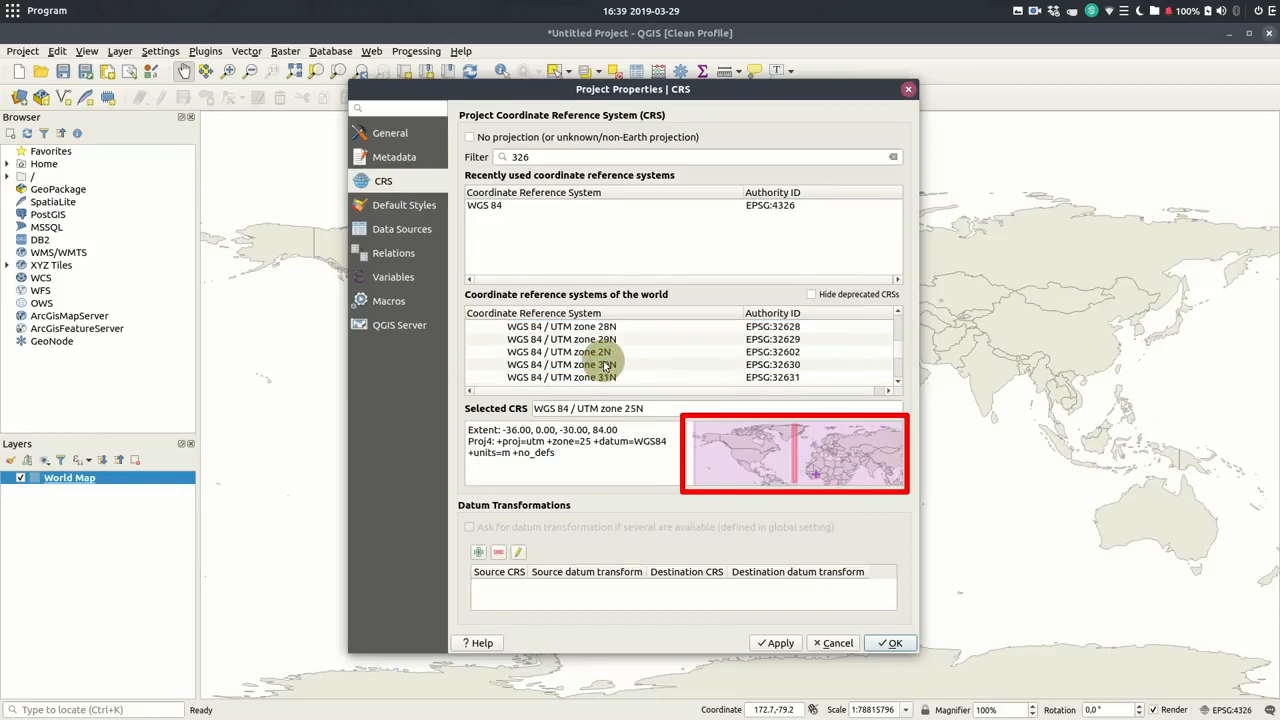
click(608, 366)
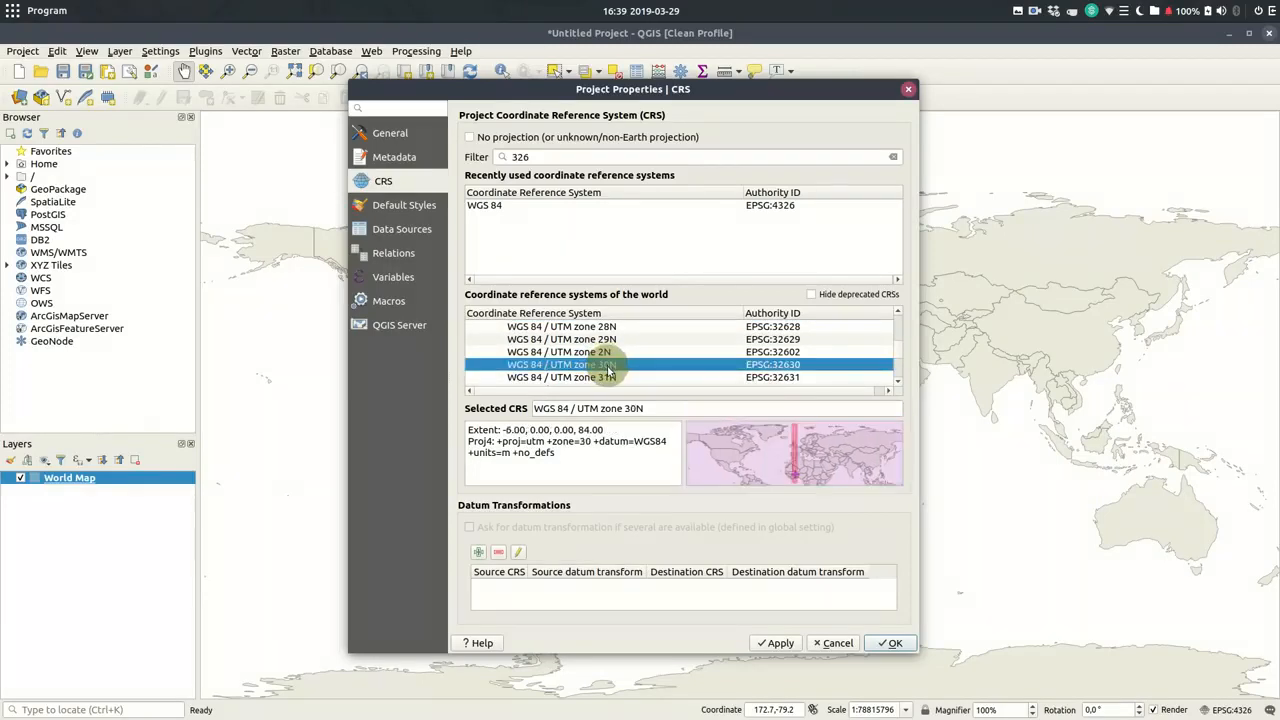
Set the project CRS to WGS 84 / UTM zone 33N (EPSG:32633) and inspect southern Sweden on the reprojected map
scroll(606, 366, down, 2)
click(605, 326)
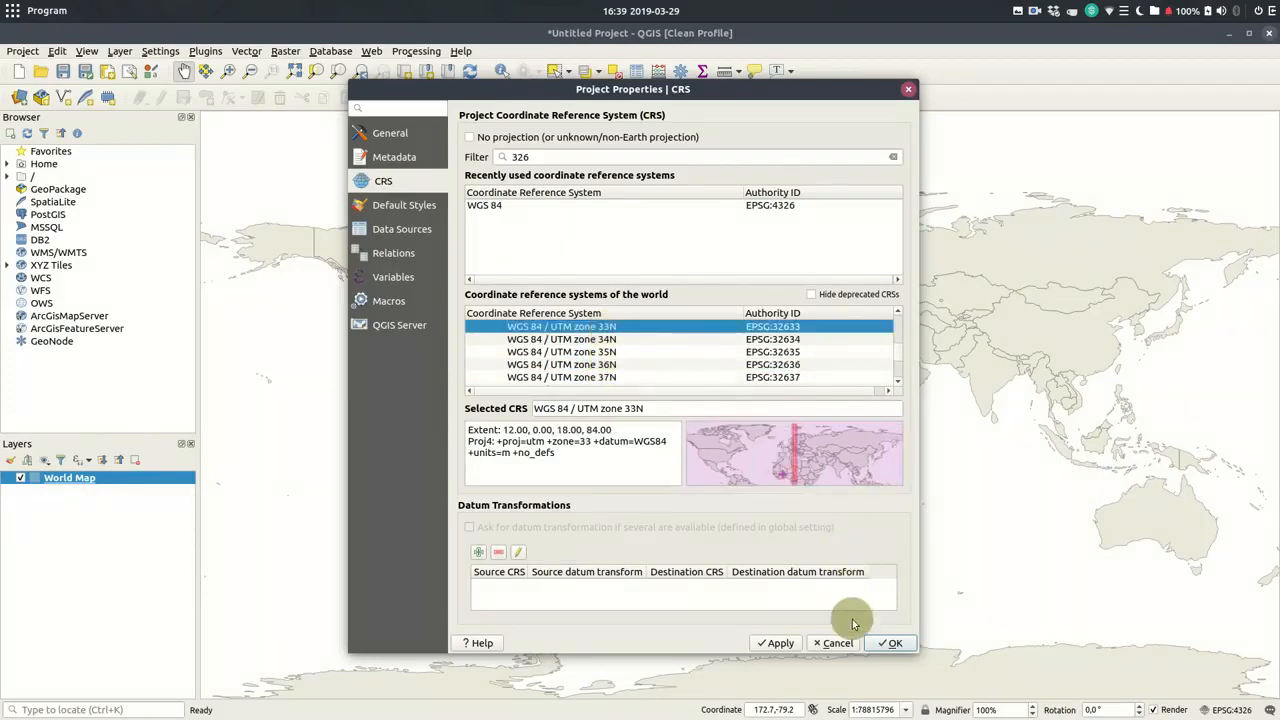
click(776, 642)
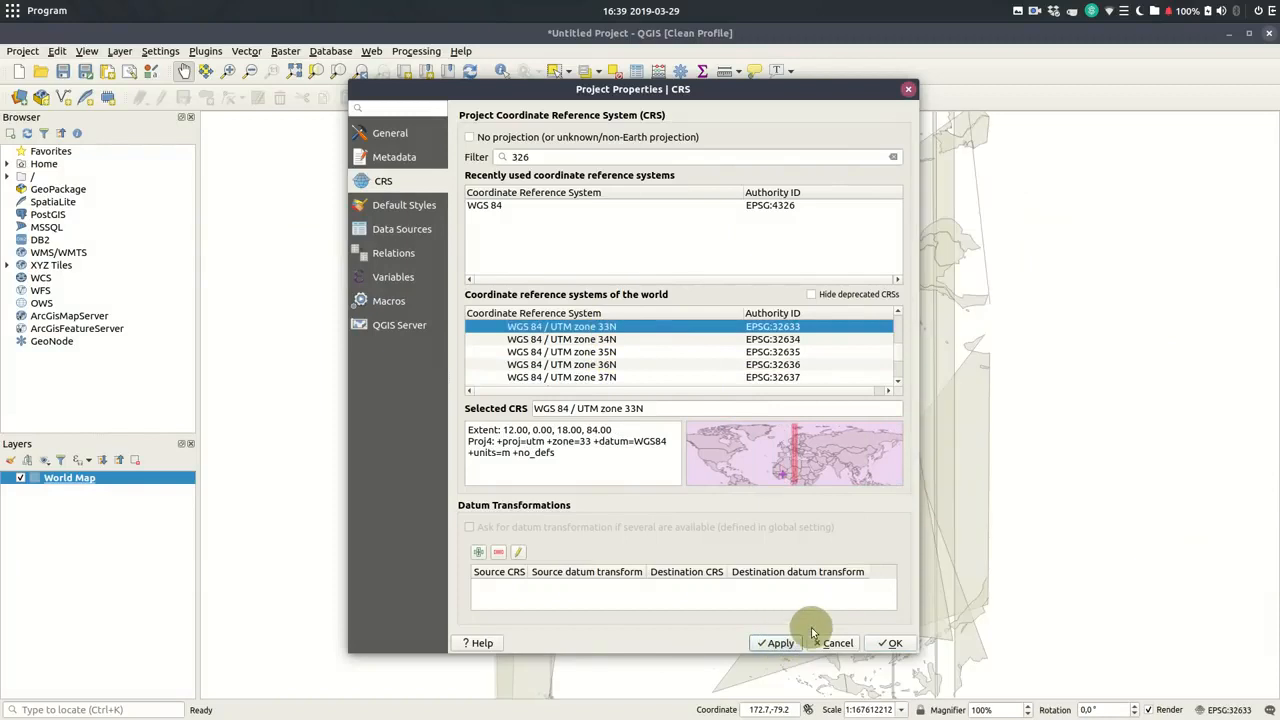
click(906, 645)
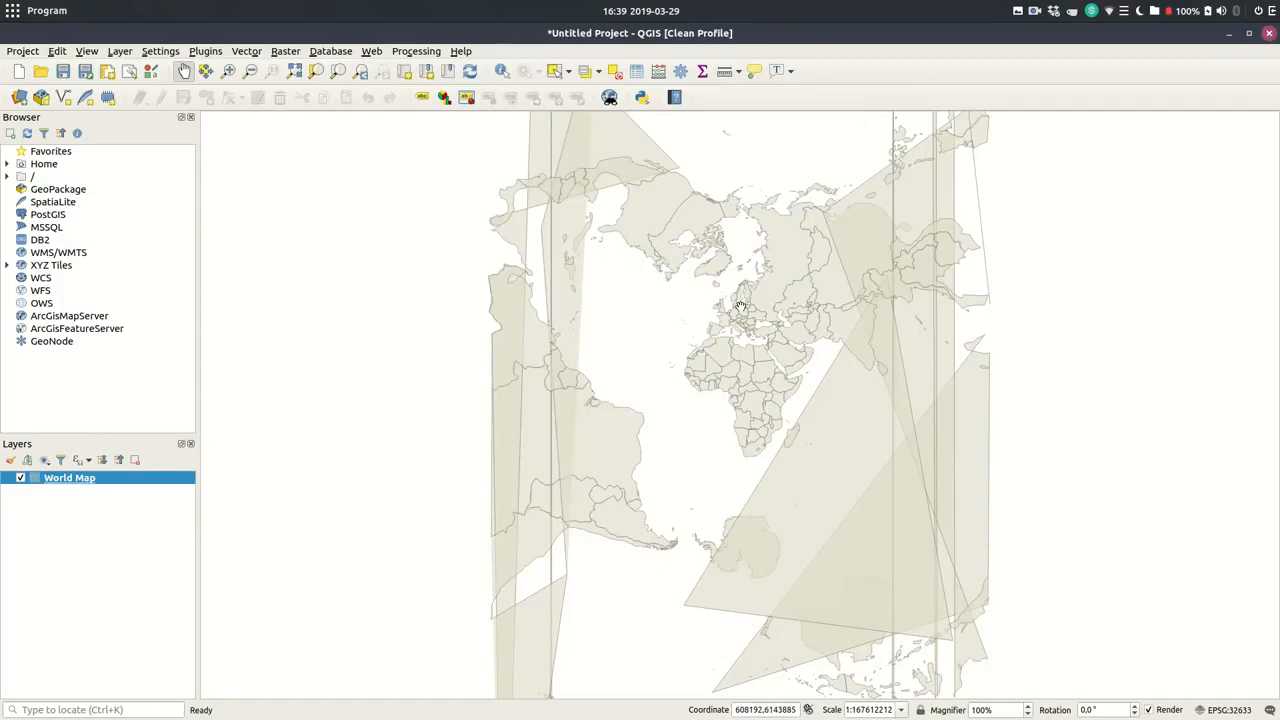
scroll(740, 305, up, 1)
scroll(740, 305, up, 5)
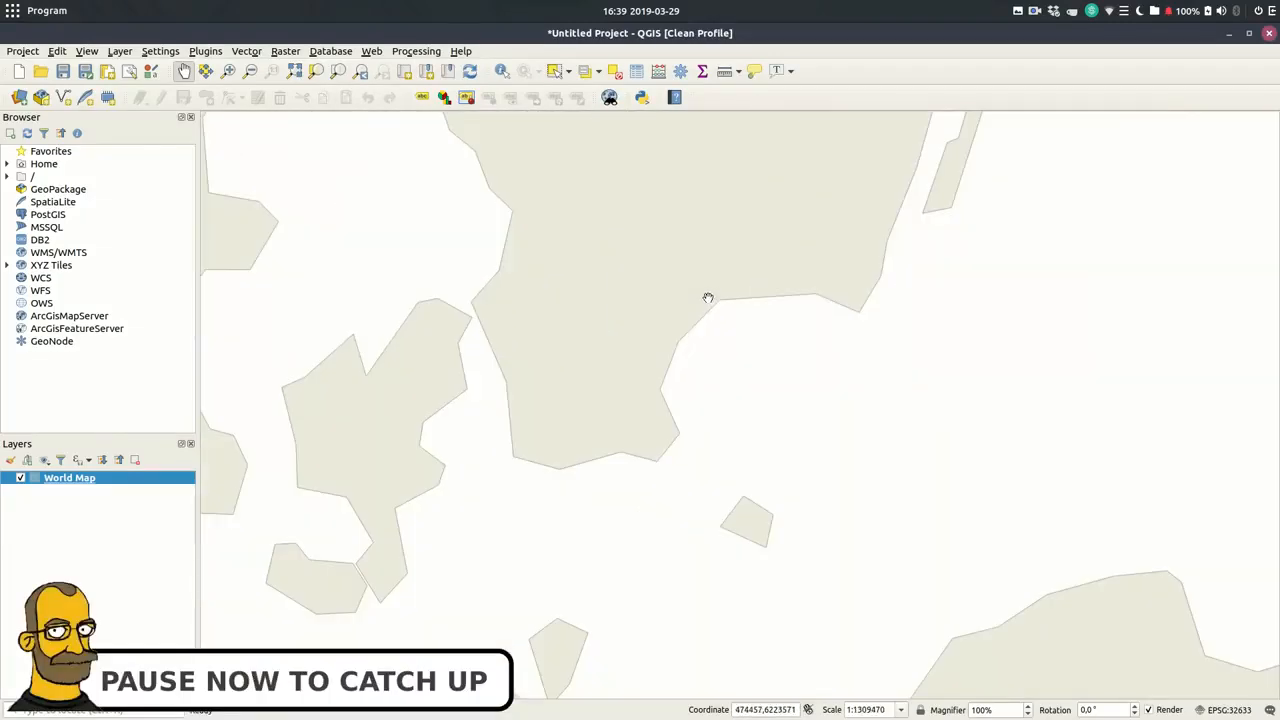
scroll(707, 297, up, 1)
drag(651, 366, 623, 477)
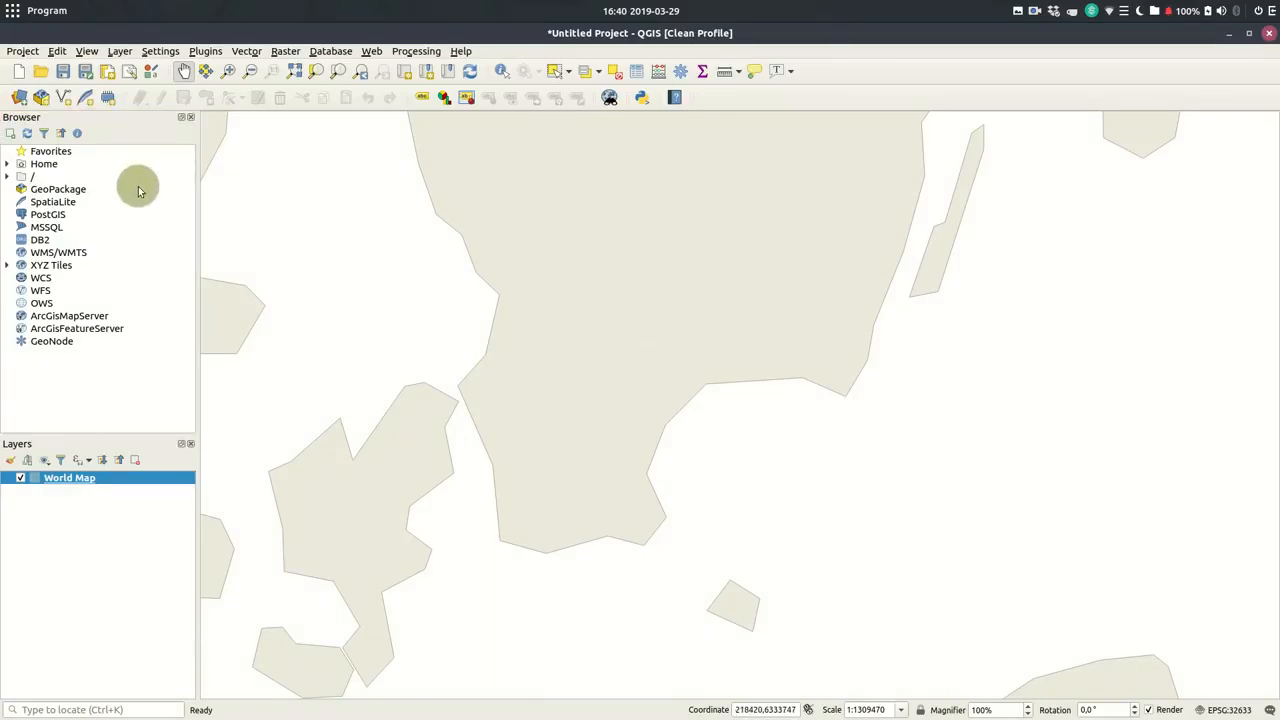
Look through the available data sources and add the OpenStreetMap XYZ tile layer to the map
click(8, 165)
click(8, 166)
click(8, 176)
click(8, 176)
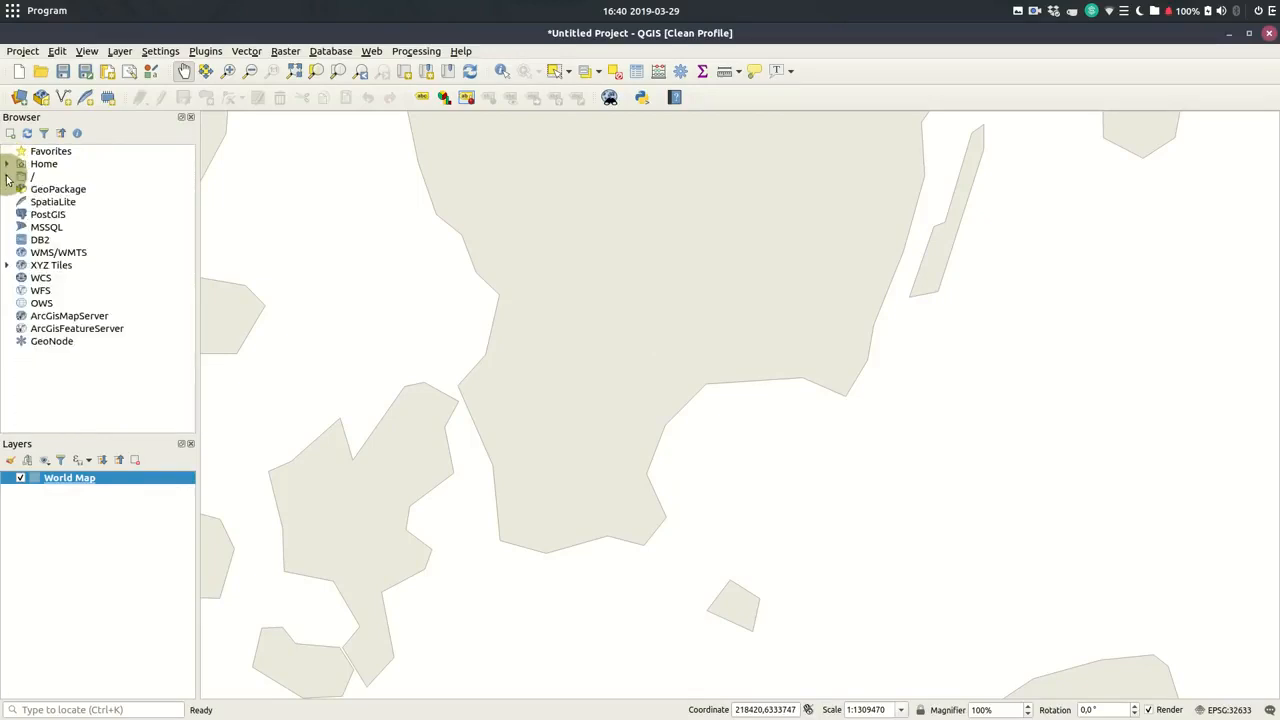
click(7, 265)
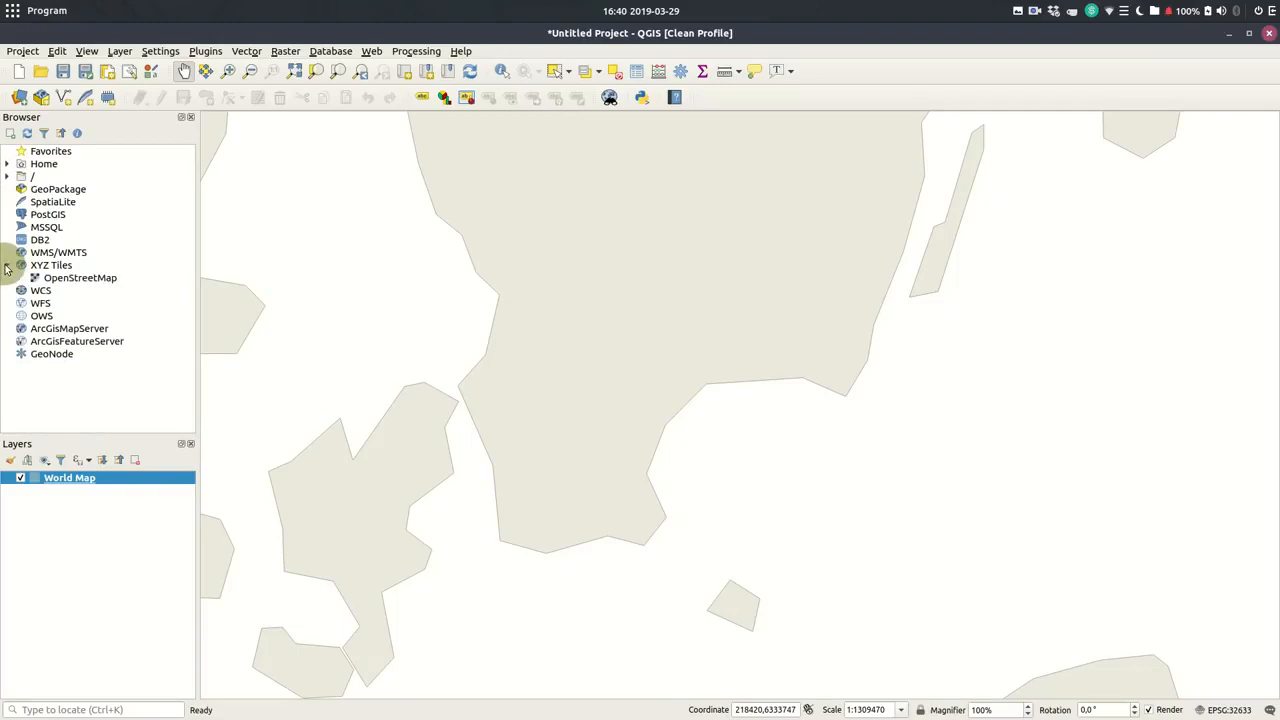
click(110, 284)
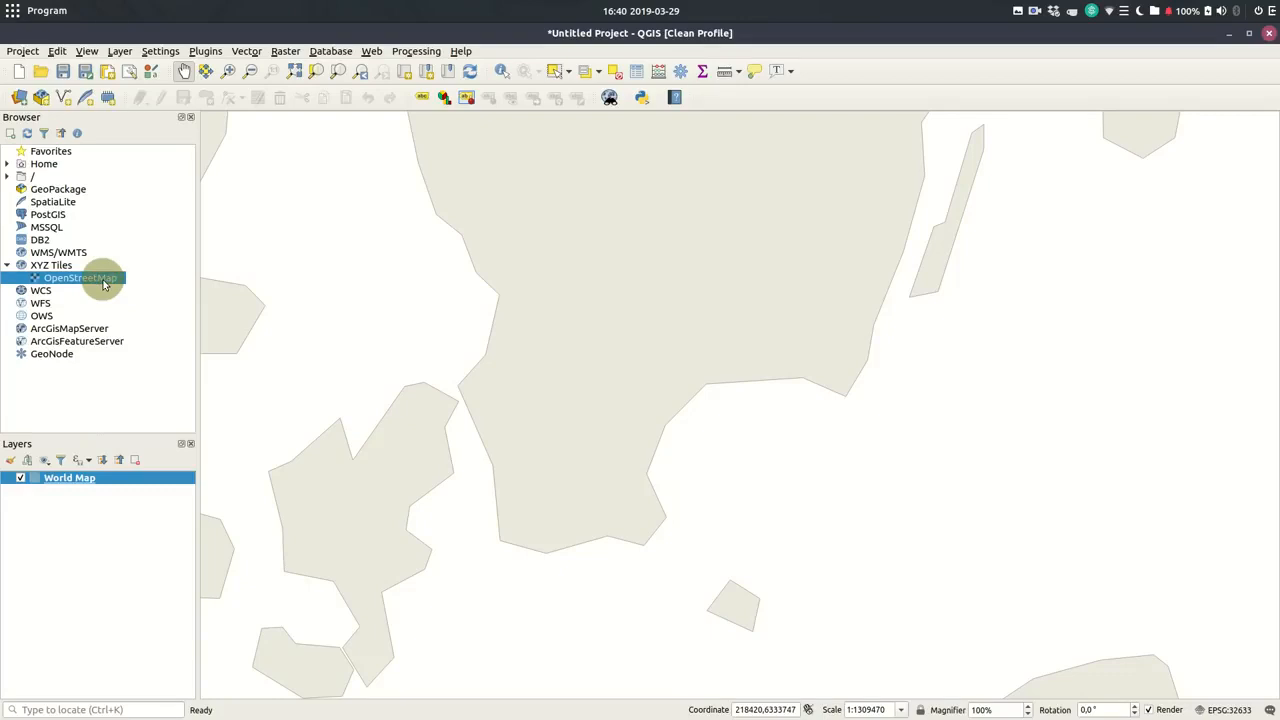
right_click(103, 284)
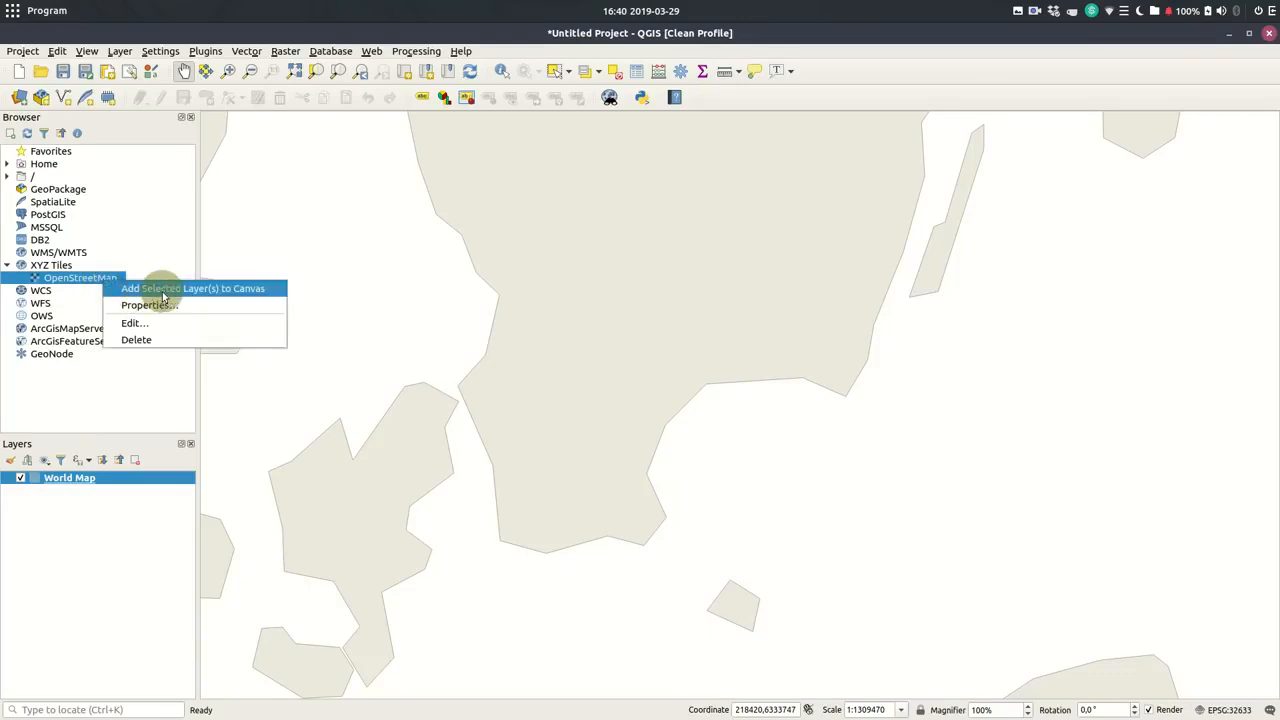
click(176, 257)
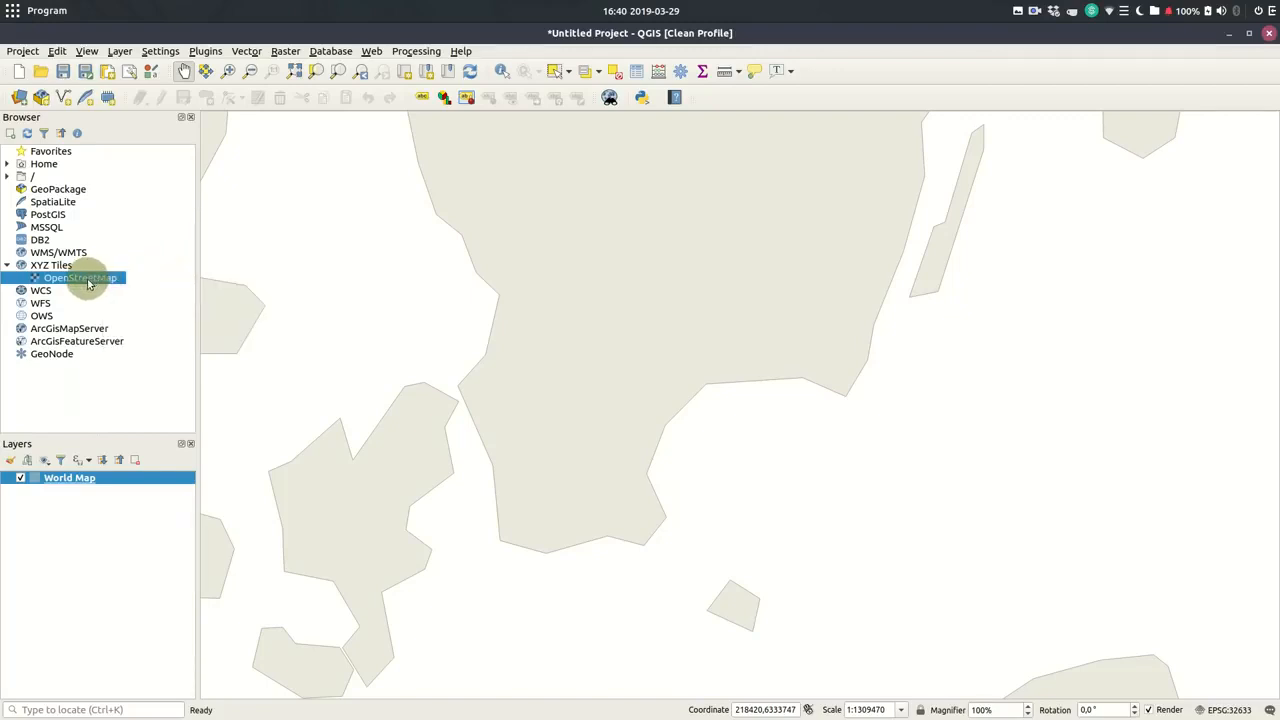
drag(88, 284, 395, 307)
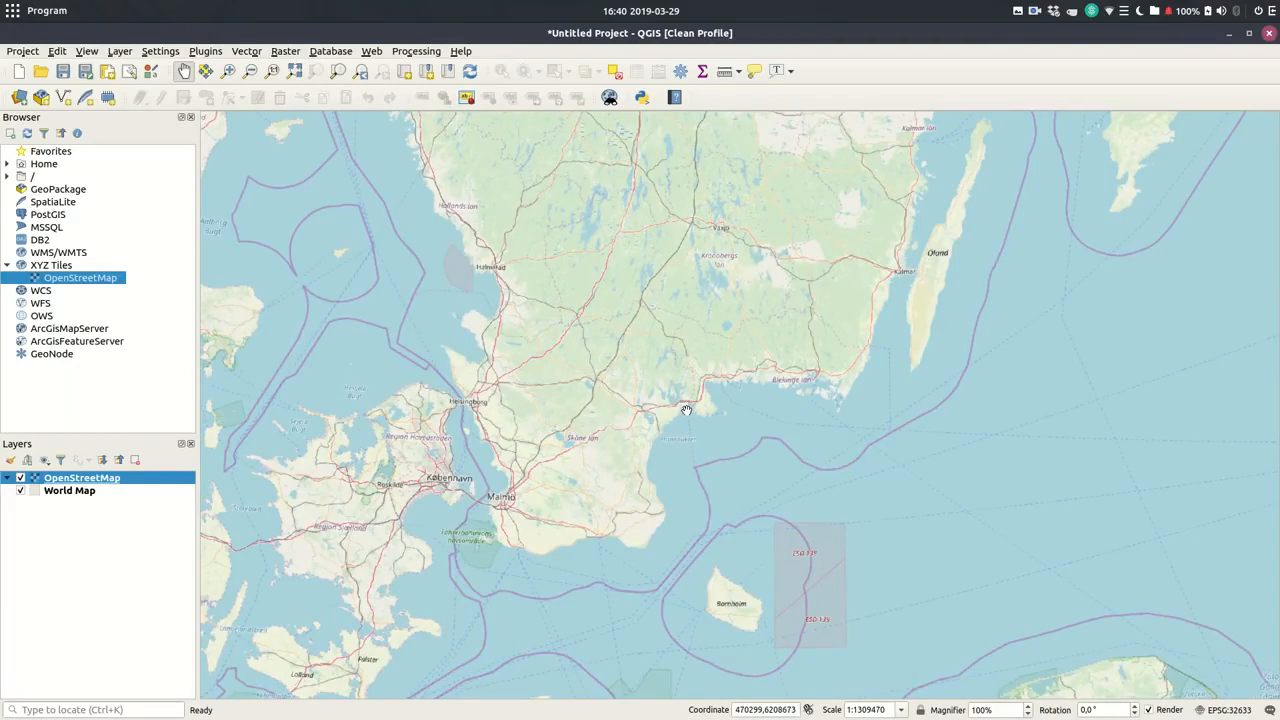
Inspect OpenStreetMap around Sölvesborg and set the project CRS to WGS 84 / Pseudo-Mercator (EPSG:3857)
scroll(686, 410, up, 1)
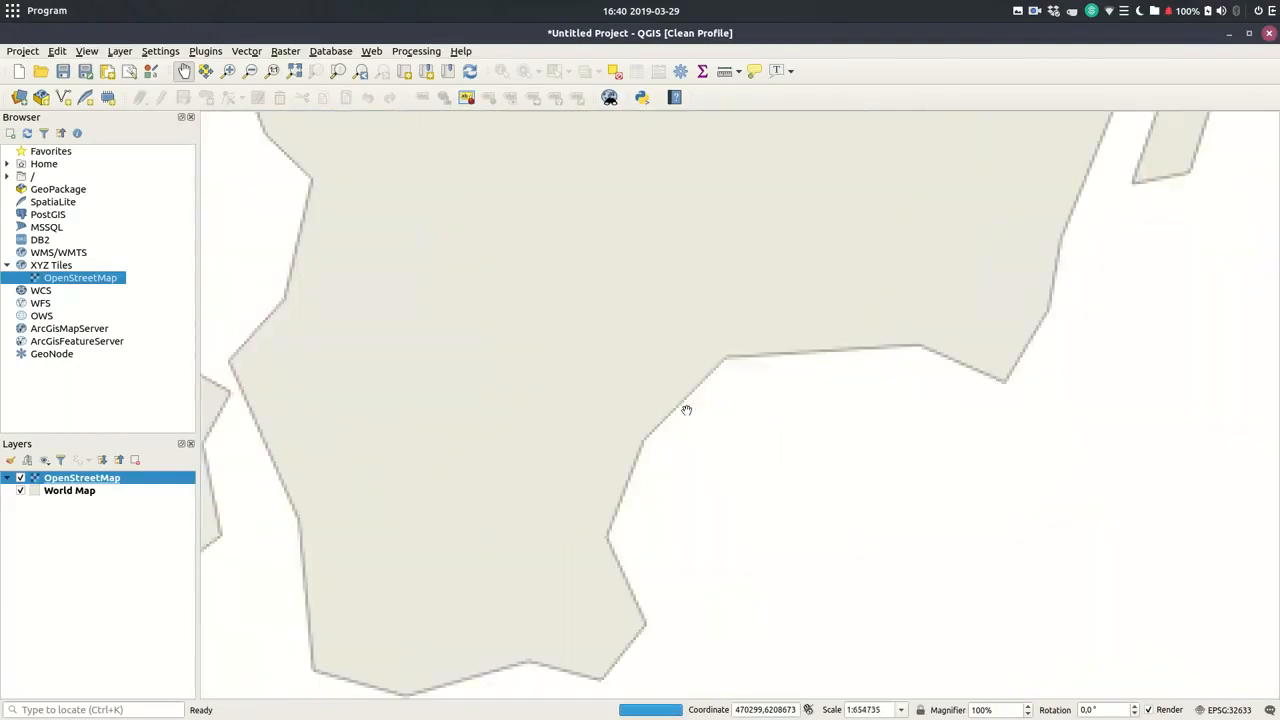
scroll(690, 400, up, 2)
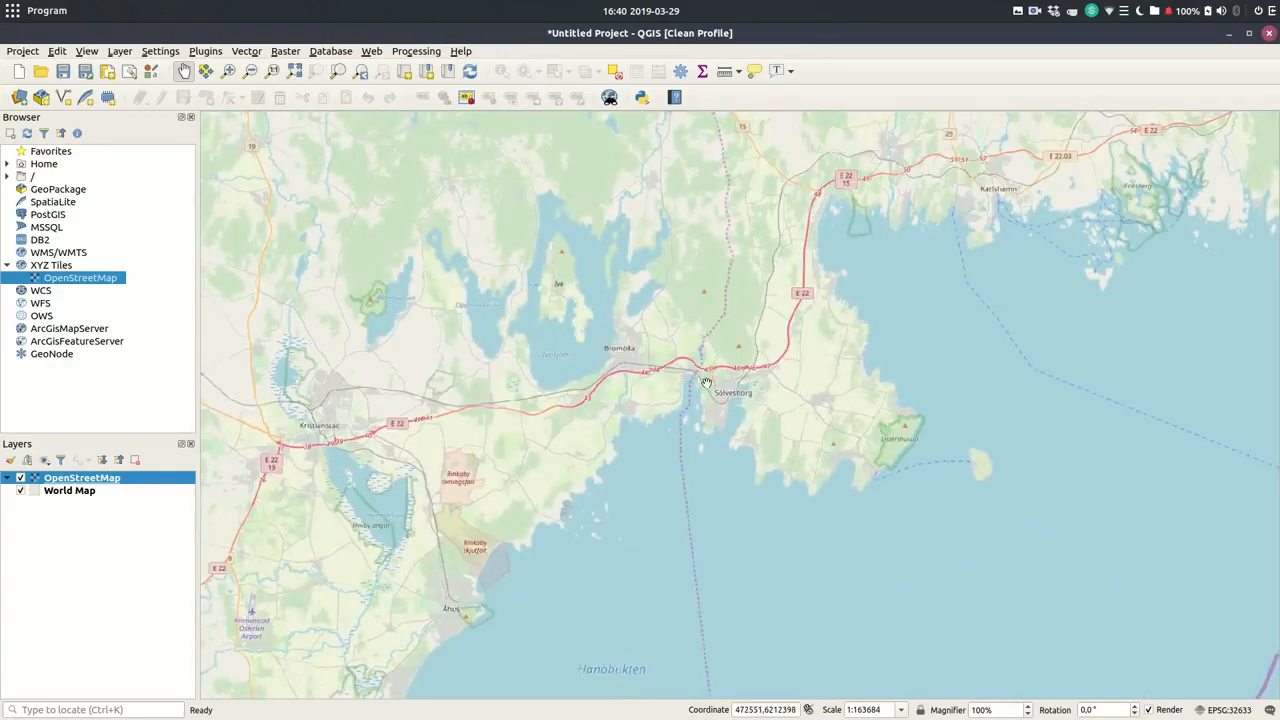
scroll(705, 398, up, 2)
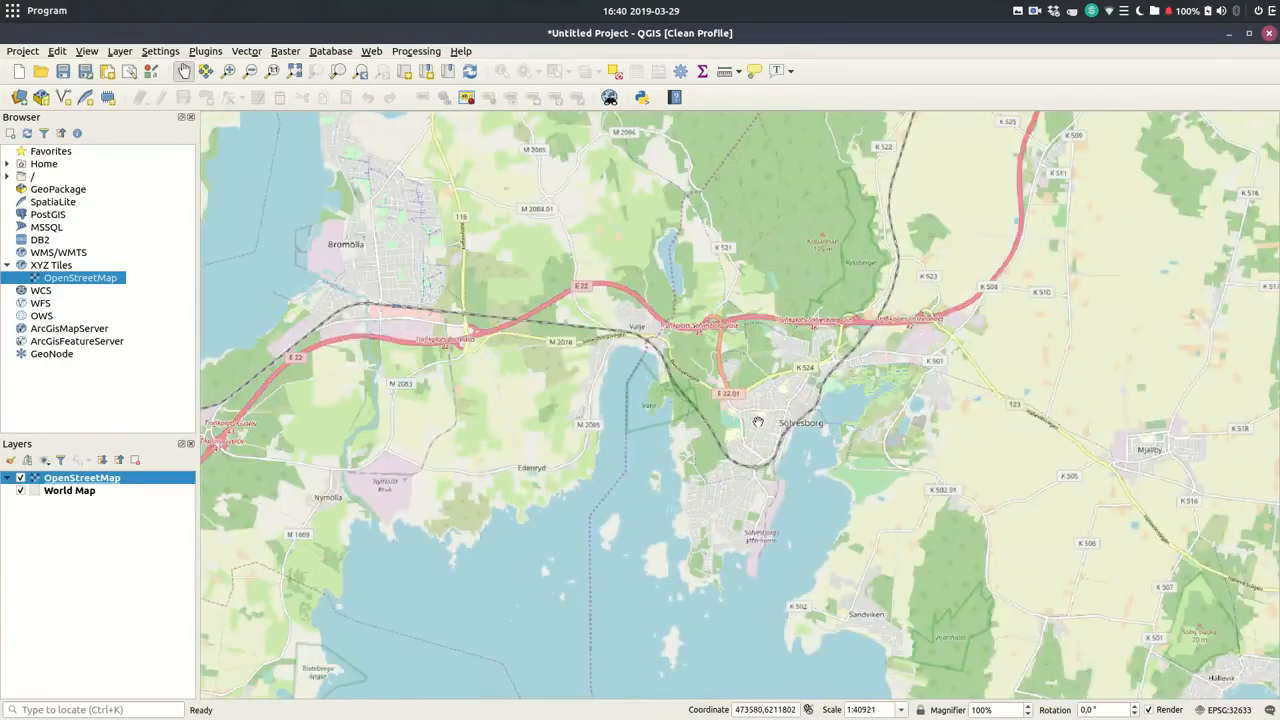
scroll(758, 422, up, 1)
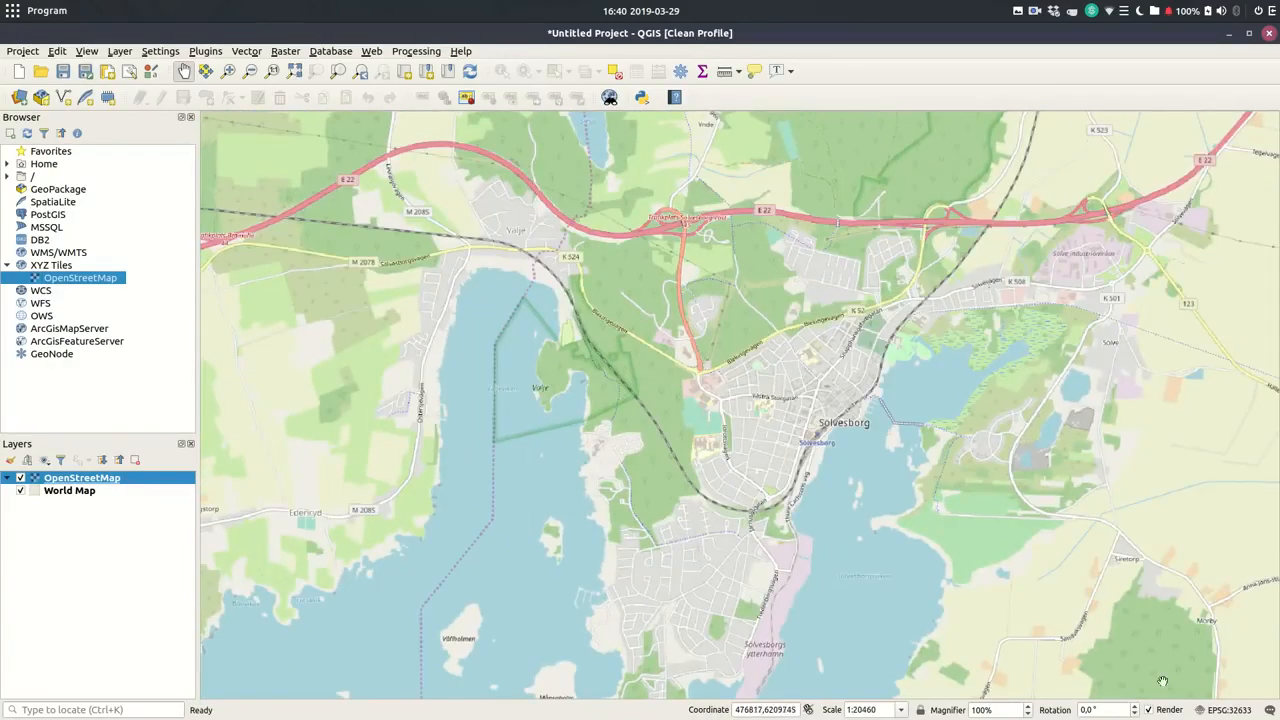
click(1228, 709)
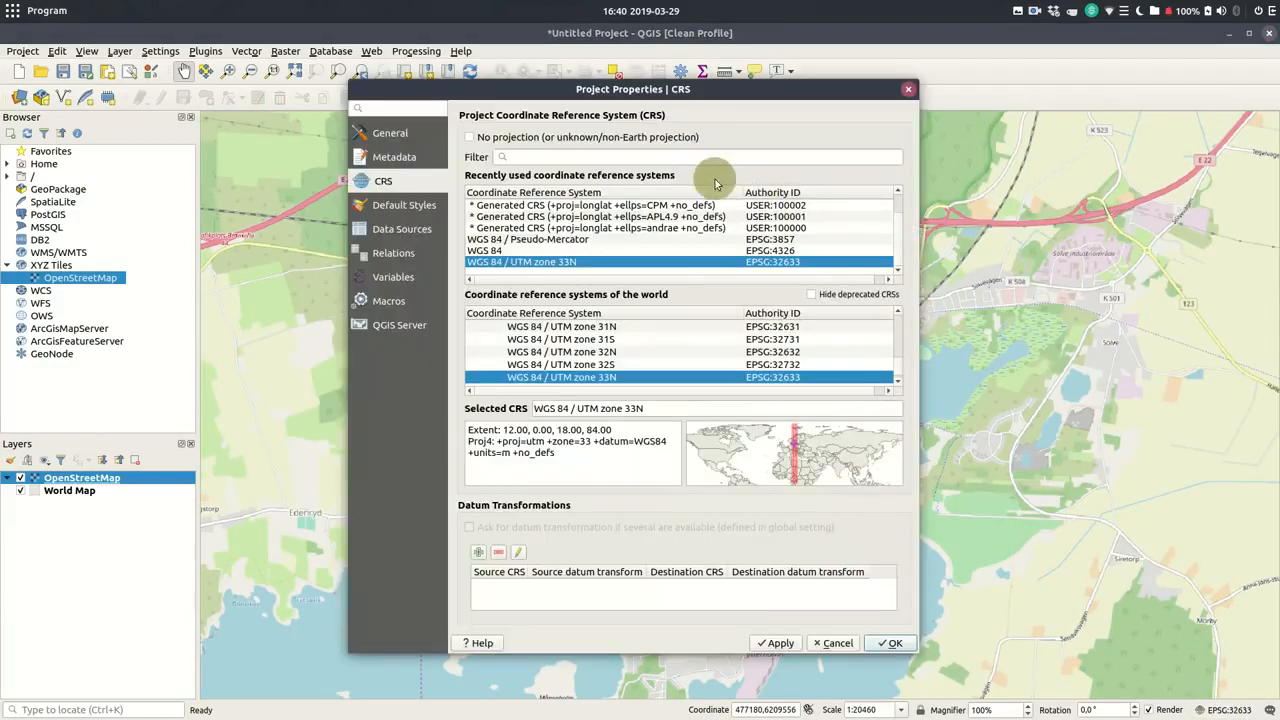
click(608, 240)
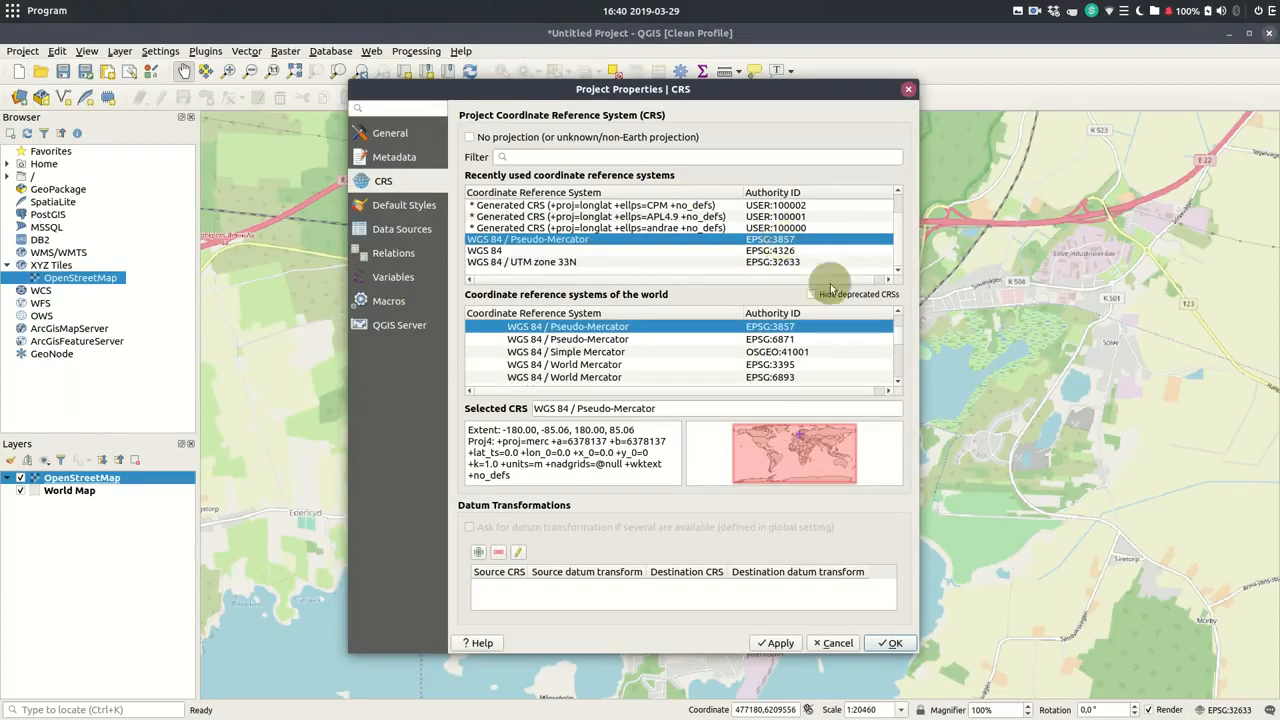
click(895, 643)
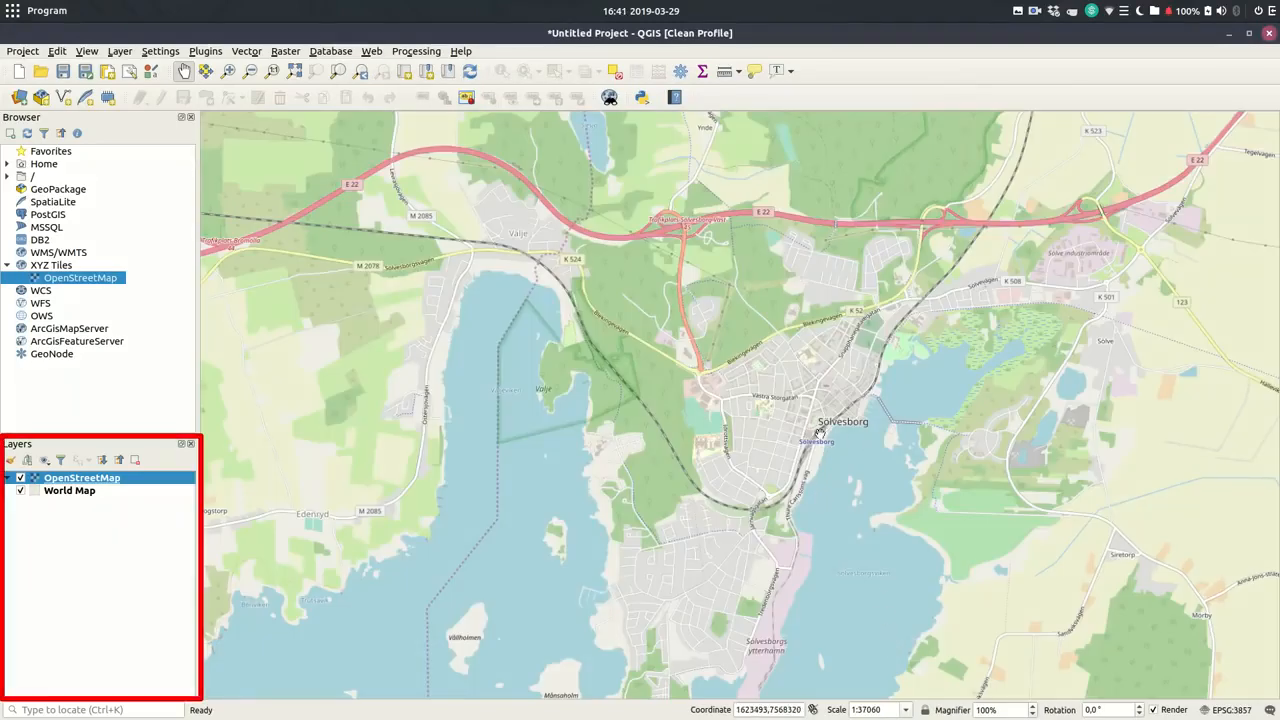
Move the World Map layer above OpenStreetMap in the layer order
click(84, 494)
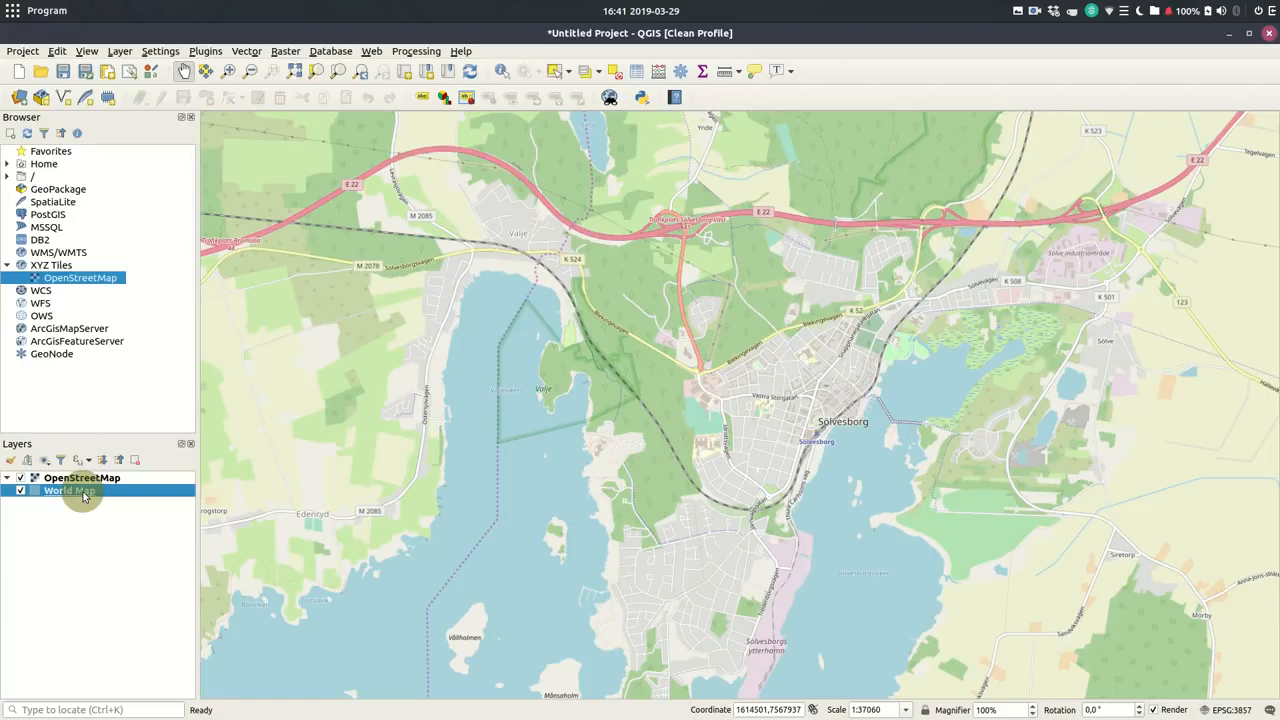
click(90, 478)
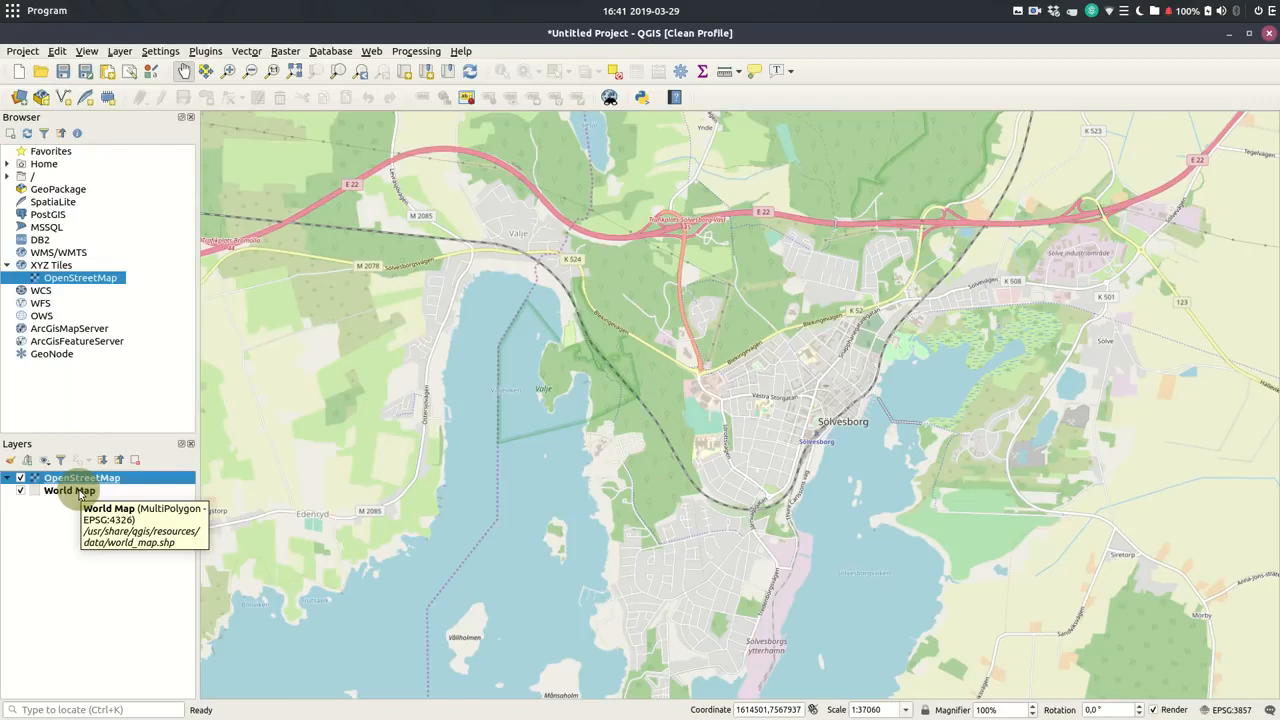
click(79, 494)
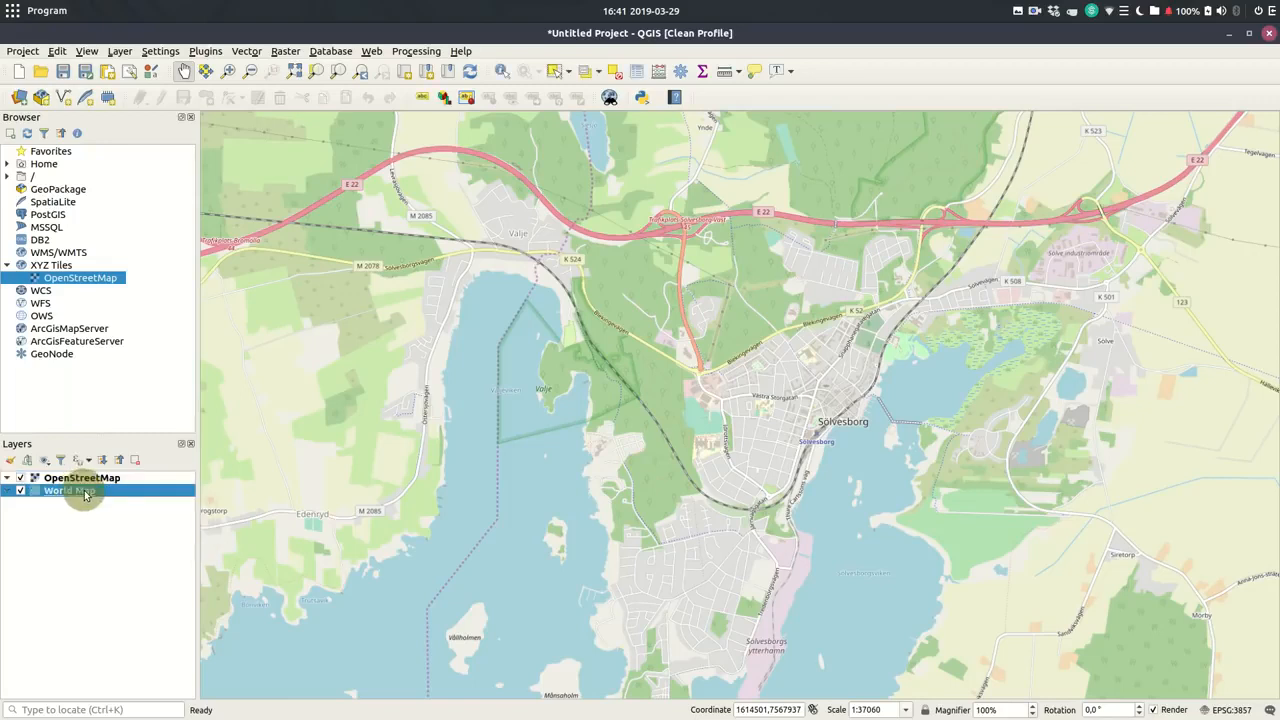
mouse_move(86, 495)
mouse_down()
mouse_move(94, 476)
mouse_move(58, 489)
mouse_move(52, 479)
mouse_move(63, 498)
mouse_up()
right_click(64, 495)
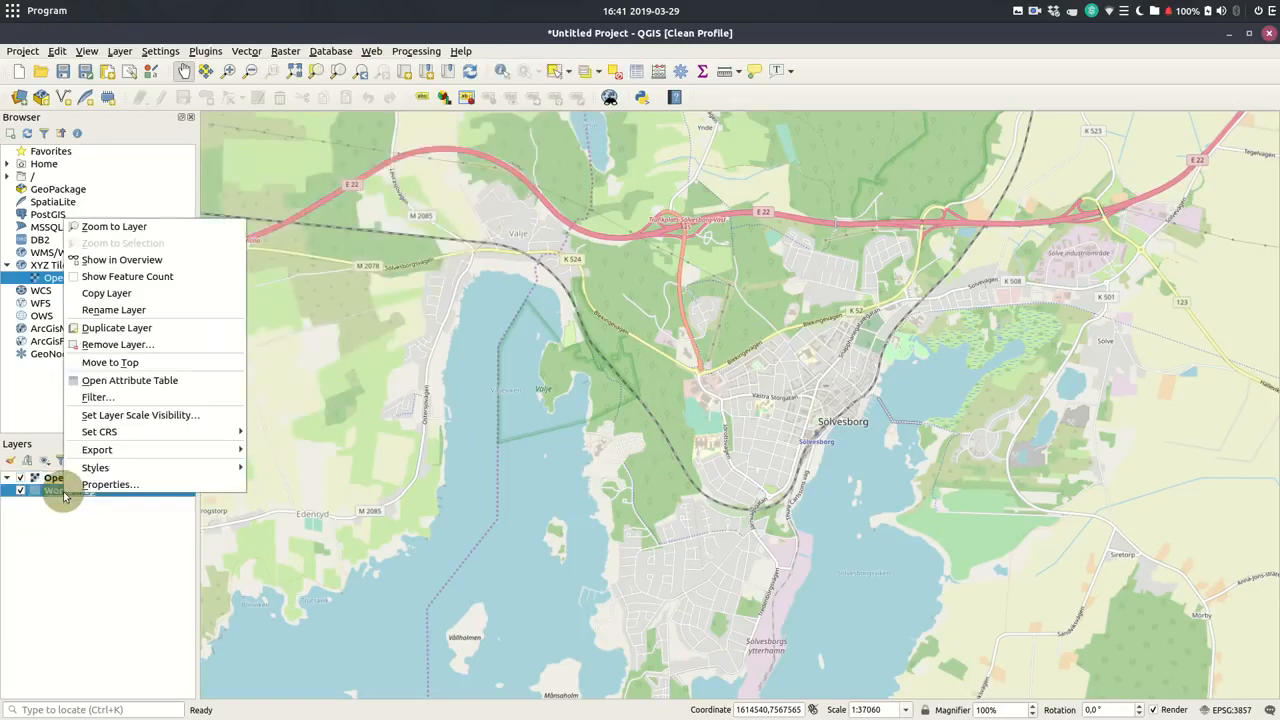
click(140, 364)
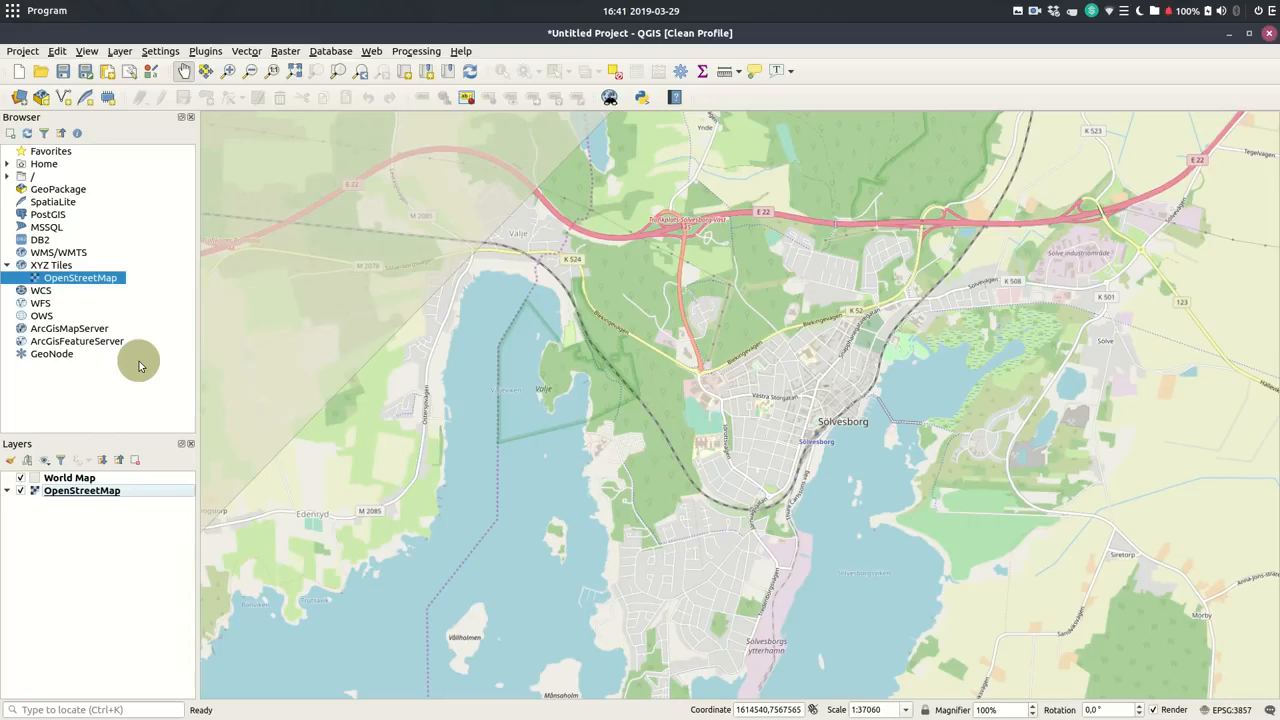
Toggle the World Map layer's visibility to compare it with OpenStreetMap, and leave it hidden
click(22, 481)
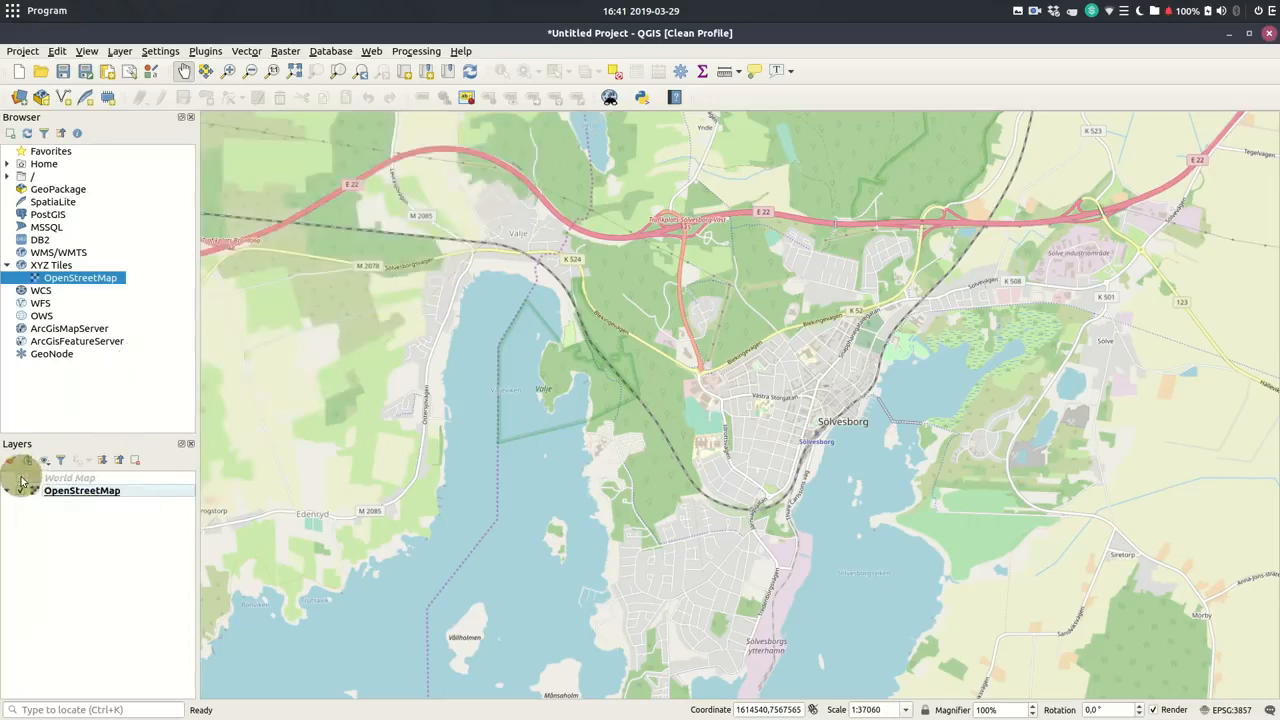
click(22, 481)
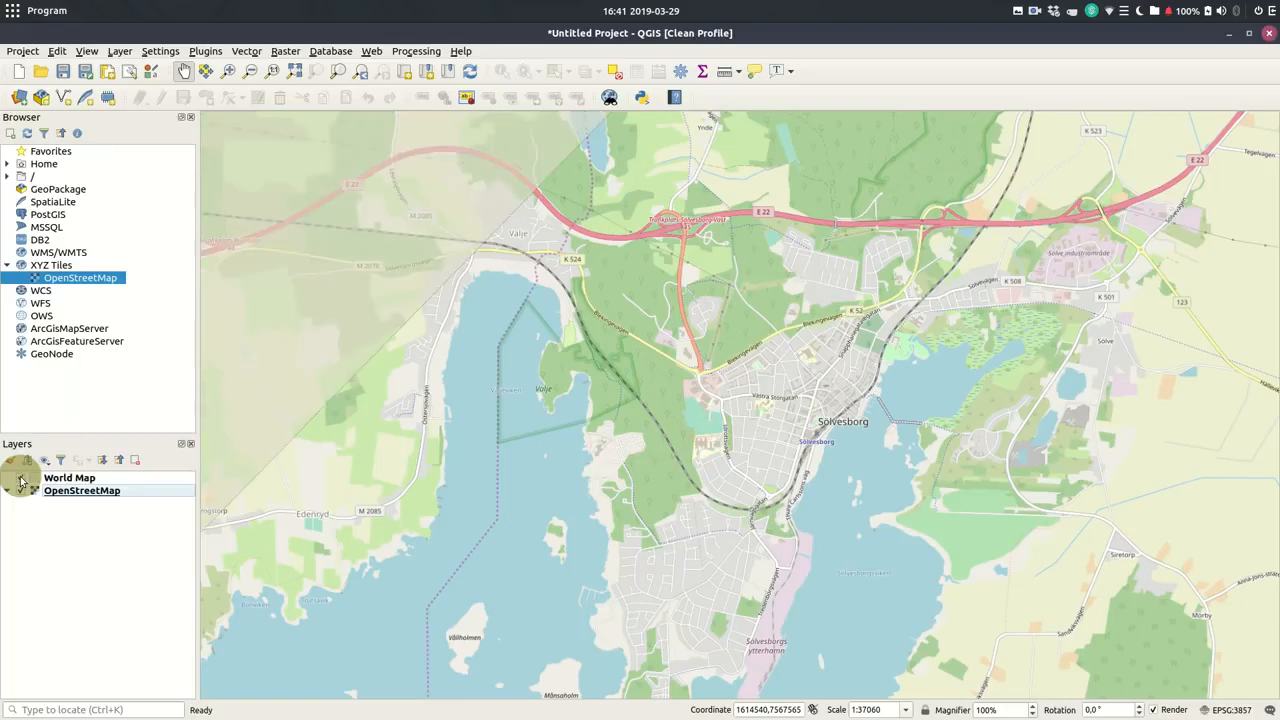
click(22, 481)
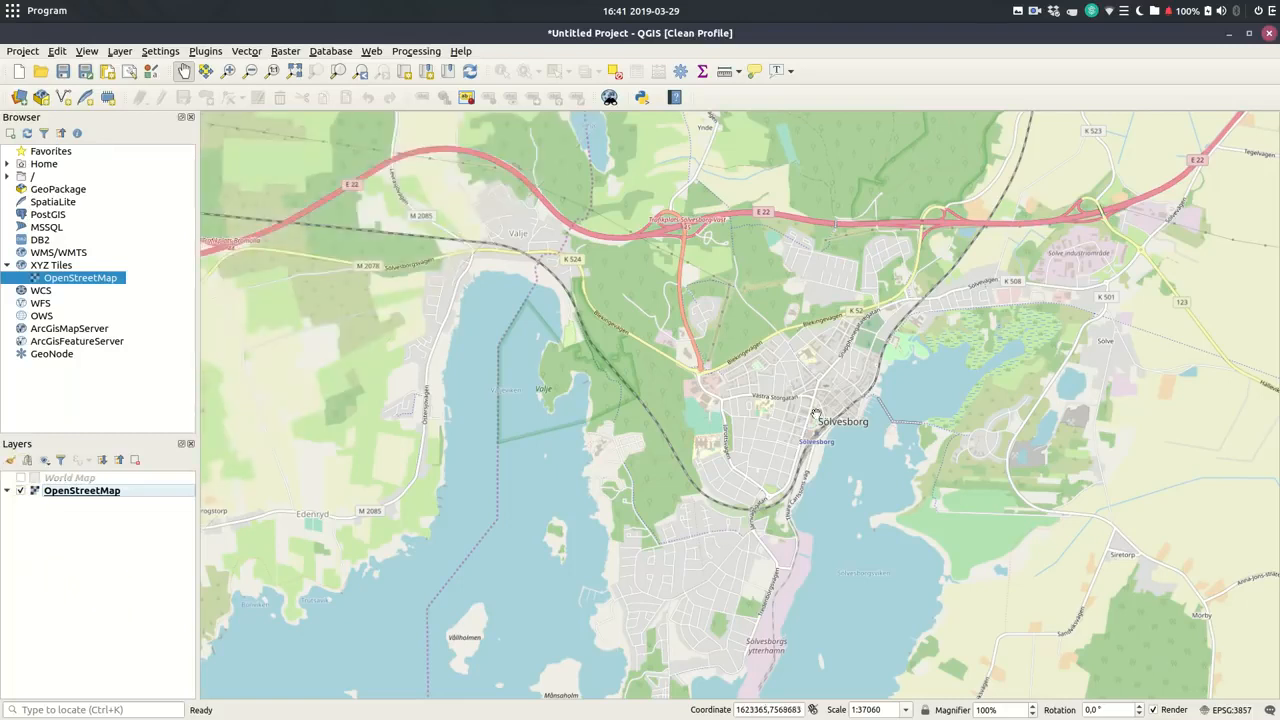
Find the lake Mien north-east of Sölvesborg and fit it in the map view at scale 1:37060
scroll(785, 490, down, 4)
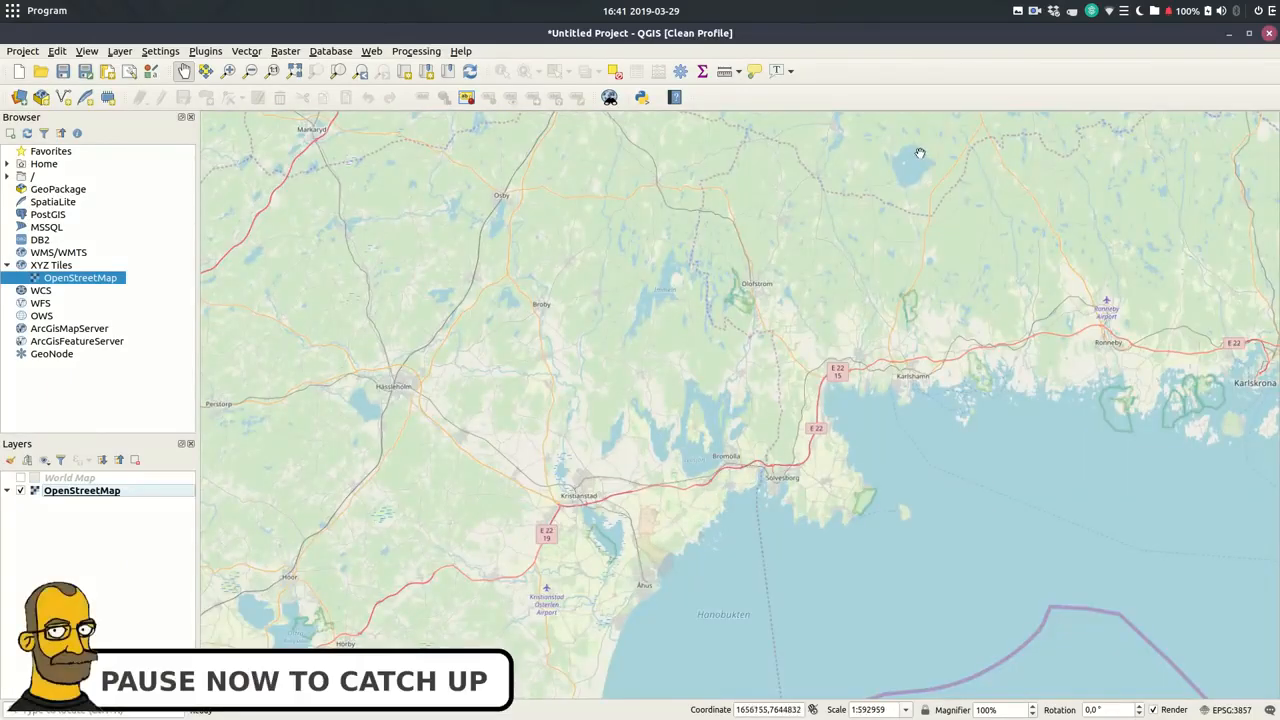
scroll(928, 140, up, 3)
scroll(886, 220, up, 1)
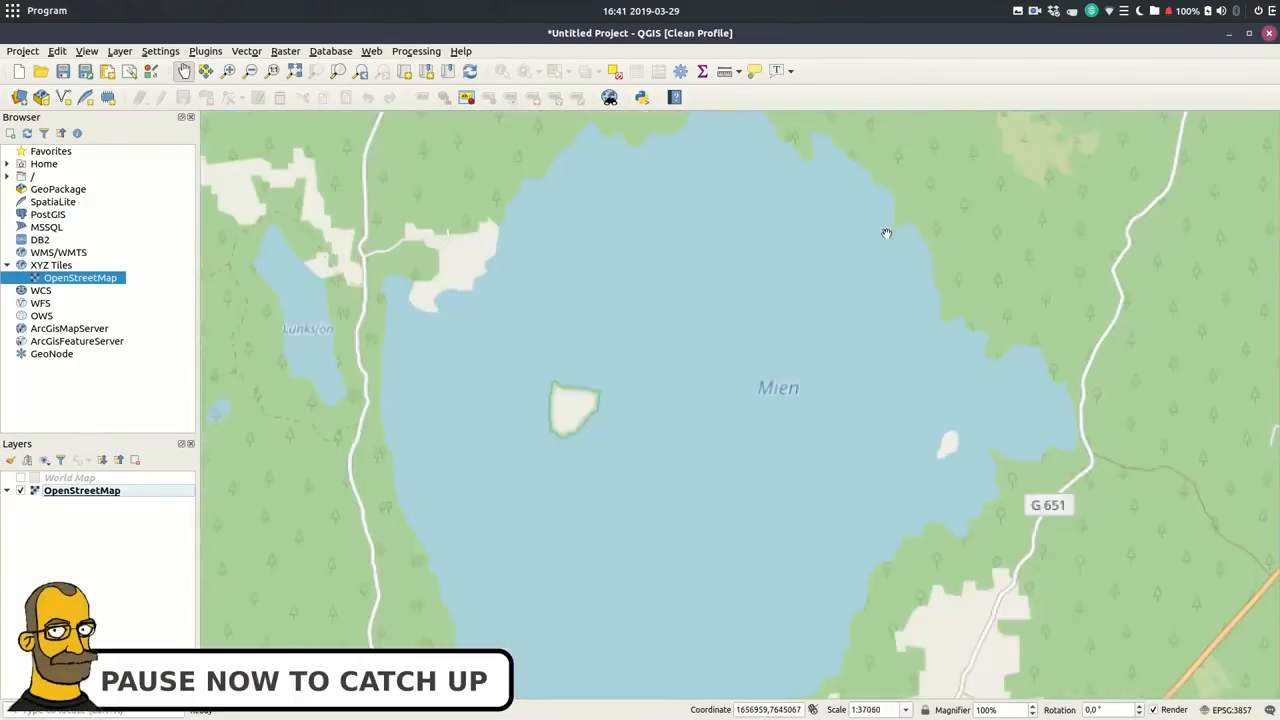
scroll(840, 310, down, 1)
scroll(786, 371, up, 1)
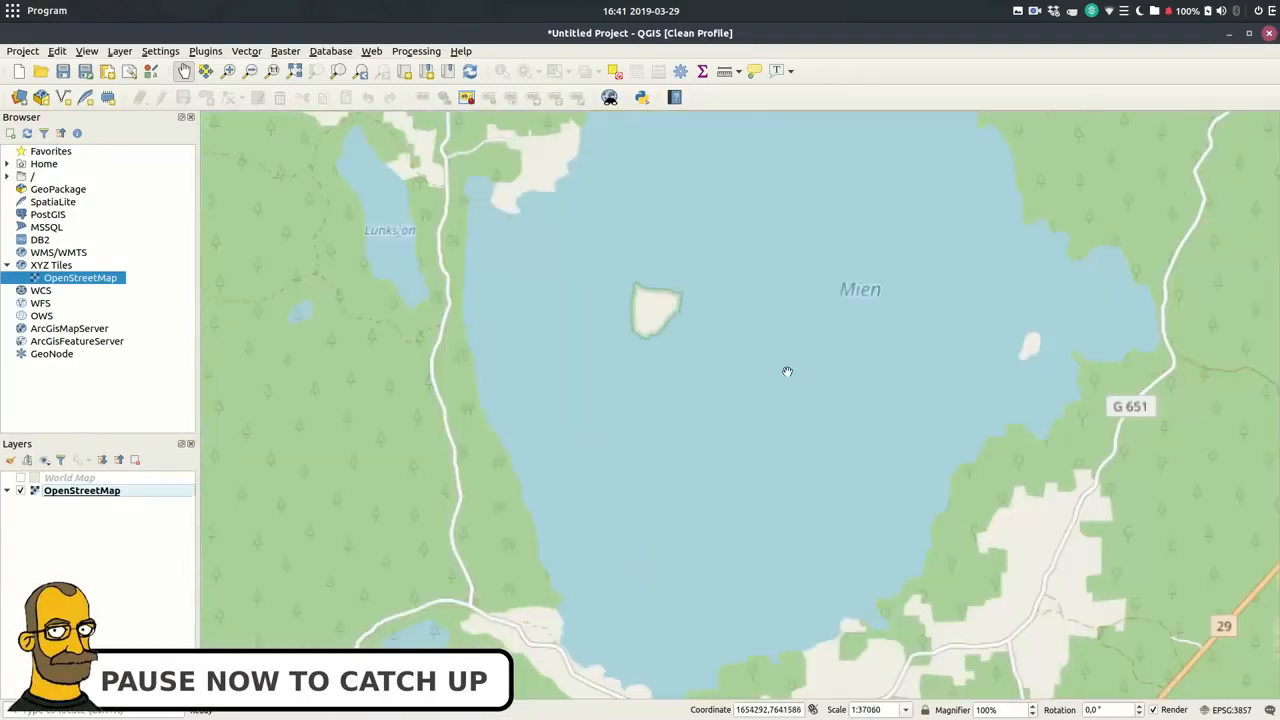
drag(745, 399, 720, 397)
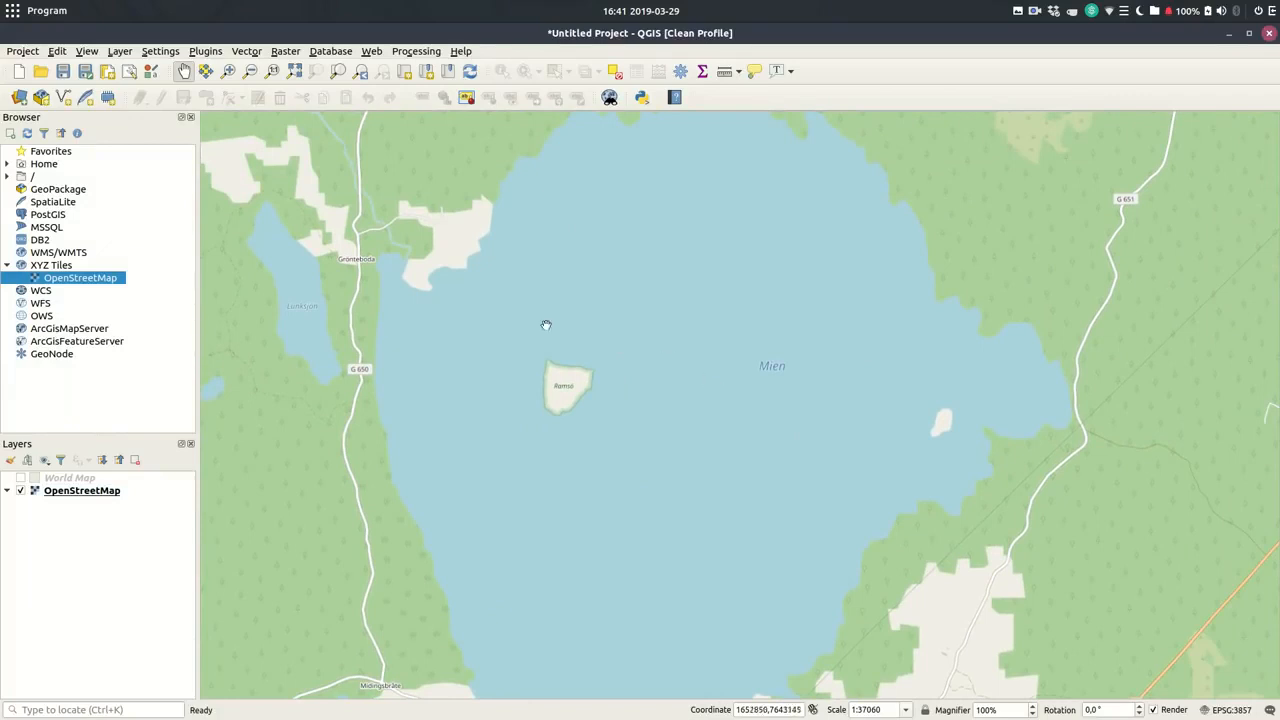
Save the project as MyFirstProject in the _QGIS for Beginners folder
click(63, 73)
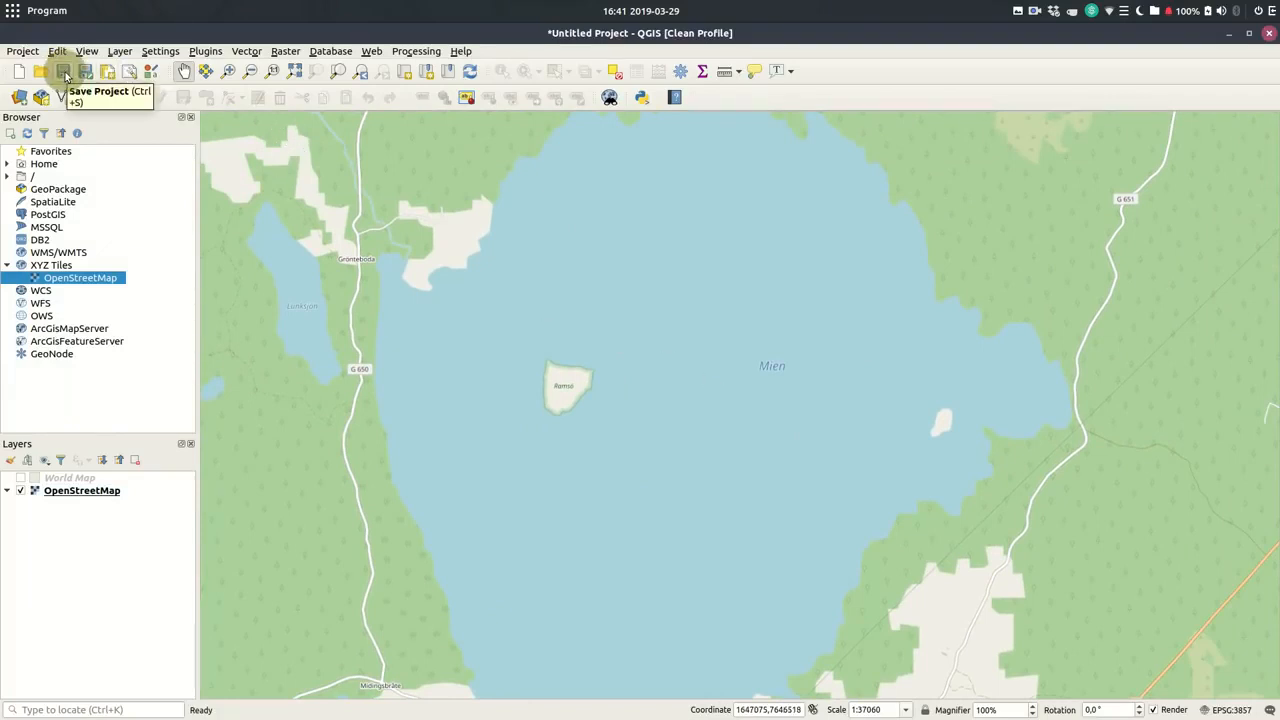
click(22, 51)
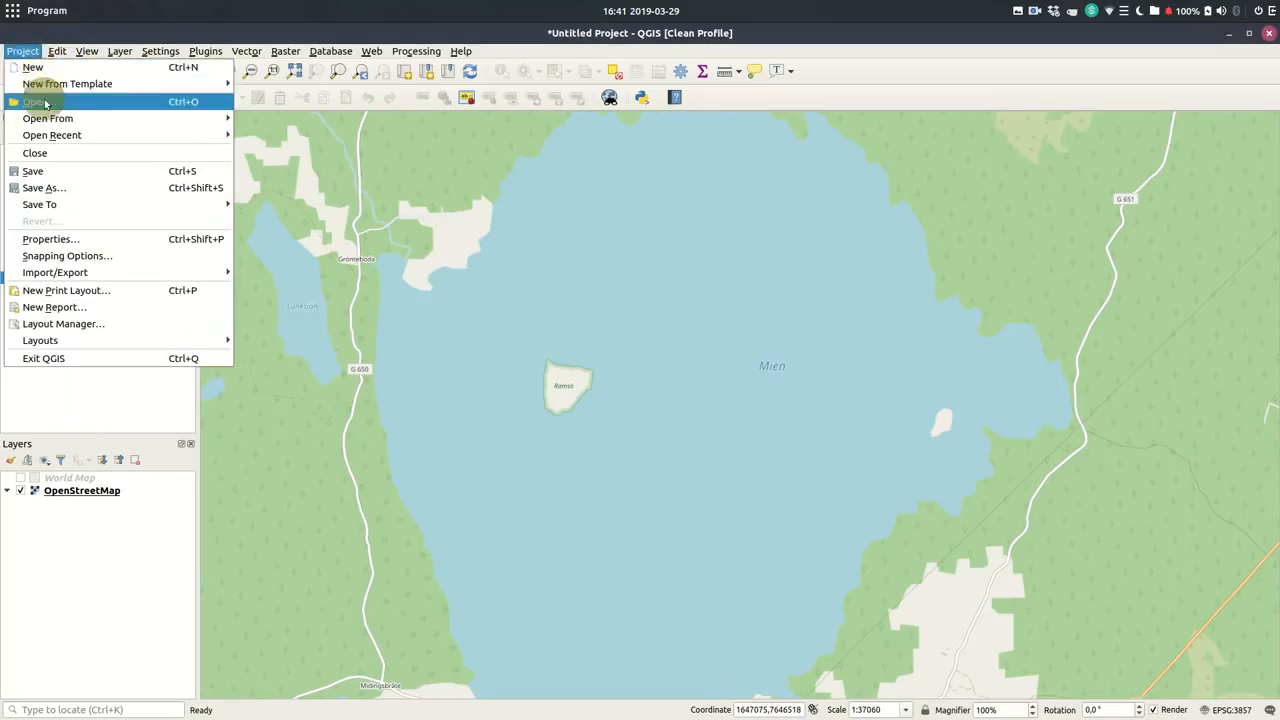
click(57, 171)
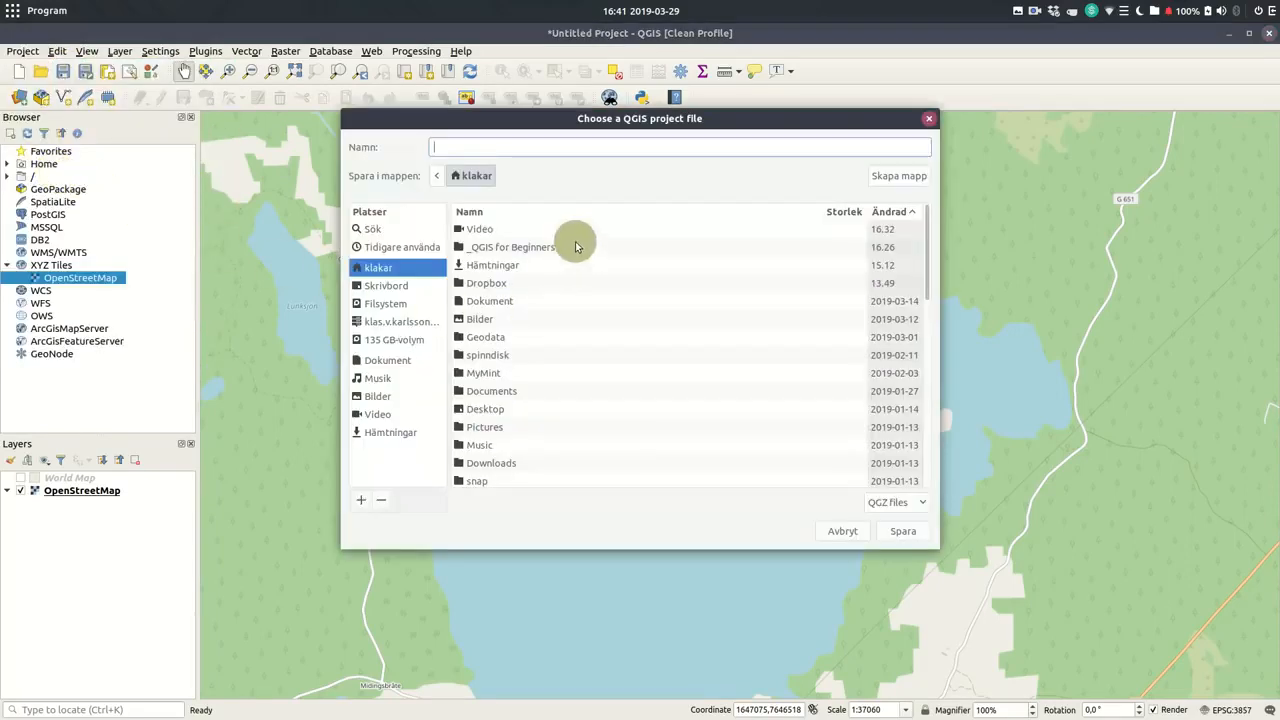
click(492, 252)
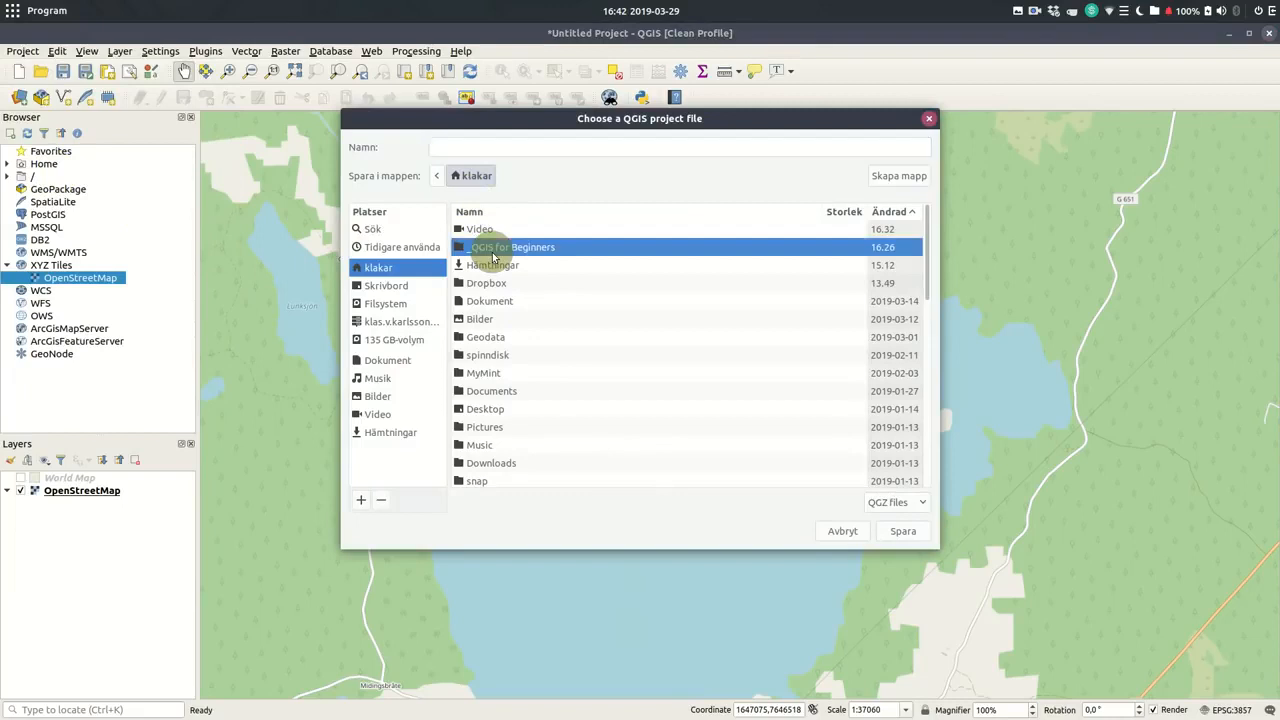
double_click(492, 250)
click(512, 148)
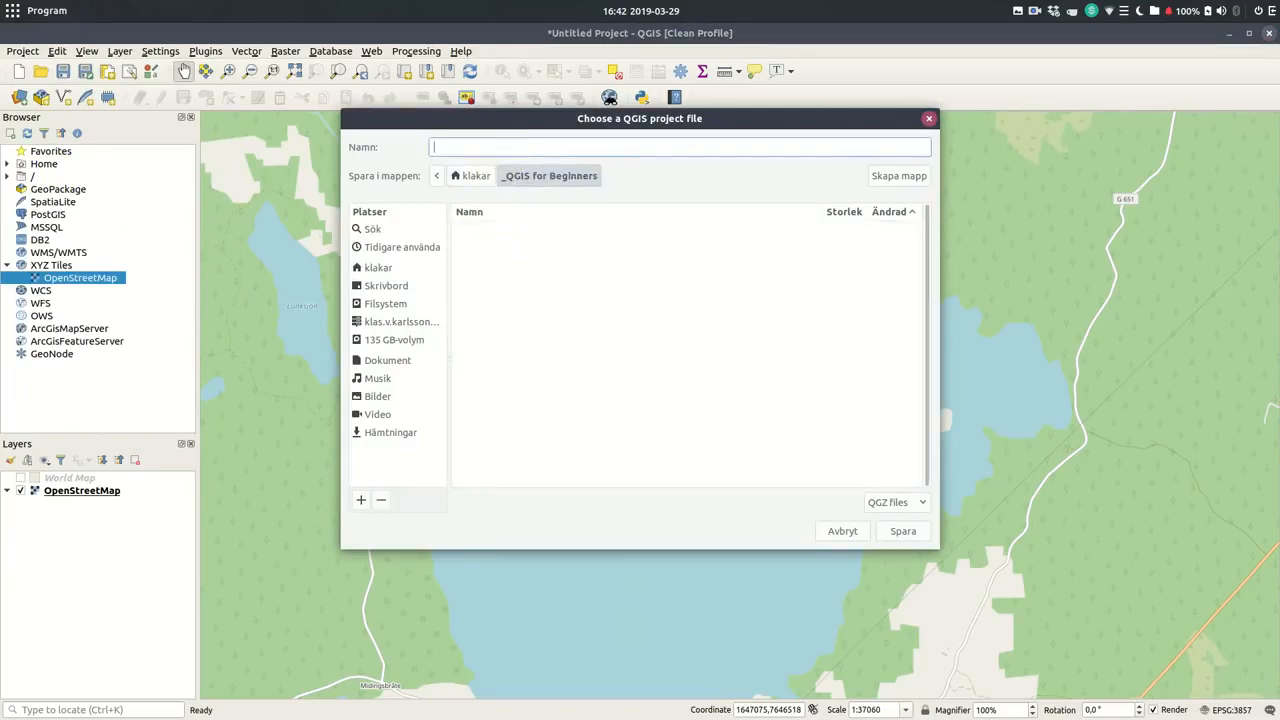
text(MyFirstP)
text(ect)
key(Return)
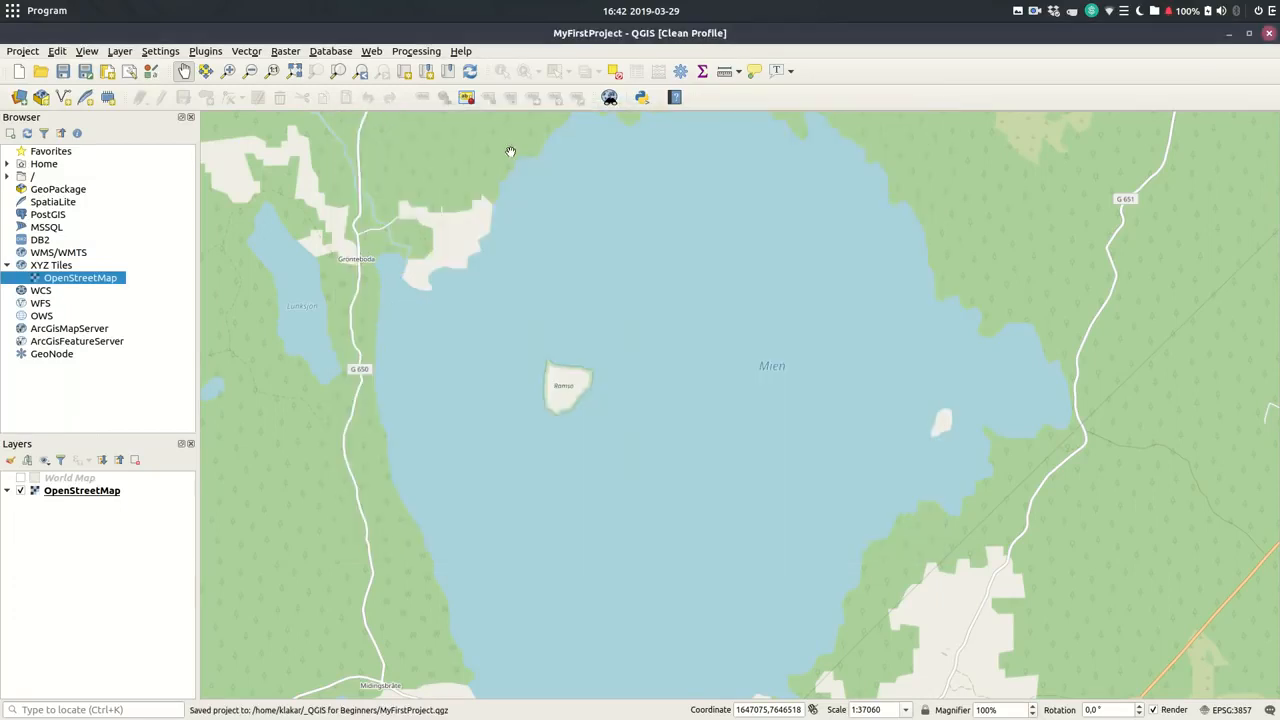
Close QGIS, start it again, and select MyFirstProject among the recent projects
click(1267, 36)
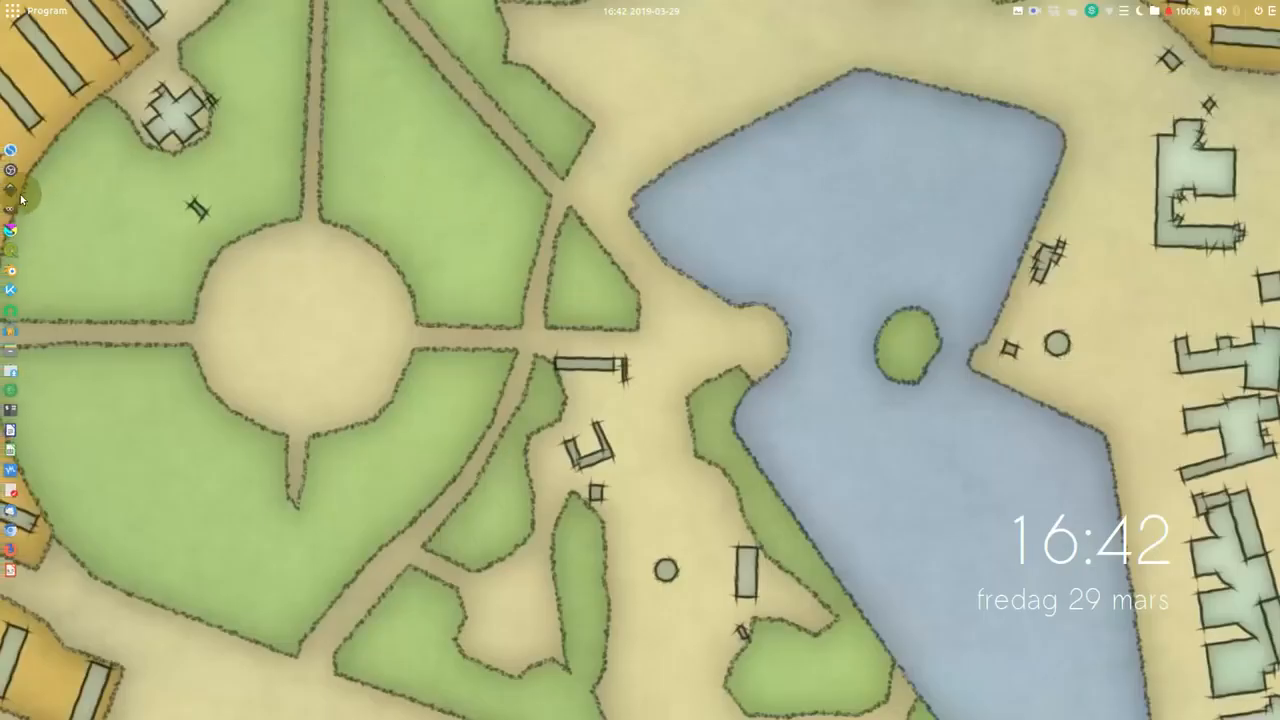
click(15, 253)
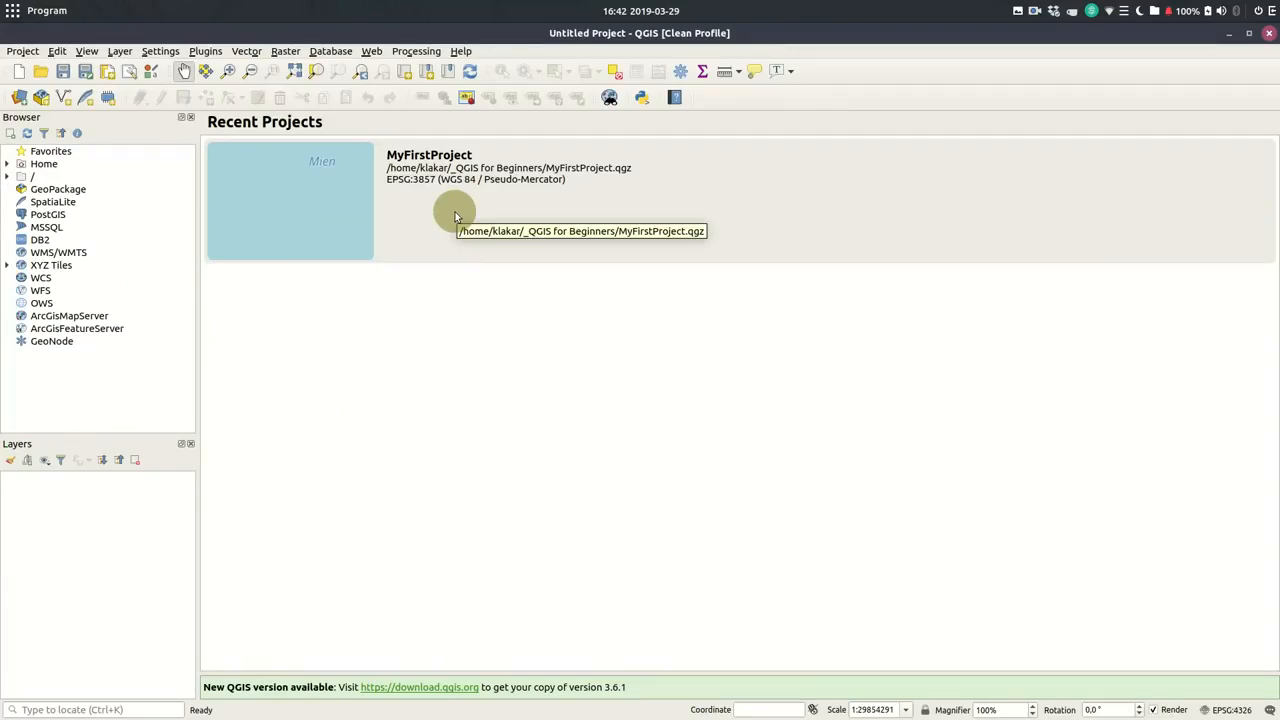
click(463, 218)
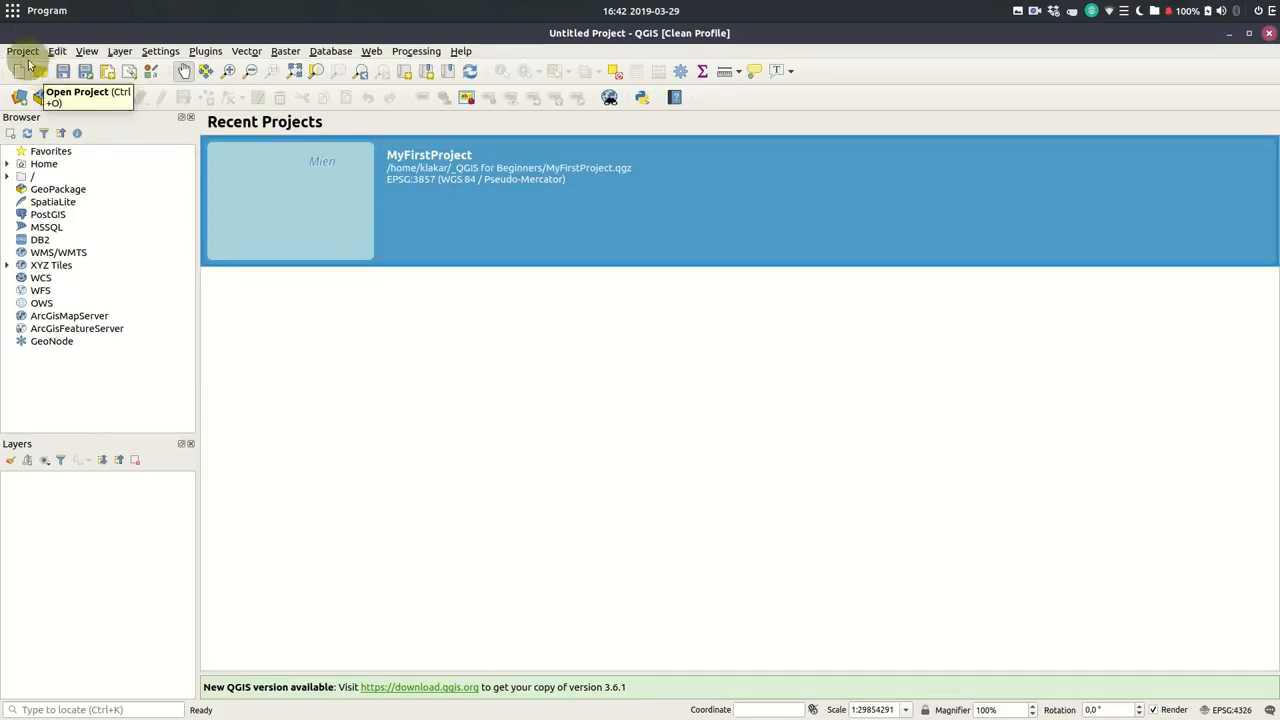
Open MyFirstProject from the _QGIS for Beginners folder in the Home directory
click(9, 165)
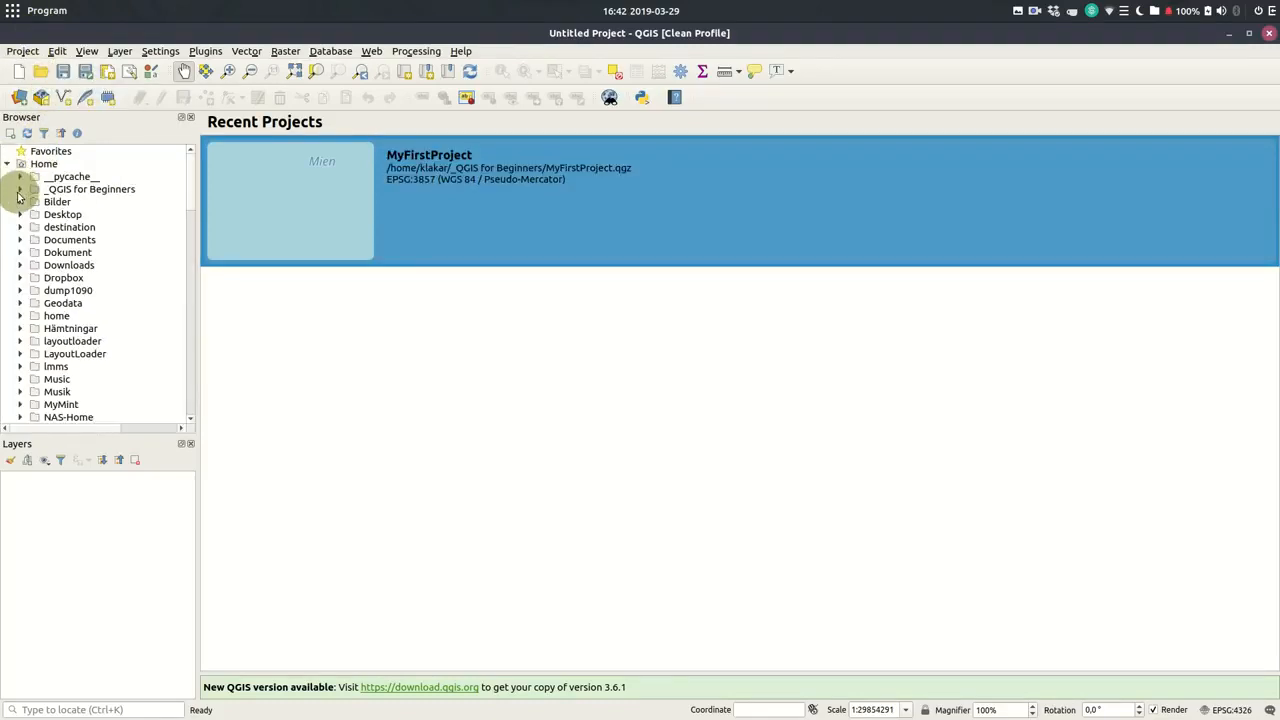
click(20, 189)
click(54, 203)
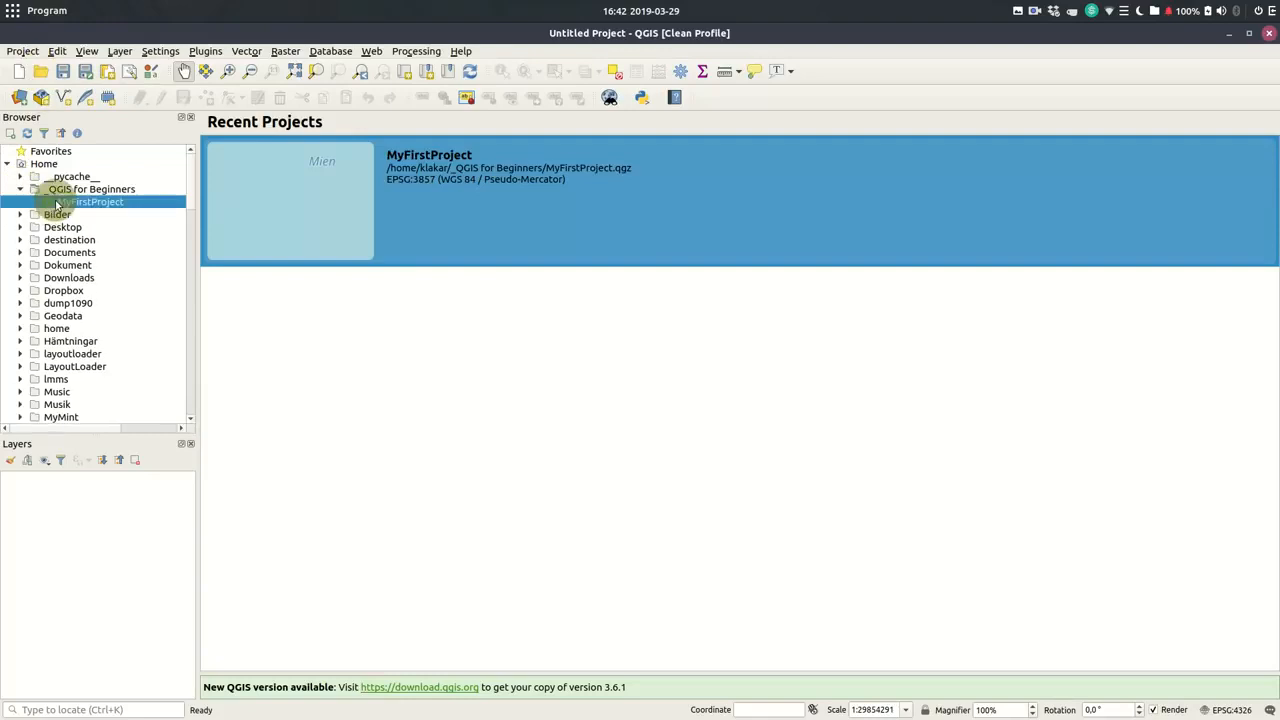
drag(61, 200, 417, 463)
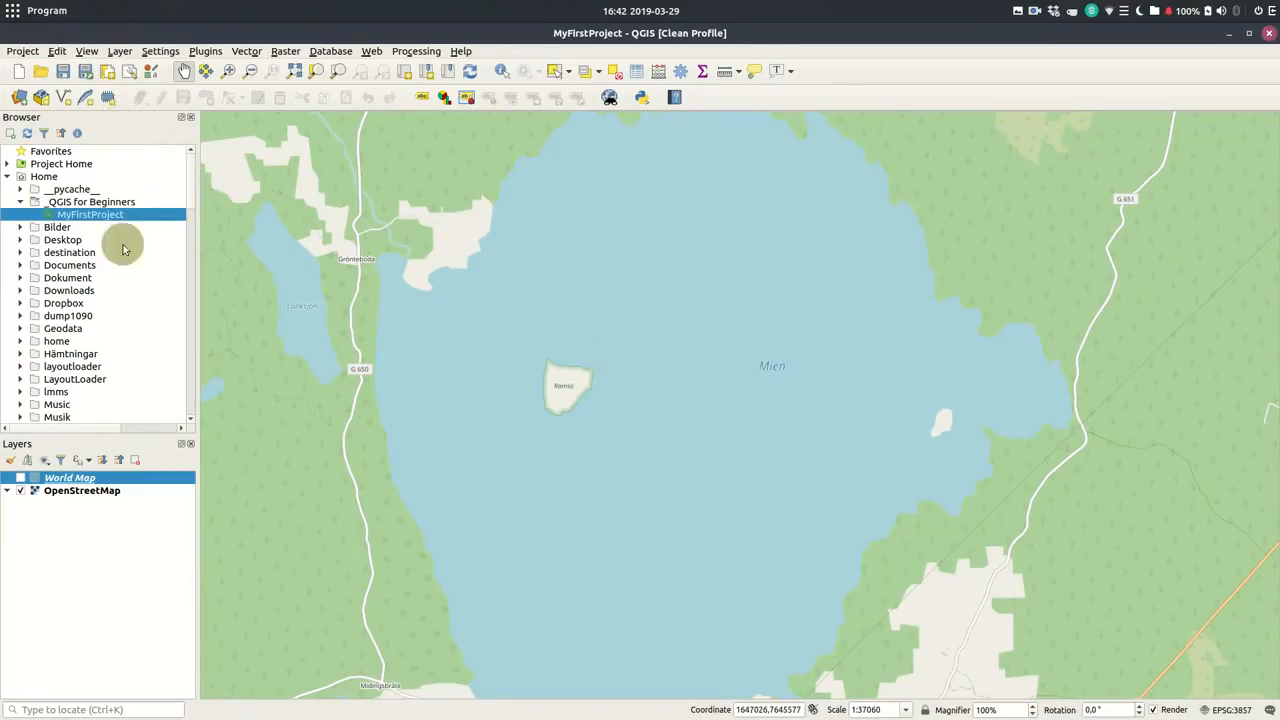
Create a temporary scratch layer named Land directly above OpenStreetMap, with Polygon / CurvePolygon geometry and EPSG:3857
click(68, 491)
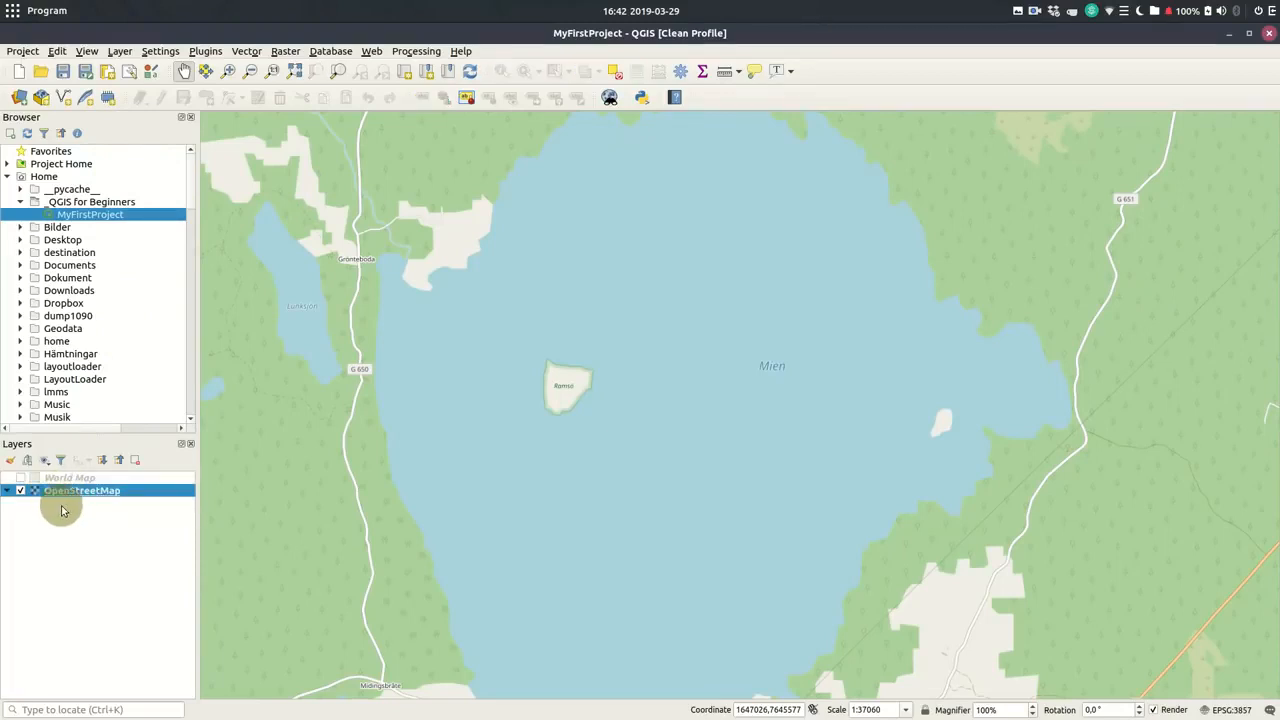
click(85, 479)
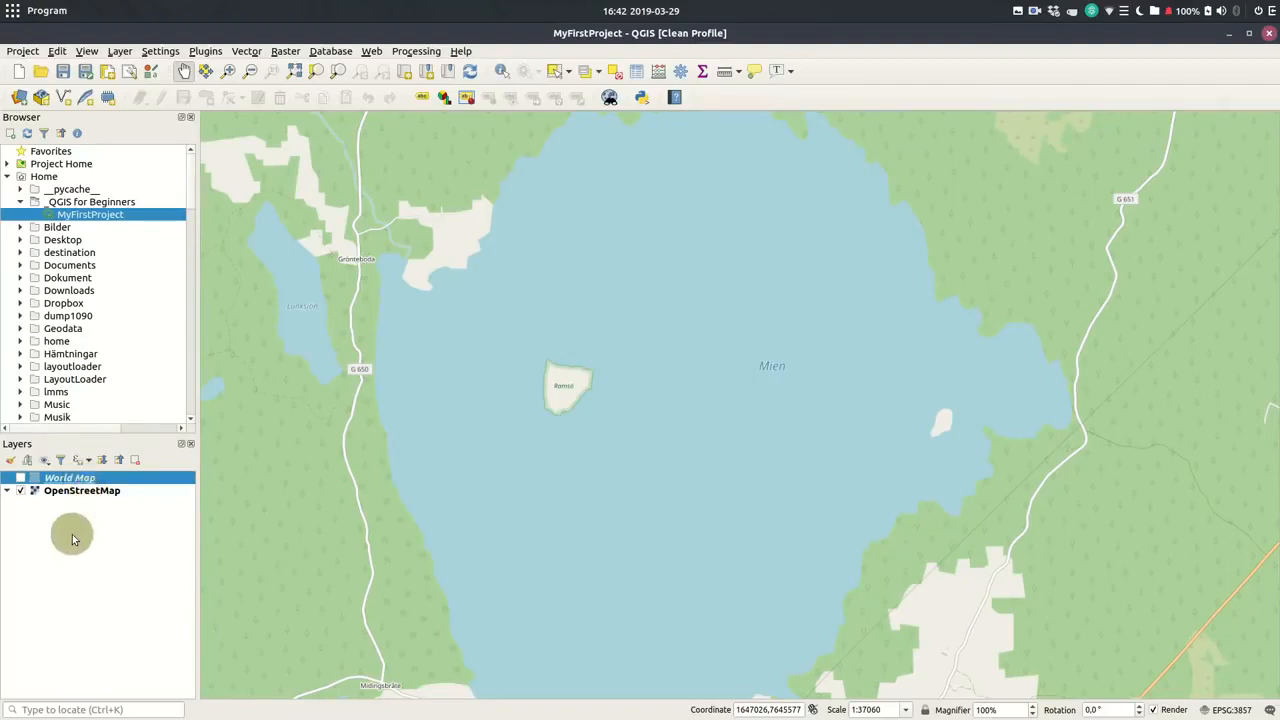
click(108, 495)
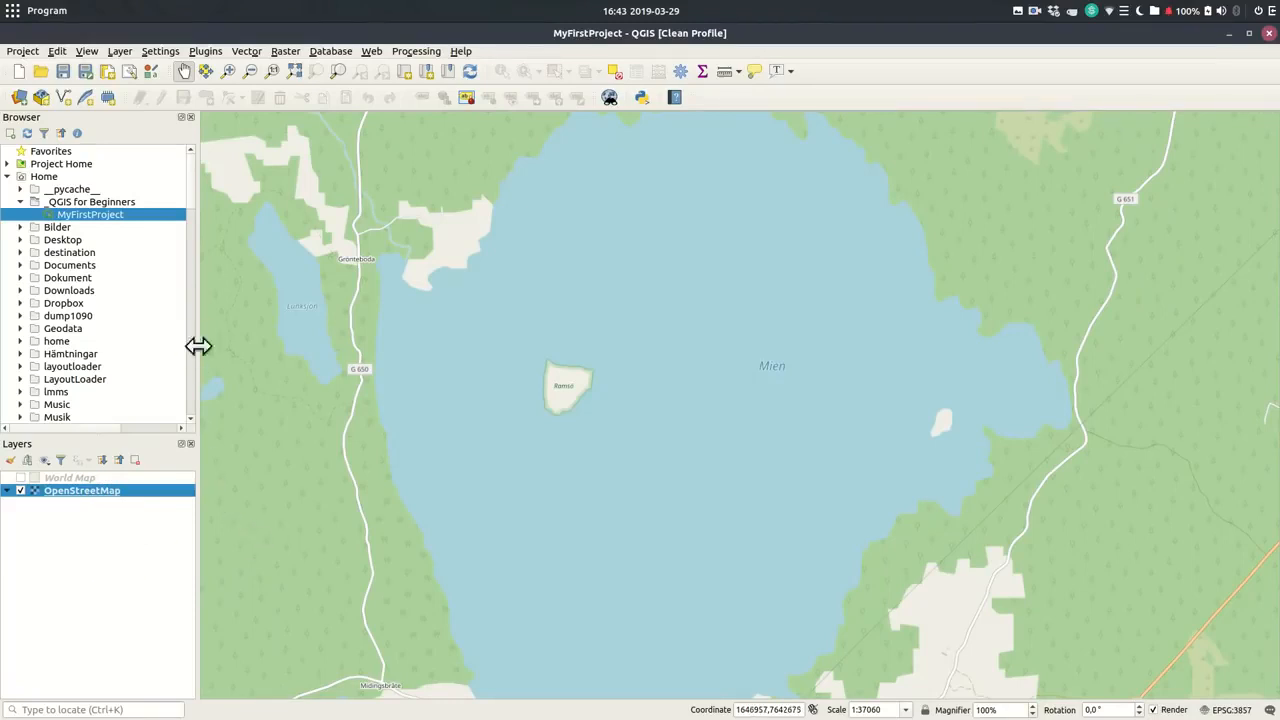
click(108, 98)
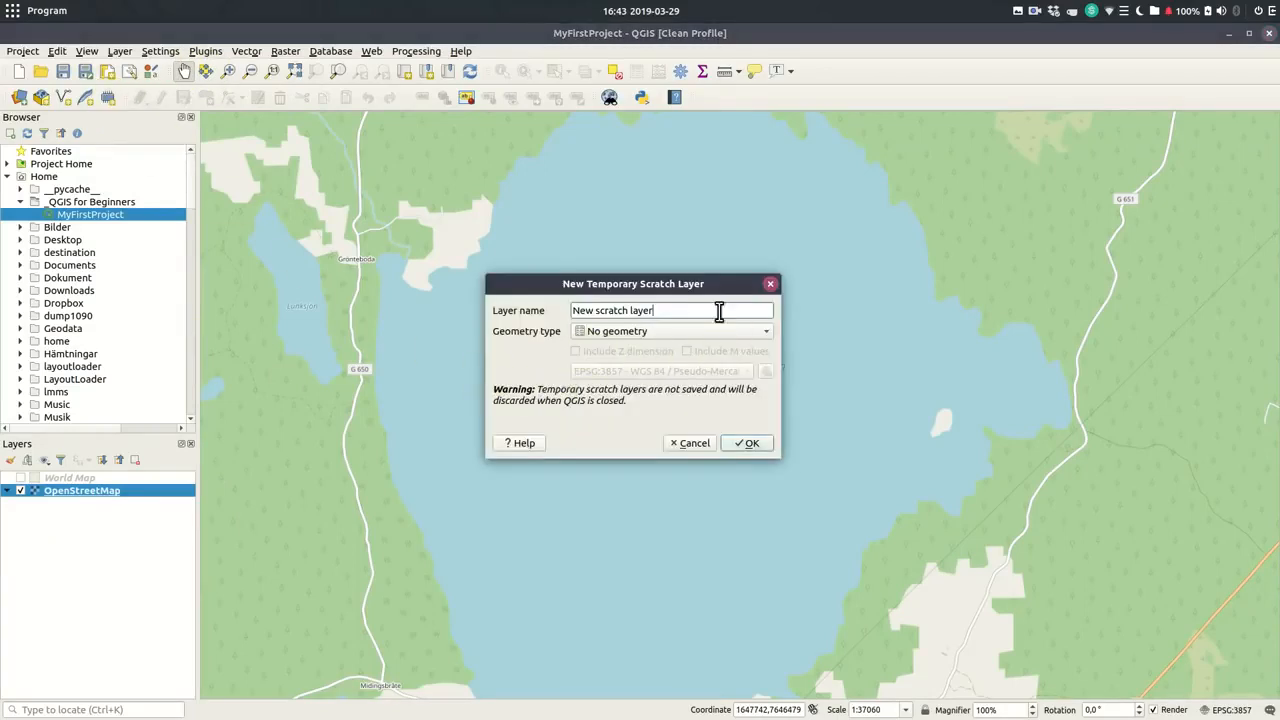
drag(698, 313, 540, 290)
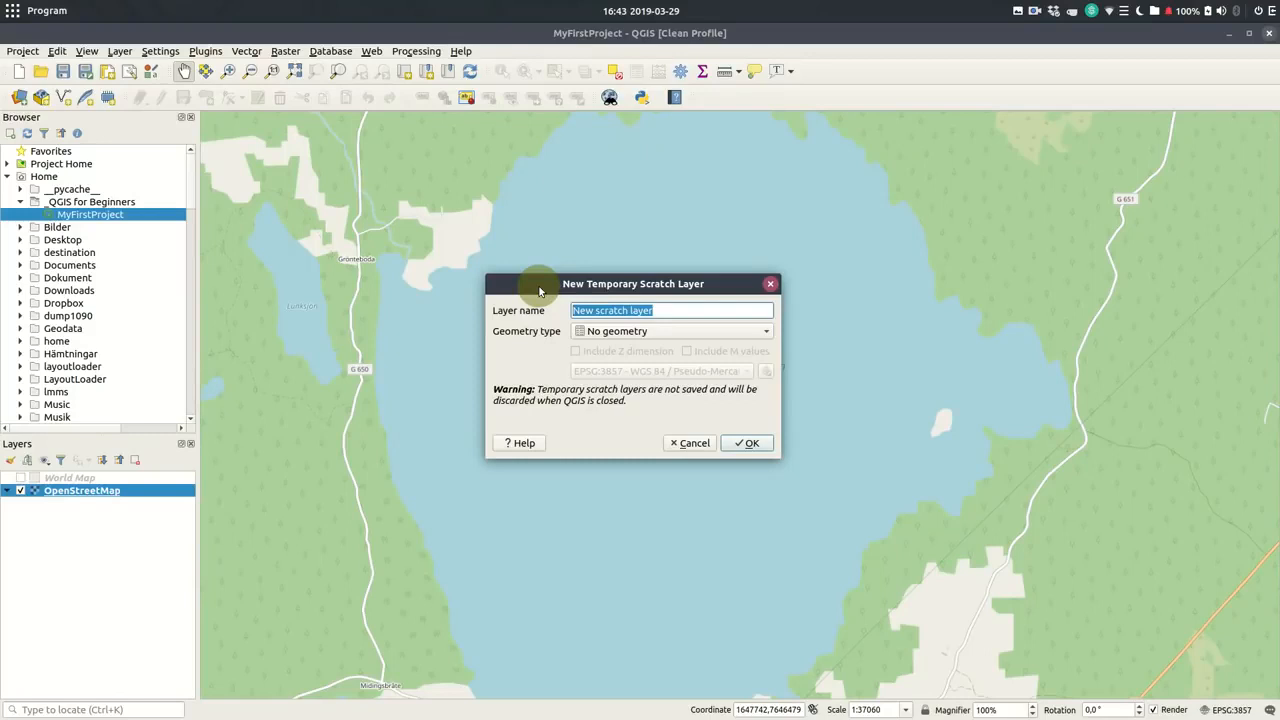
text(Land)
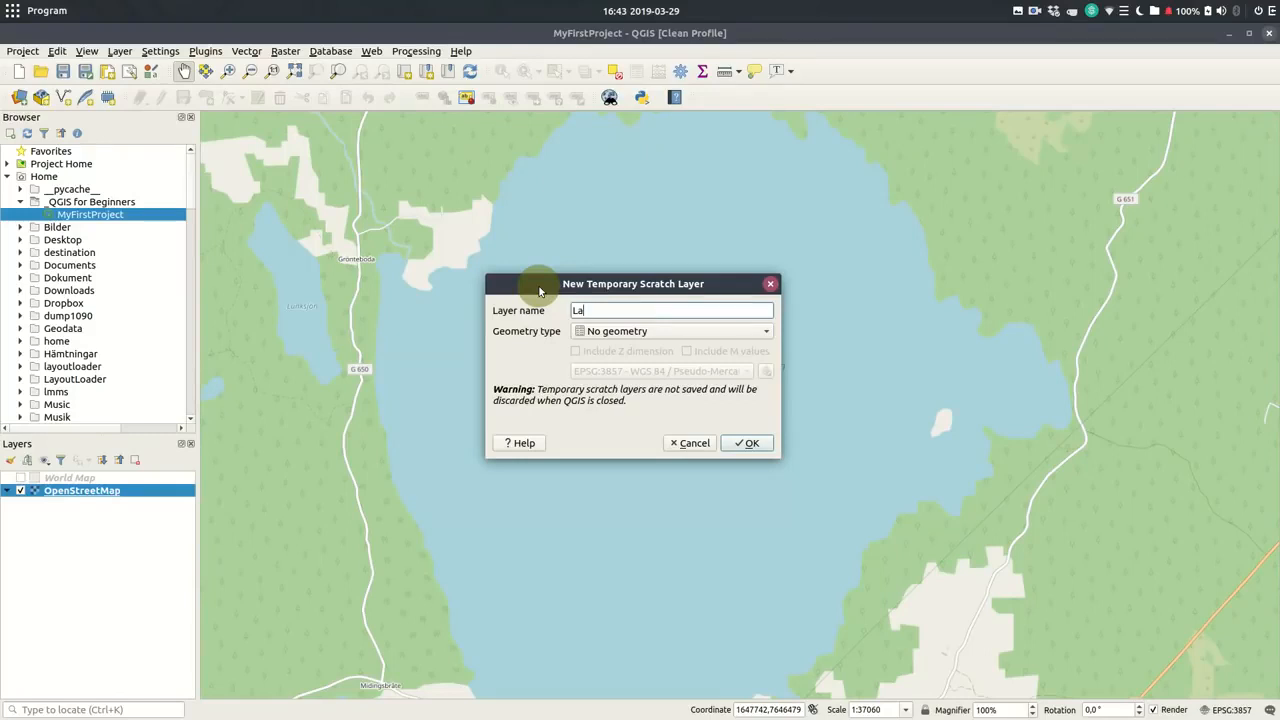
click(632, 331)
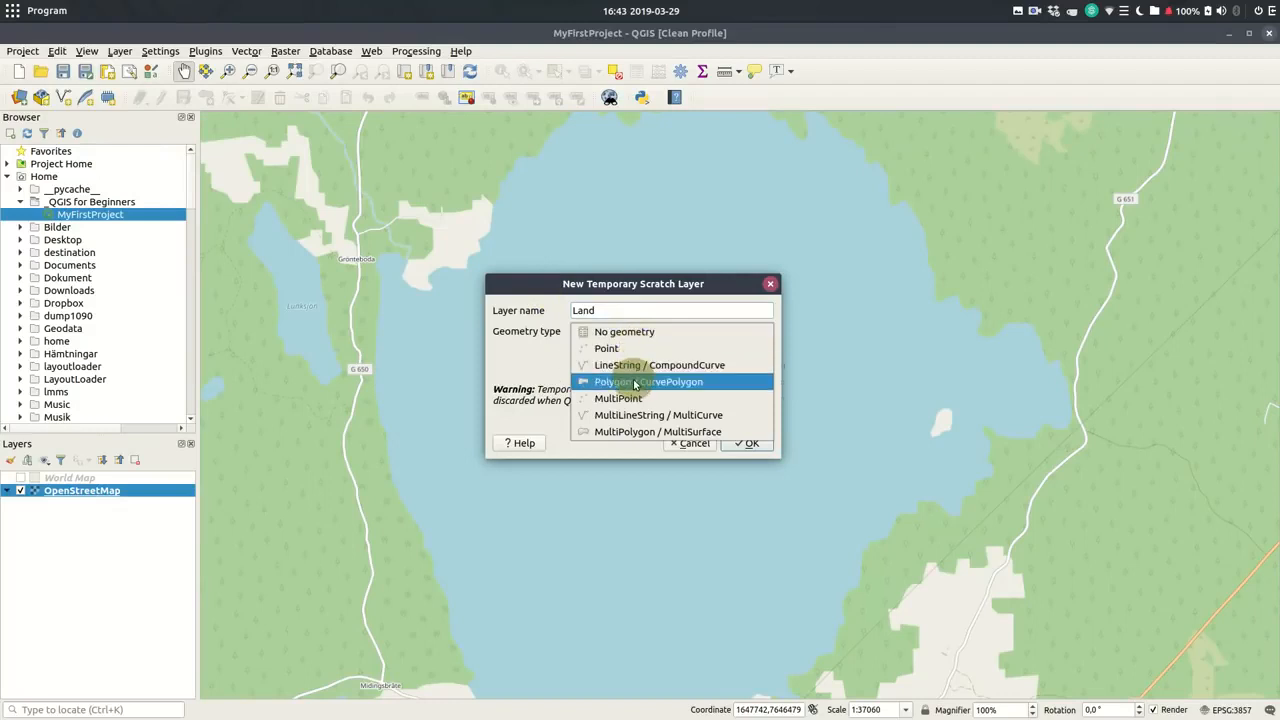
click(634, 381)
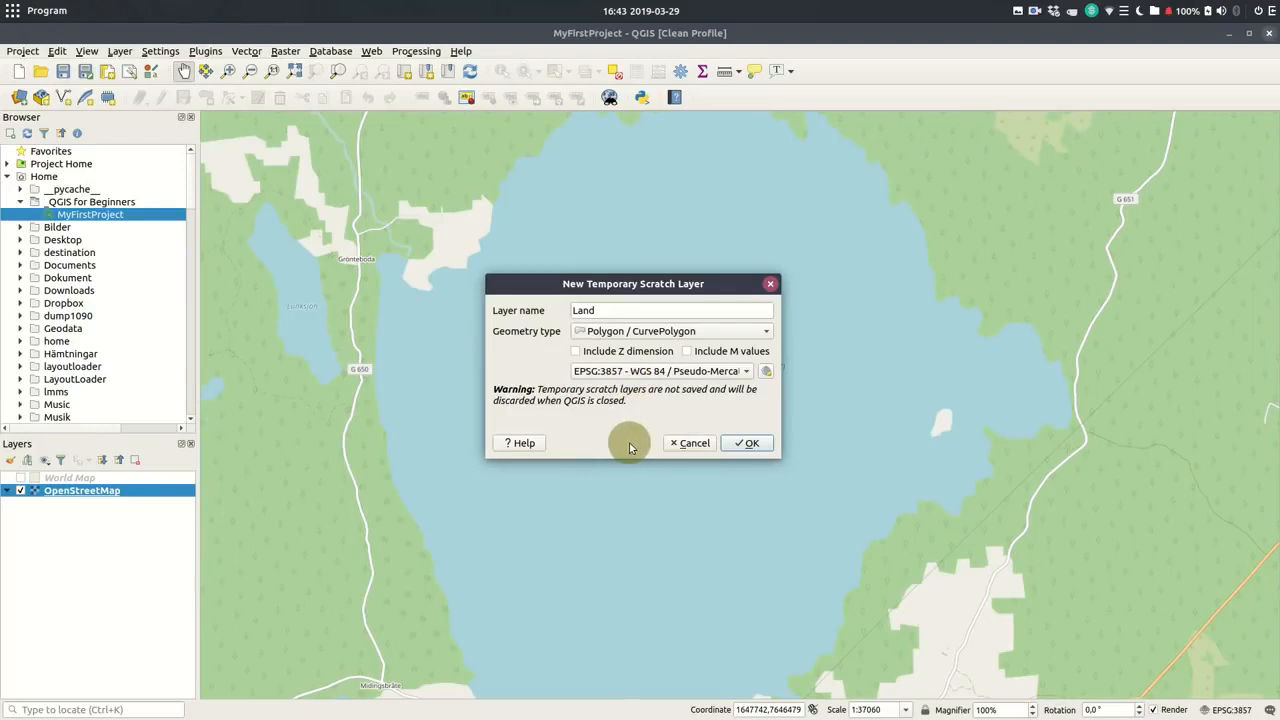
click(746, 443)
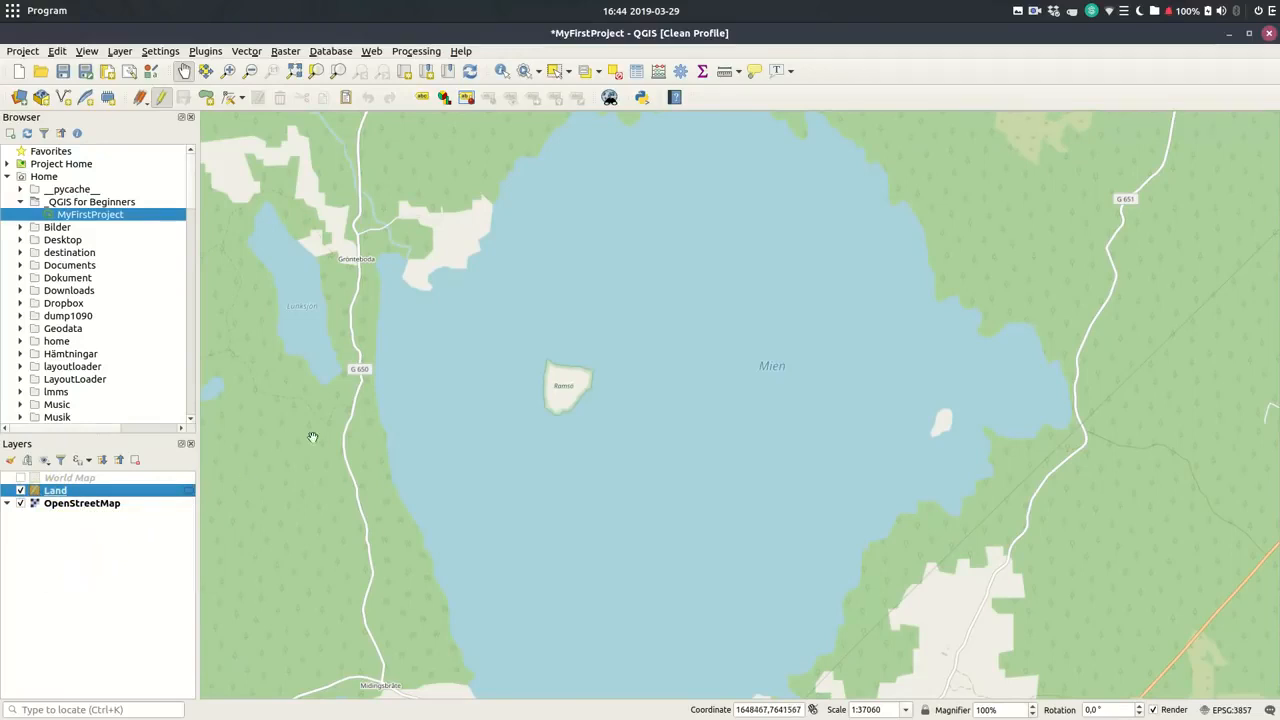
Toggle editing of the Land layer off and on again, leaving it in edit mode
click(162, 104)
click(162, 102)
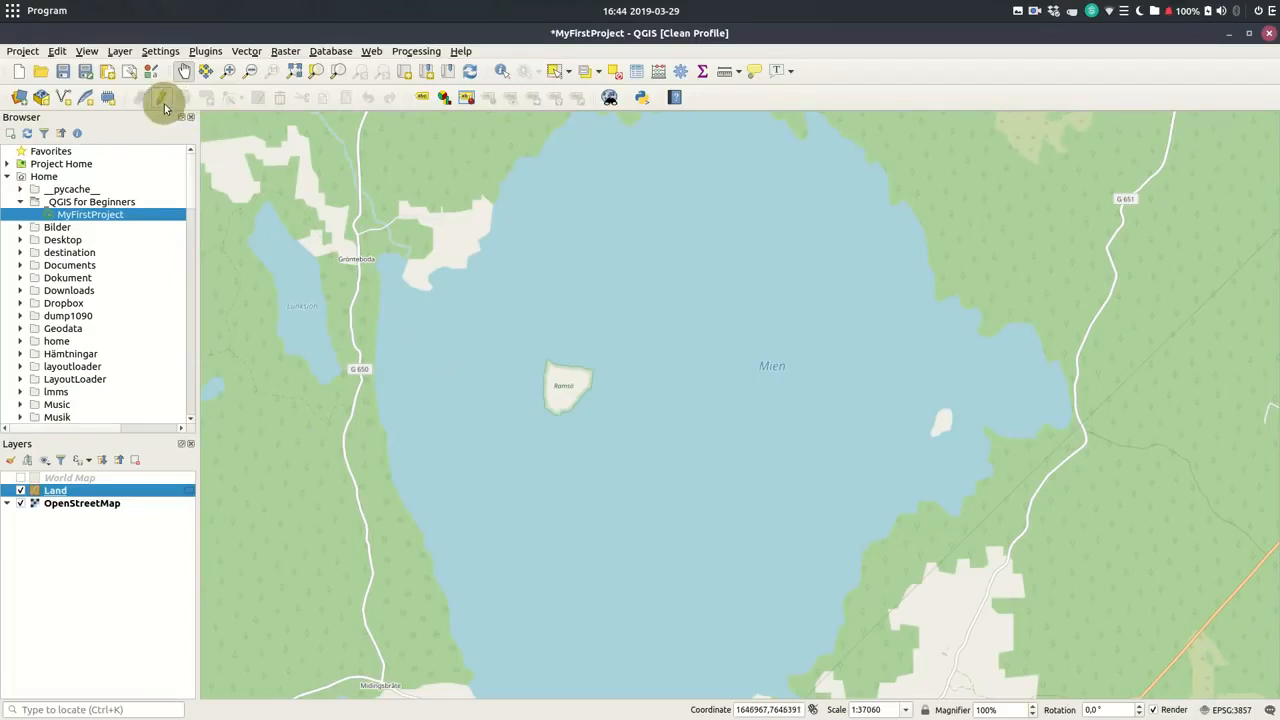
click(162, 102)
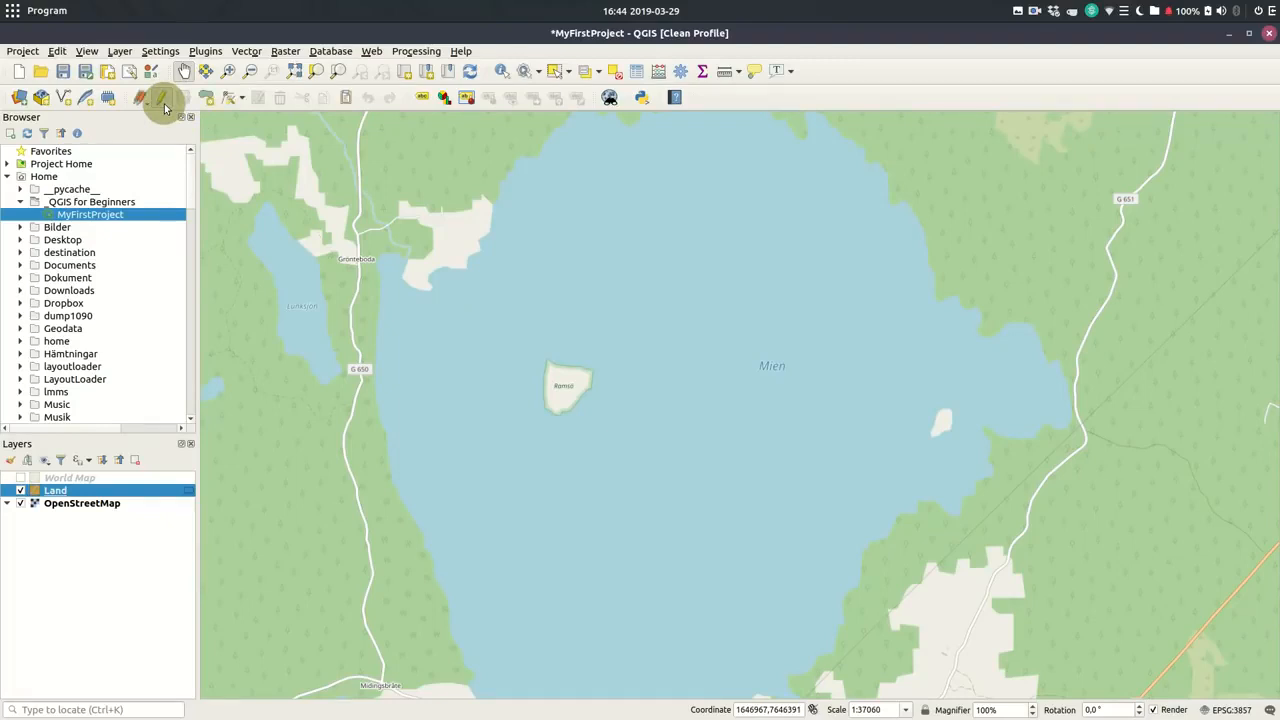
click(163, 104)
click(163, 104)
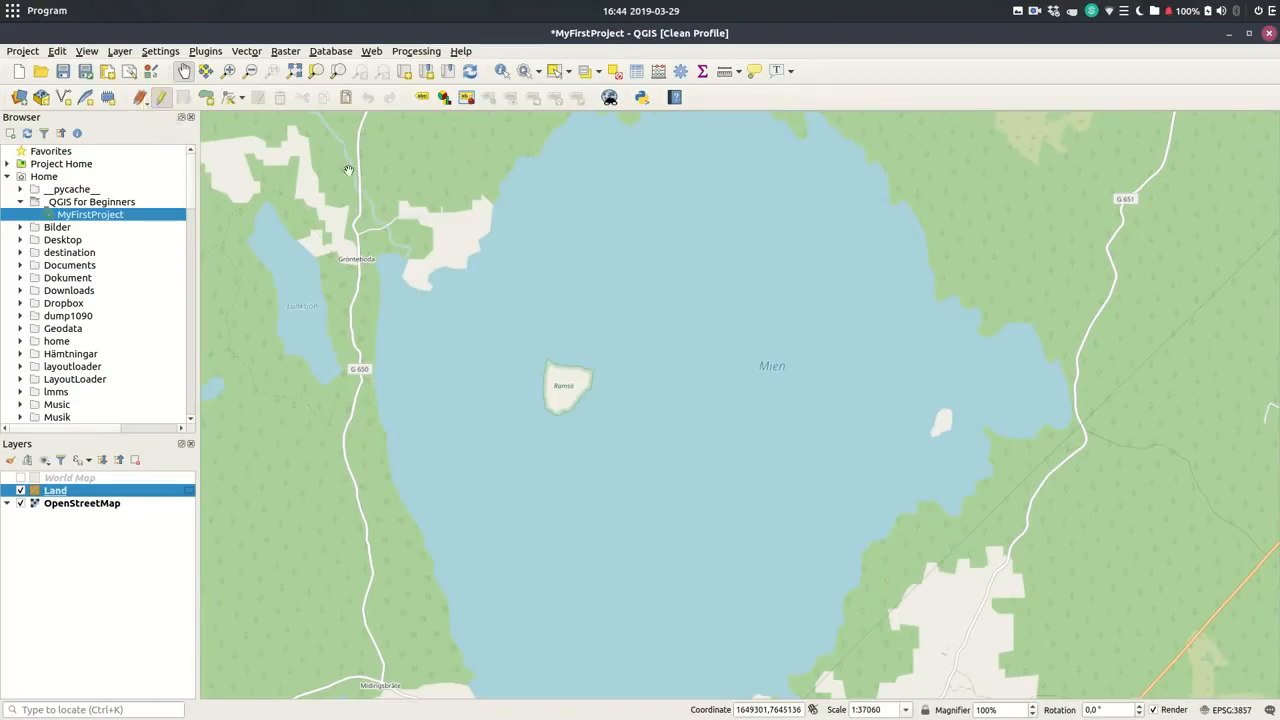
Digitize a large peanut-shaped island polygon in the Land layer, in the middle of lake Mien east of Ramsö
click(208, 97)
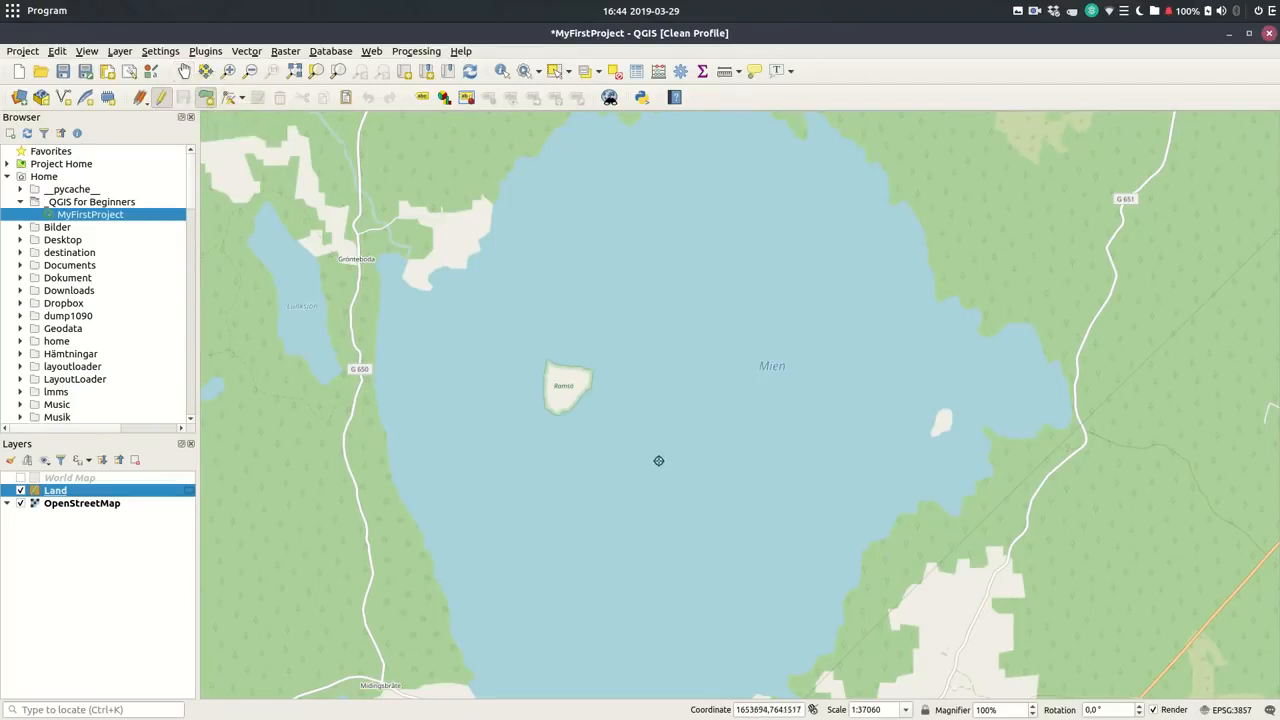
click(641, 566)
click(654, 577)
click(706, 568)
click(720, 553)
click(725, 528)
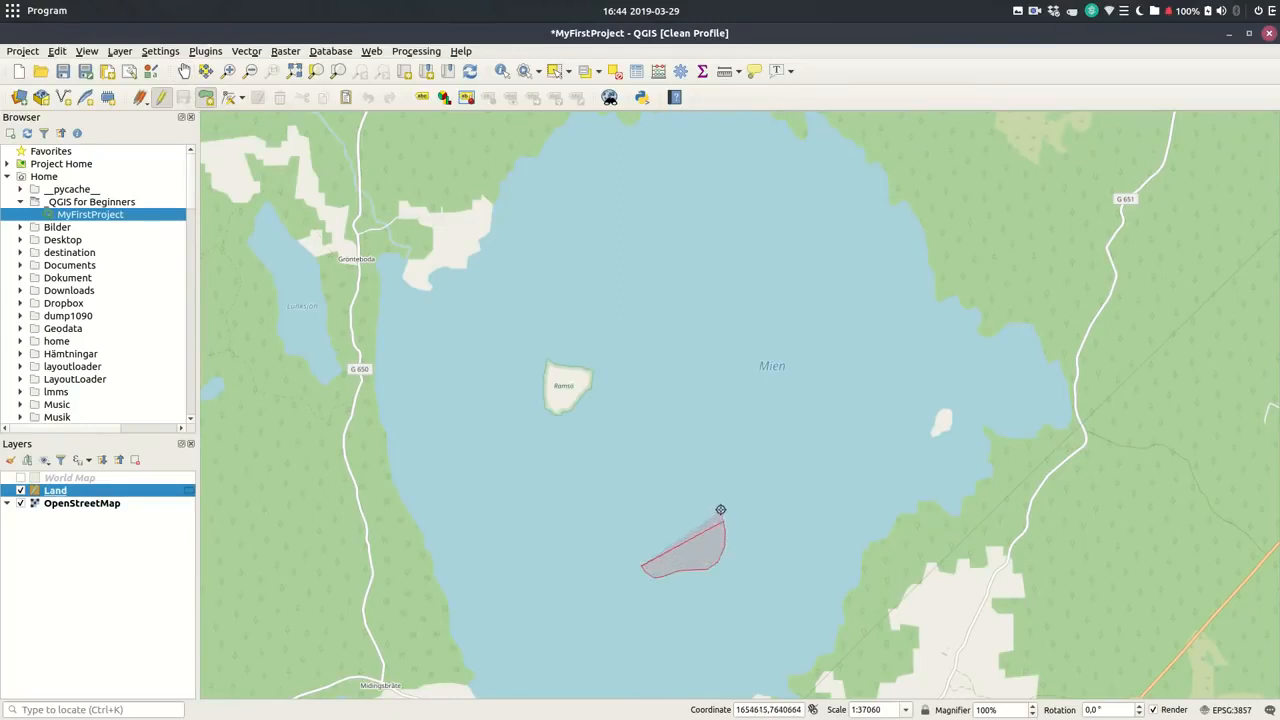
click(722, 503)
click(750, 464)
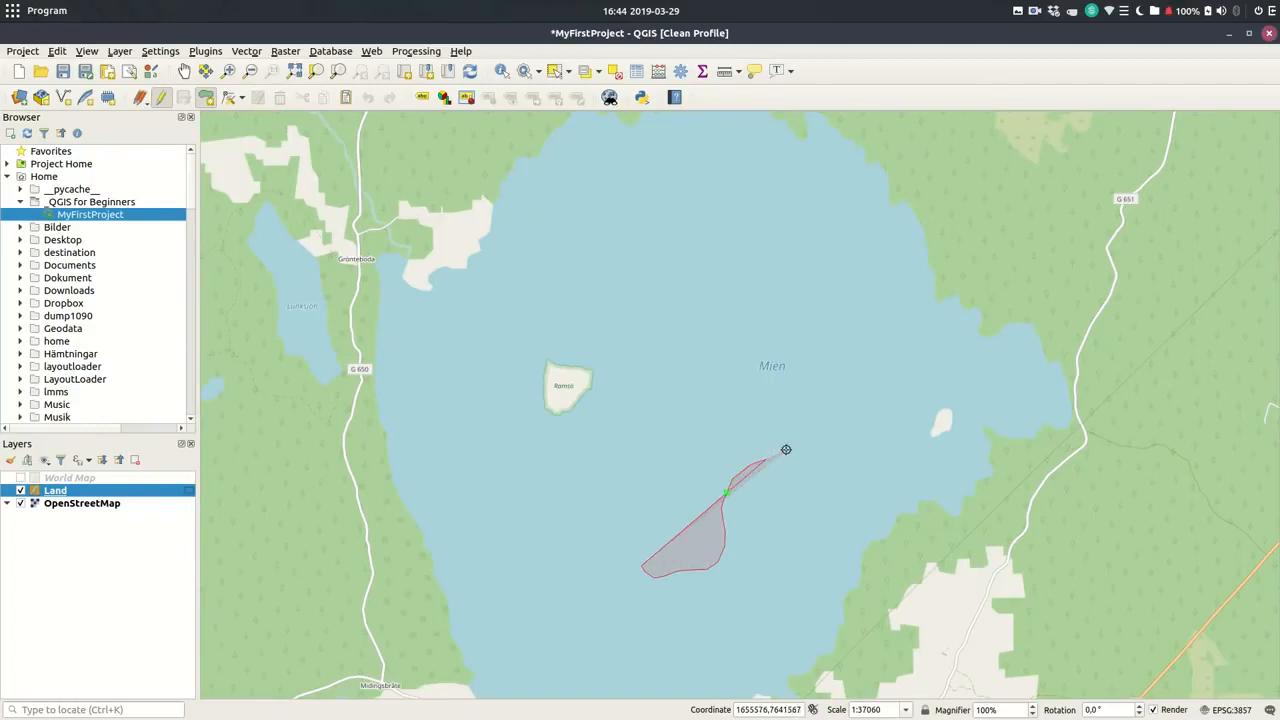
click(812, 441)
click(825, 415)
click(824, 383)
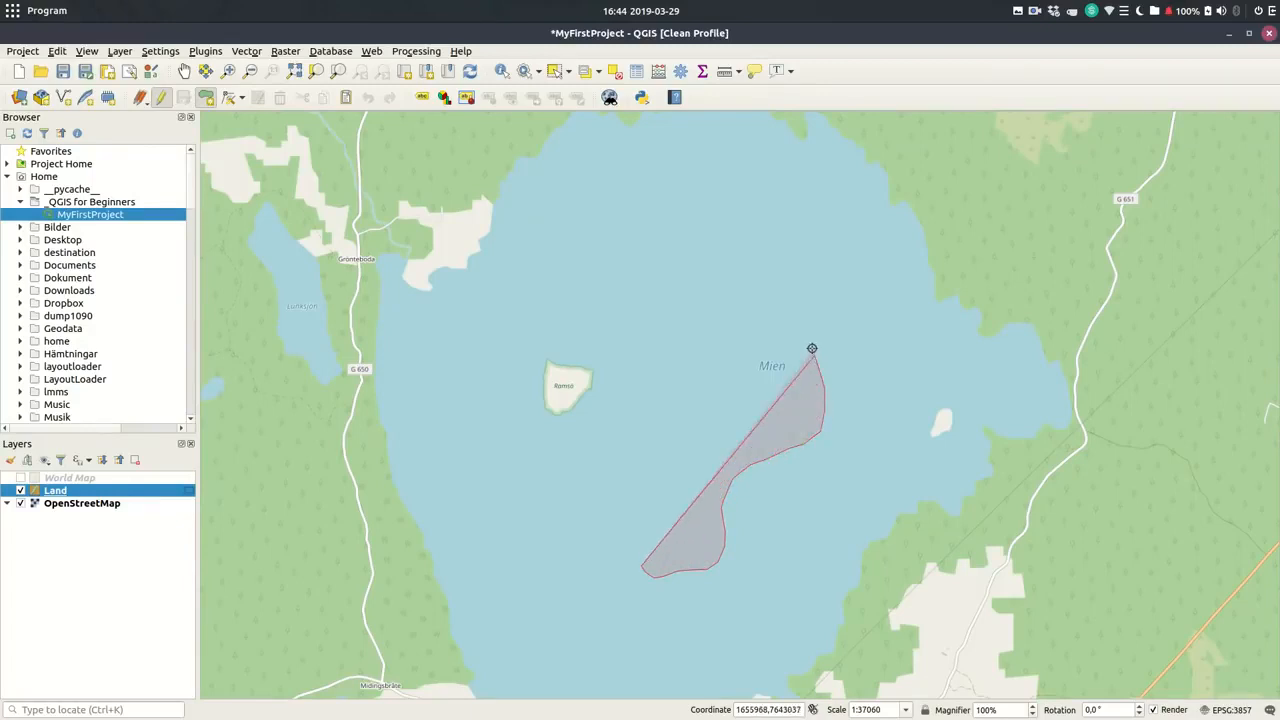
click(810, 342)
click(793, 311)
click(778, 299)
click(738, 296)
click(700, 299)
click(684, 312)
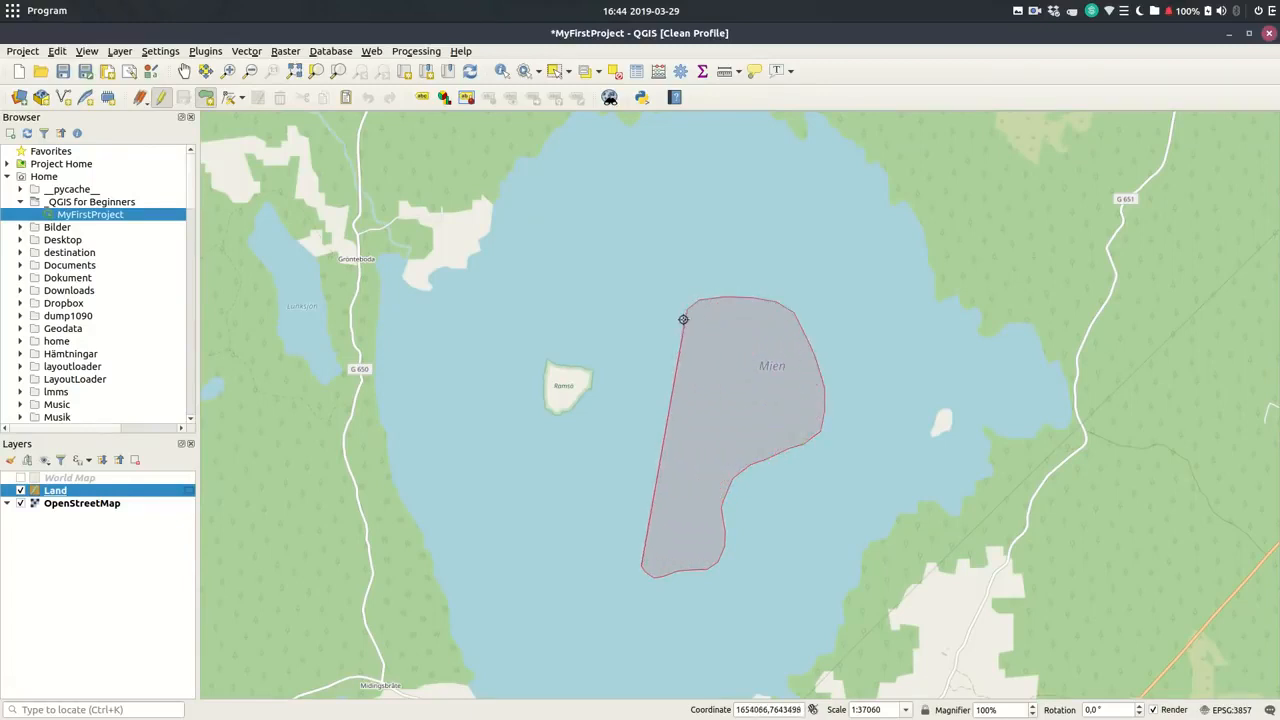
click(678, 410)
click(666, 432)
click(647, 443)
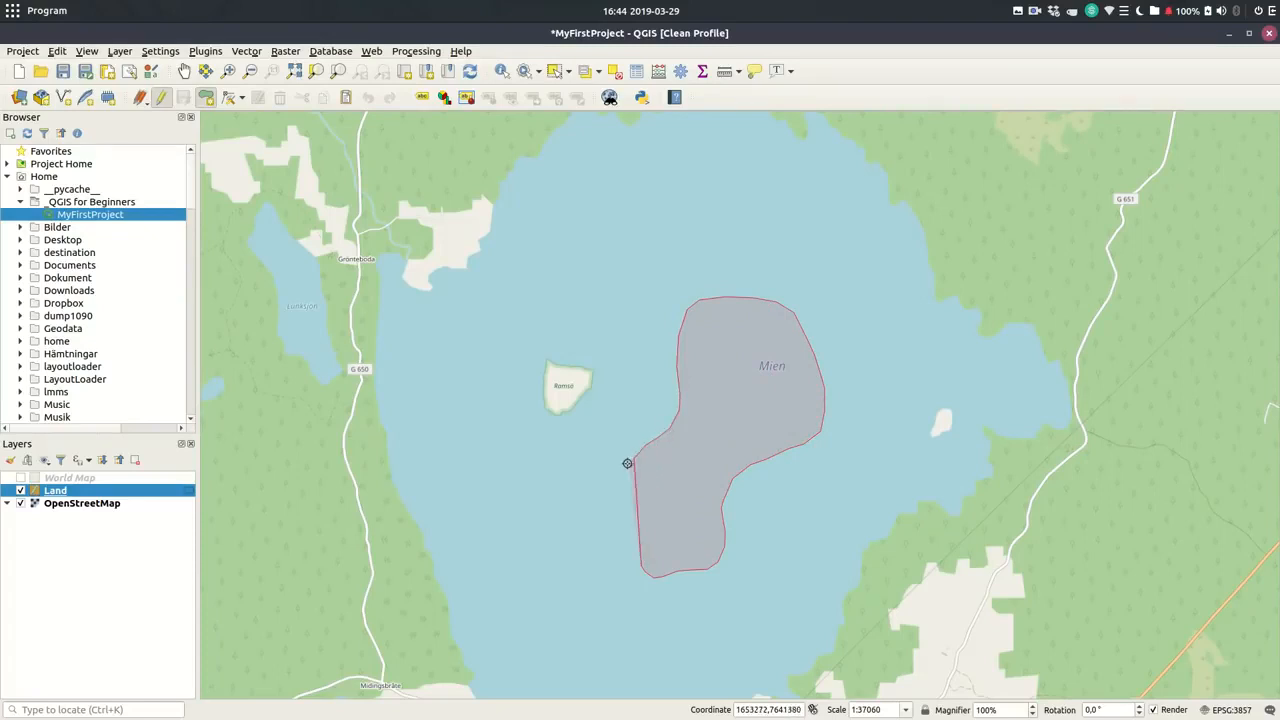
click(628, 462)
click(608, 500)
click(611, 537)
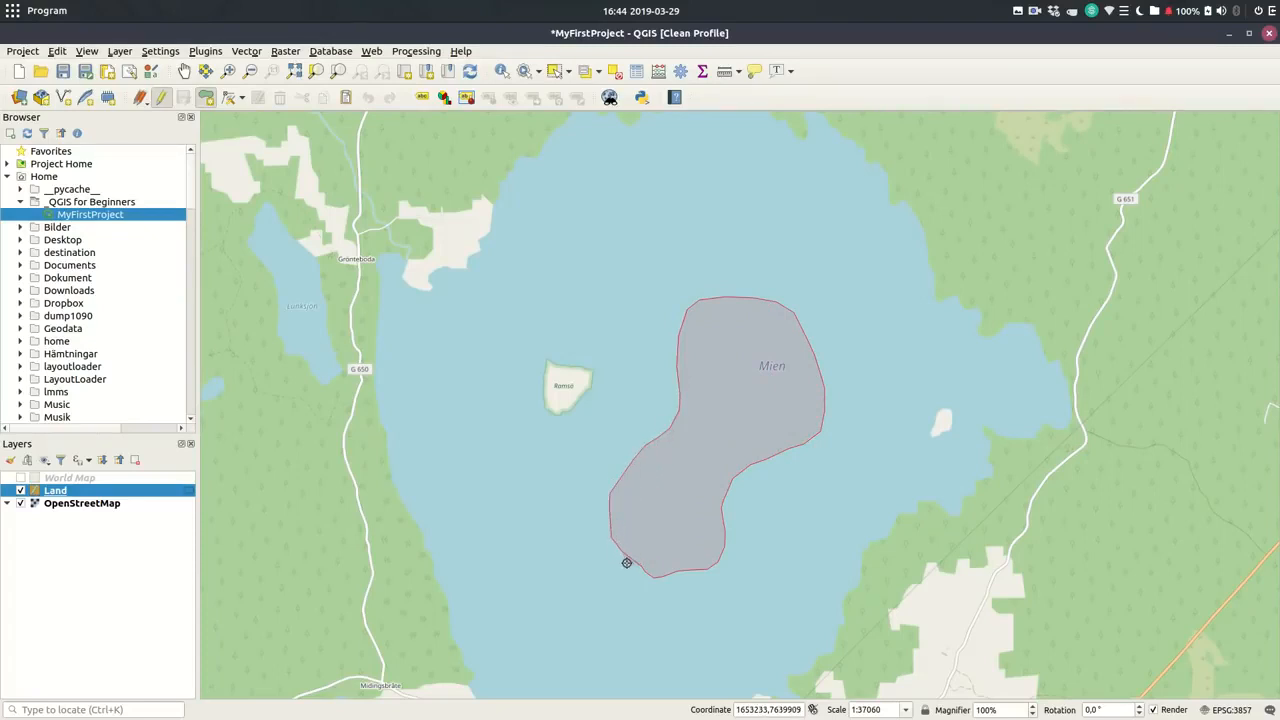
right_click(626, 563)
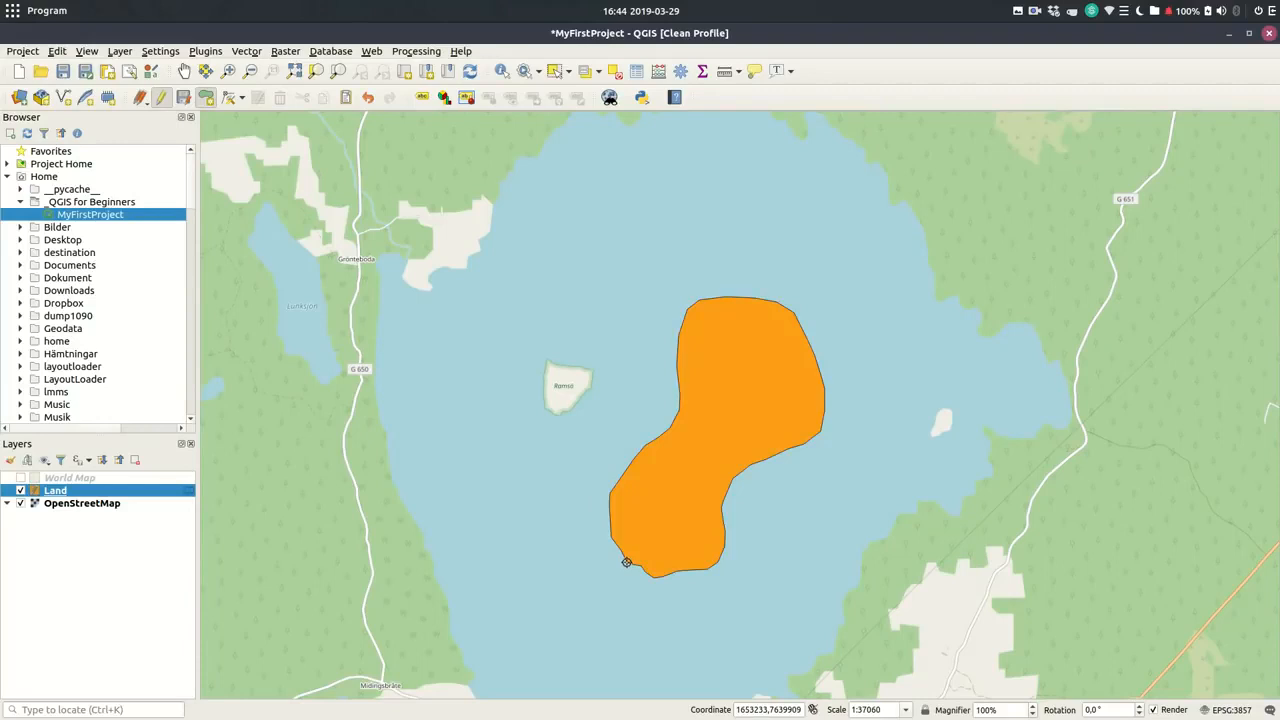
Digitize a small elongated island polygon in the Land layer between Ramsö and the large polygon
click(637, 349)
click(625, 348)
click(607, 369)
click(605, 384)
click(614, 411)
click(626, 407)
click(629, 394)
click(627, 384)
right_click(643, 357)
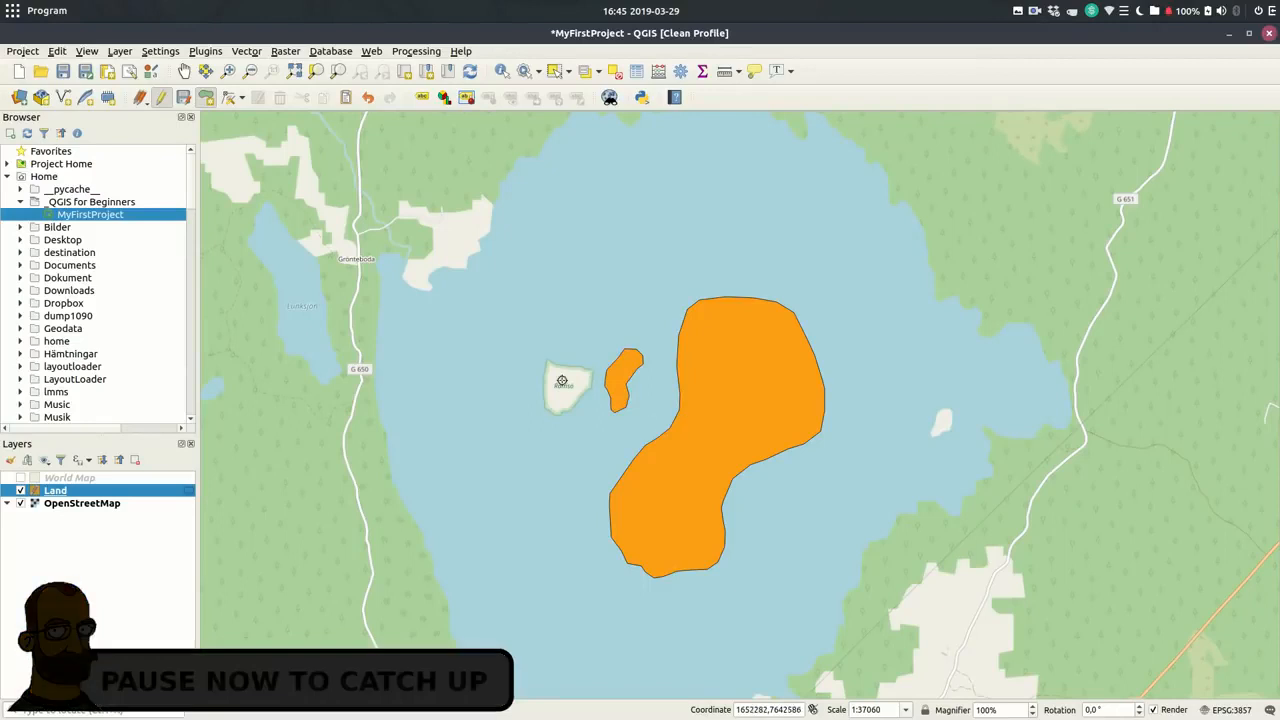
Shift the segment at the waist of the large polygon's western edge slightly outward with the Vertex tool
click(230, 99)
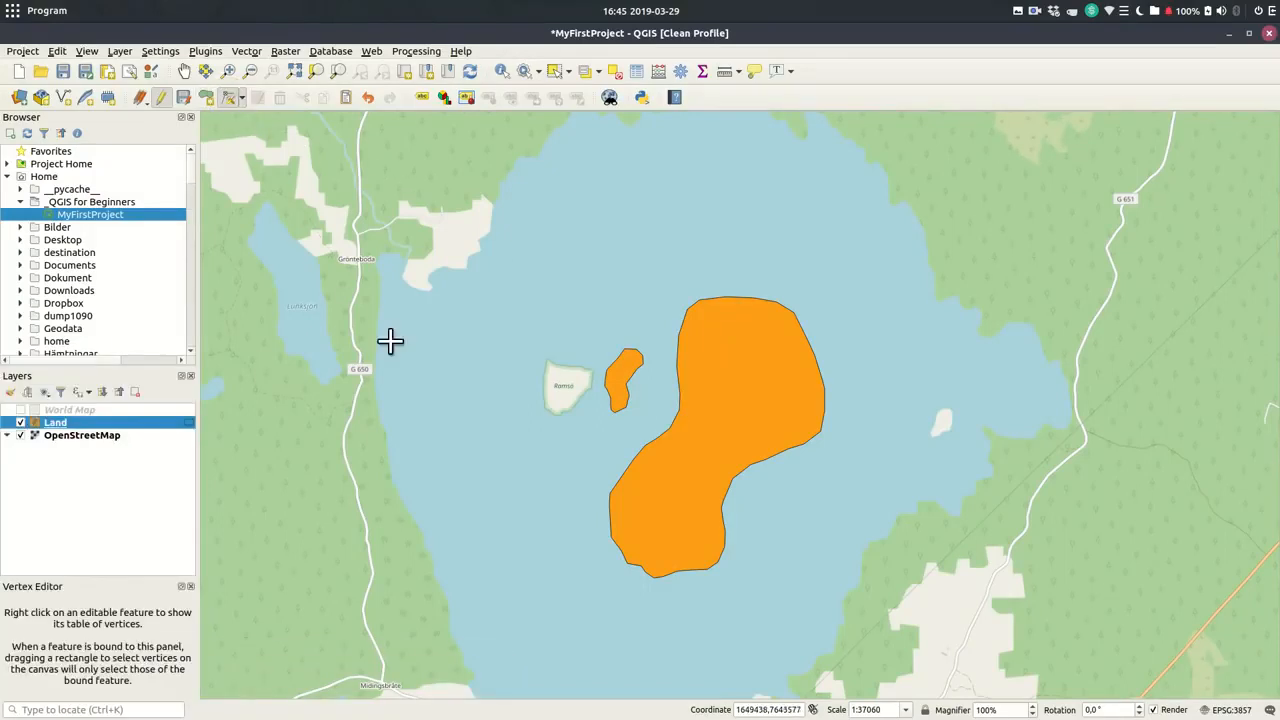
click(643, 388)
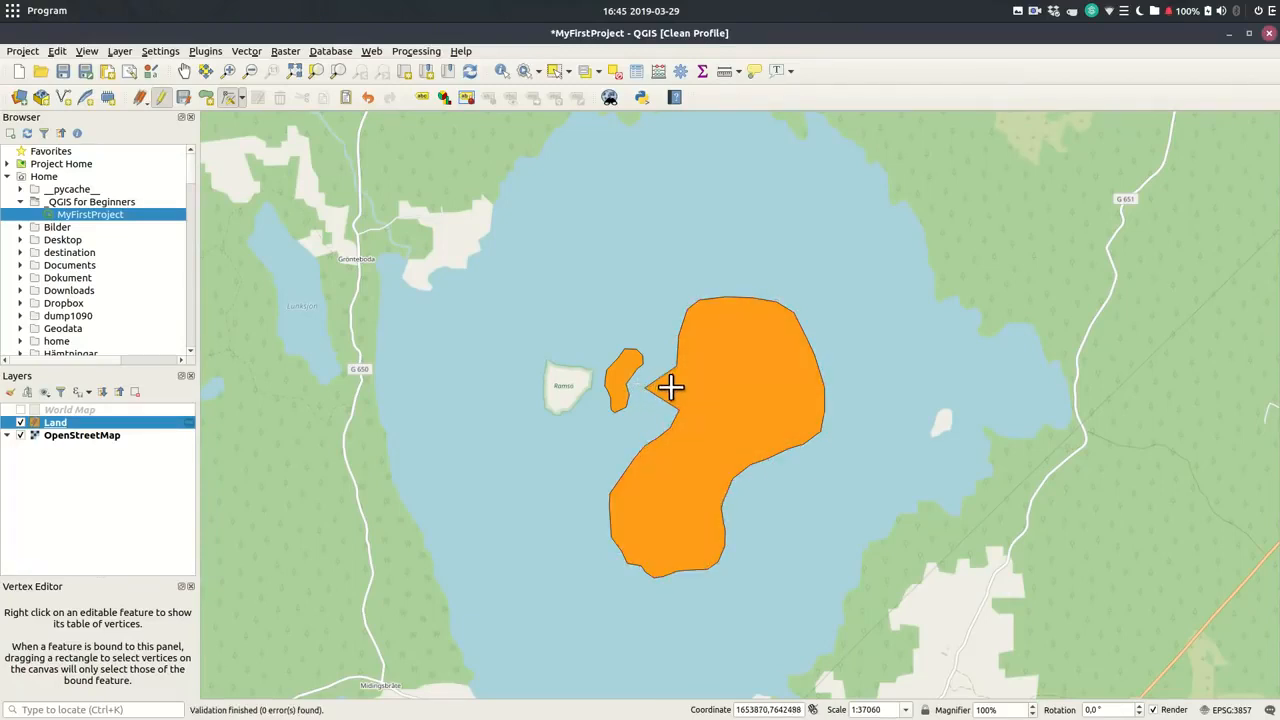
key(ctrl+z)
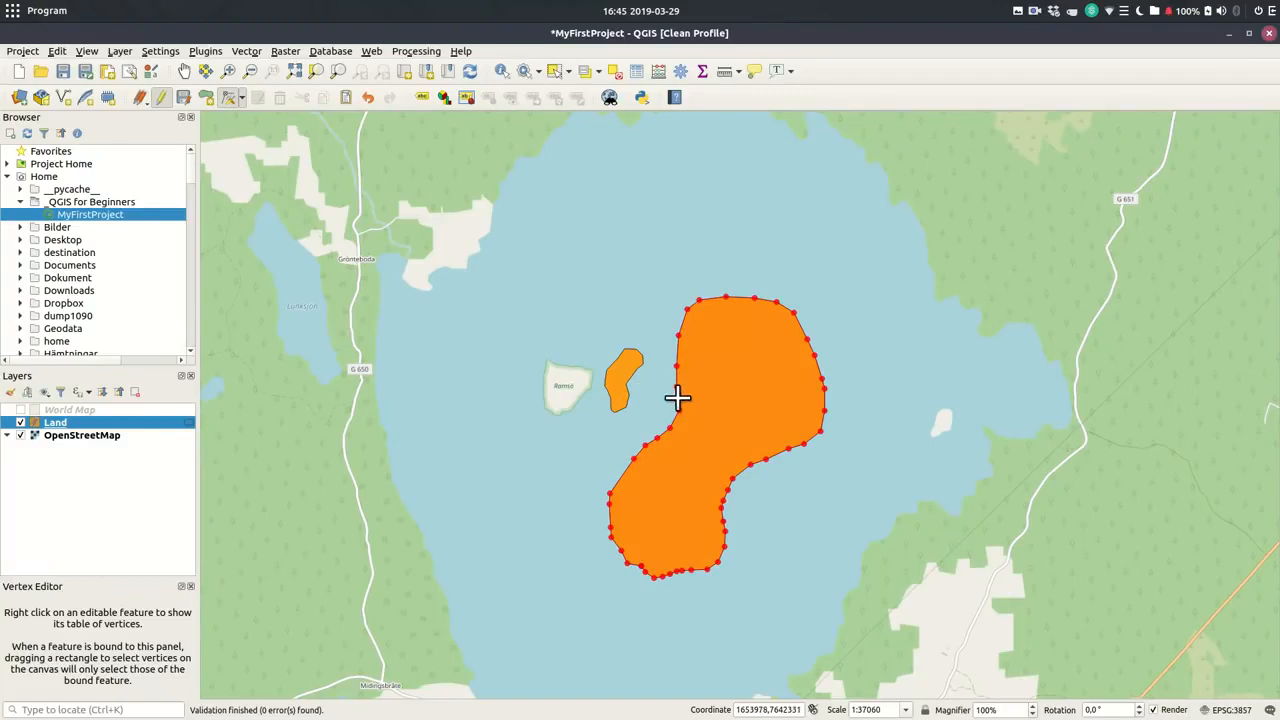
scroll(676, 397, up, 2)
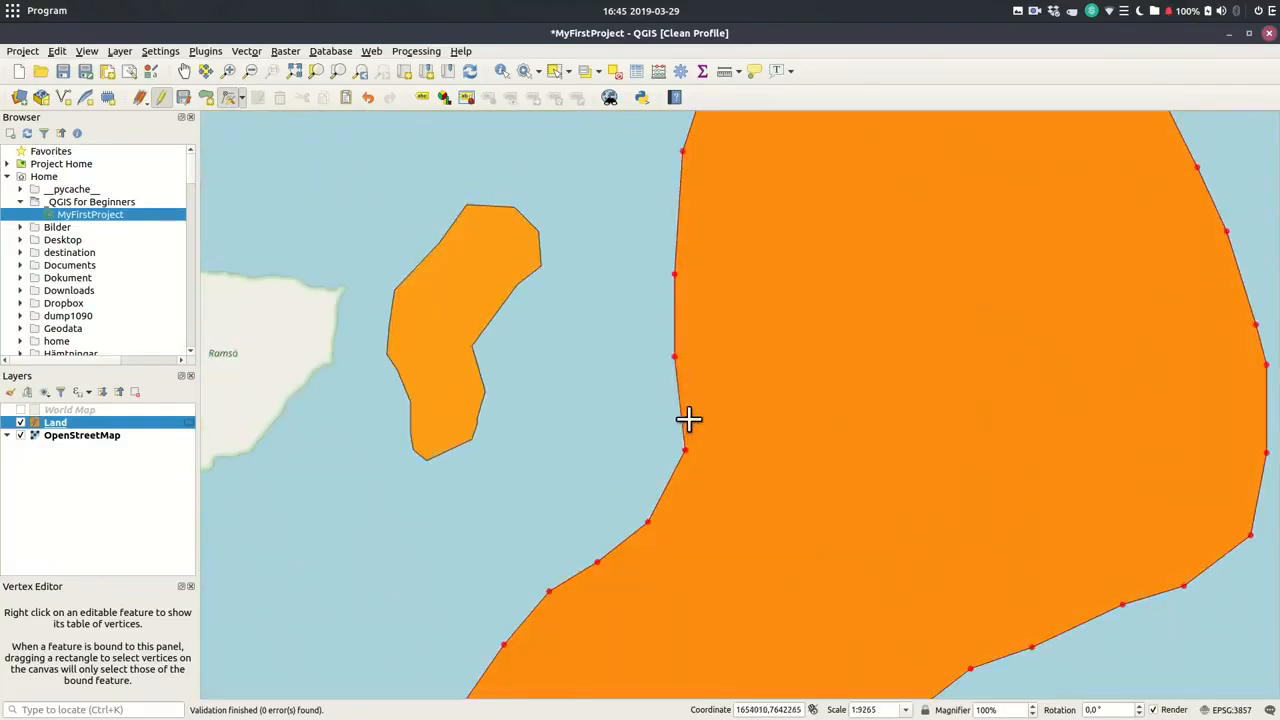
click(679, 418)
click(631, 420)
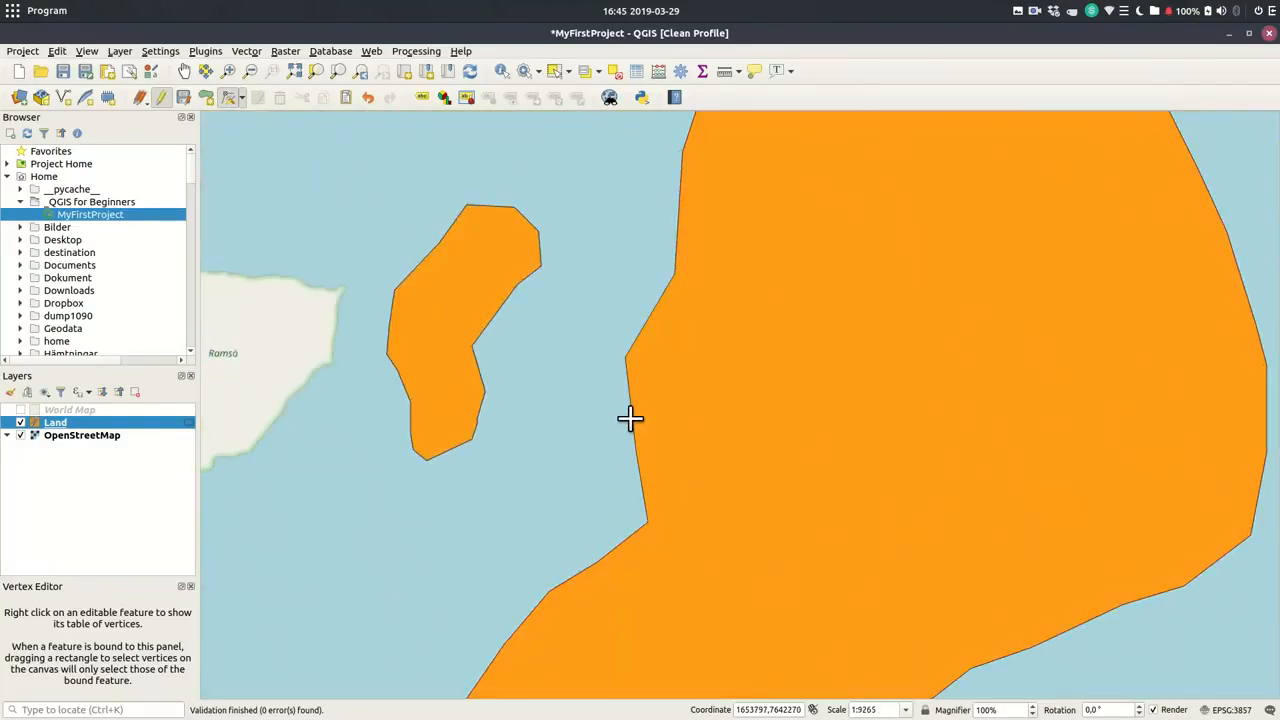
click(631, 420)
click(674, 410)
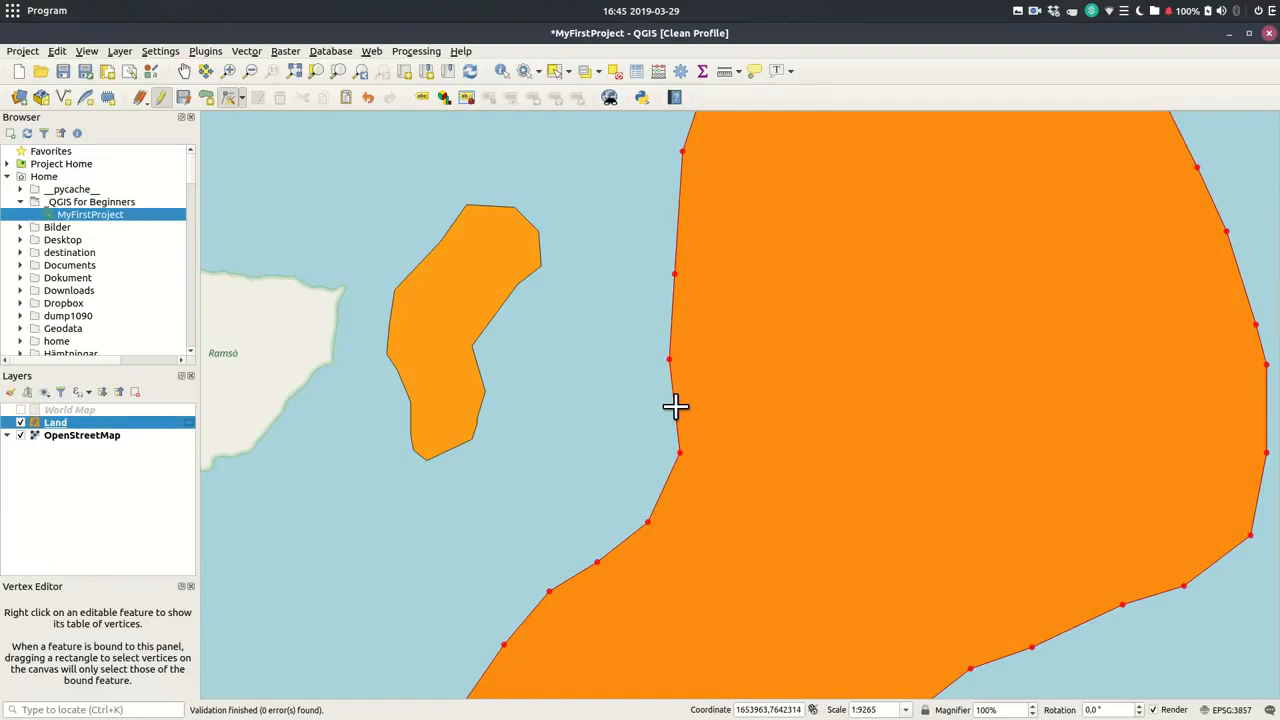
Add a vertex midway along the shifted western segment and place it slightly outward
click(675, 405)
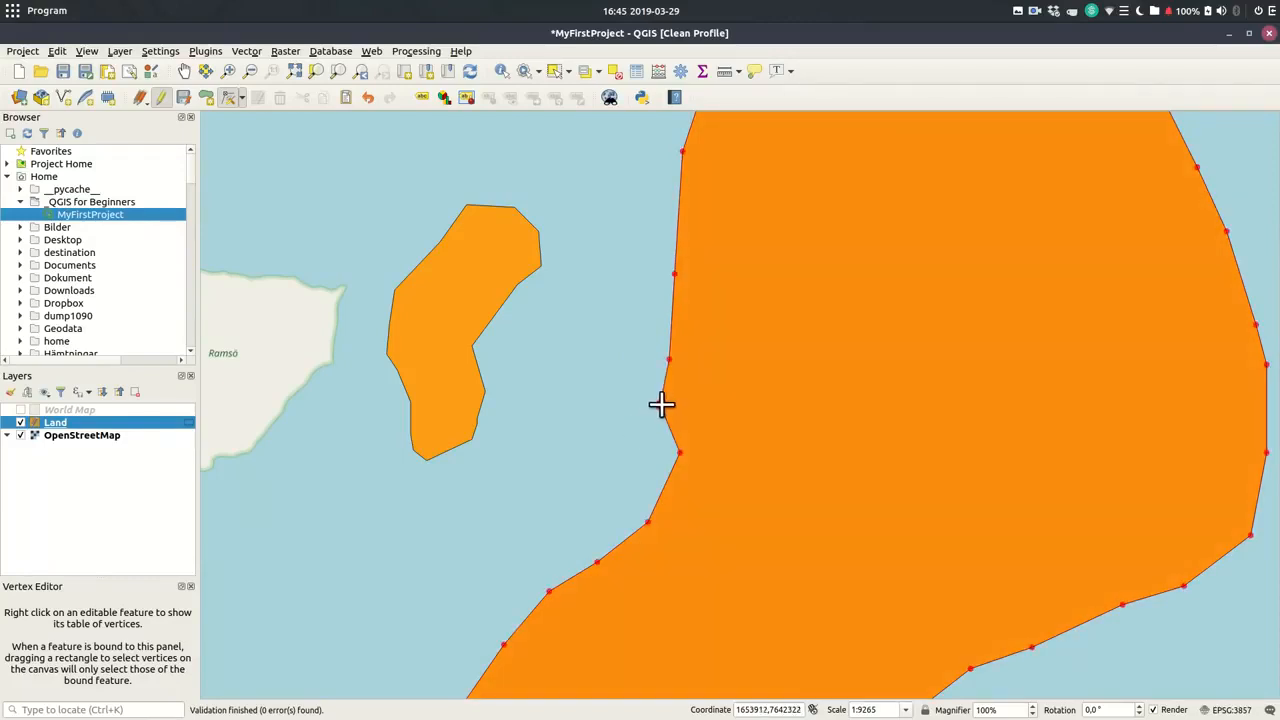
click(660, 396)
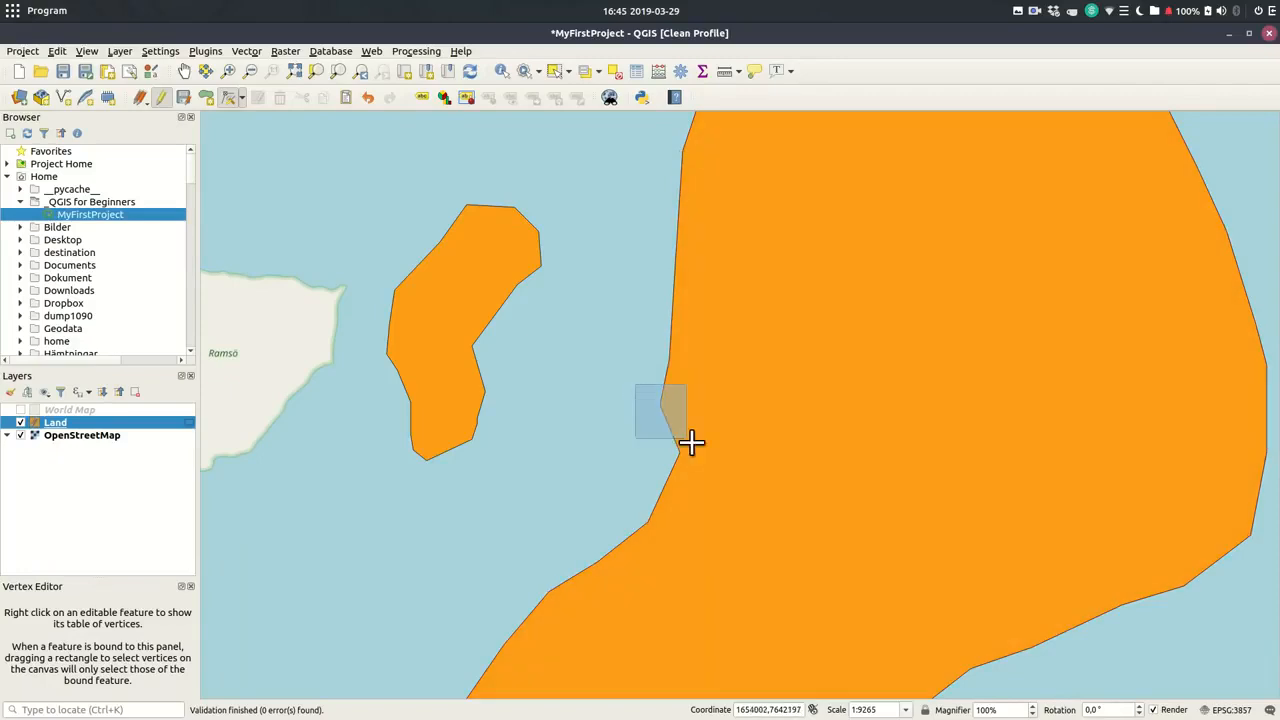
Reposition the added vertex together with the vertex below it, and delete the added vertex from the western edge
drag(691, 443, 705, 474)
key(Delete)
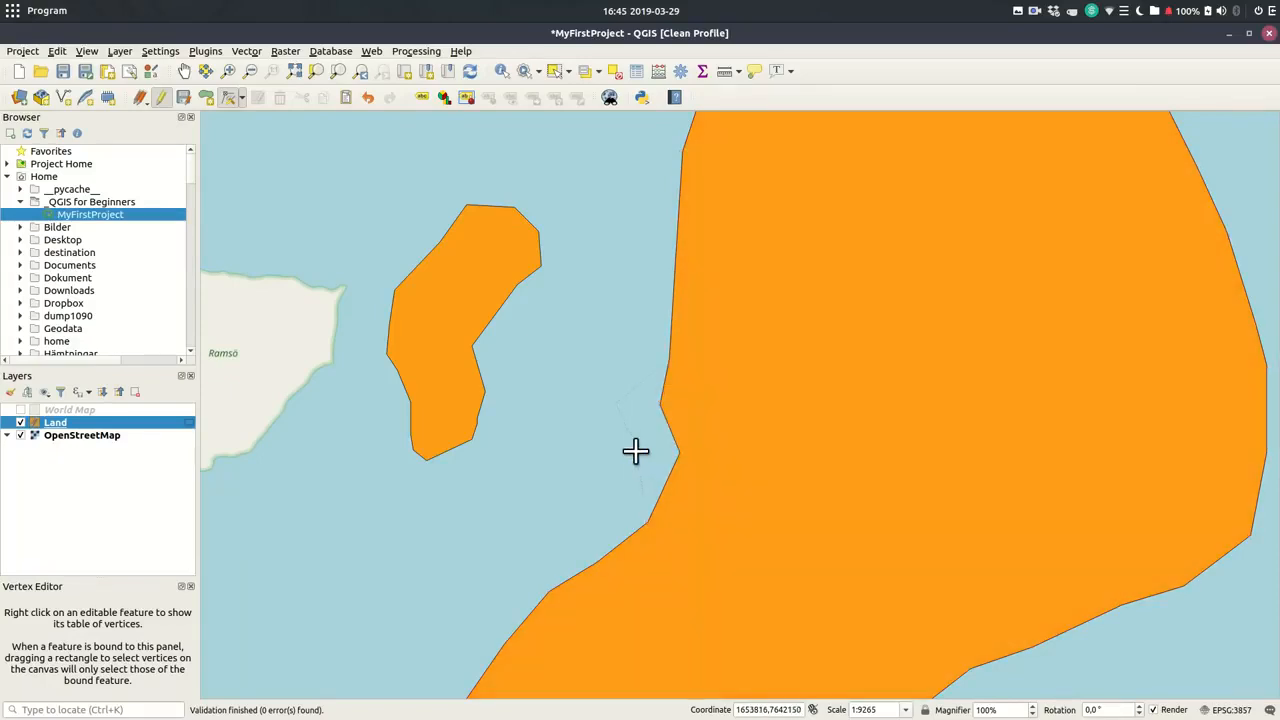
click(636, 452)
click(638, 455)
click(677, 458)
drag(630, 396, 664, 424)
key(Delete)
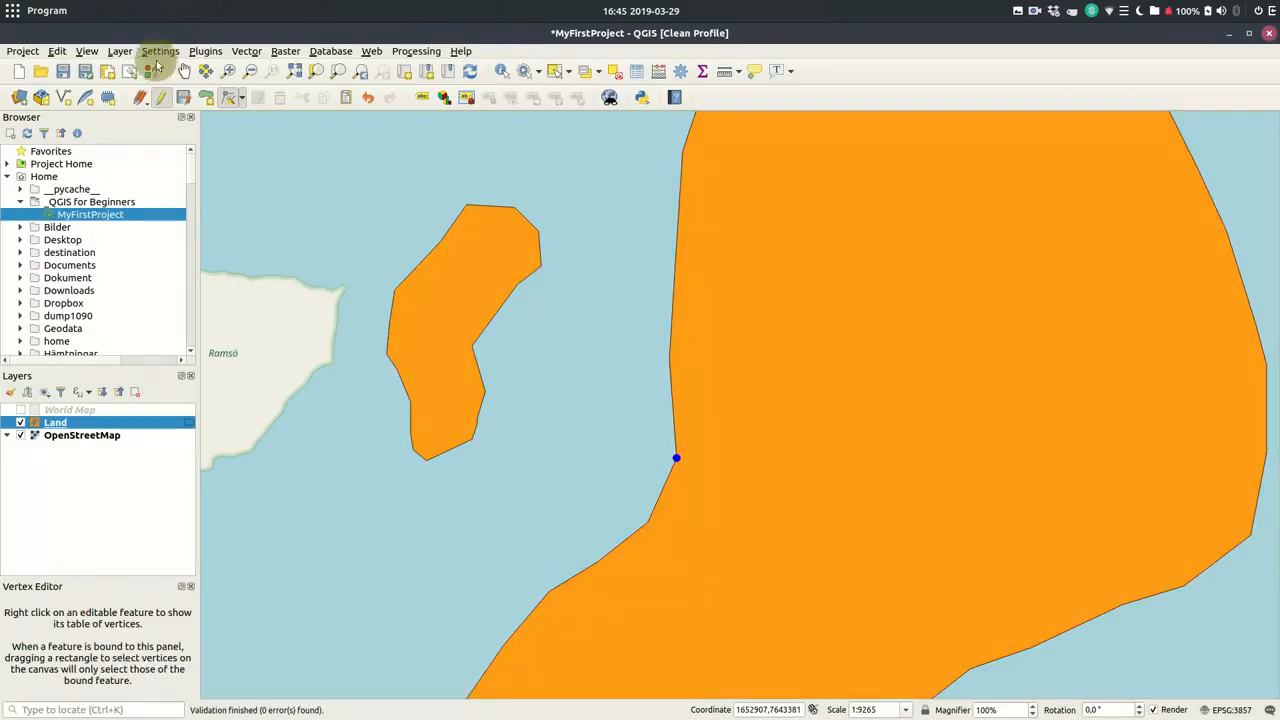
Save the Land layer edits and end its editing mode
click(185, 98)
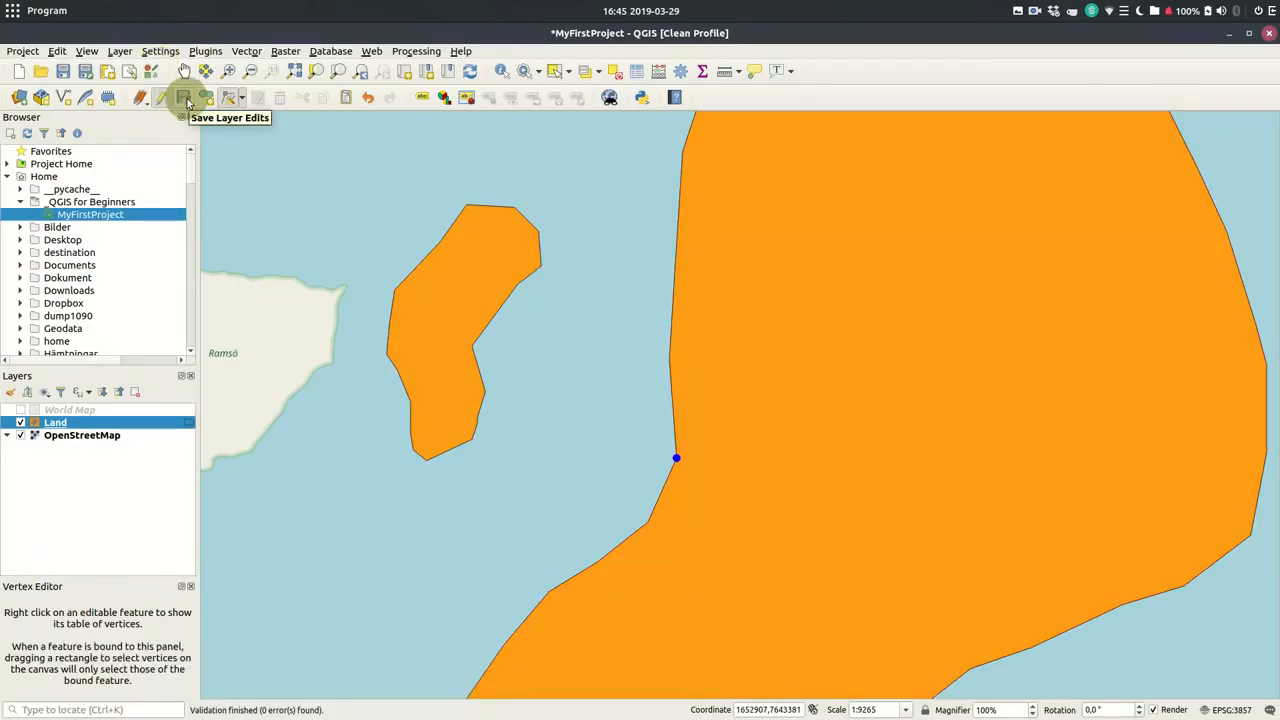
click(185, 98)
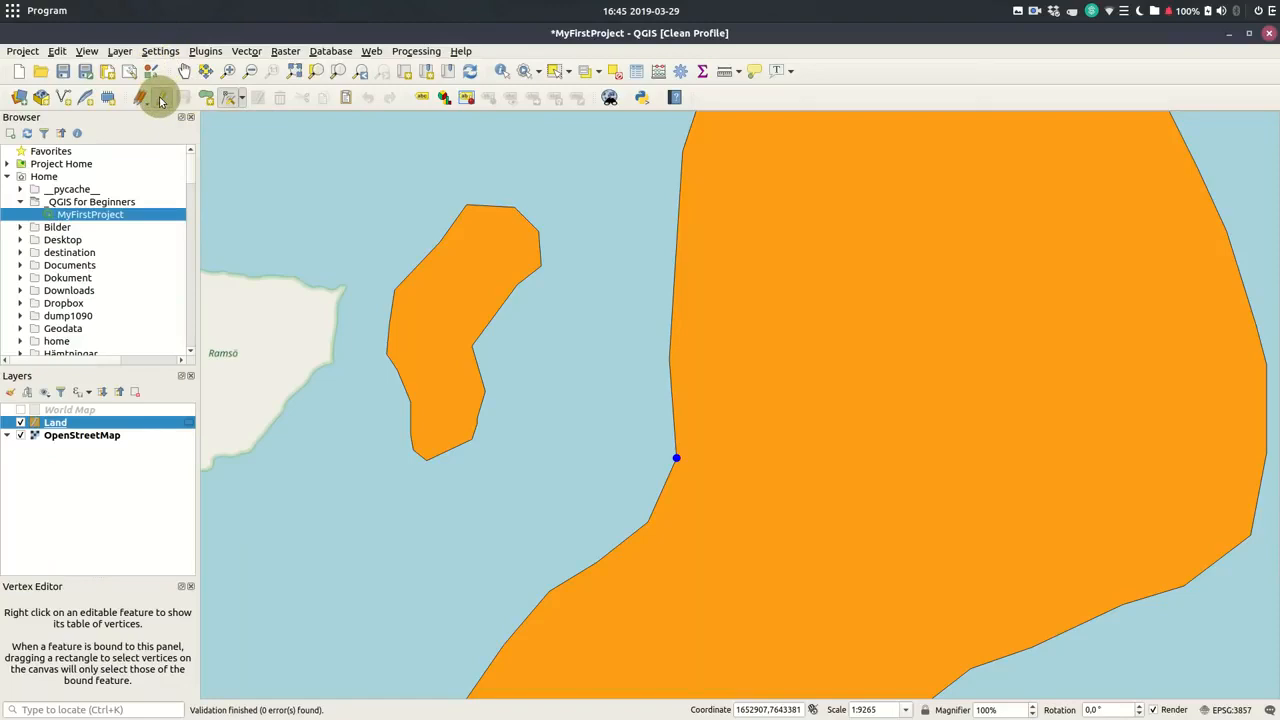
click(161, 99)
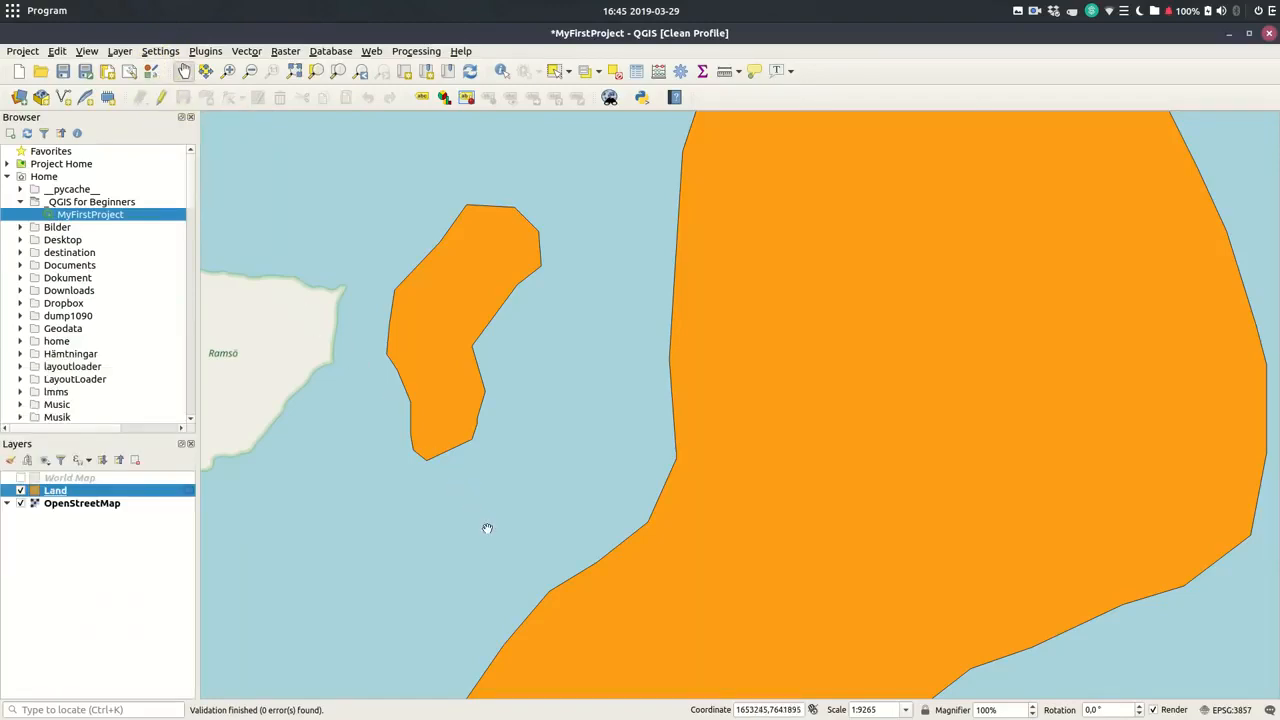
Check the Land layer's temporary scratch layer notice and its option for making the layer permanent
click(118, 507)
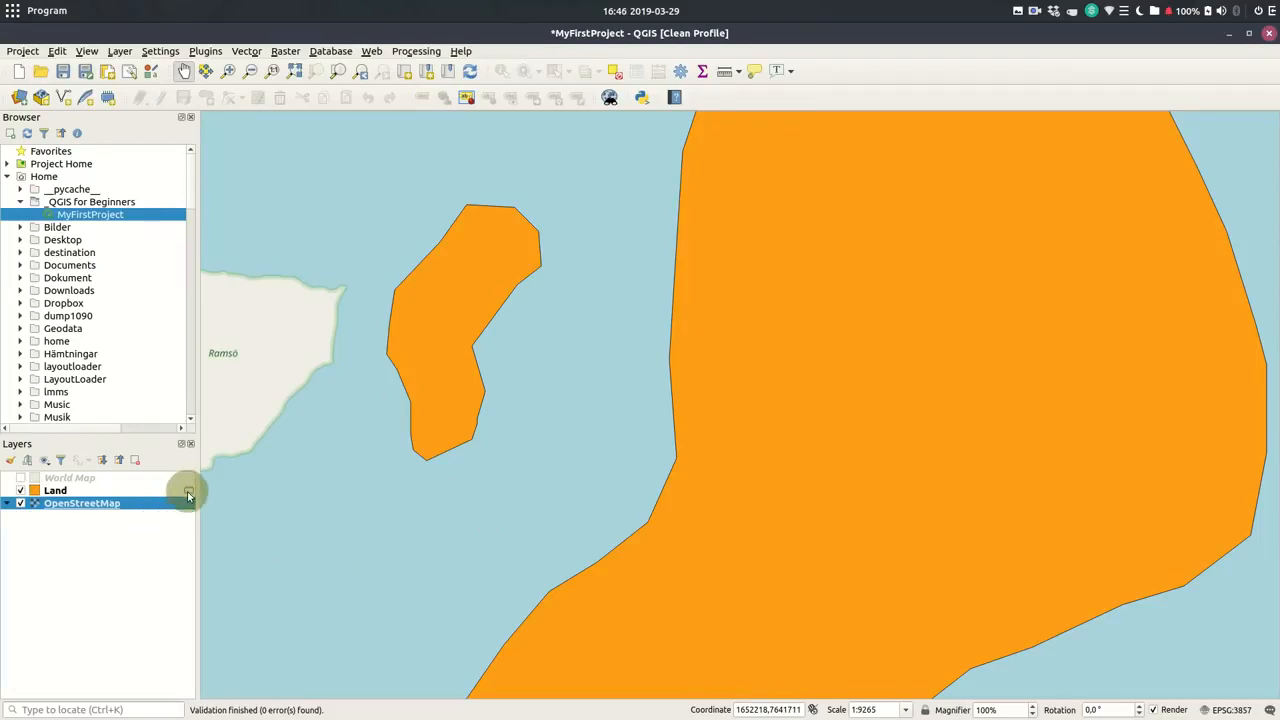
mouse_move(188, 495)
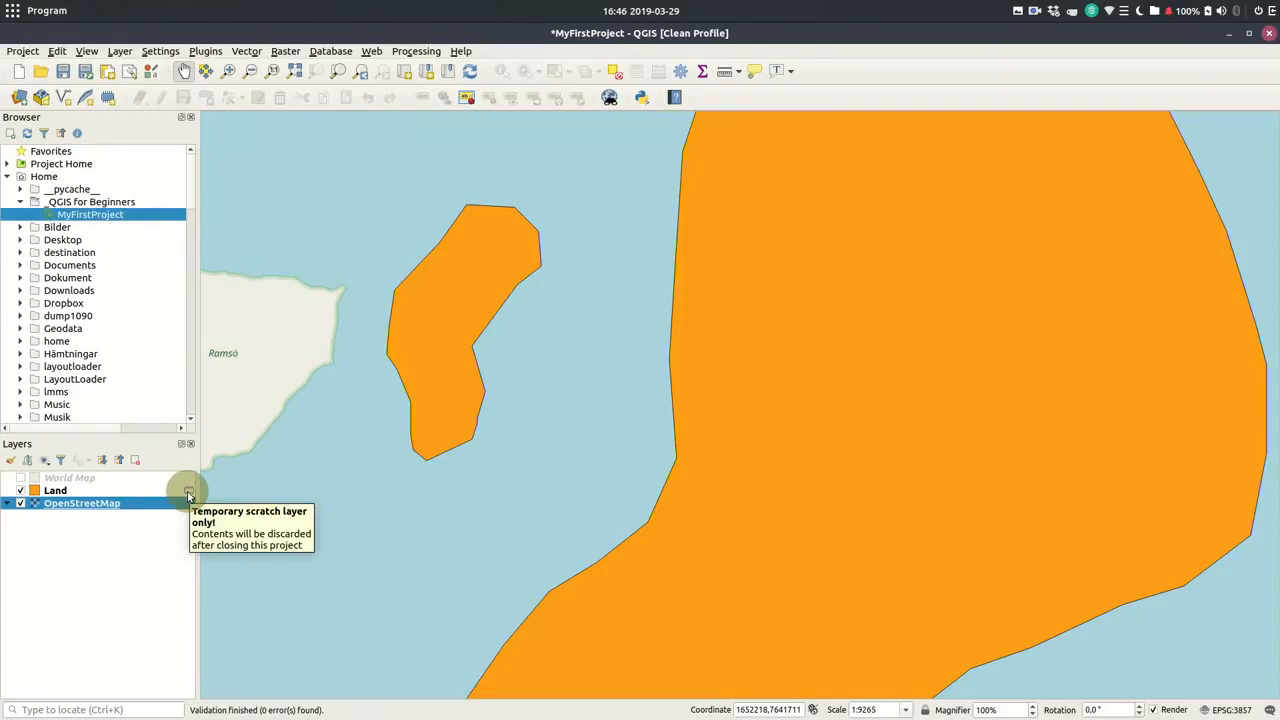
right_click(90, 493)
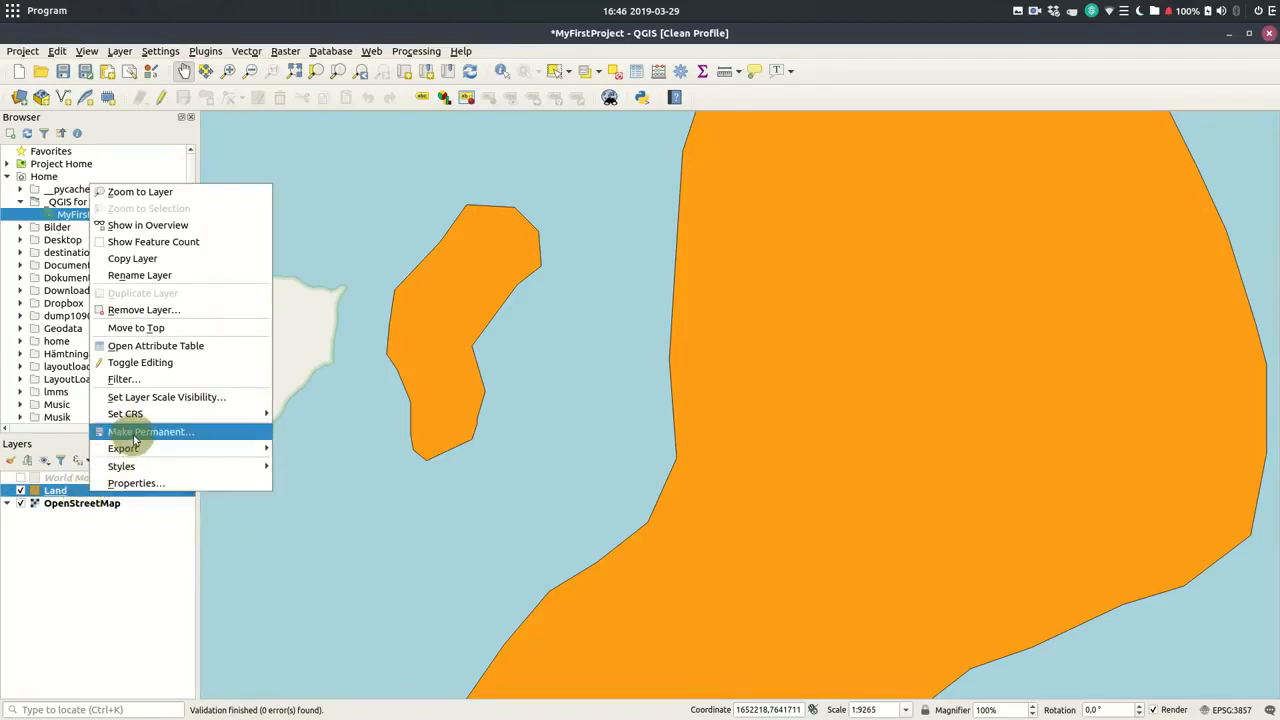
click(117, 557)
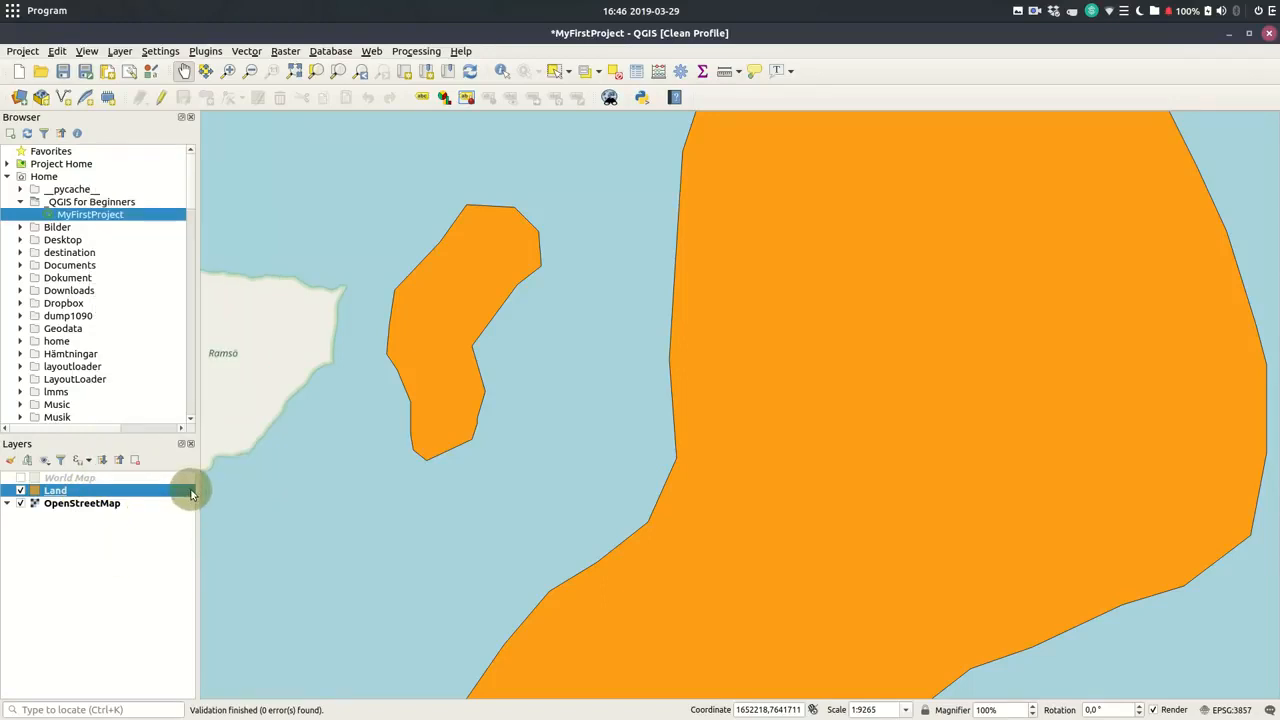
Start saving the Land scratch layer permanently and review the file formats, keeping GeoPackage
click(191, 491)
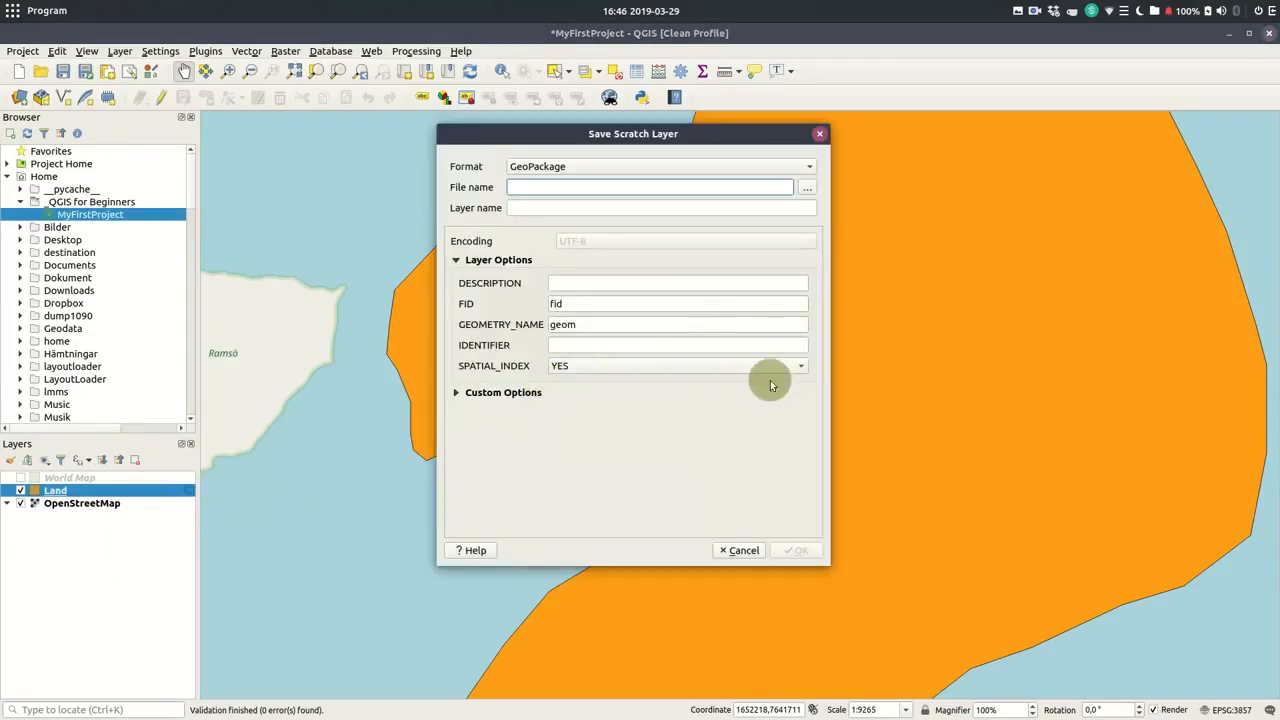
click(813, 167)
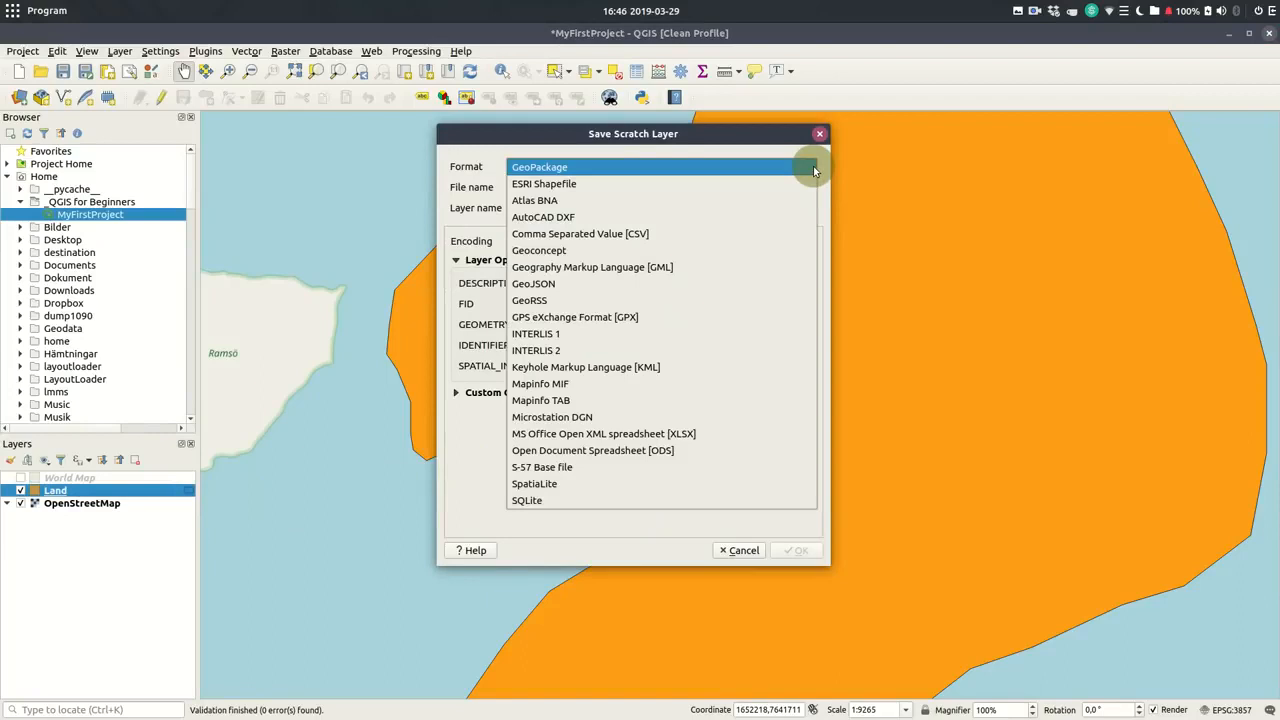
click(458, 477)
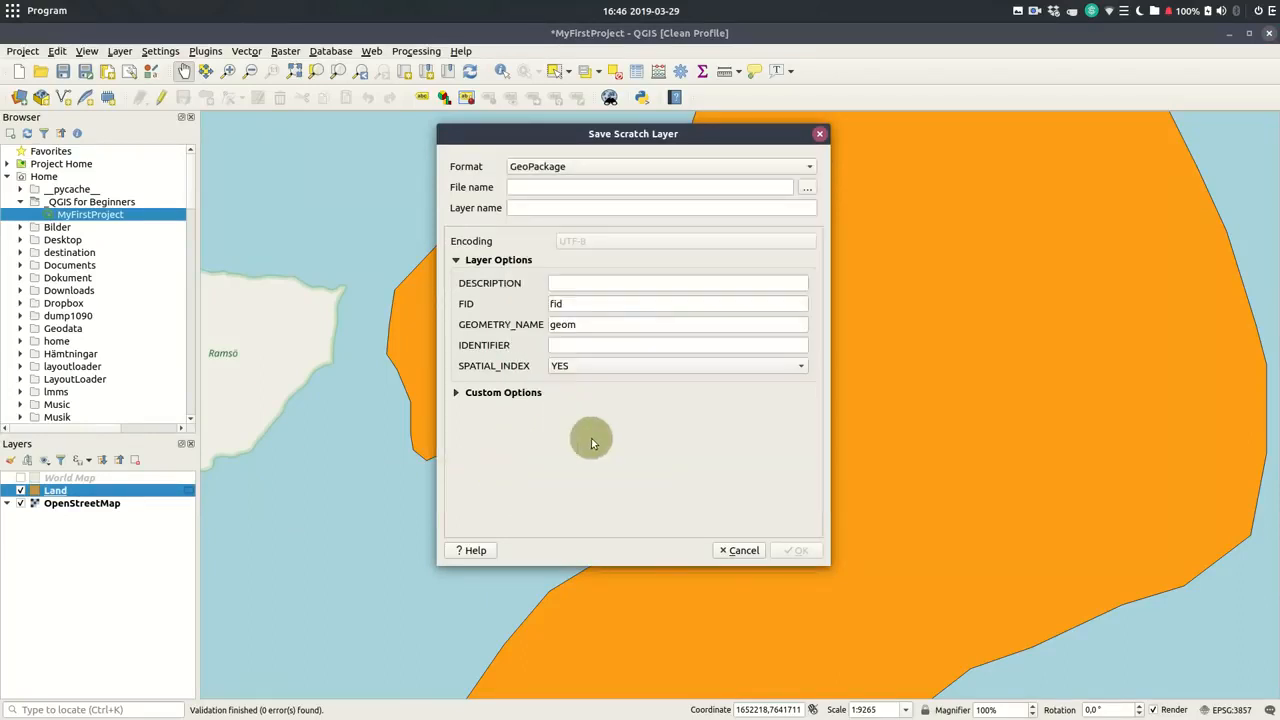
Set the output file to MyFirstData in the _QGIS for Beginners folder and the layer name to Land
click(806, 188)
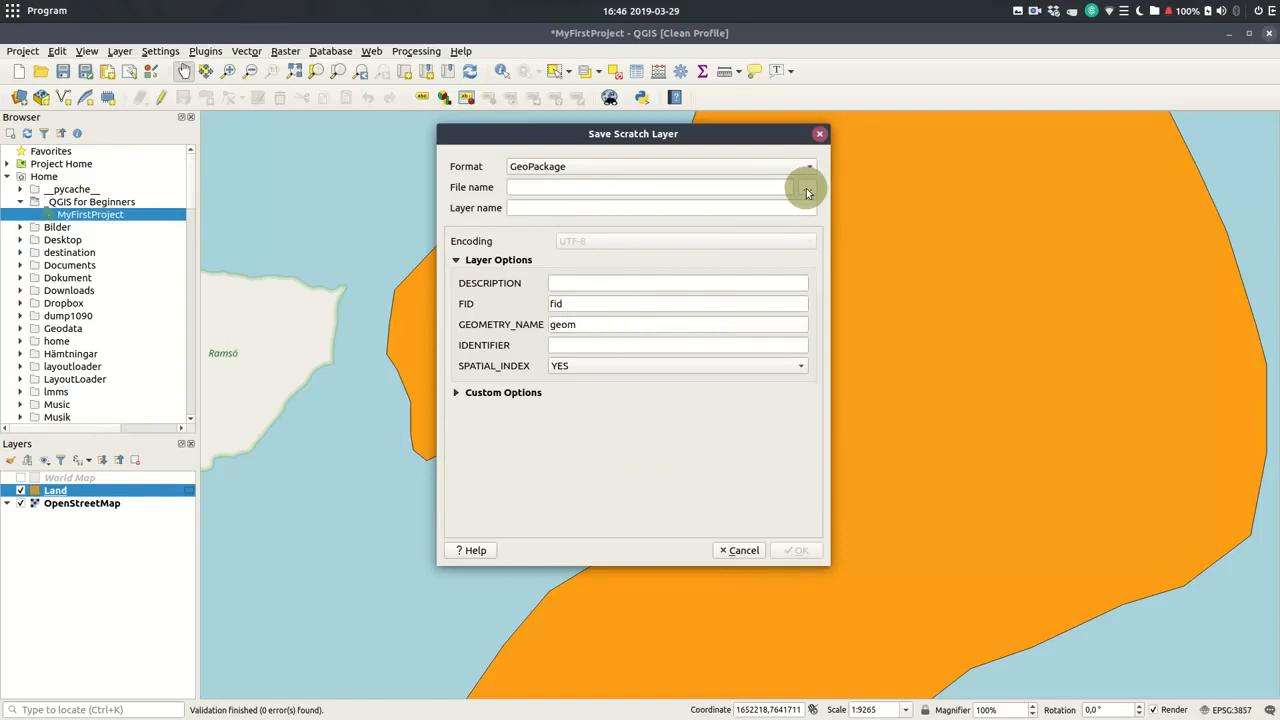
double_click(487, 245)
click(484, 163)
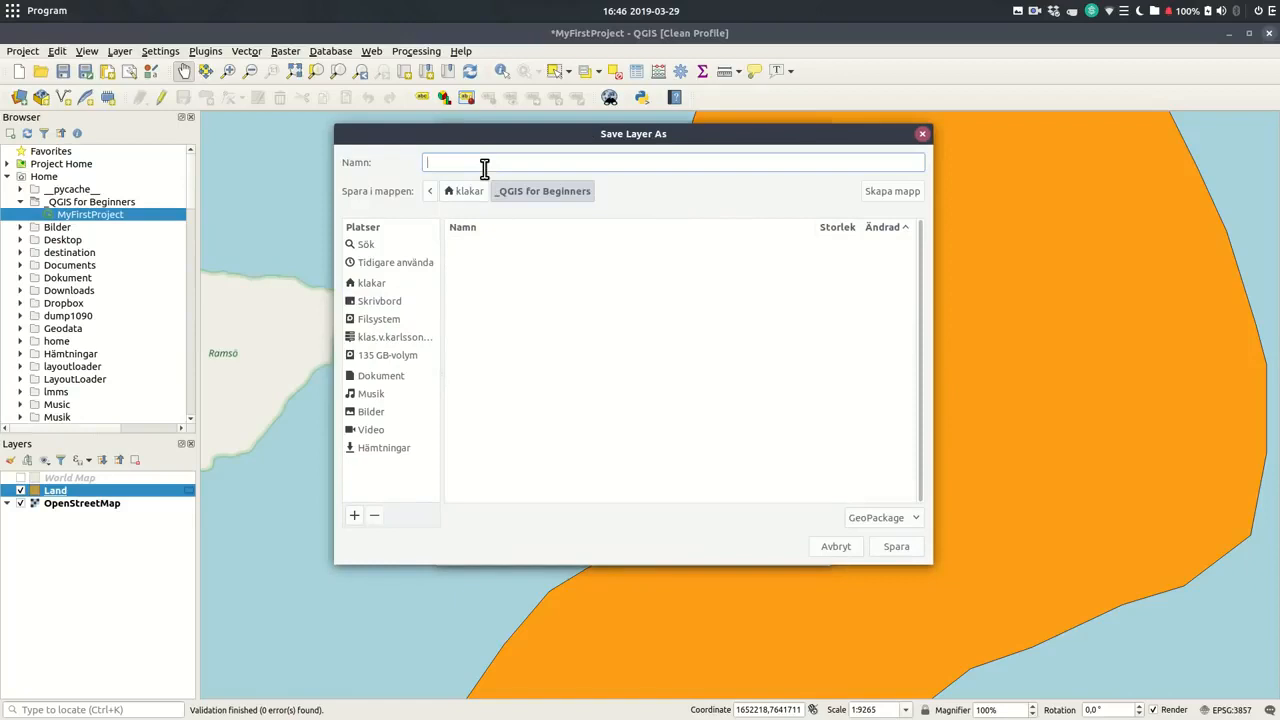
text(My)
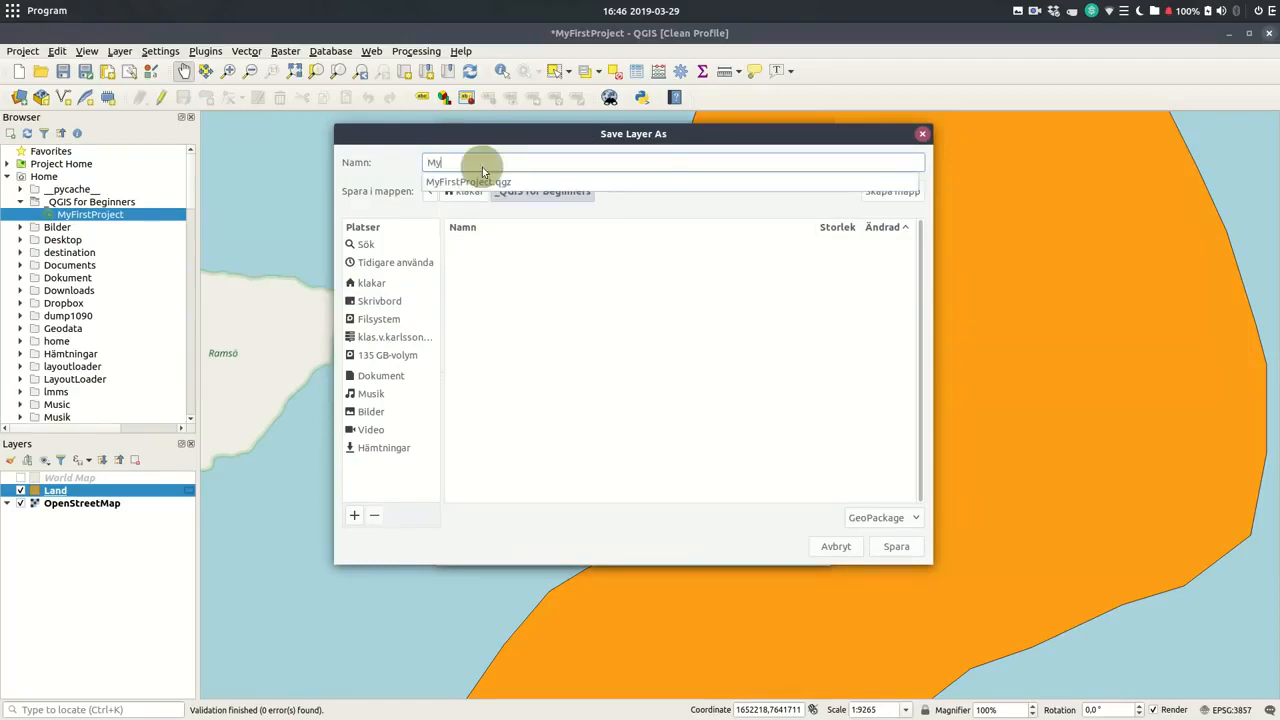
text(FirstData)
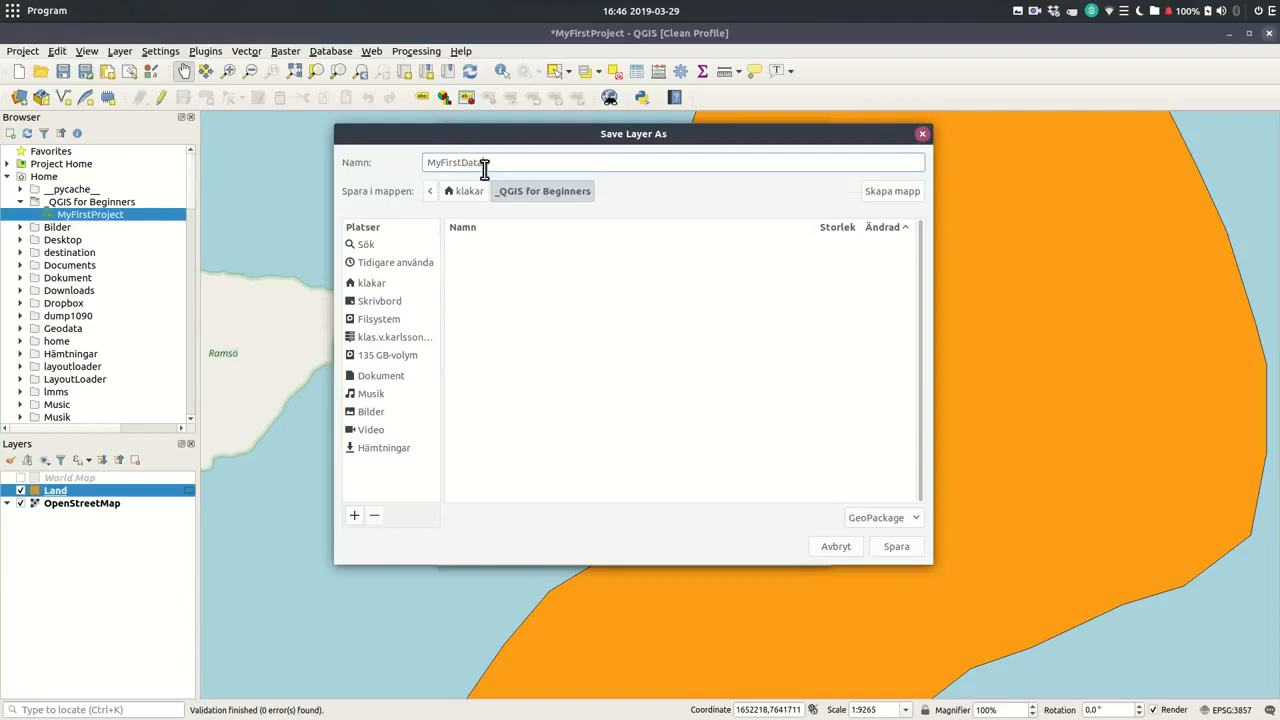
click(893, 546)
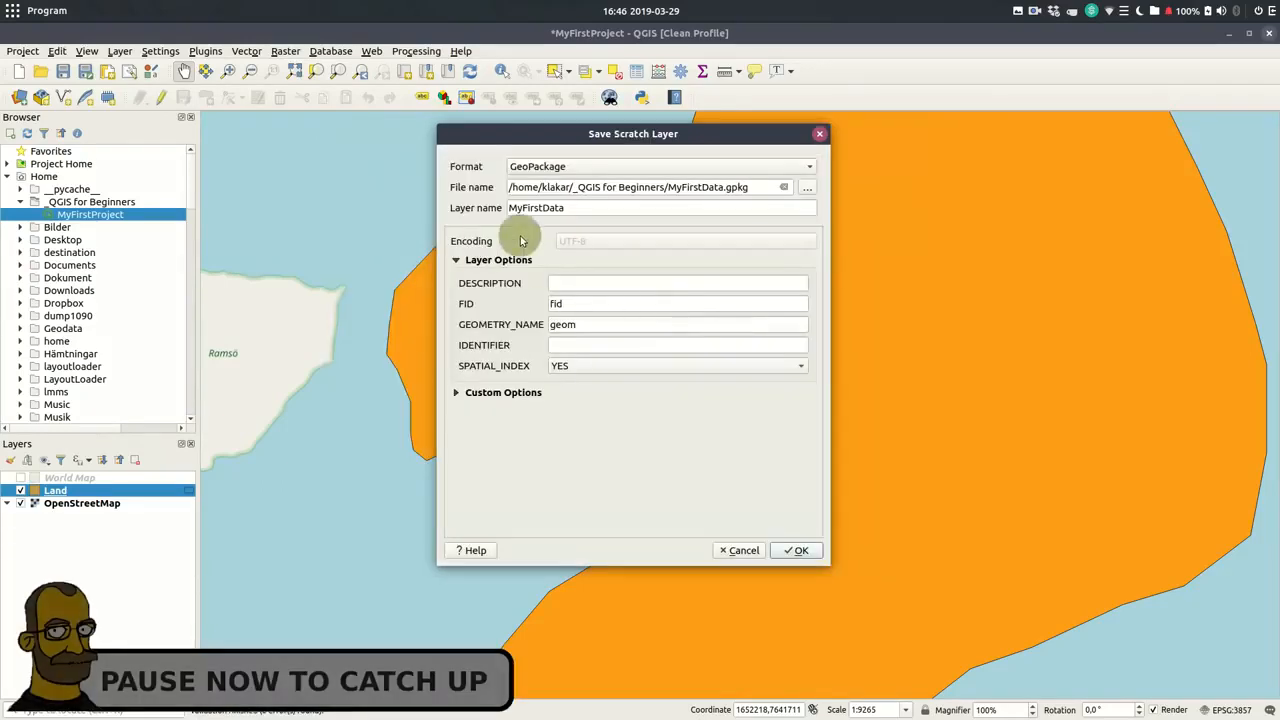
drag(571, 208, 491, 207)
text(Land)
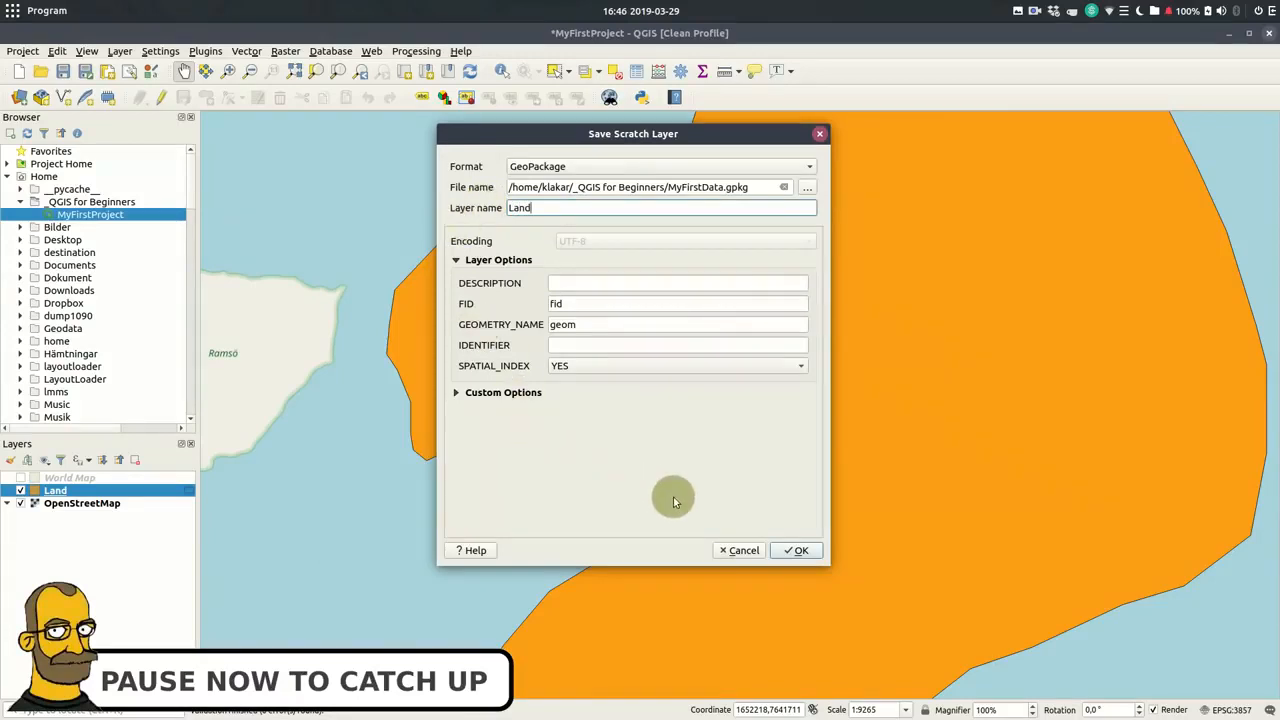
Save the Land scratch layer permanently to the MyFirstData GeoPackage
click(798, 551)
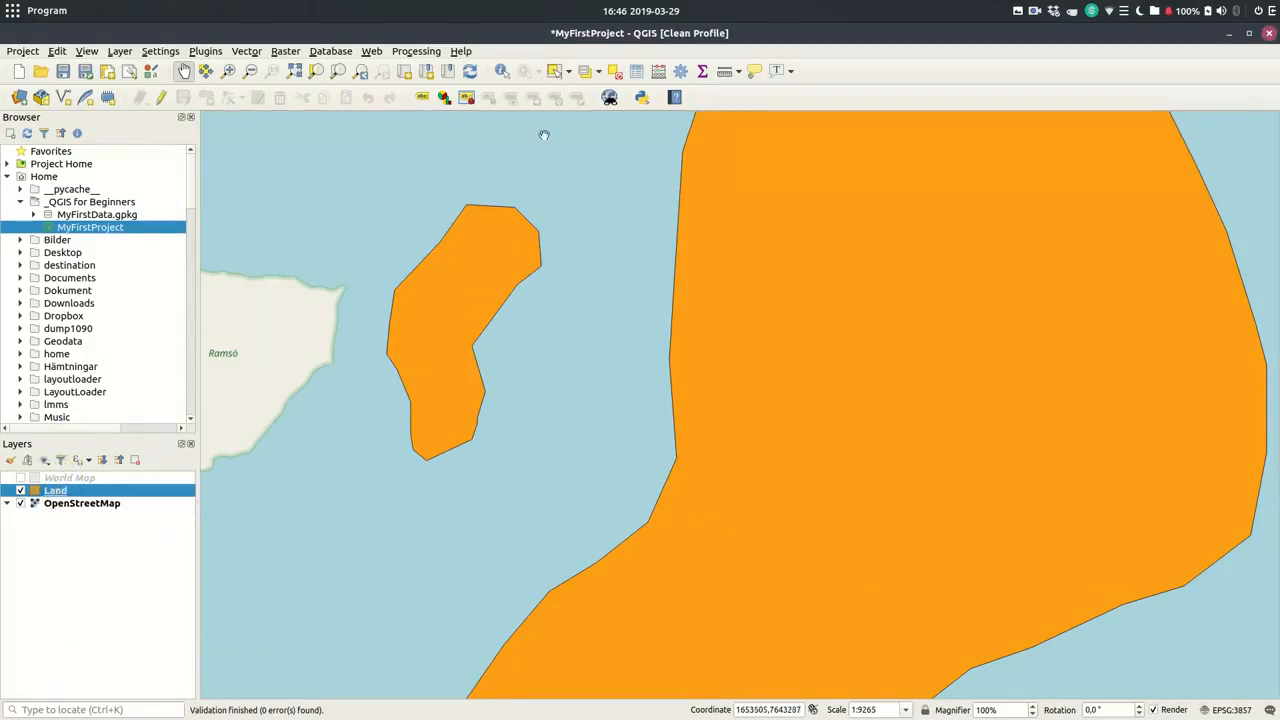
Show the layer styling settings for Land and widen them until all symbol options fit
click(10, 461)
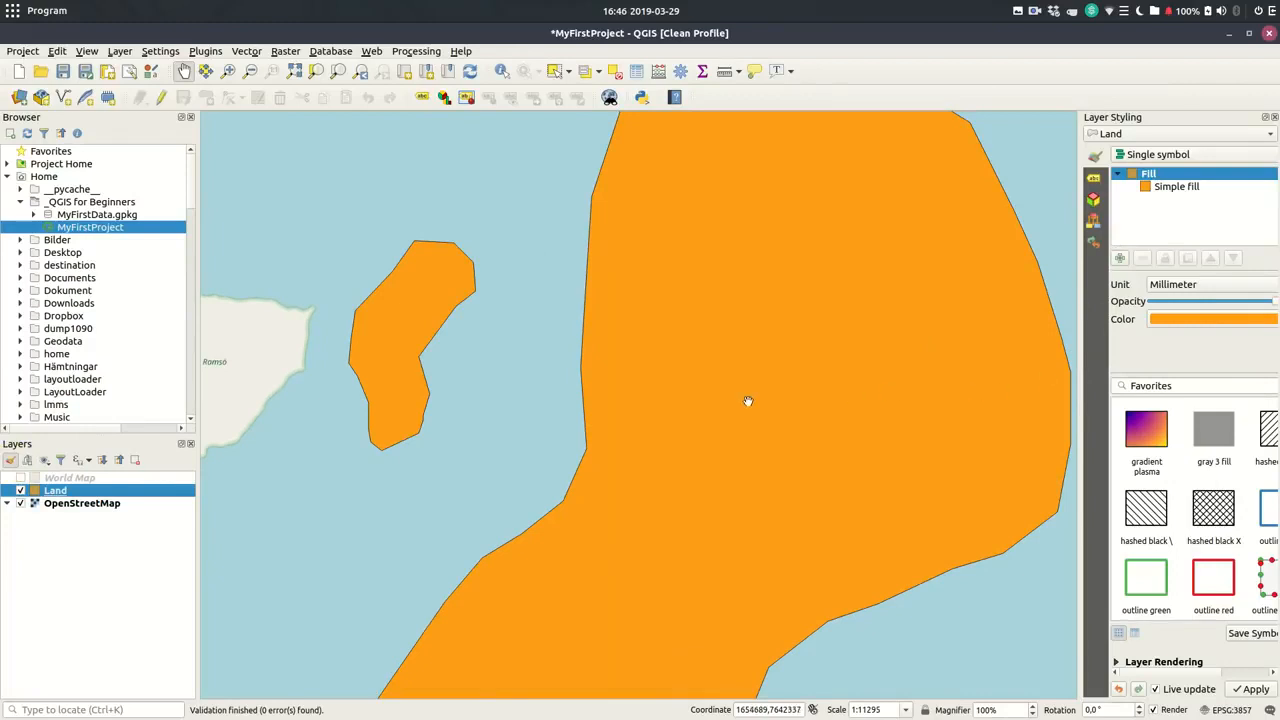
scroll(748, 401, up, 1)
scroll(748, 401, down, 2)
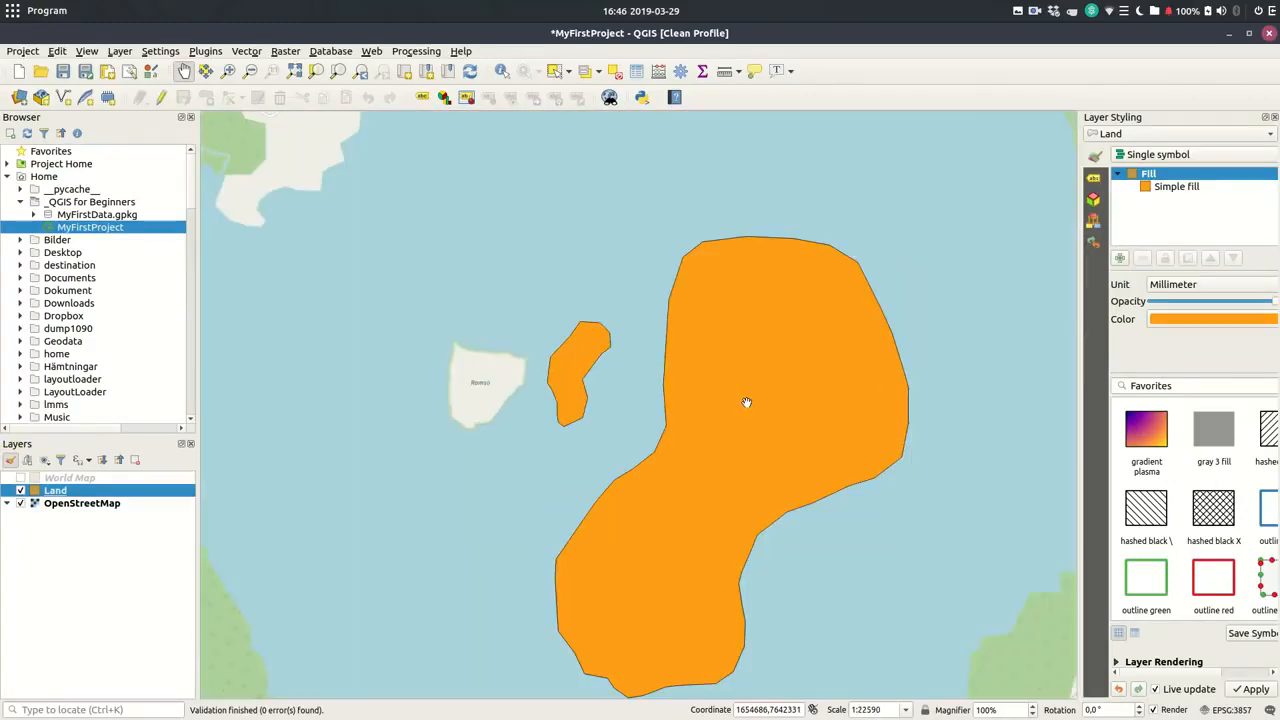
drag(720, 471, 677, 406)
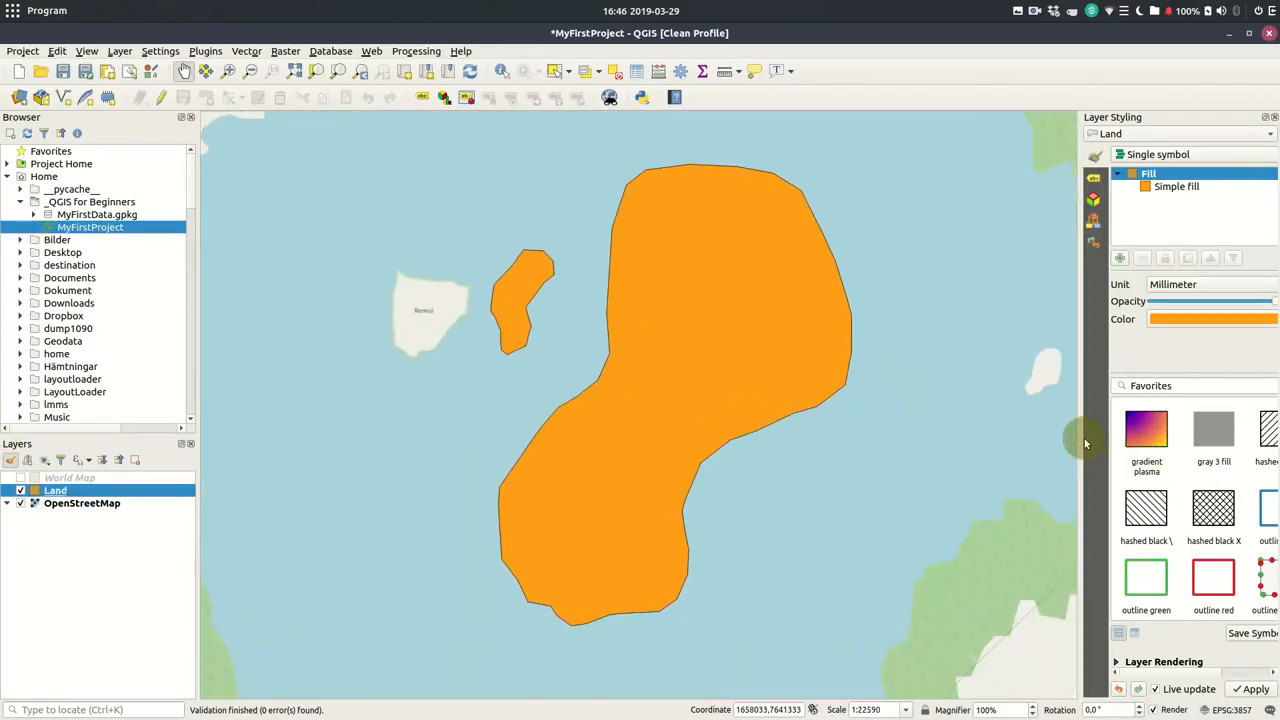
drag(1078, 440, 937, 443)
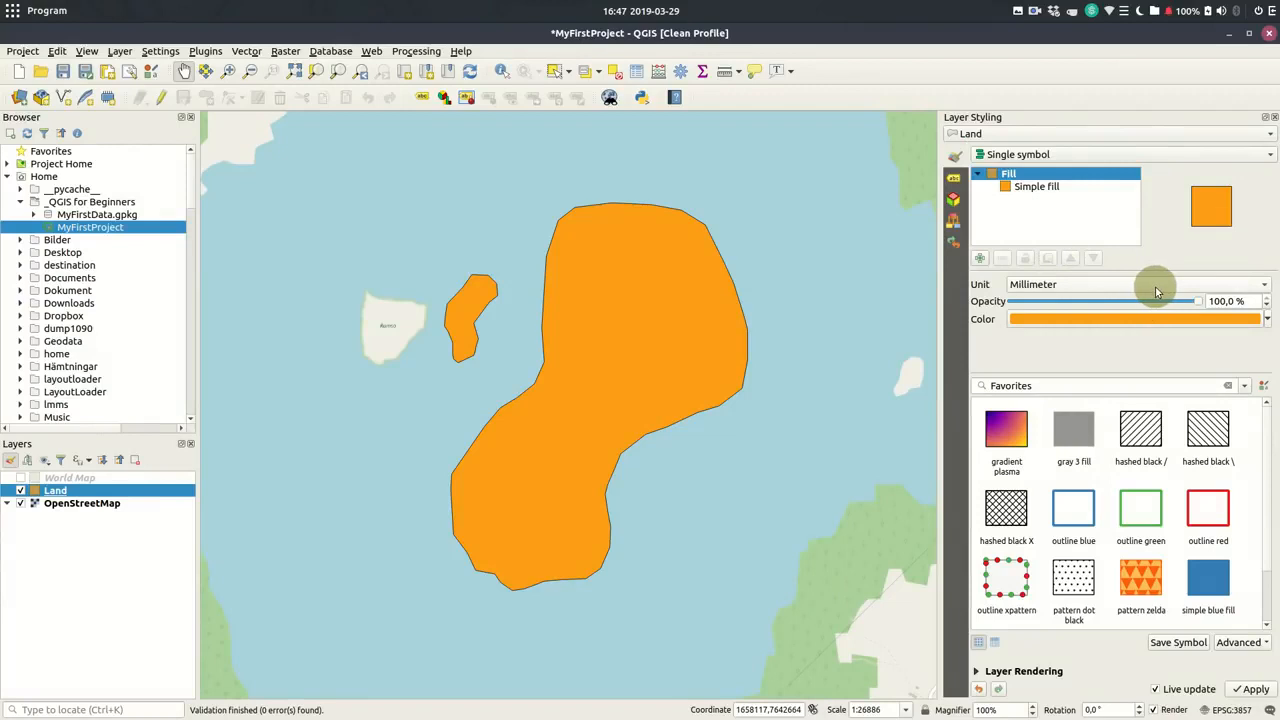
Review the opacity and color options of the Land fill symbol without changing them
drag(1201, 307, 1260, 320)
click(1267, 319)
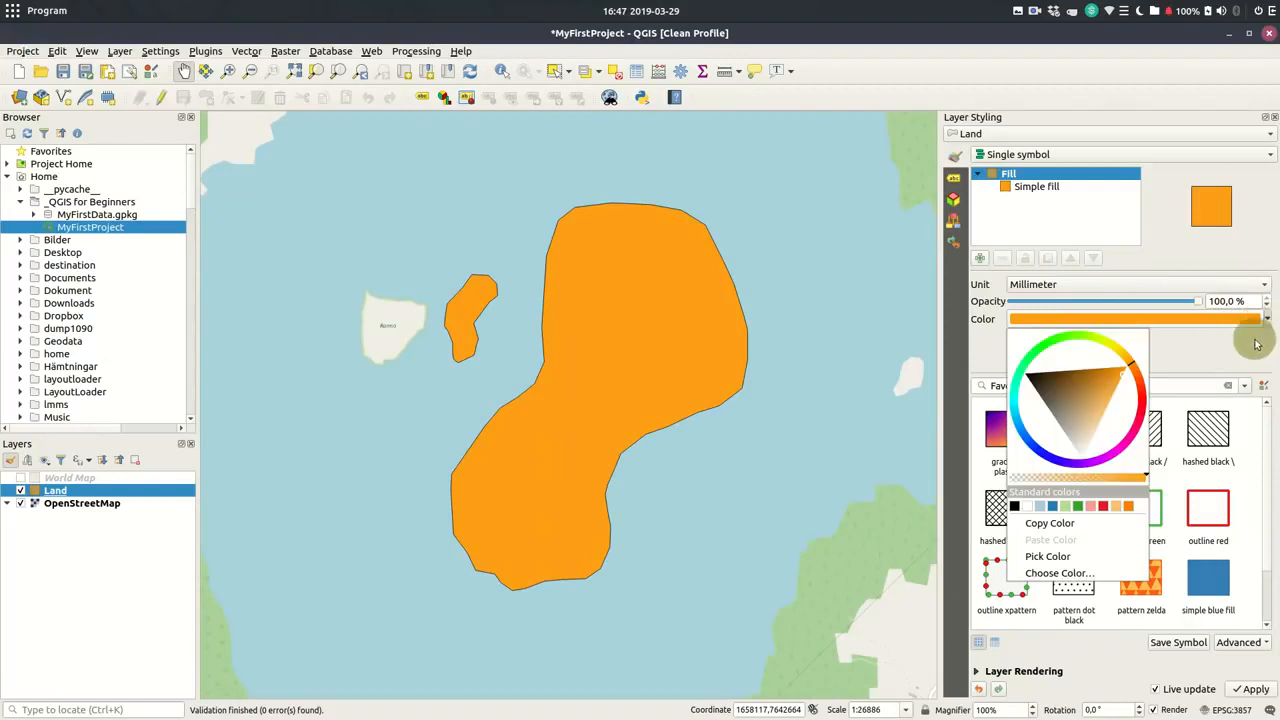
click(1240, 340)
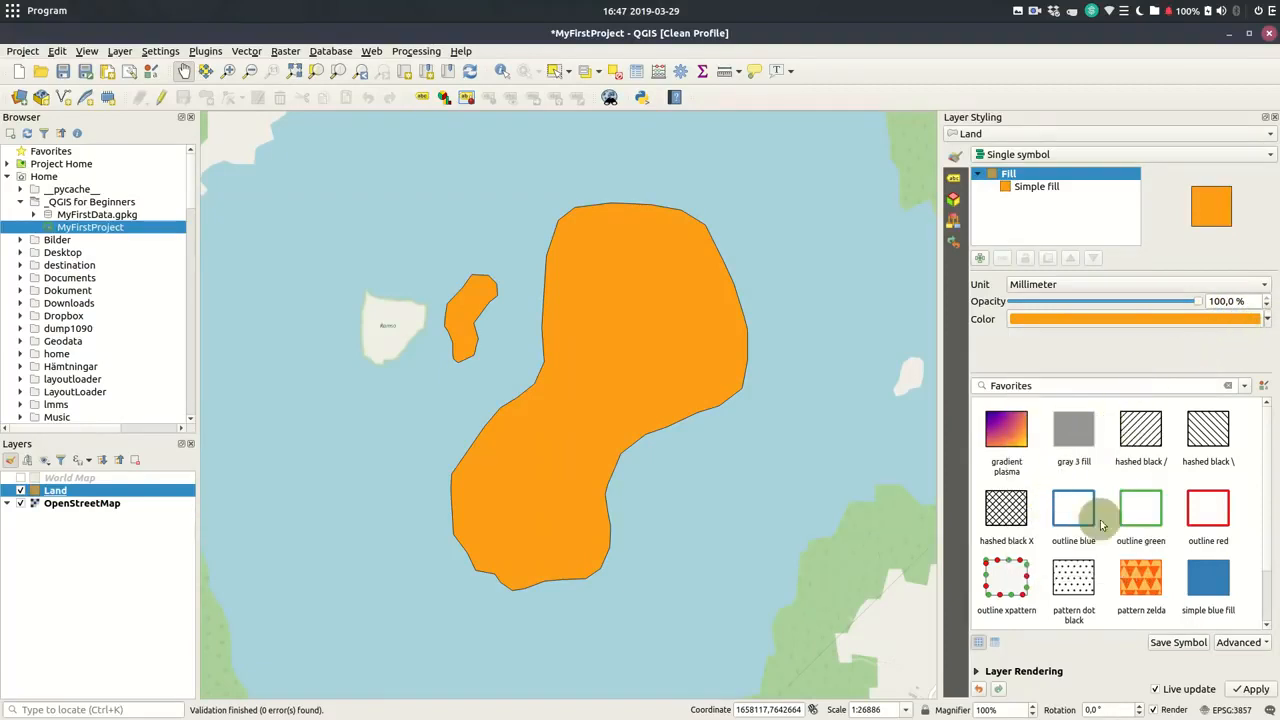
Try several favorite symbols on the Land layer, including pattern zelda, outline xpattern, gradient plasma, outline blue and hashed black /
click(1205, 580)
click(1120, 585)
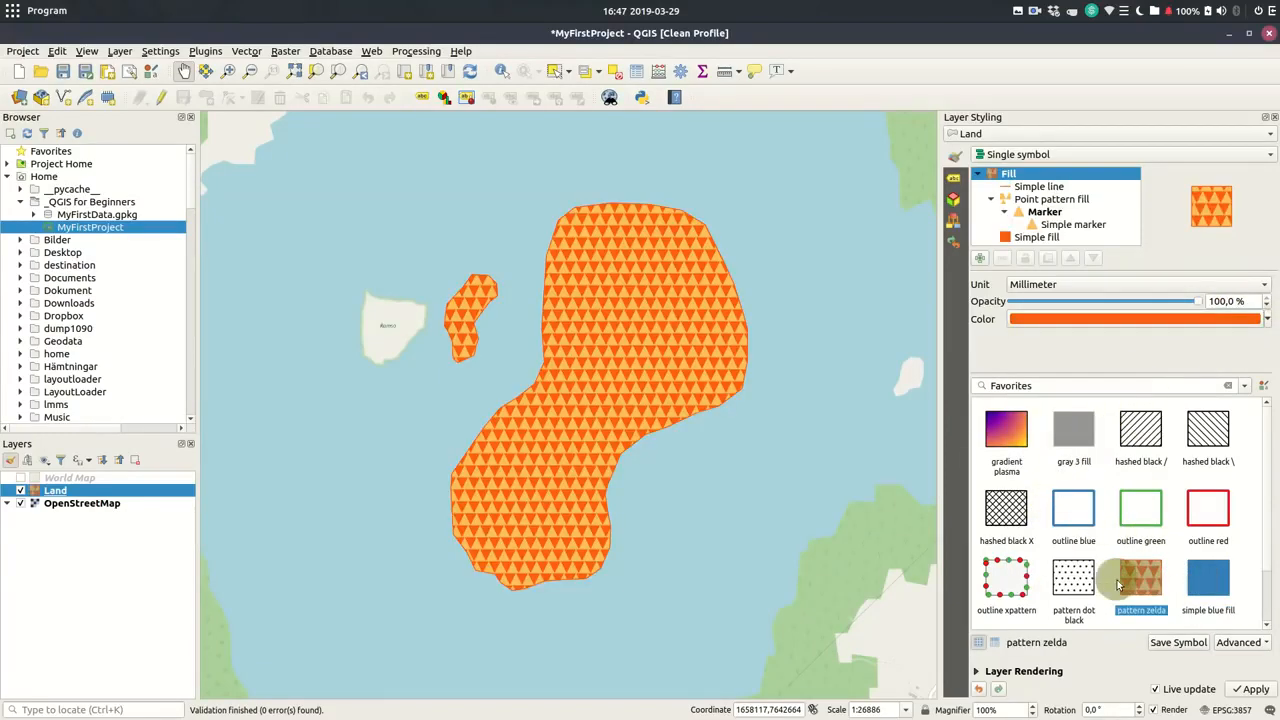
click(1066, 584)
click(1020, 588)
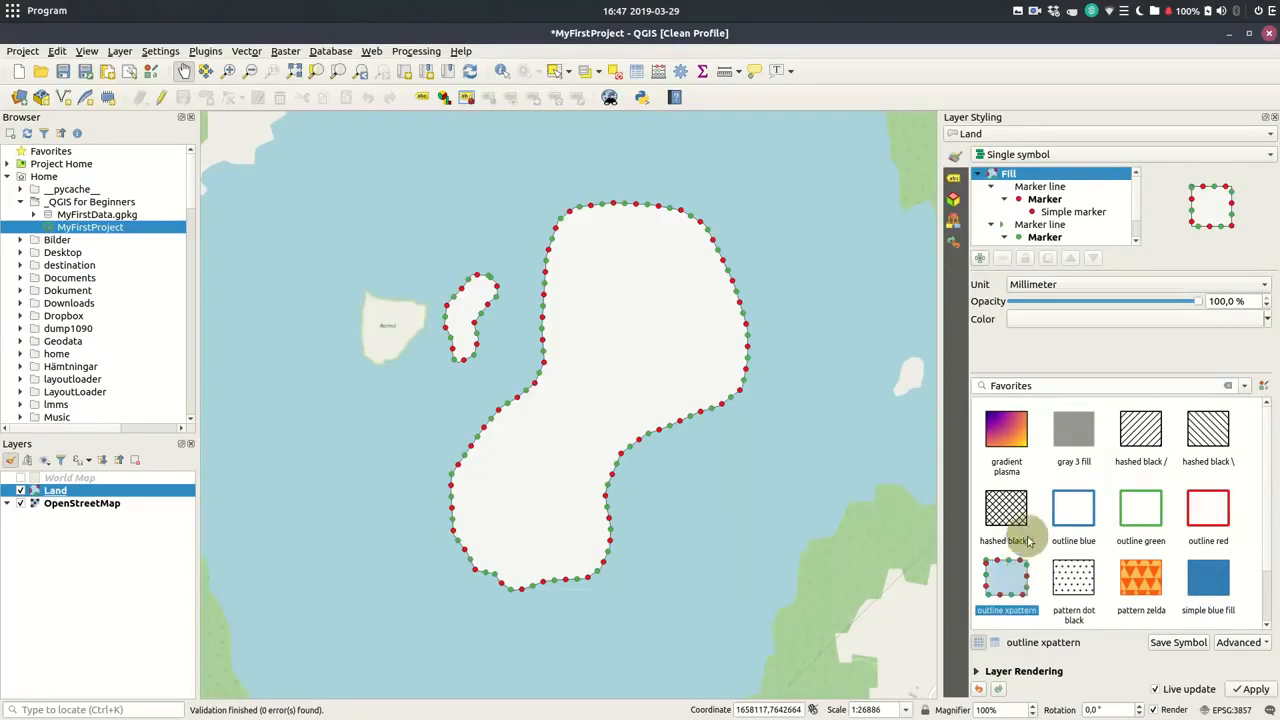
click(1012, 512)
click(1010, 440)
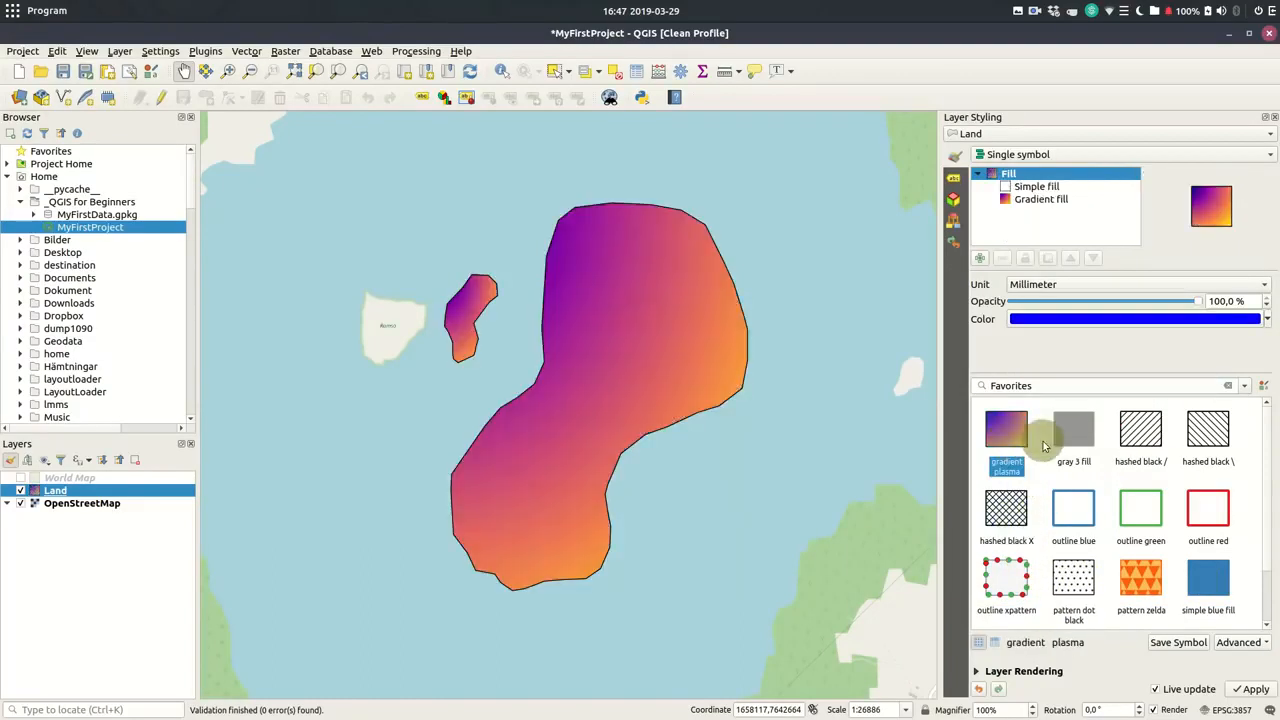
click(1074, 430)
click(1076, 510)
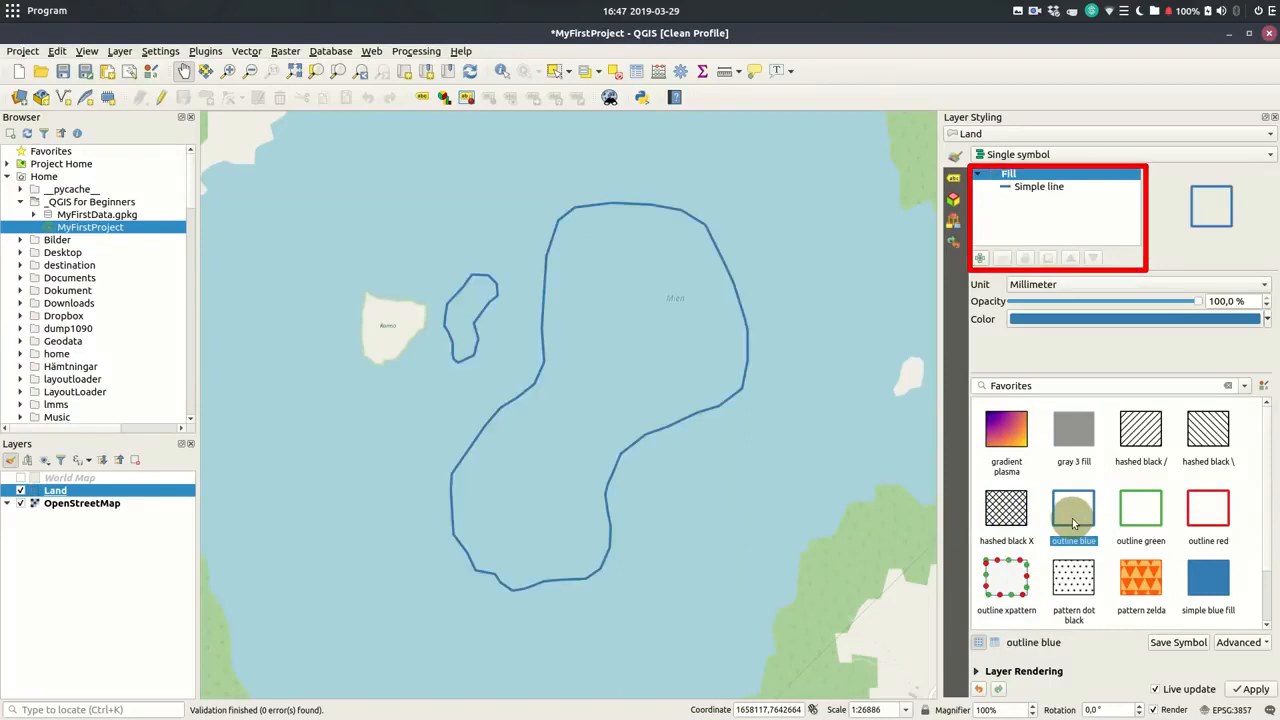
click(1140, 500)
click(1141, 428)
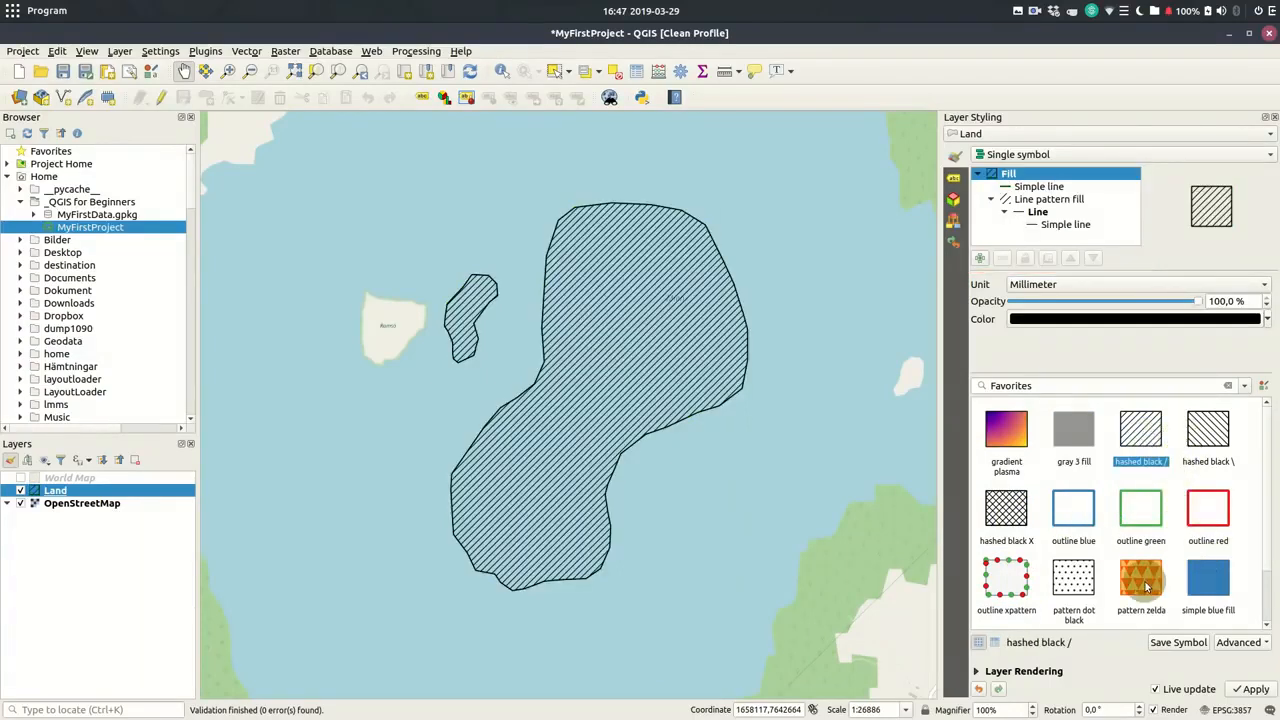
Apply the gray 3 fill symbol to Land and set its simple fill color to light green #b4d97b
click(1082, 441)
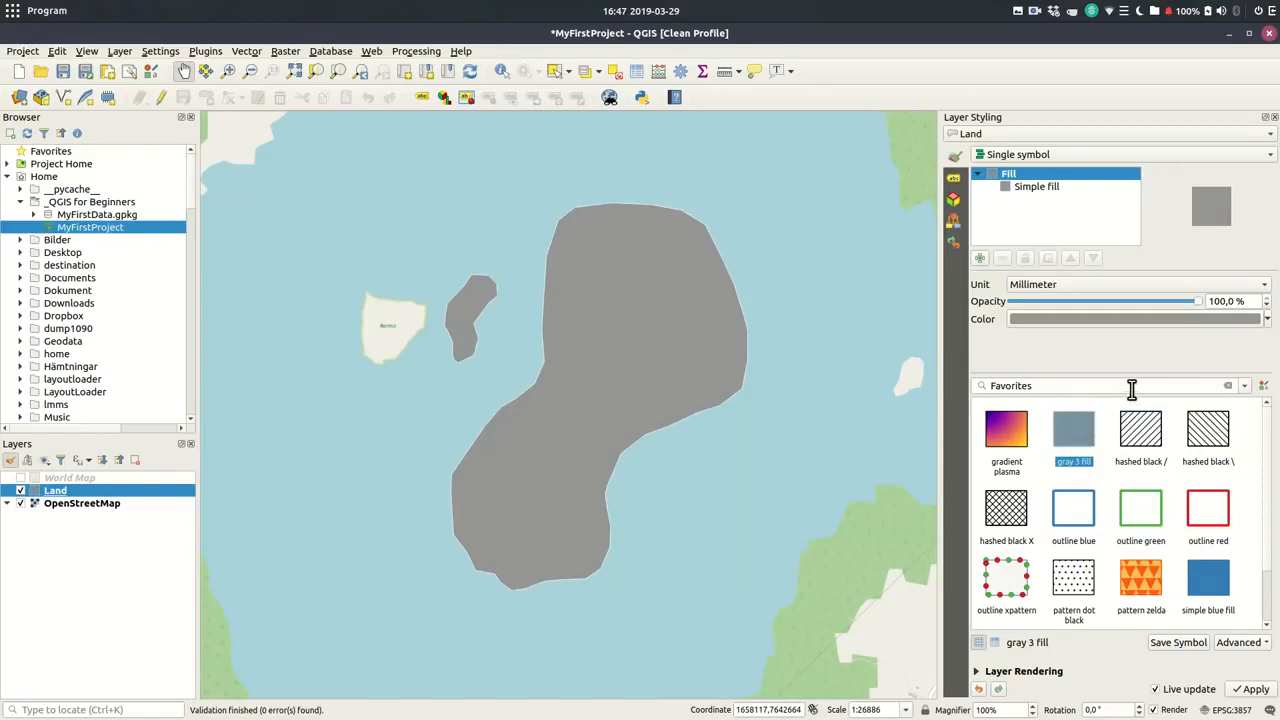
click(1040, 187)
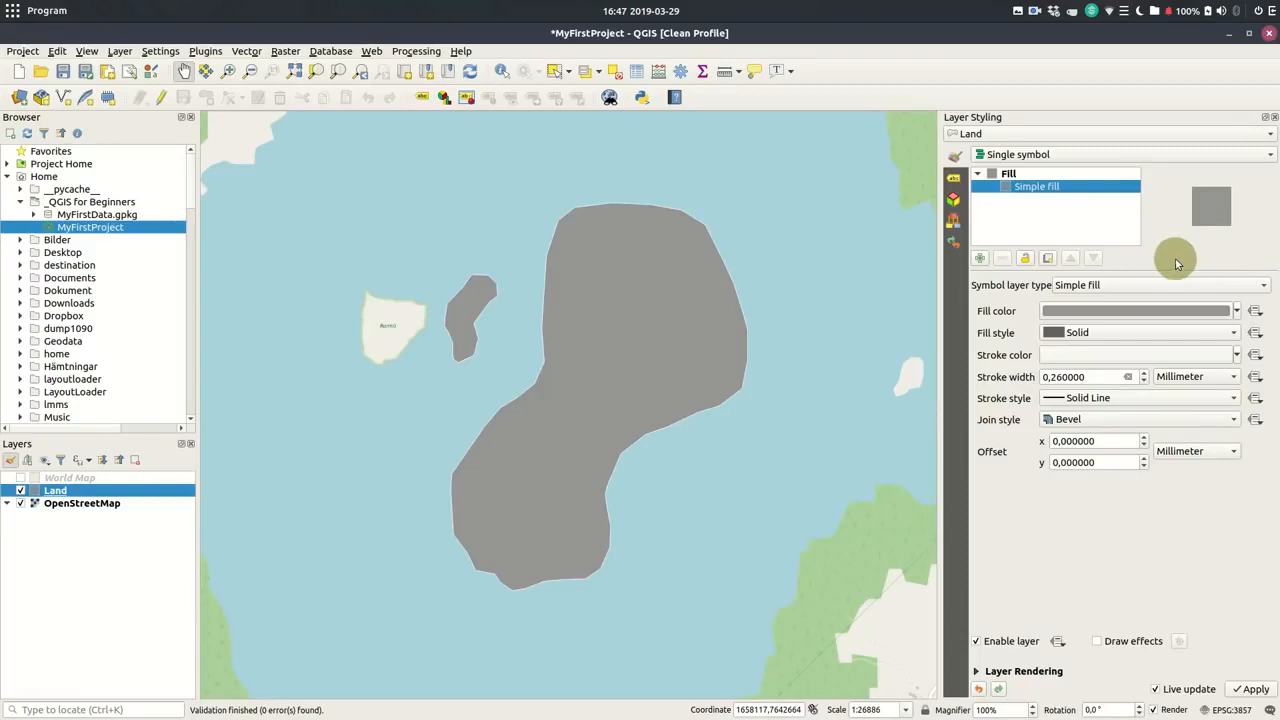
click(1236, 311)
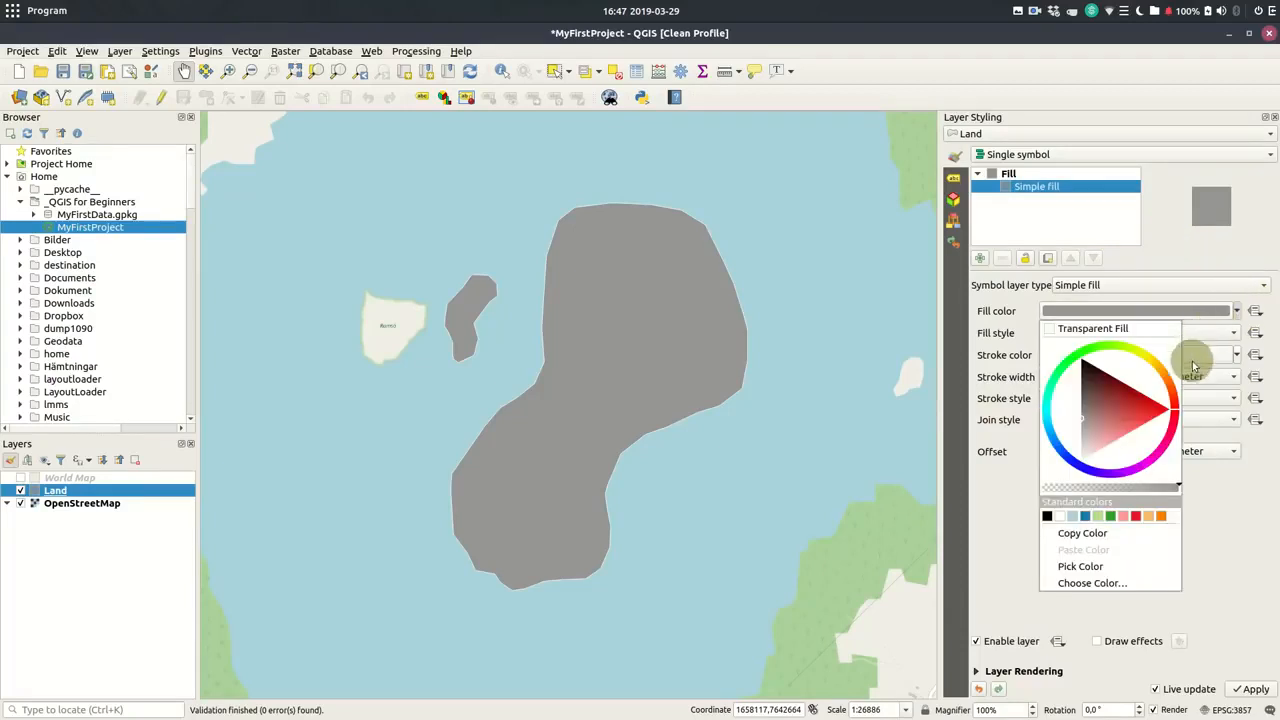
drag(1140, 349, 1127, 407)
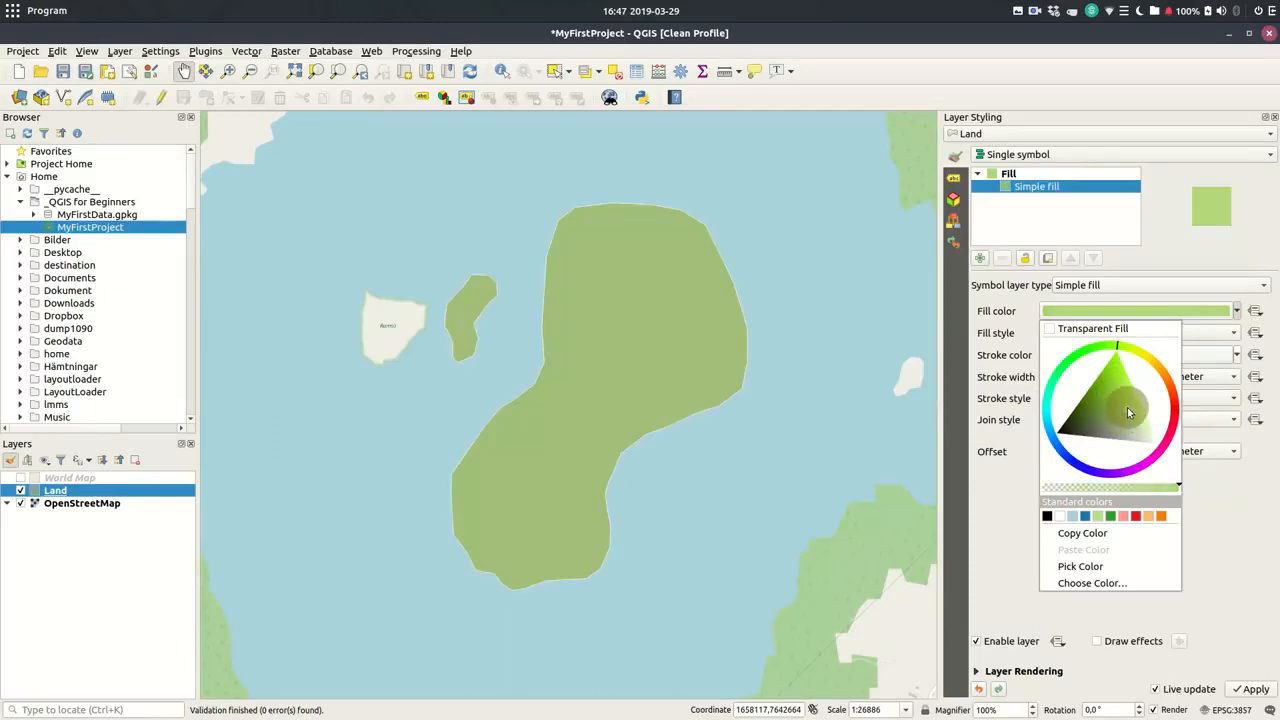
click(1166, 258)
click(1167, 308)
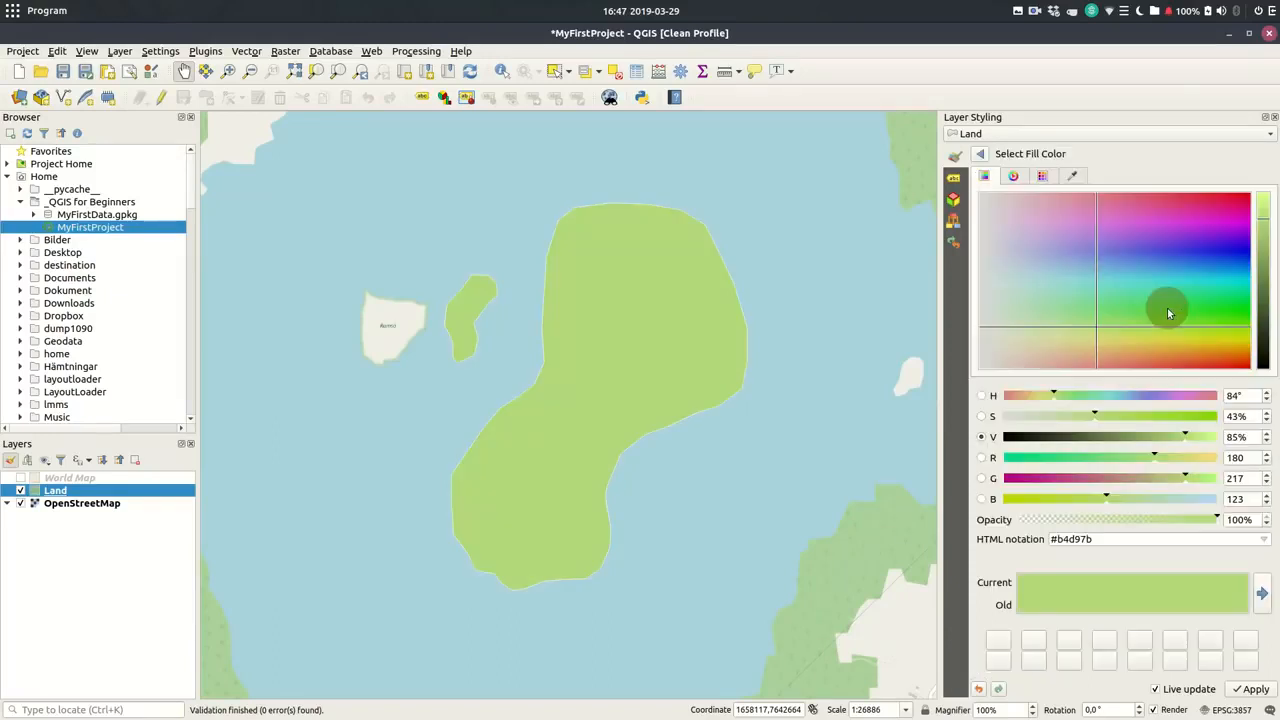
click(980, 157)
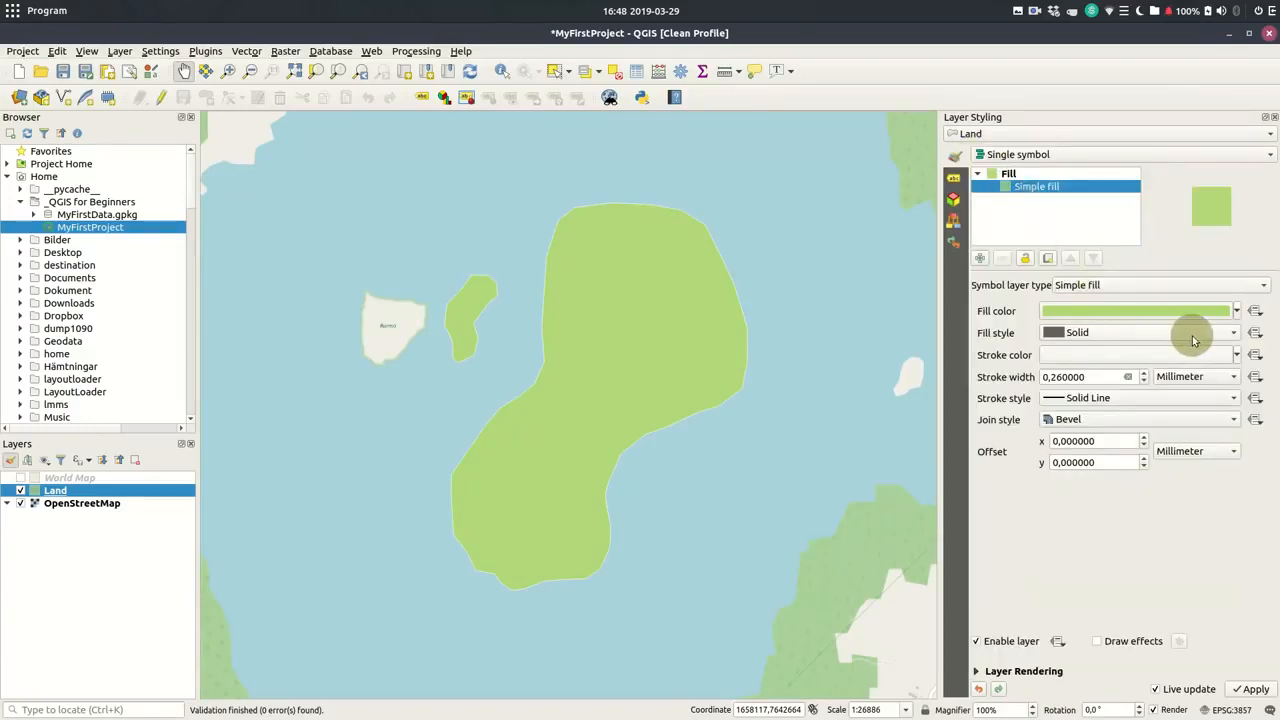
Sample the basemap's green vegetation color for Land's stroke, and use the same recent color for the fill
click(1235, 334)
click(1236, 338)
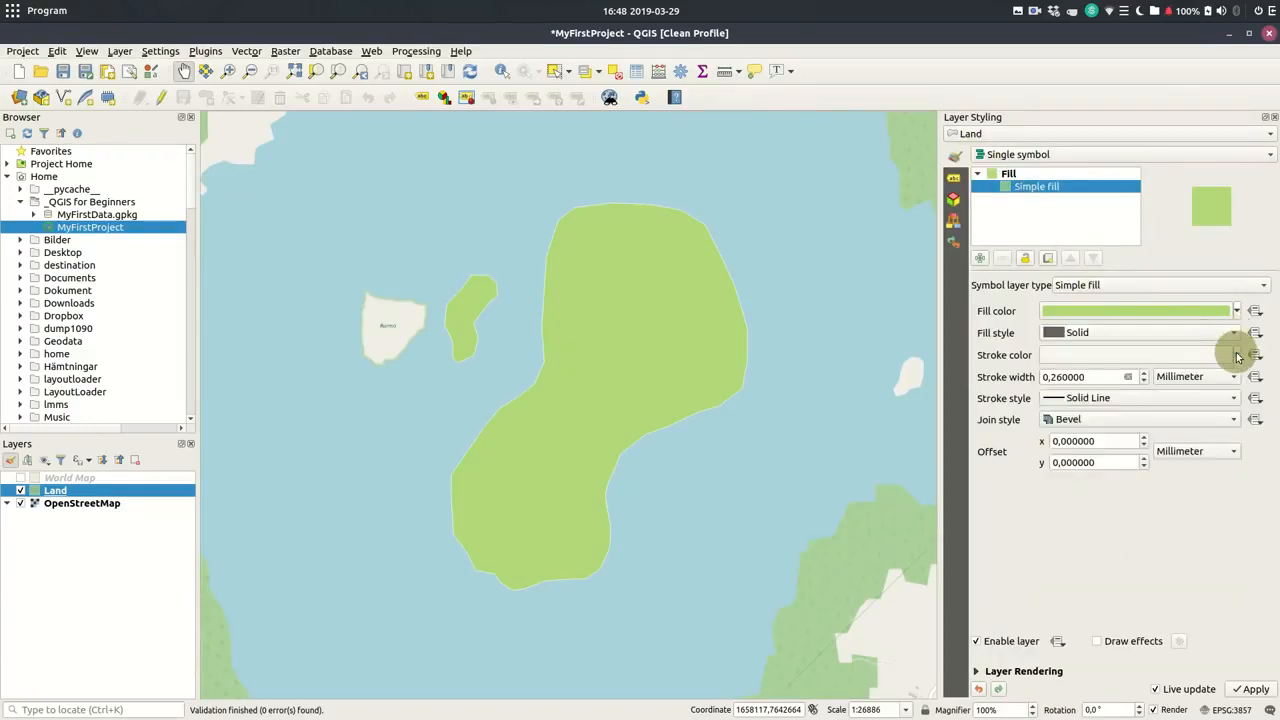
click(1236, 354)
click(1090, 437)
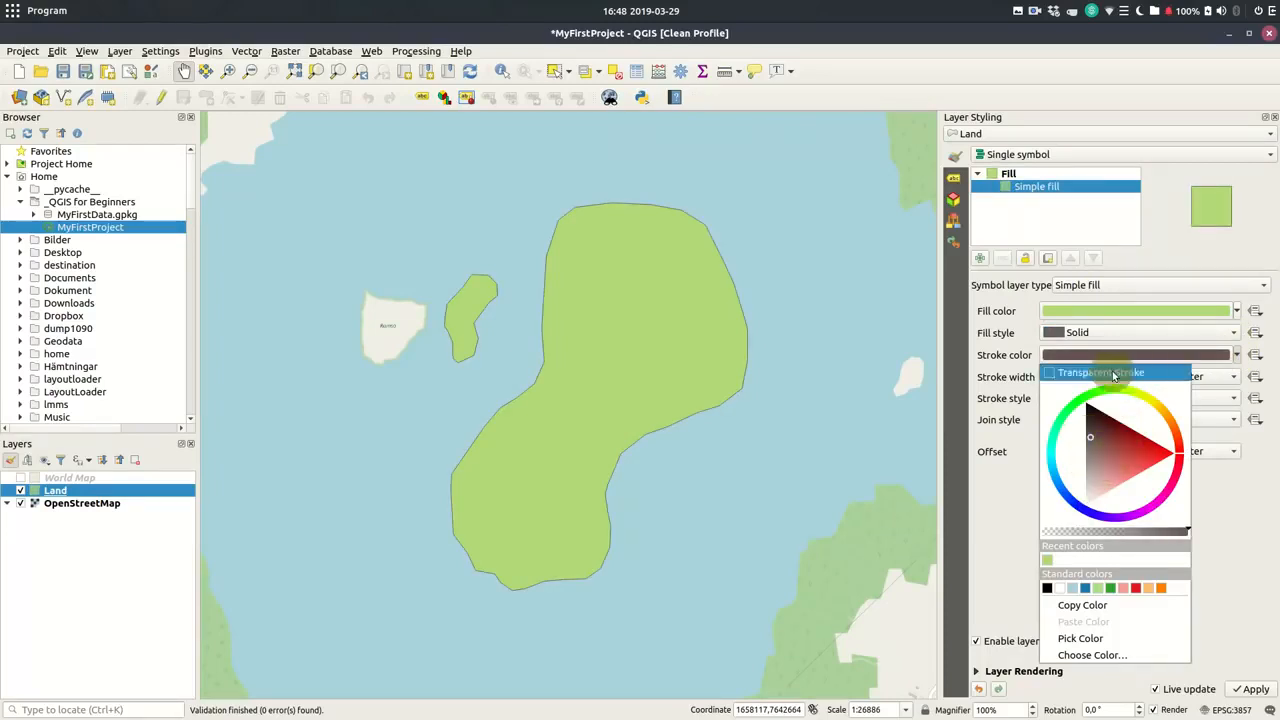
click(1090, 639)
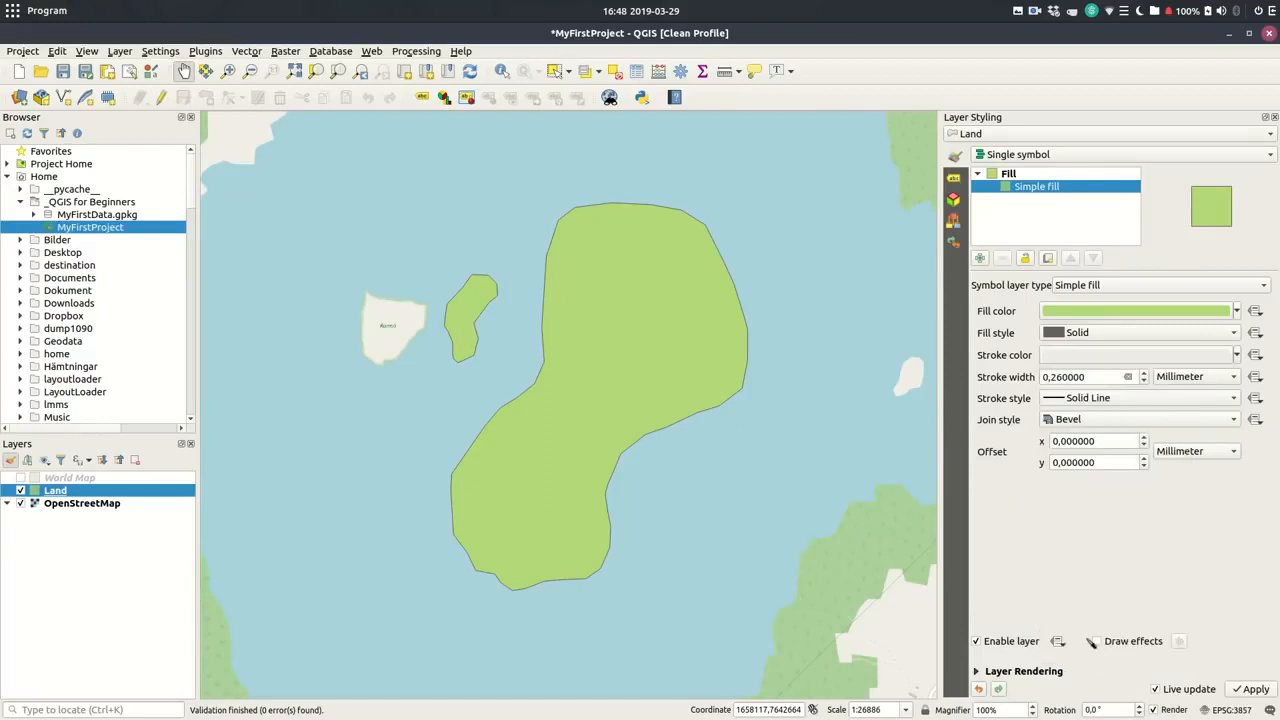
click(891, 524)
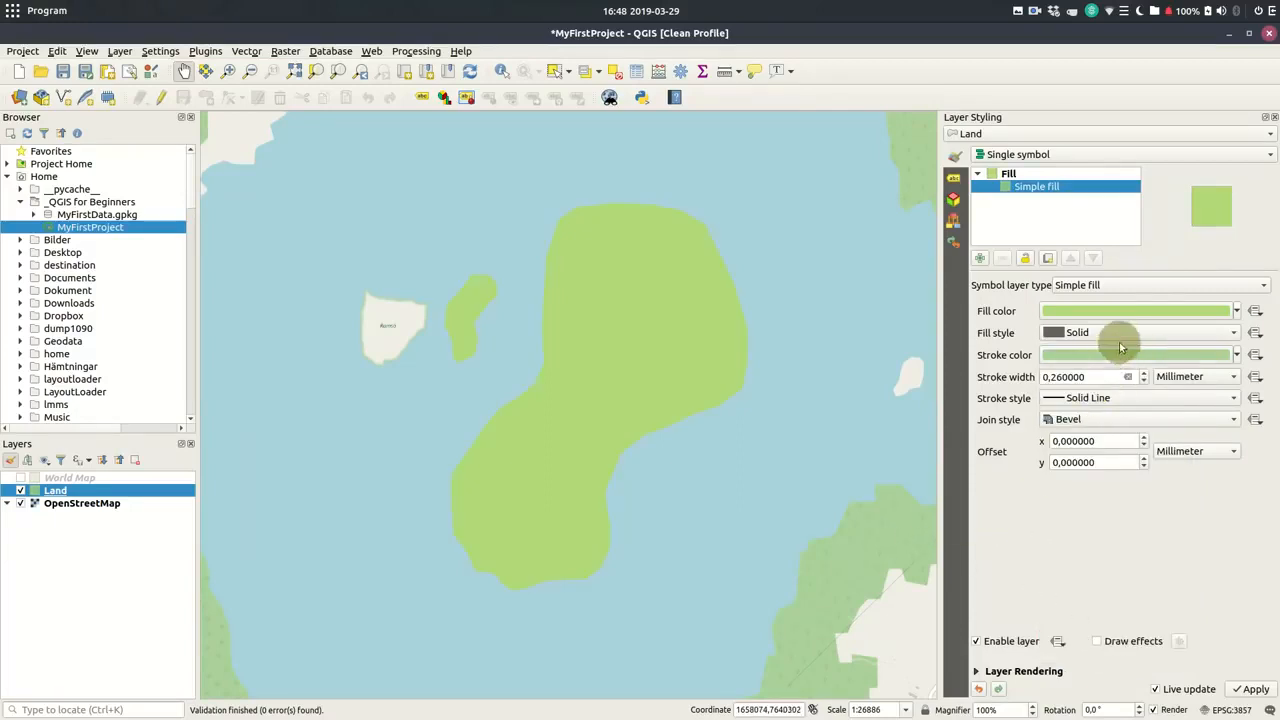
click(1237, 311)
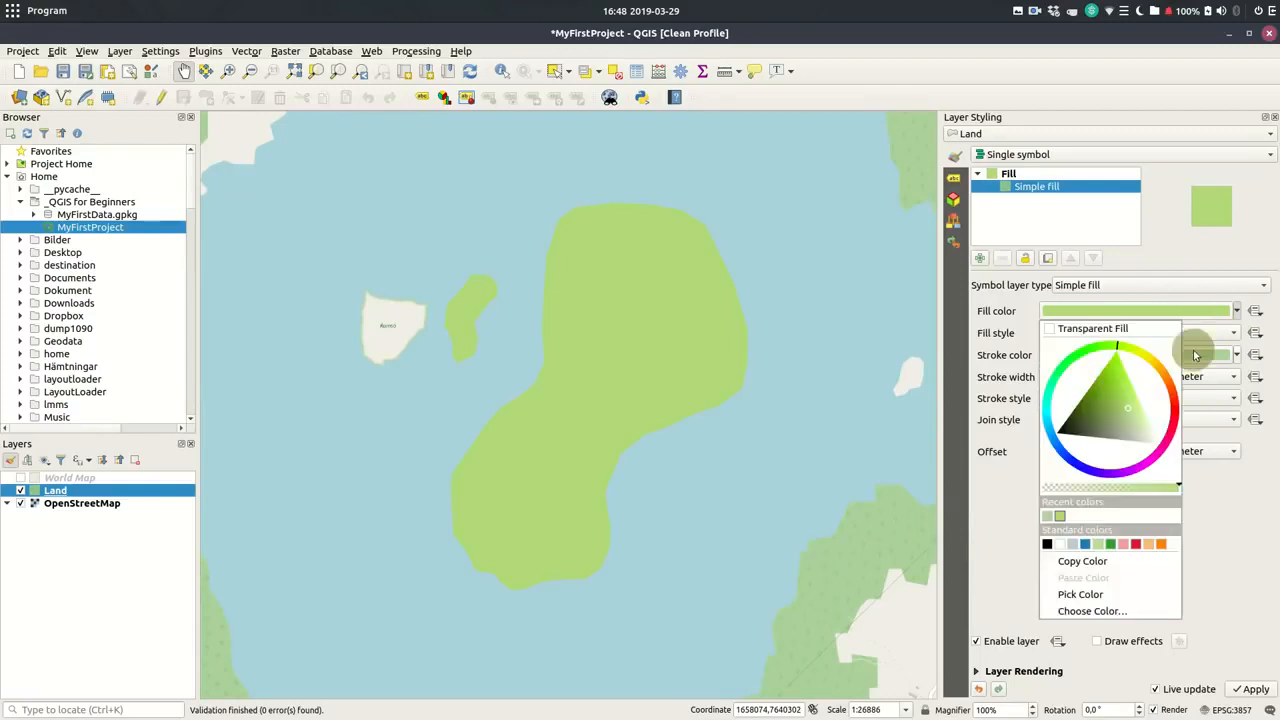
click(1046, 520)
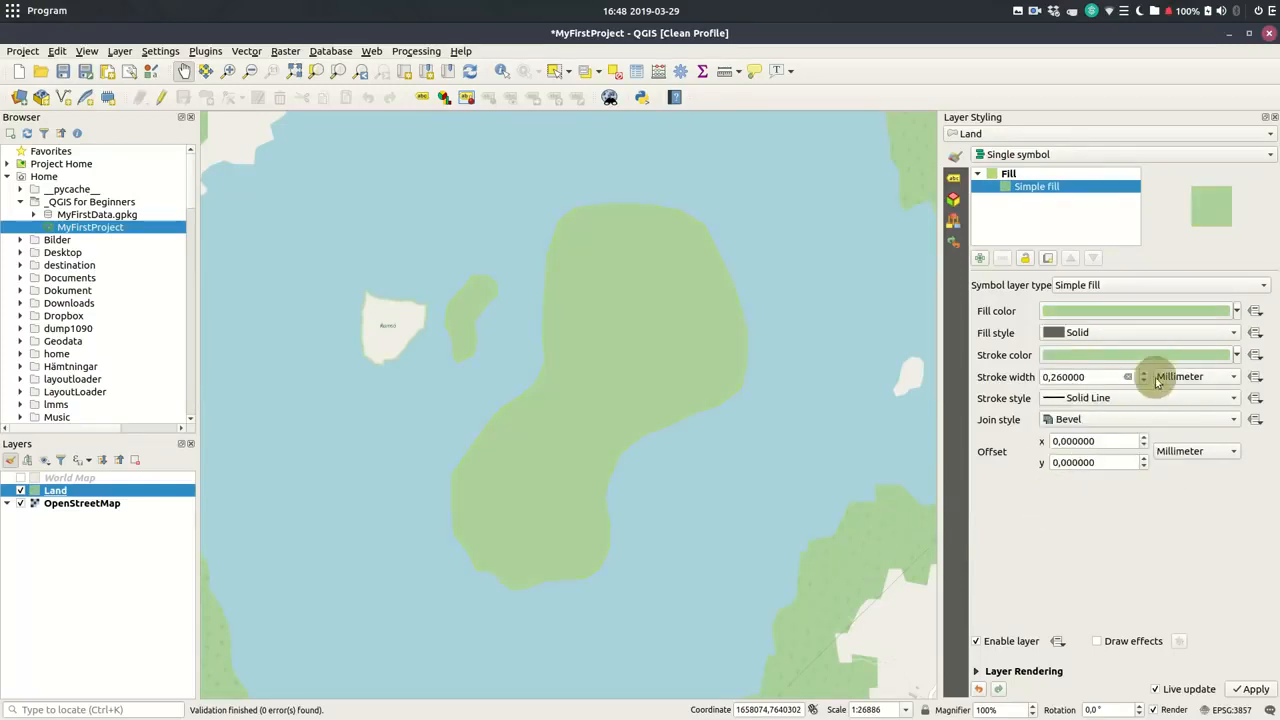
Darken Land's stroke color to #7d9772 and set the stroke width to 0.6 mm
click(1215, 354)
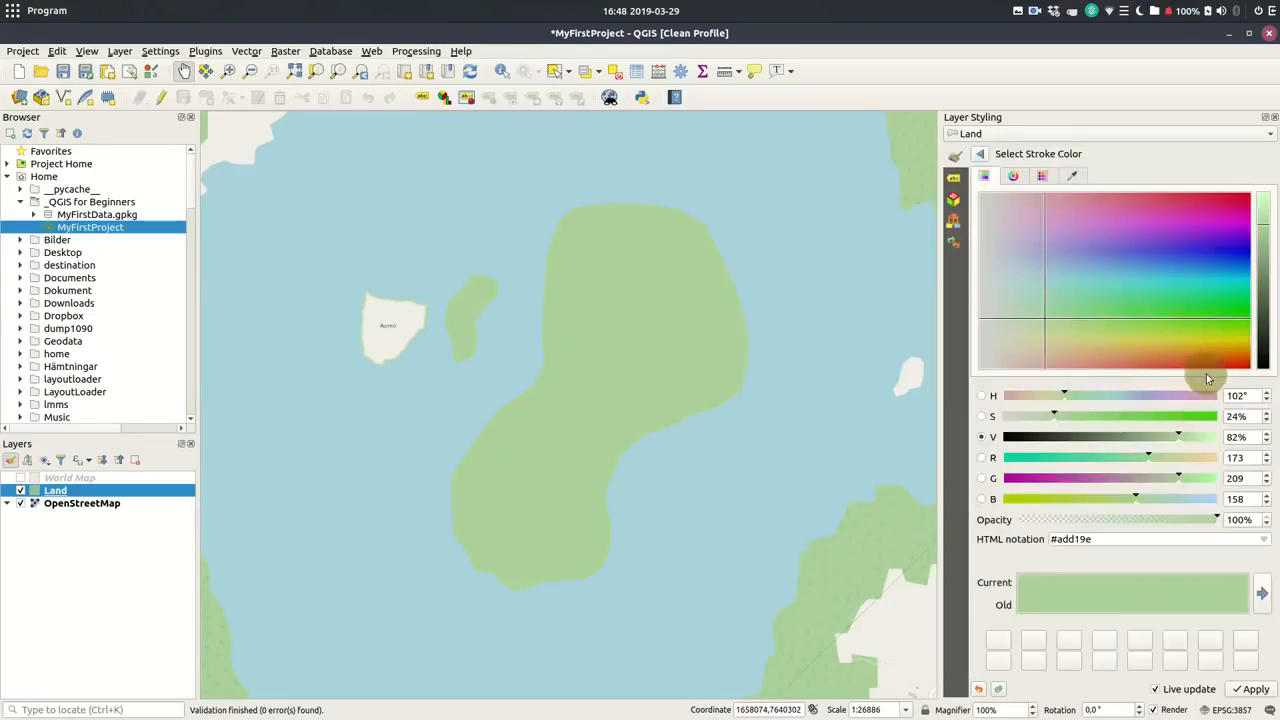
drag(1264, 230, 1264, 265)
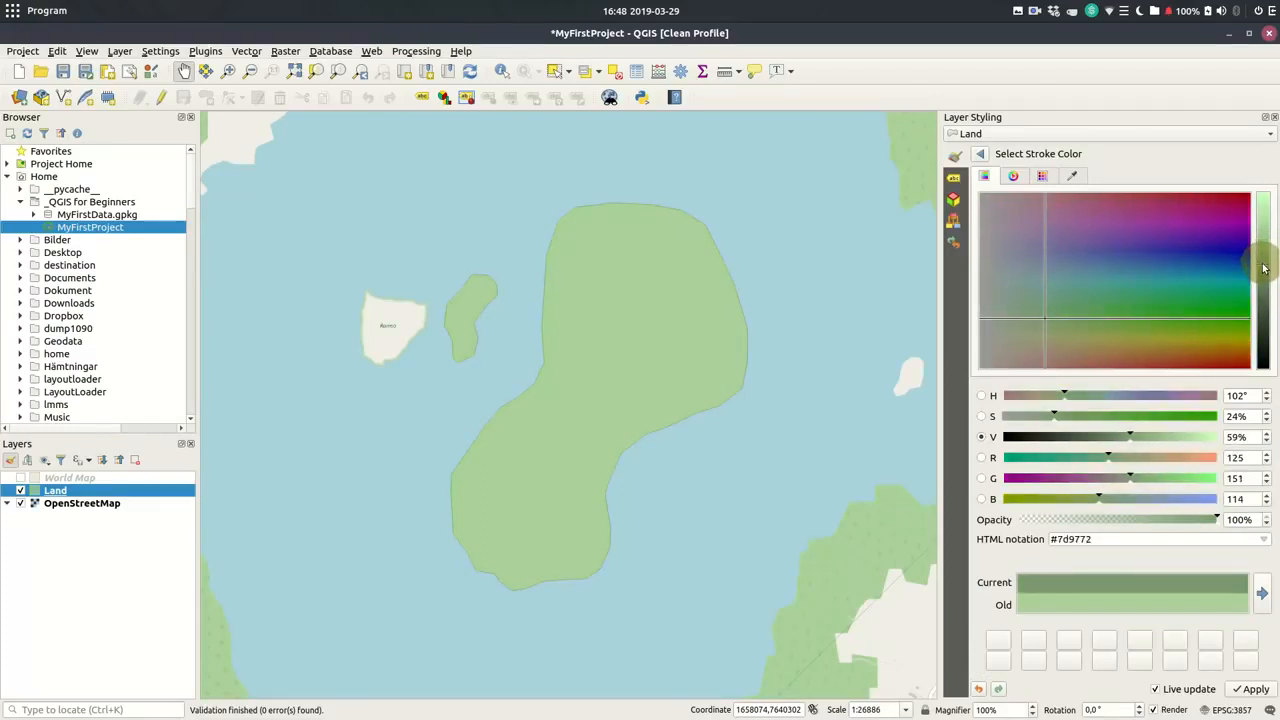
click(982, 154)
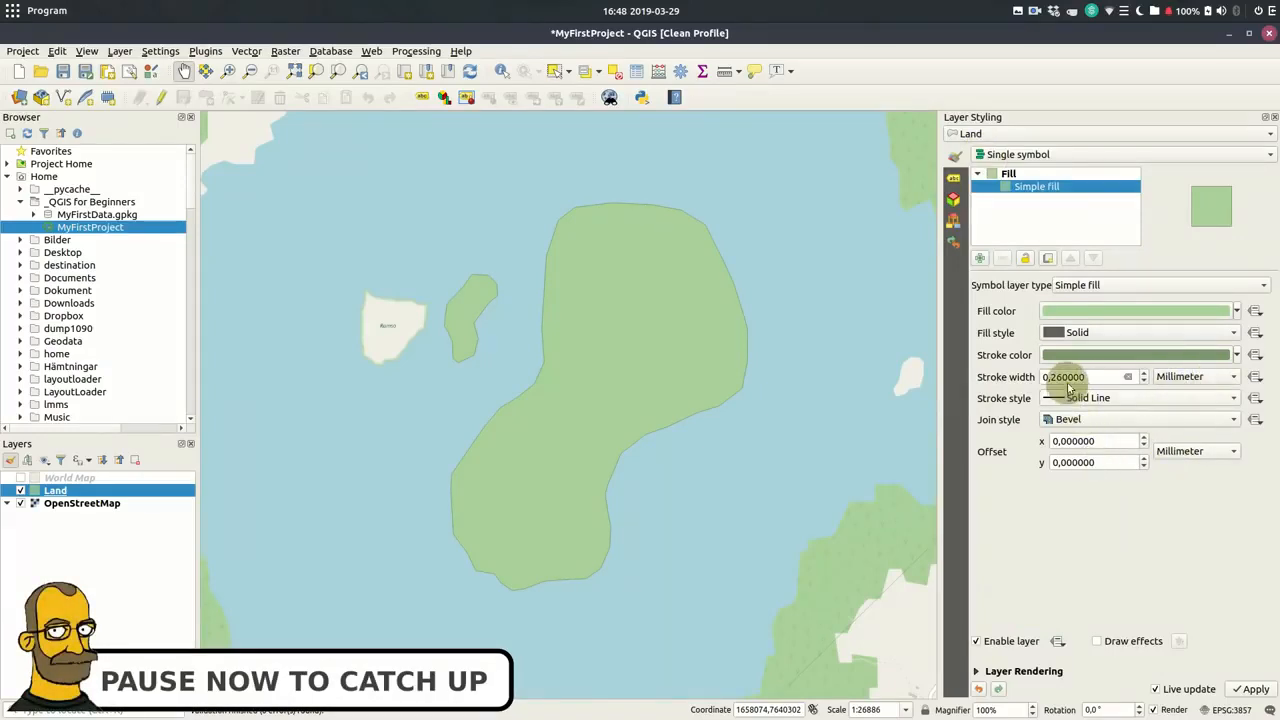
scroll(1082, 376, down, 1)
scroll(1082, 376, up, 7)
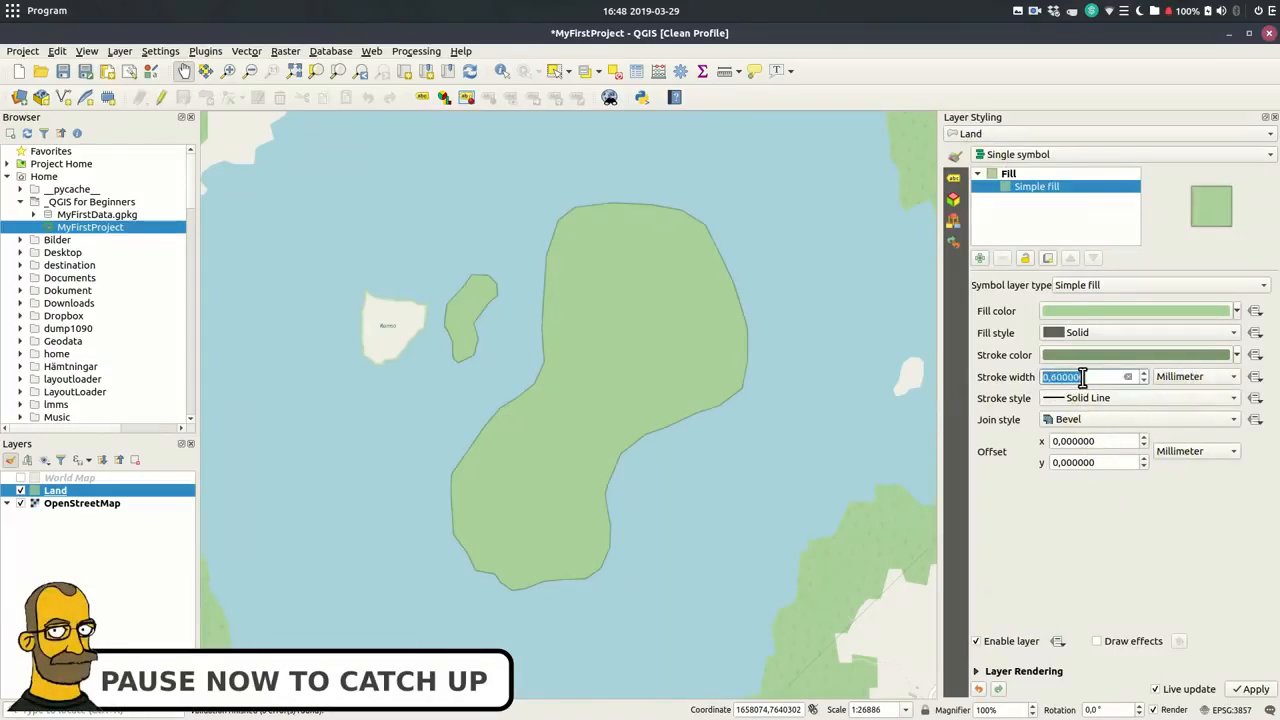
scroll(1082, 376, down, 3)
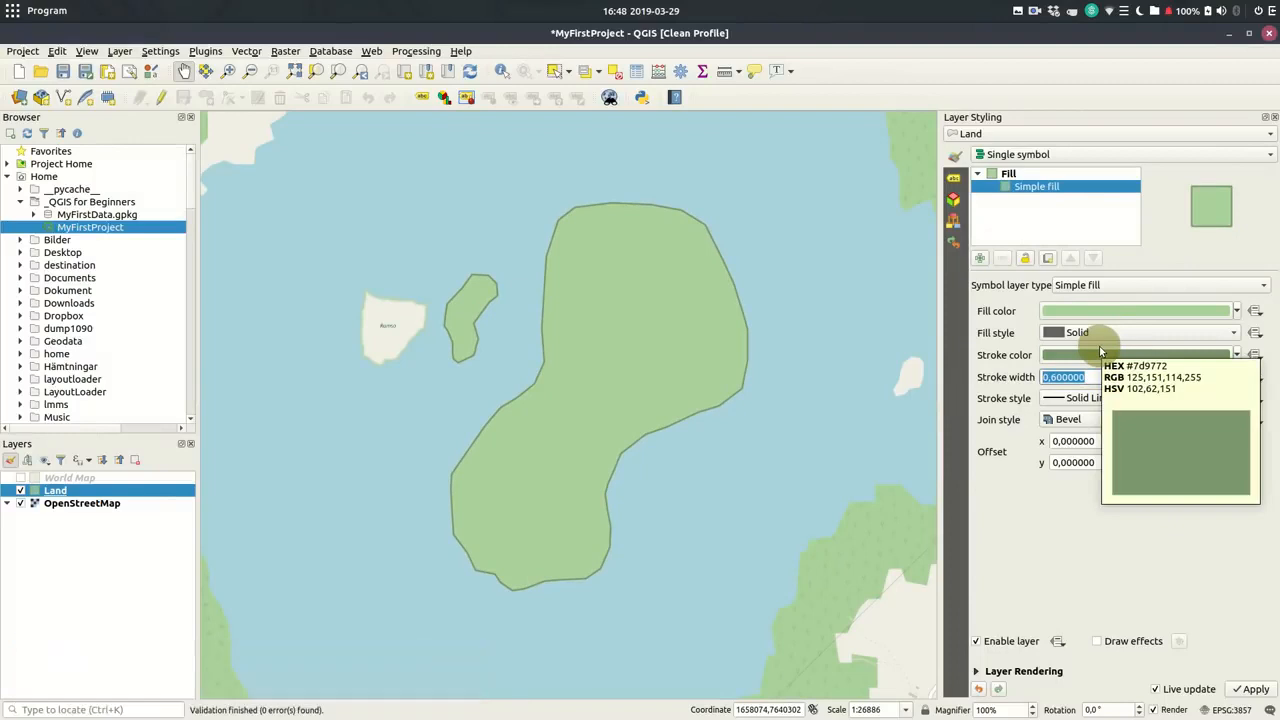
Turn on single labels for the Land layer with the fixed text 'Island'
click(954, 177)
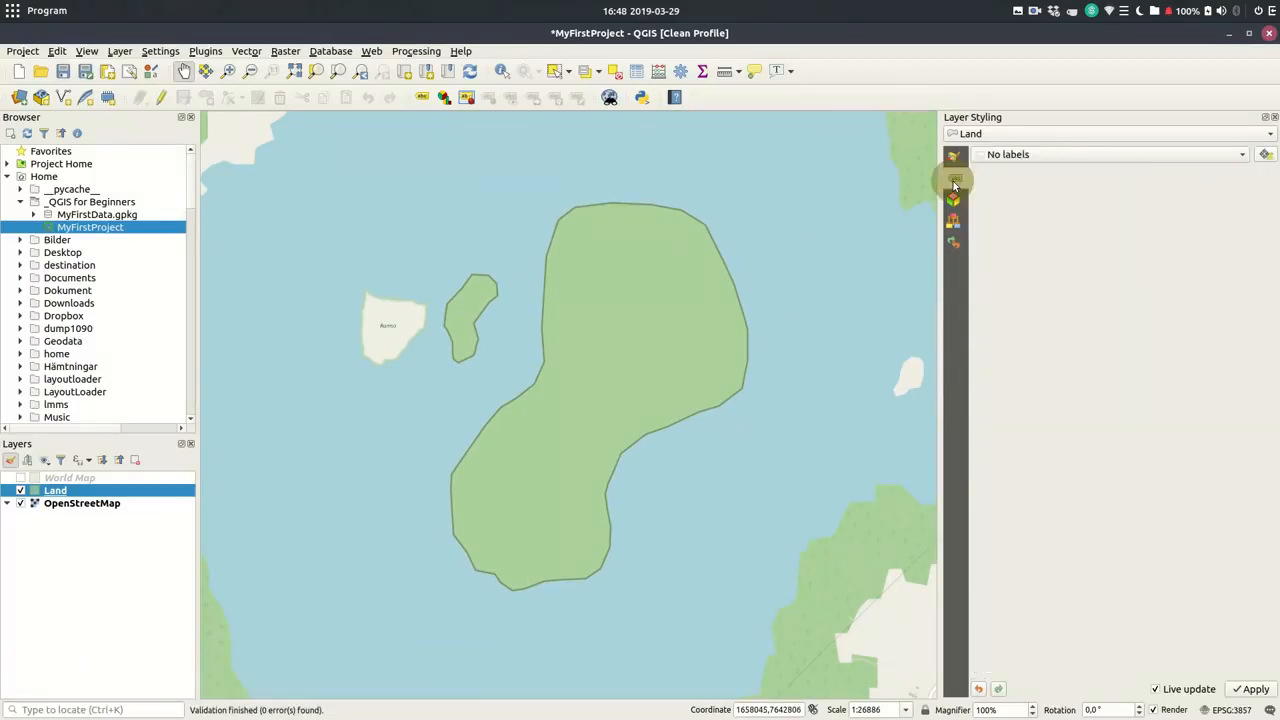
click(1238, 155)
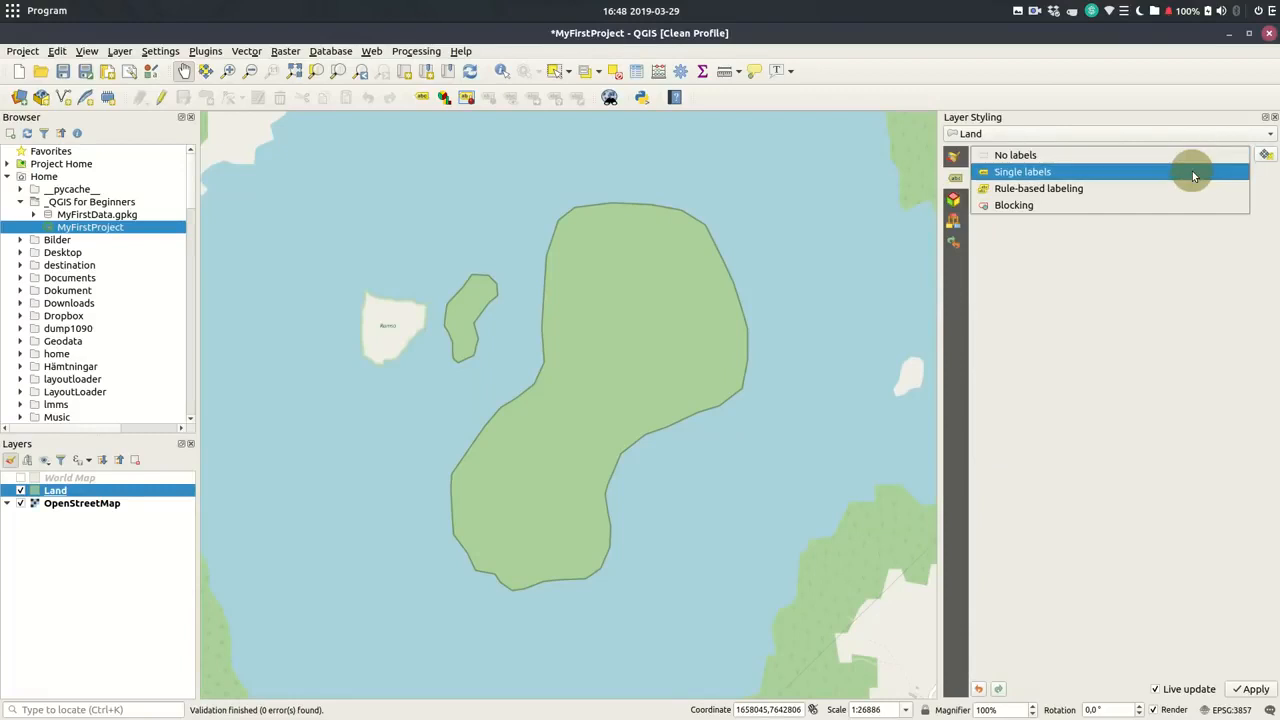
click(1193, 173)
click(1228, 177)
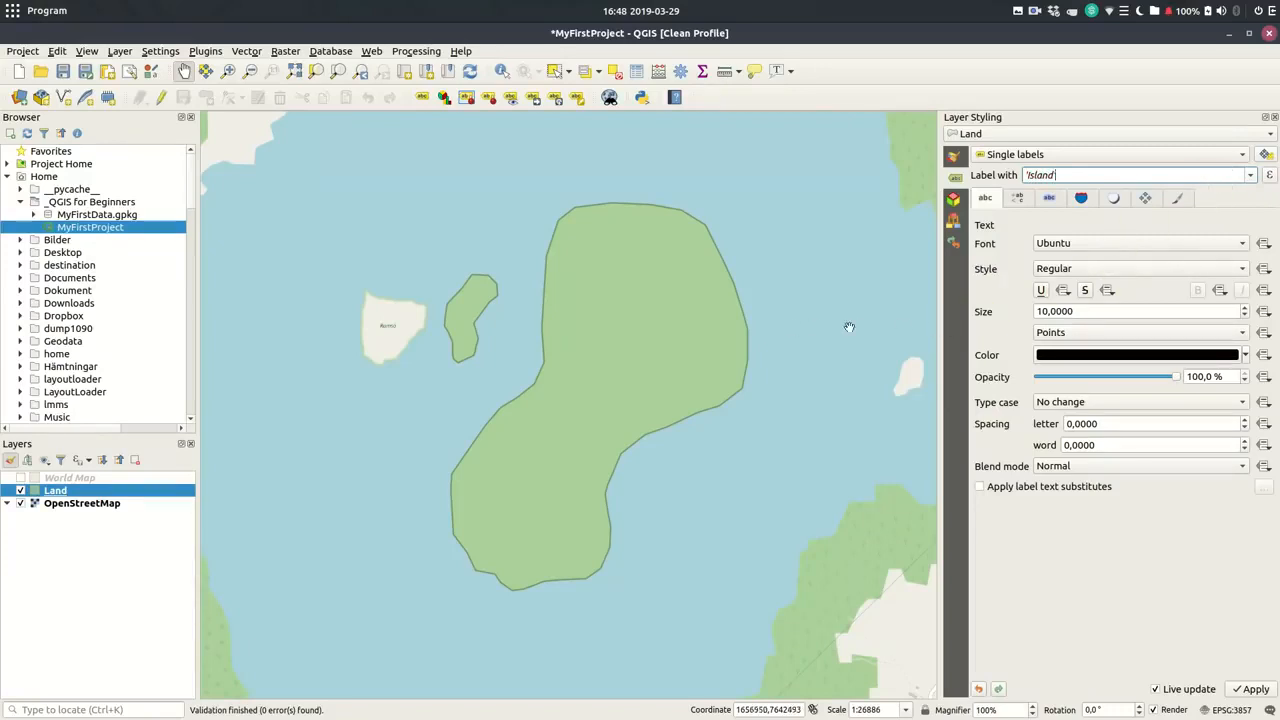
key(Return)
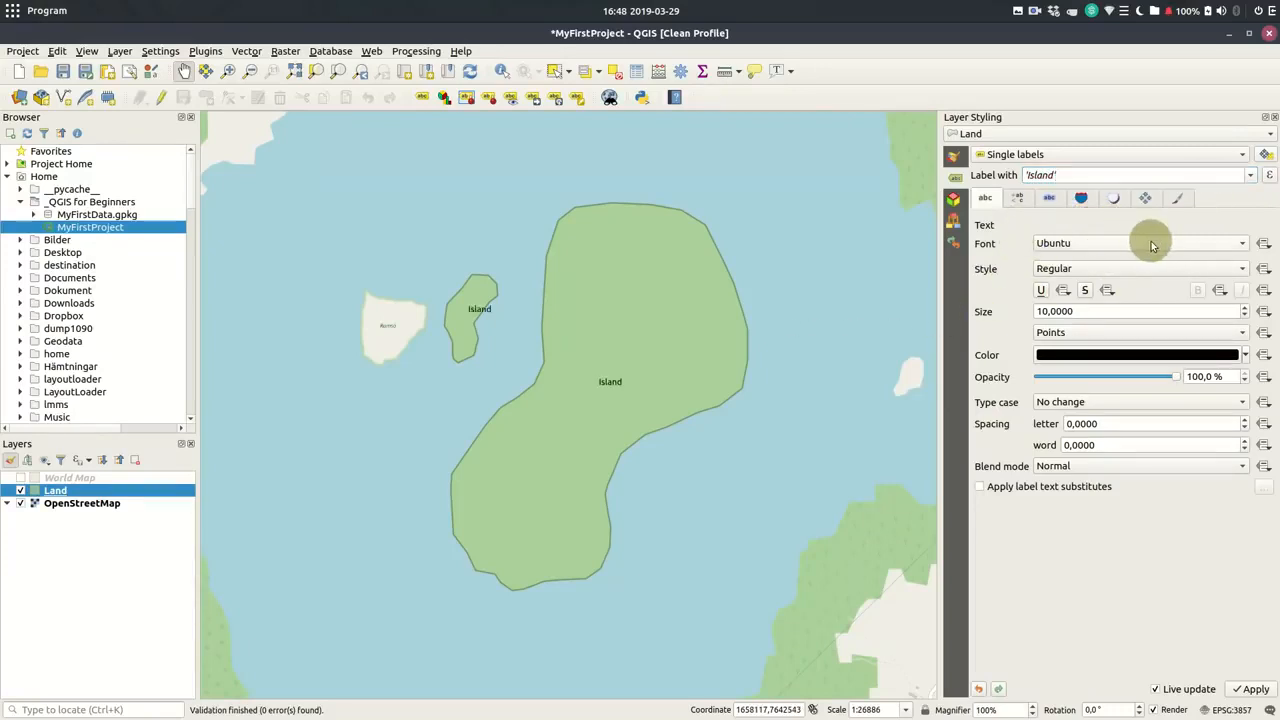
Change the Land label font to Noto Sans CJK JP Bold
click(1243, 243)
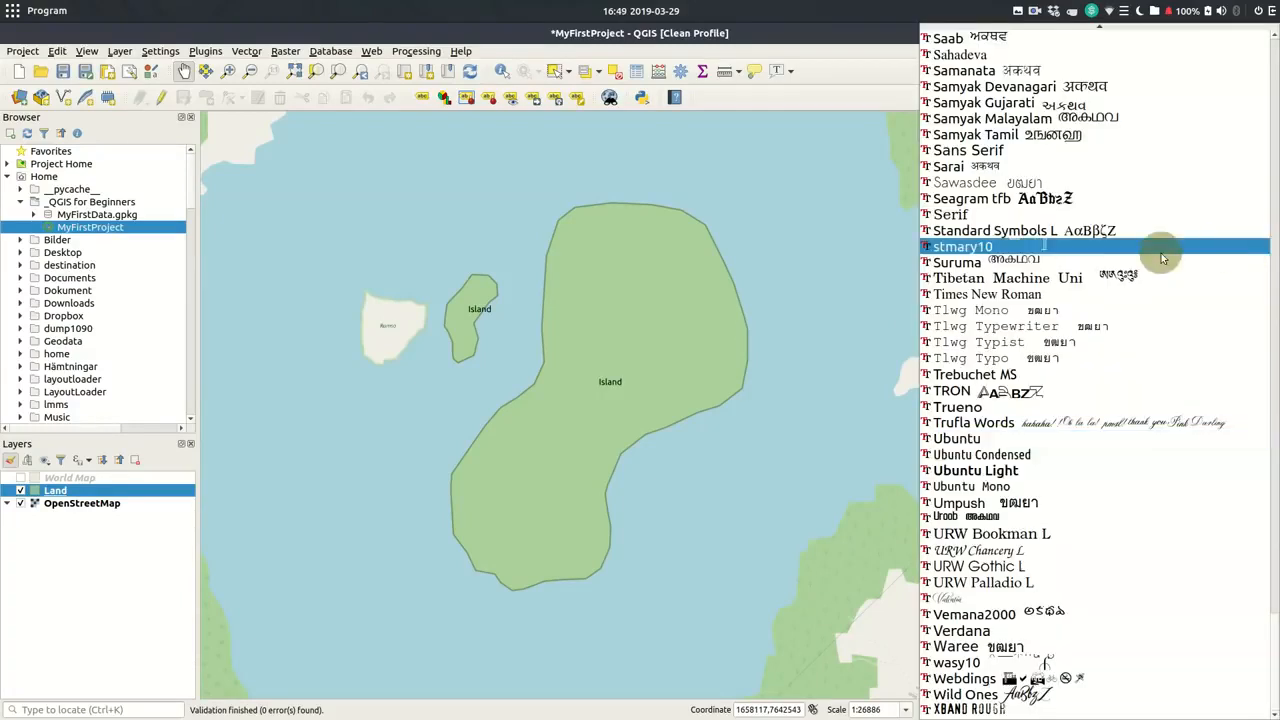
scroll(1276, 340, up, 10)
click(1040, 550)
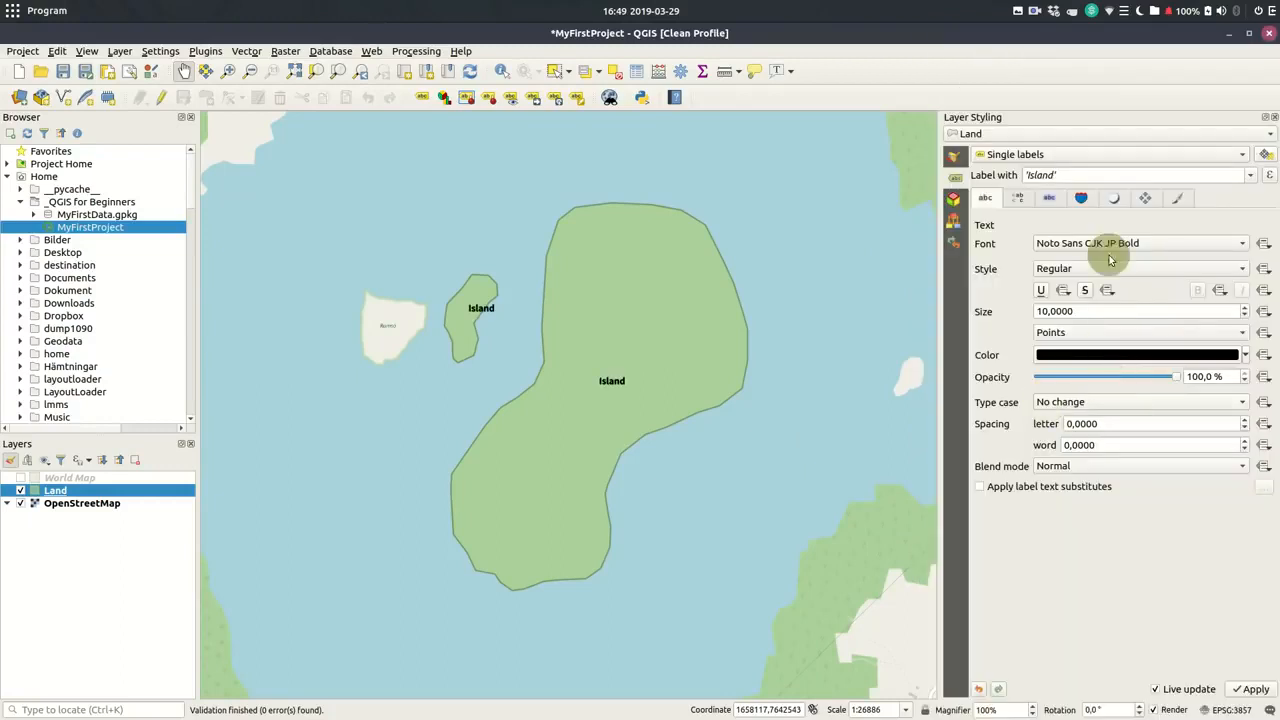
Set the Land label size to 18 points, the text color to a darker green, and the letter spacing to 3.5
scroll(1166, 311, up, 8)
click(1247, 355)
click(1084, 448)
click(1097, 391)
mouse_move(1084, 448)
mouse_down()
mouse_move(1088, 404)
mouse_move(1098, 461)
mouse_up()
click(1012, 438)
scroll(1130, 426, down, 2)
scroll(1132, 424, up, 15)
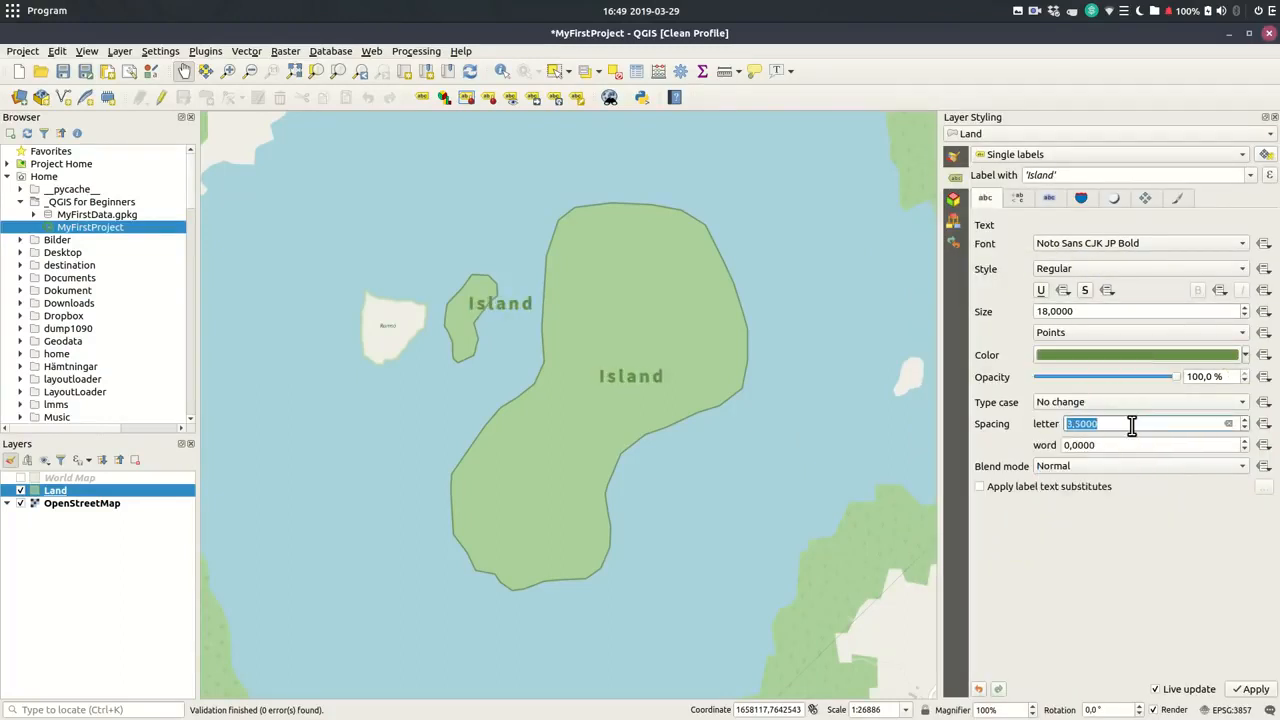
Change the Land label font to Noto Sans Regular with size 23 points and letter spacing 5.5
click(1240, 243)
click(1062, 134)
click(1241, 268)
click(1130, 268)
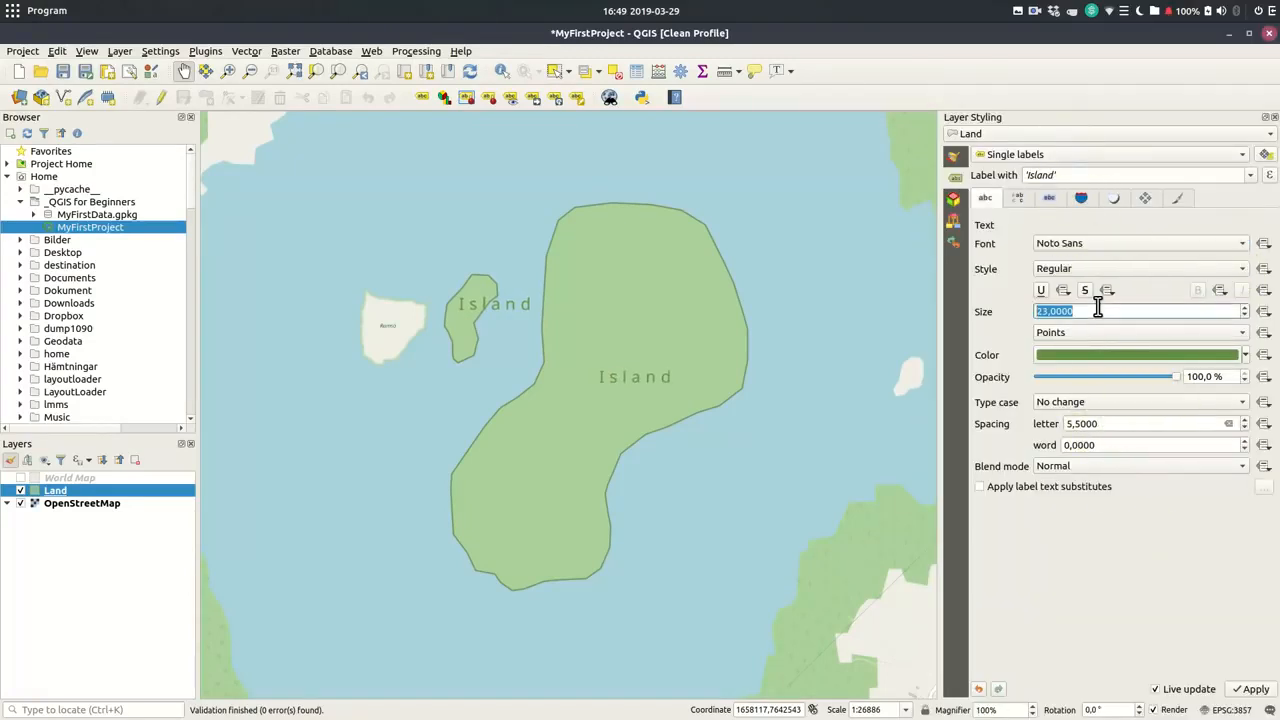
Turn on a text buffer for the Land labels and add a drop shadow with 54.5% opacity
click(1049, 197)
click(980, 243)
double_click(1137, 264)
click(1113, 197)
click(980, 243)
click(1118, 437)
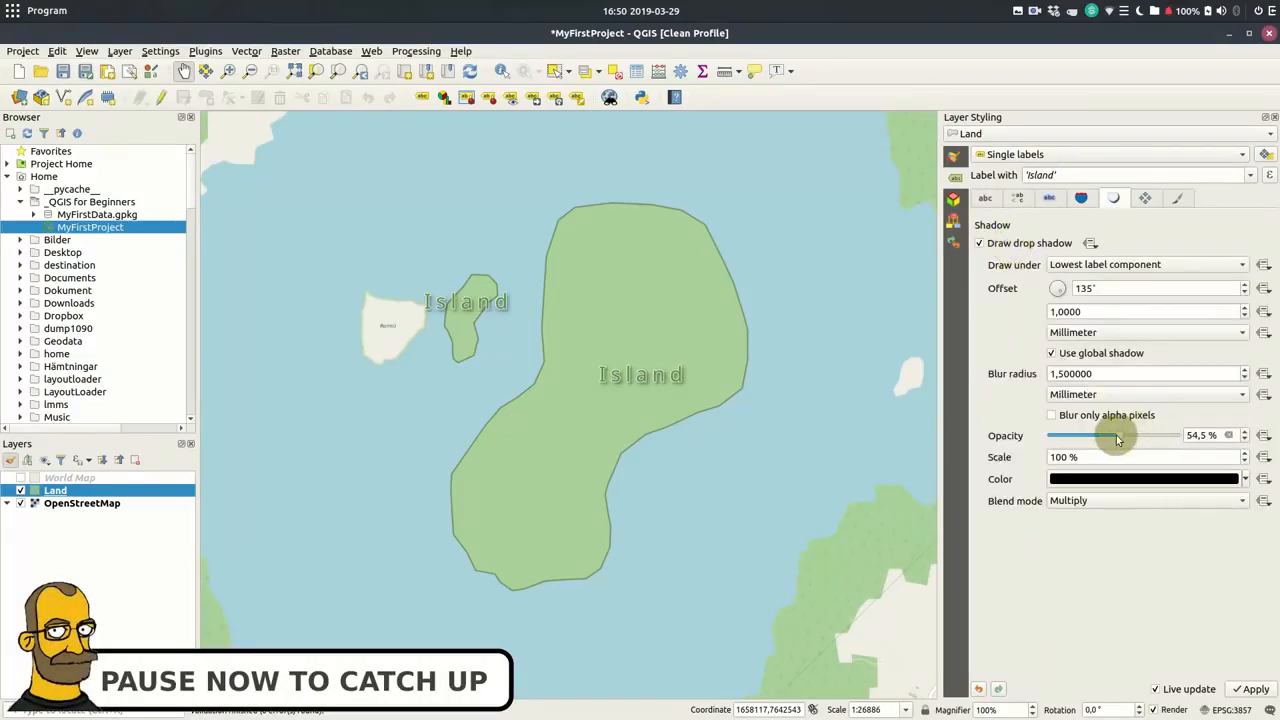
Try the Using perimeter and Free placements for the Land labels, and return to Around centroid
click(1145, 197)
click(1076, 290)
click(1118, 270)
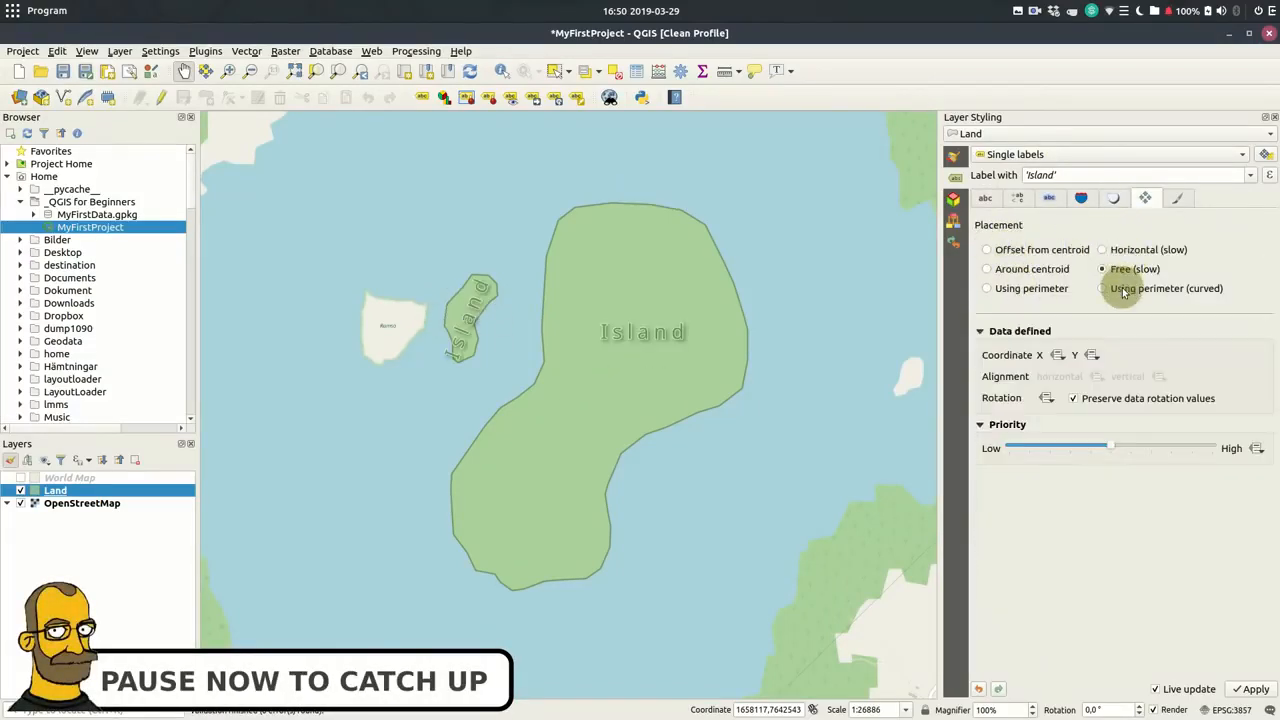
click(1030, 269)
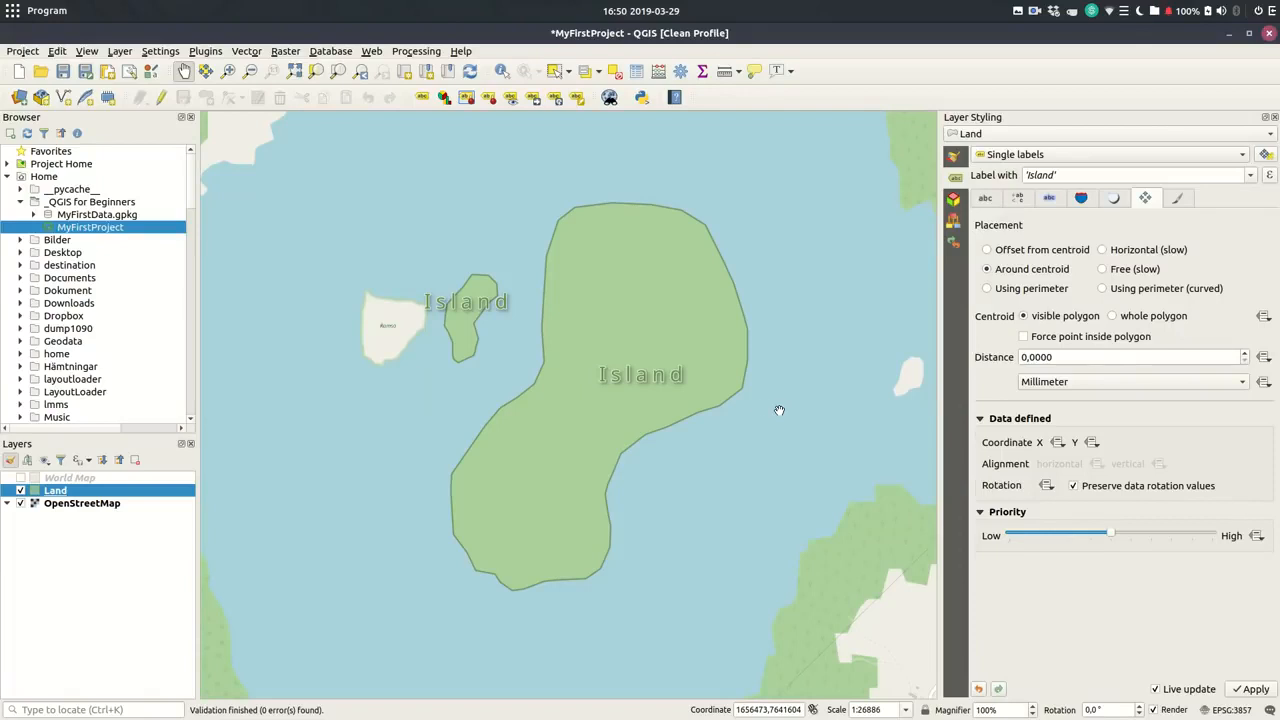
Open Land's attribute table for editing and add a Text (string) field called Name
right_click(61, 492)
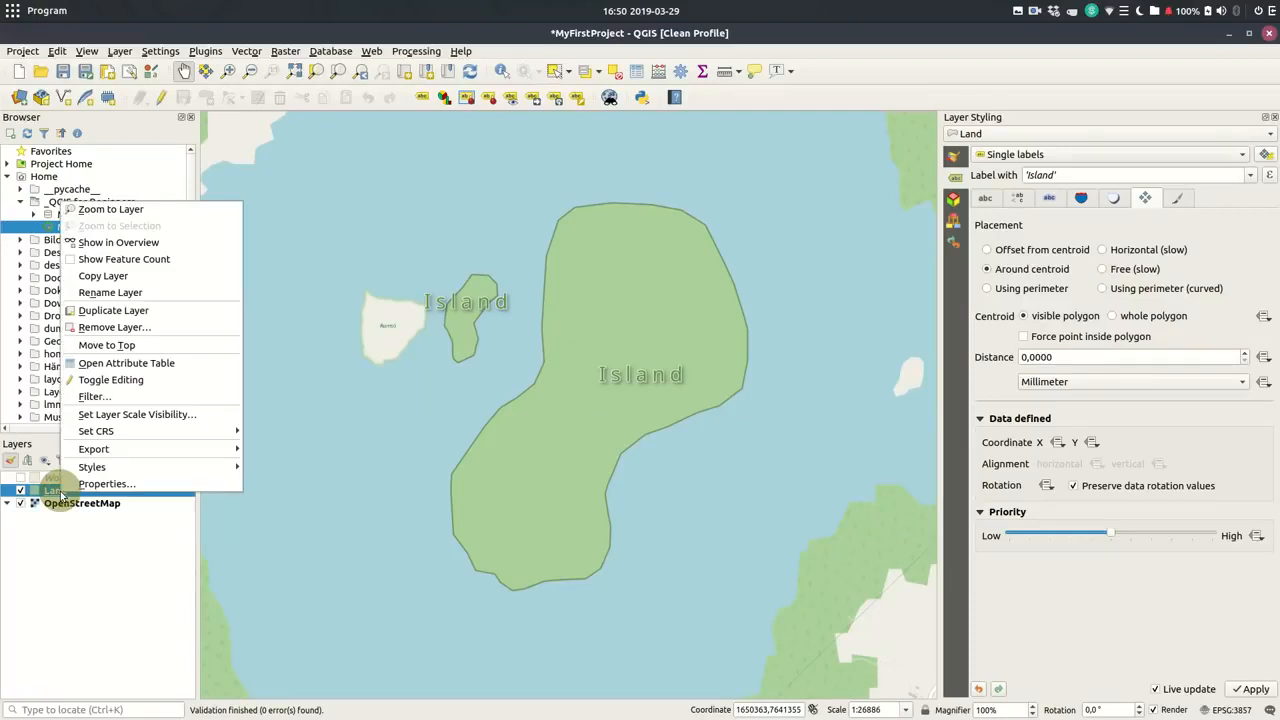
click(148, 365)
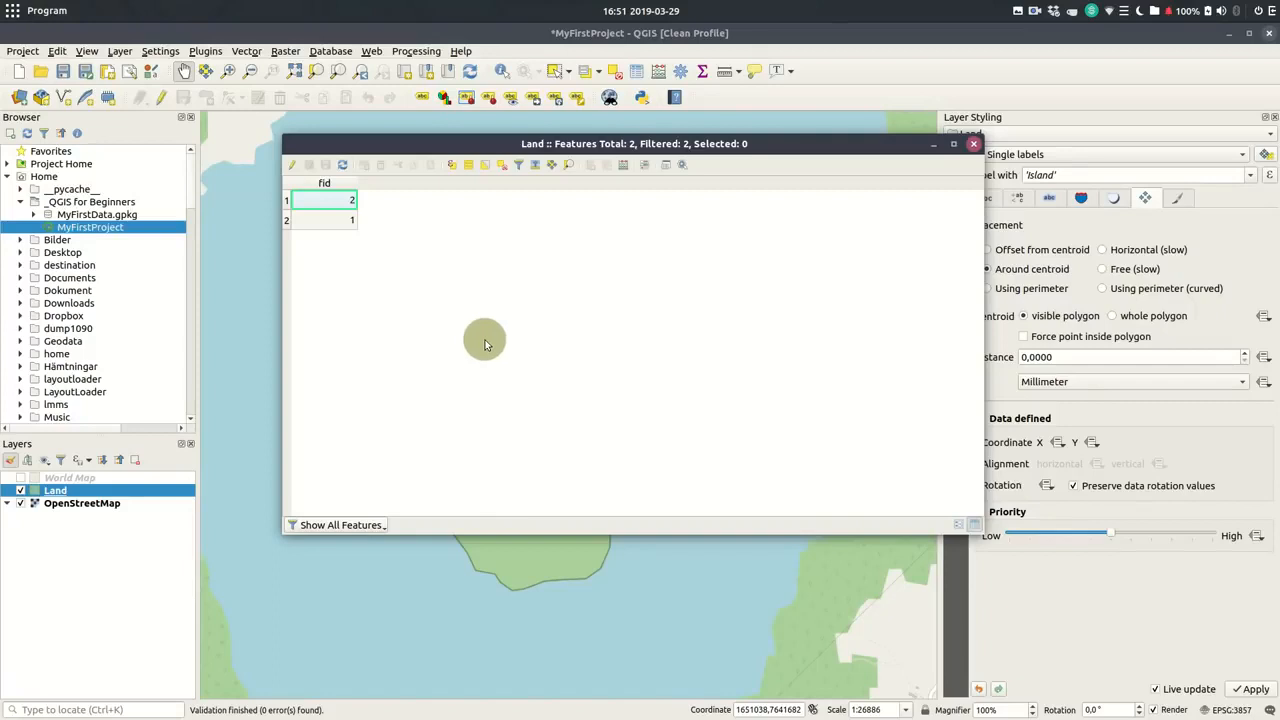
click(293, 168)
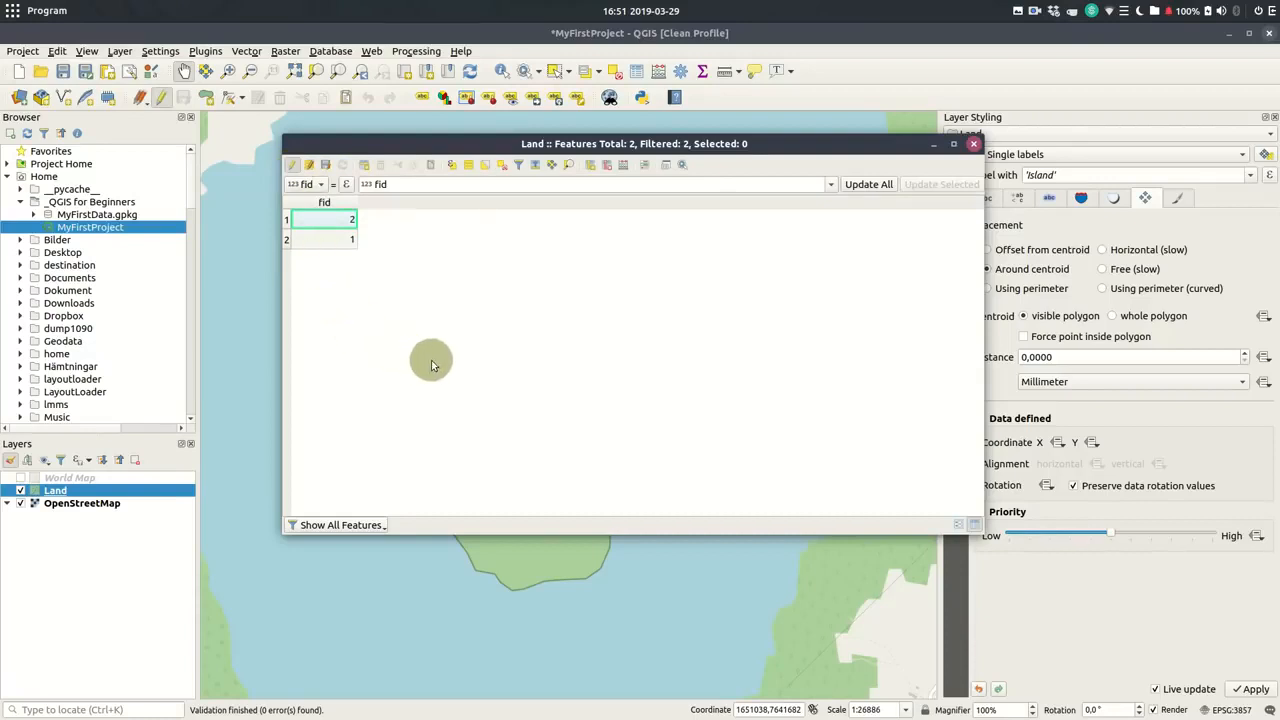
click(590, 166)
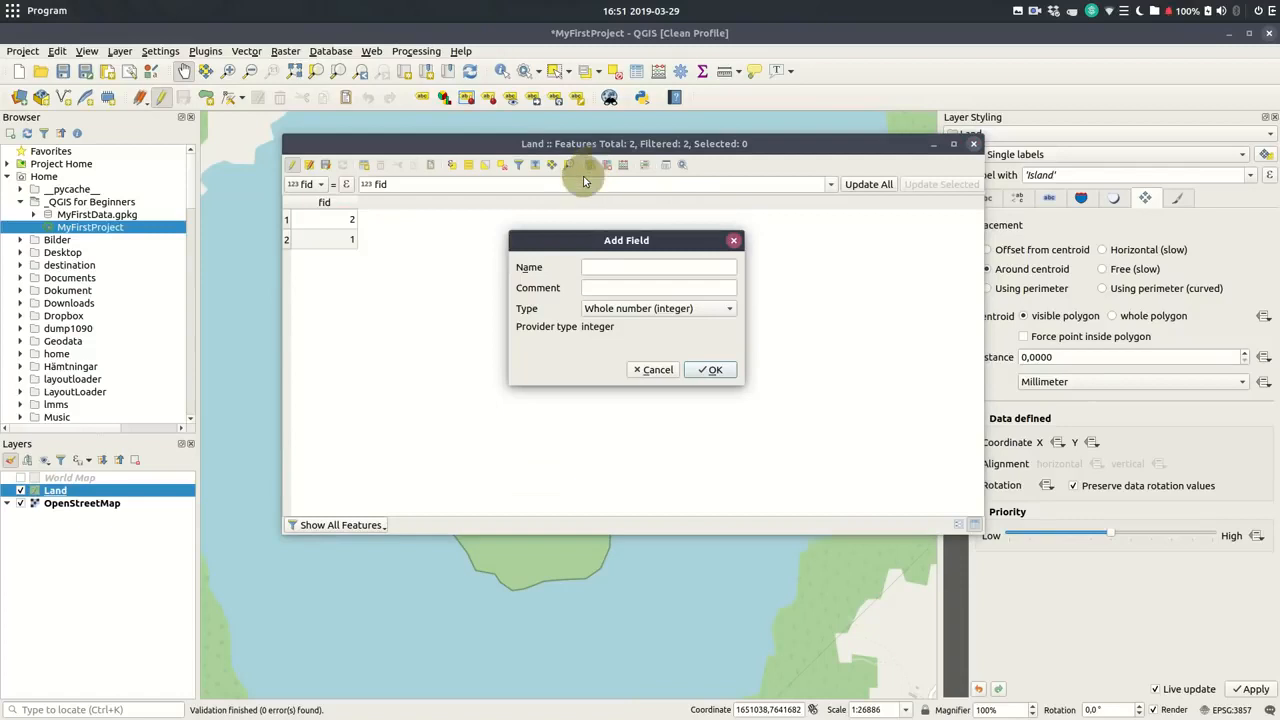
text(Name)
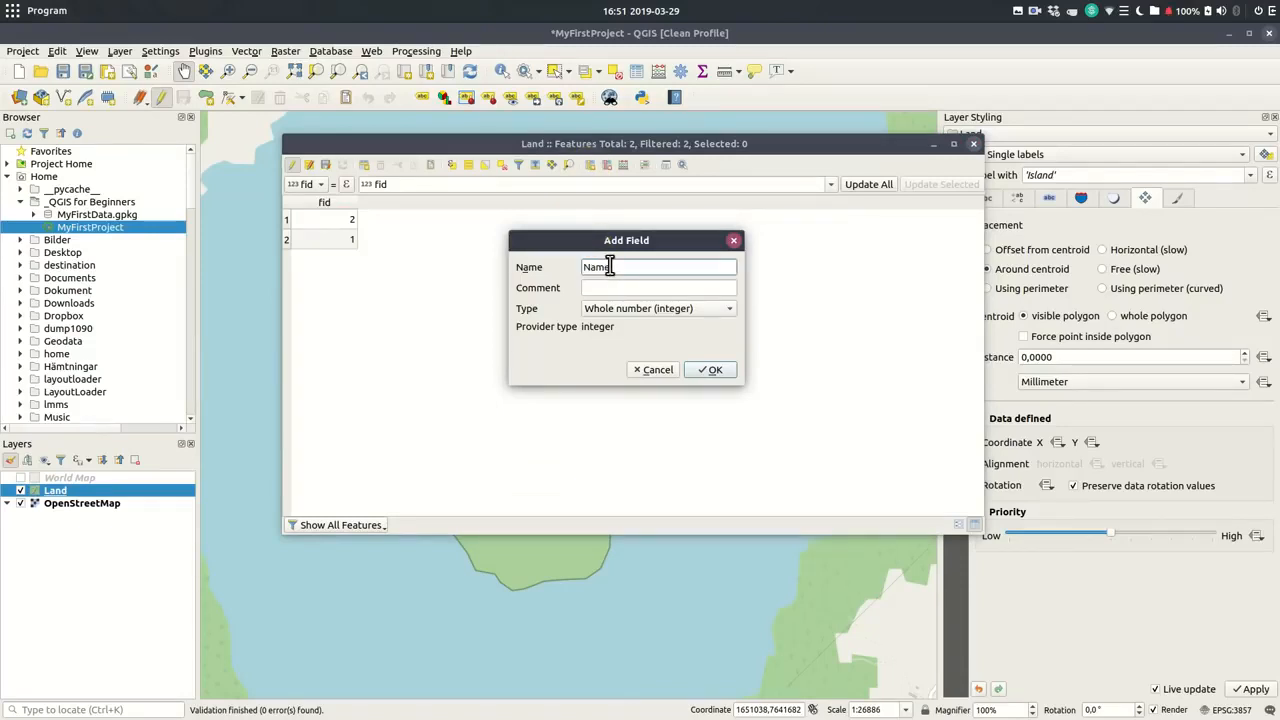
click(688, 308)
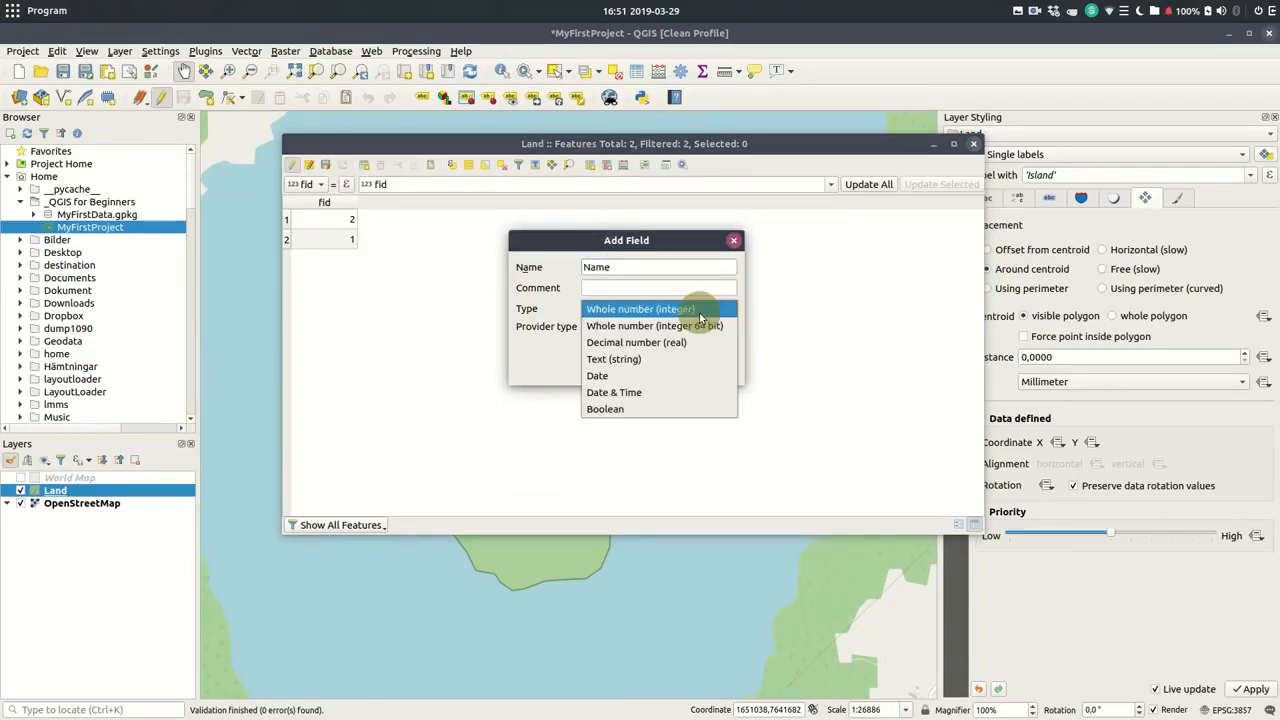
click(650, 360)
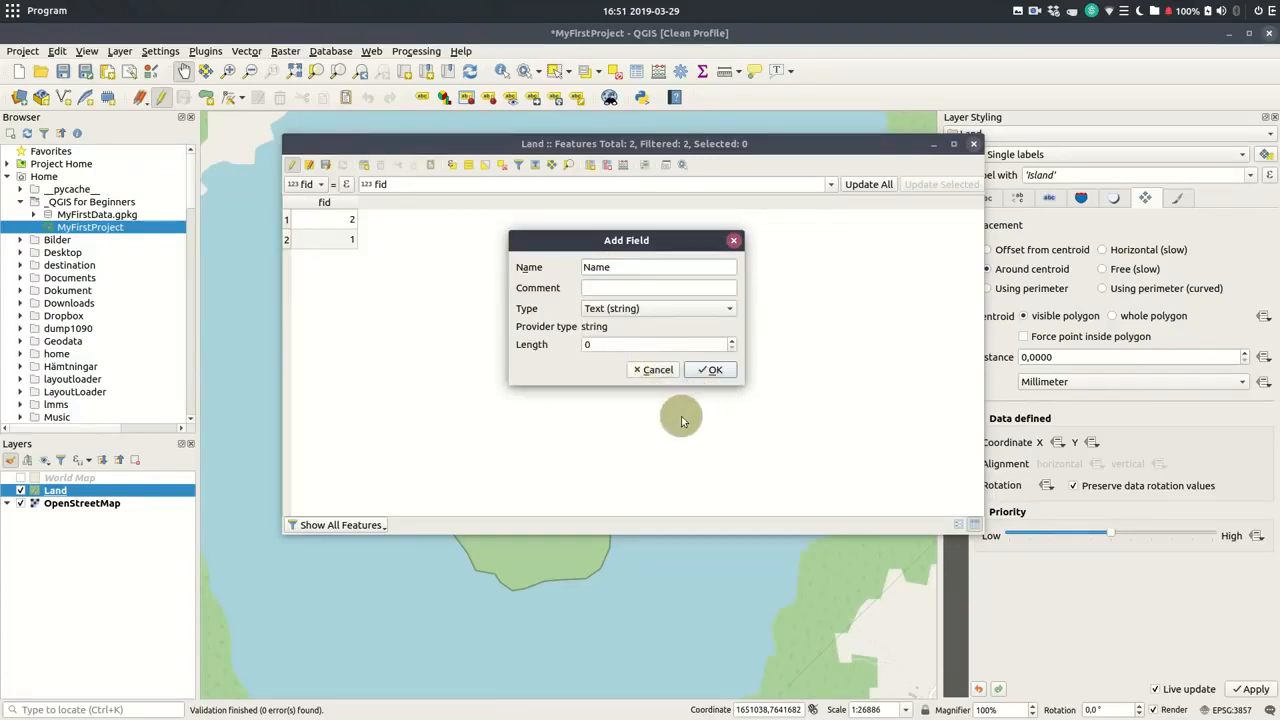
click(649, 346)
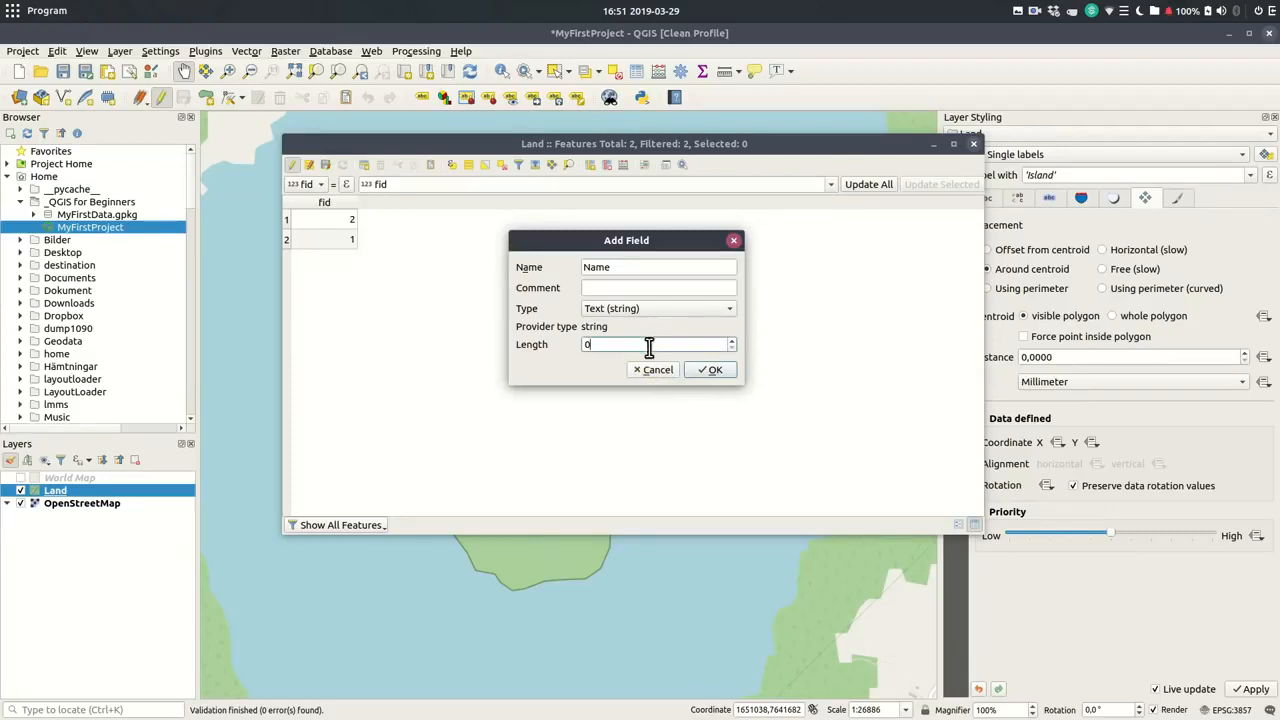
click(714, 374)
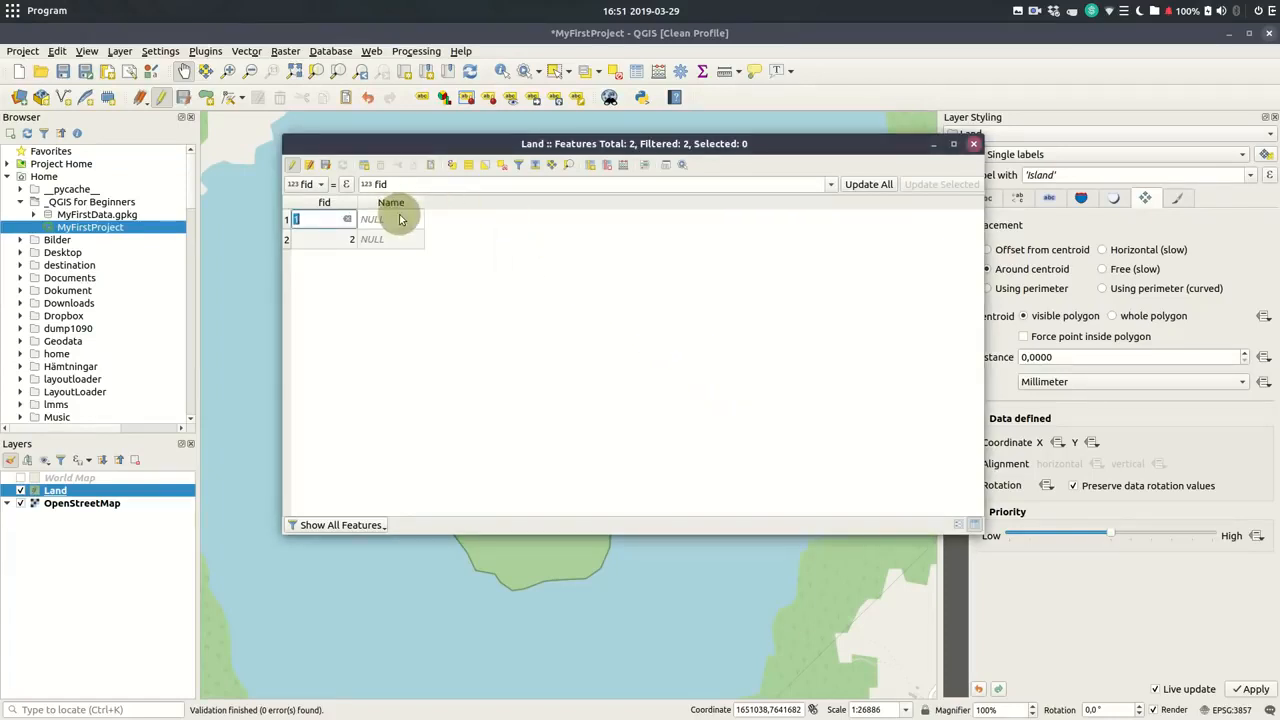
Name the large polygon 'Main Island' and the small one 'Tiny' in the attribute table, and save and finish the editing
drag(450, 150, 890, 206)
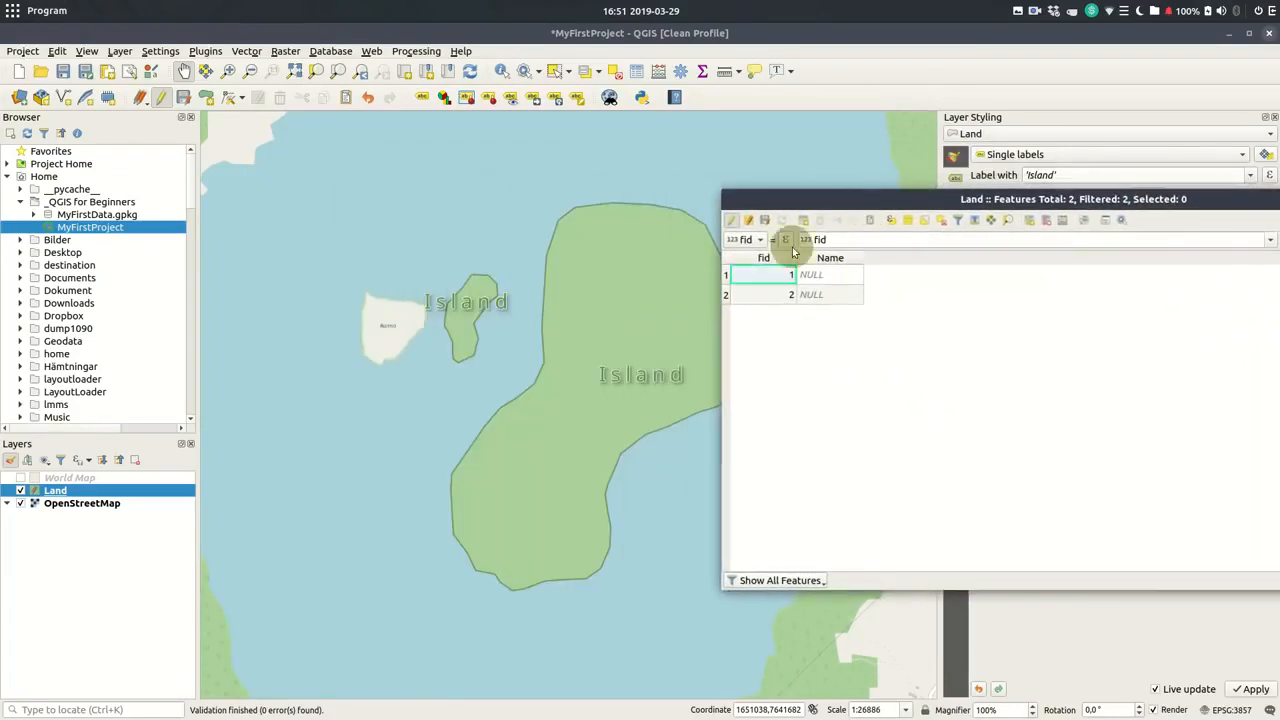
click(729, 280)
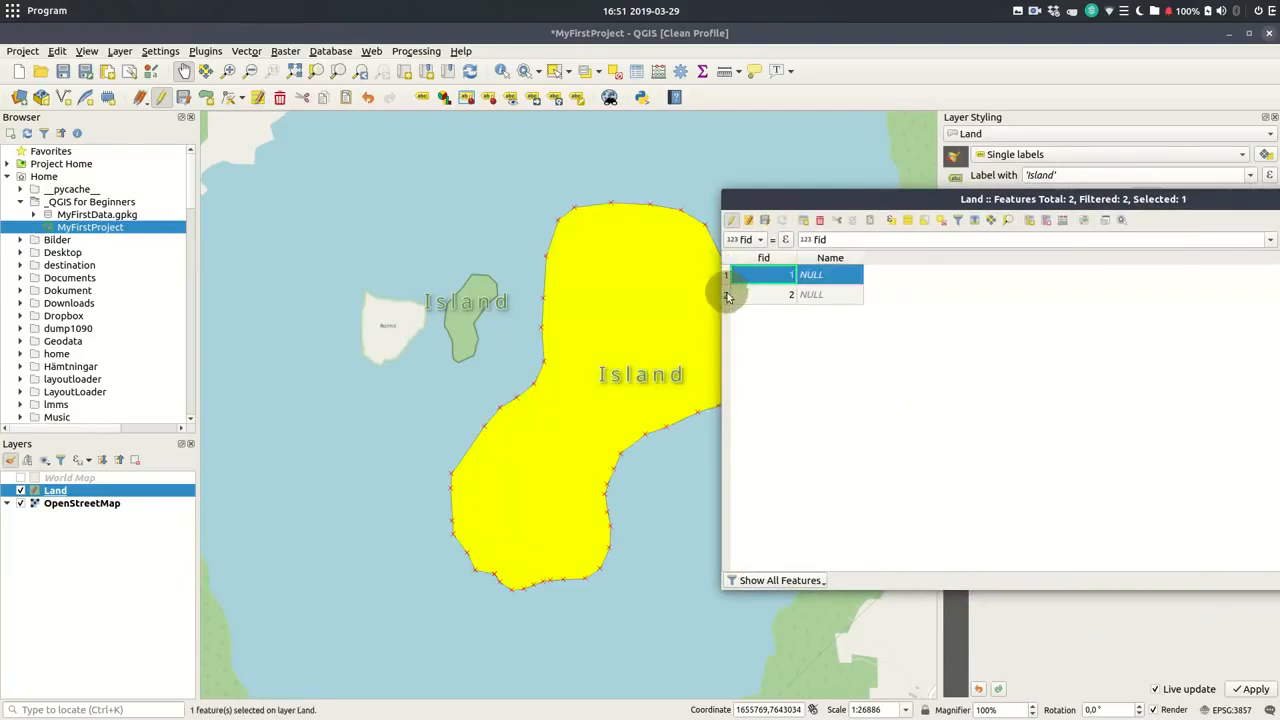
click(727, 294)
click(727, 275)
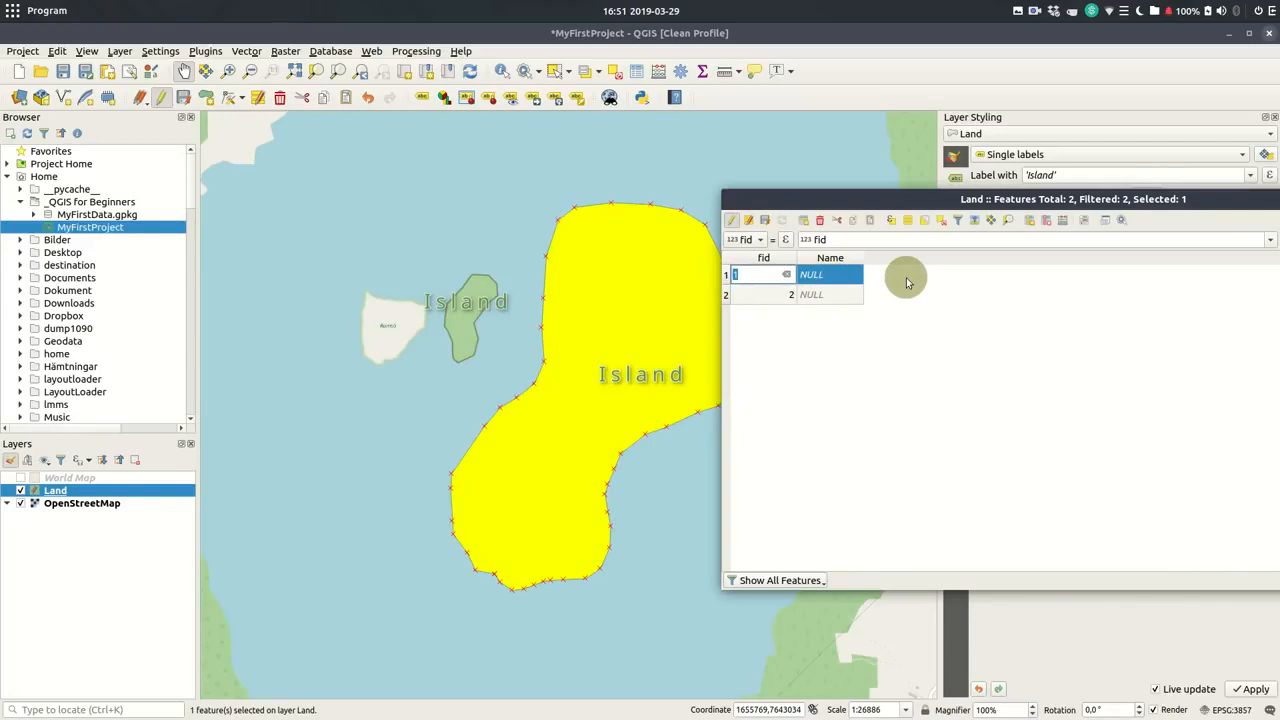
double_click(845, 275)
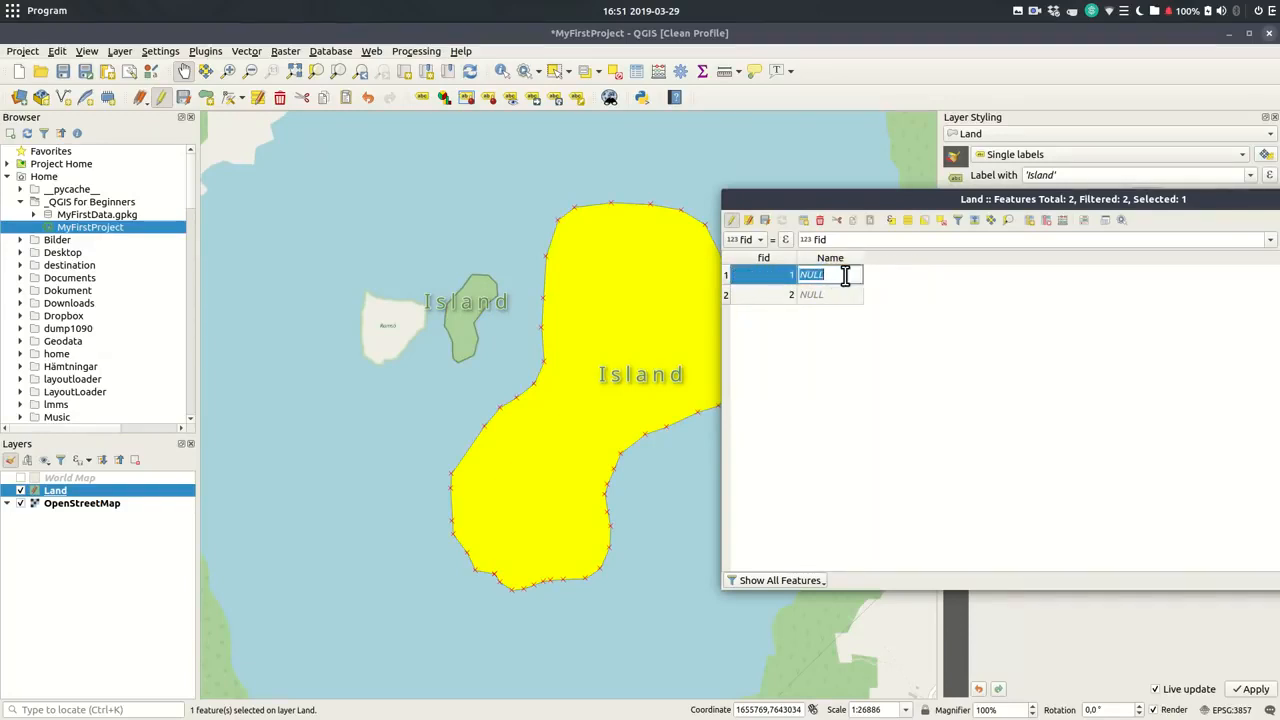
text(Main Island)
double_click(848, 295)
text(Iiny)
key(Return)
click(765, 222)
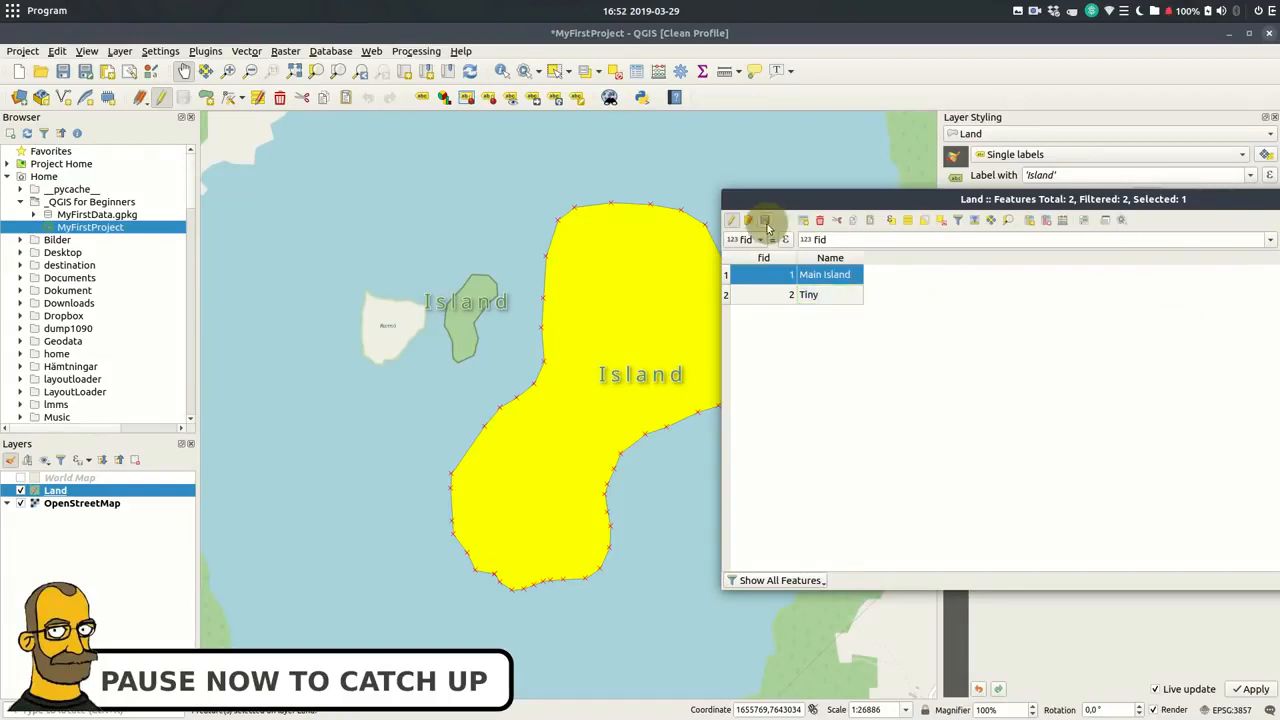
click(731, 220)
drag(894, 200, 438, 220)
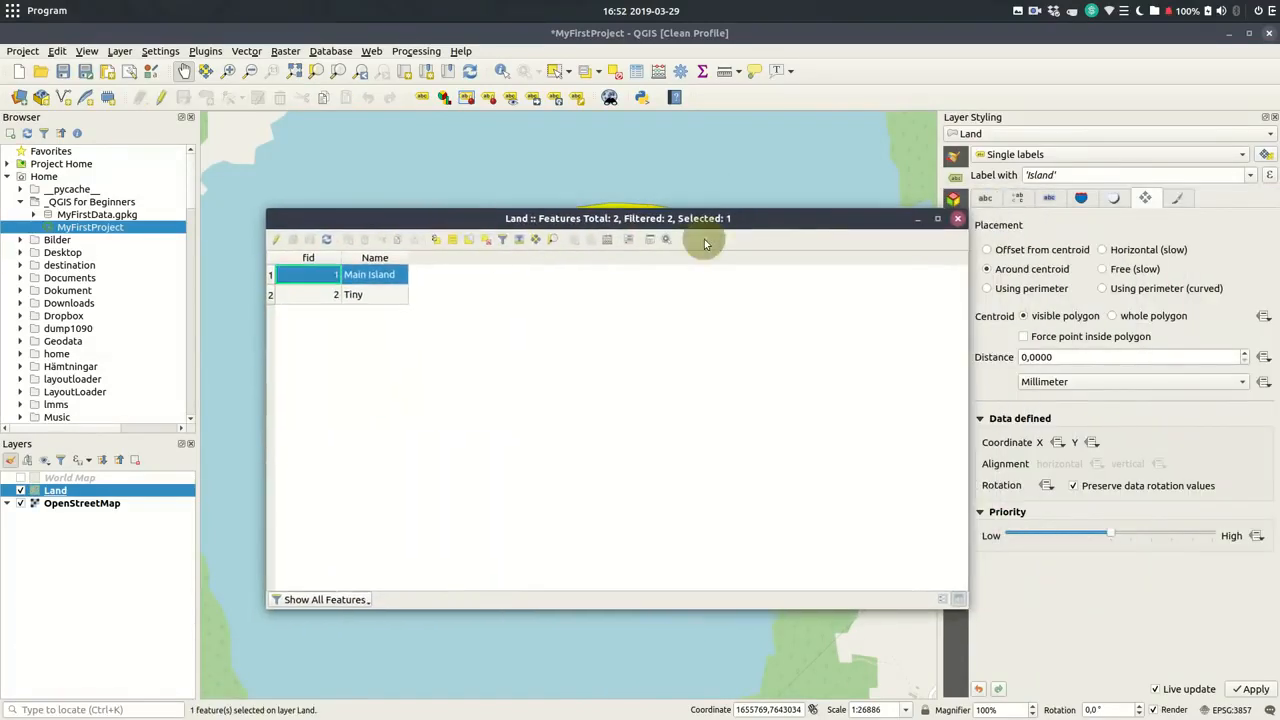
click(957, 219)
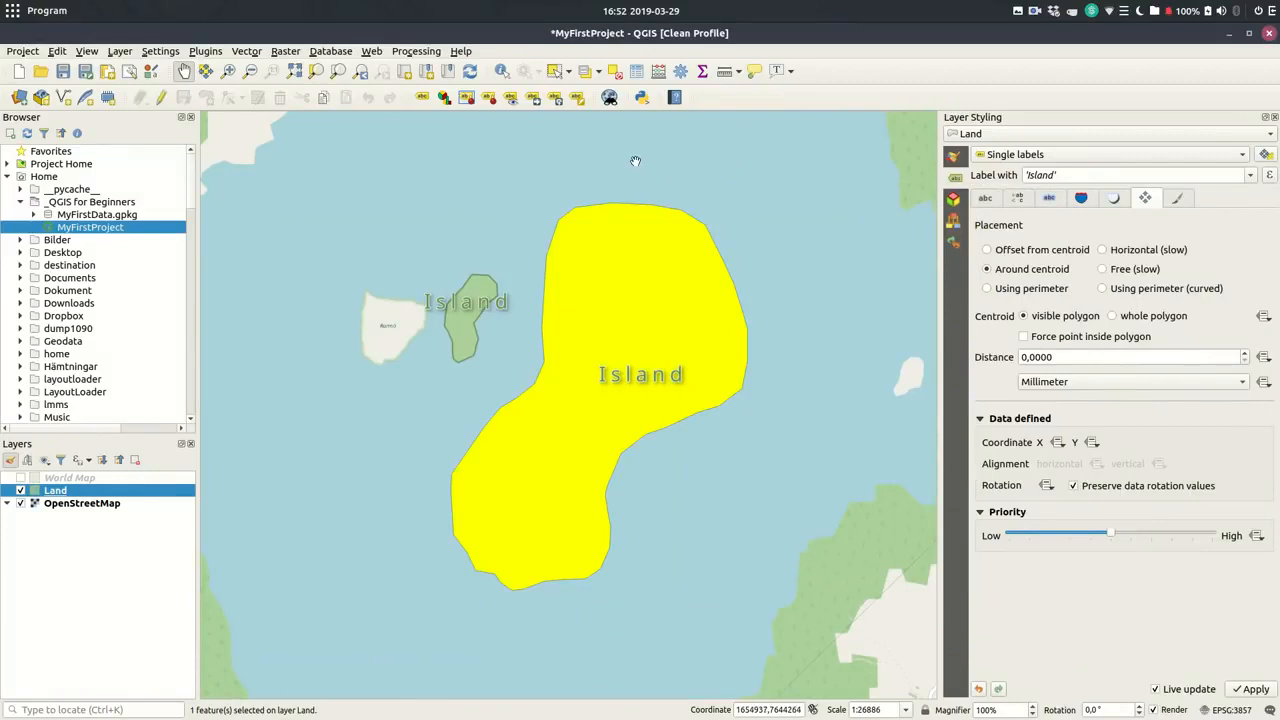
Clear the feature selection and label the Land layer with the Name field
click(614, 73)
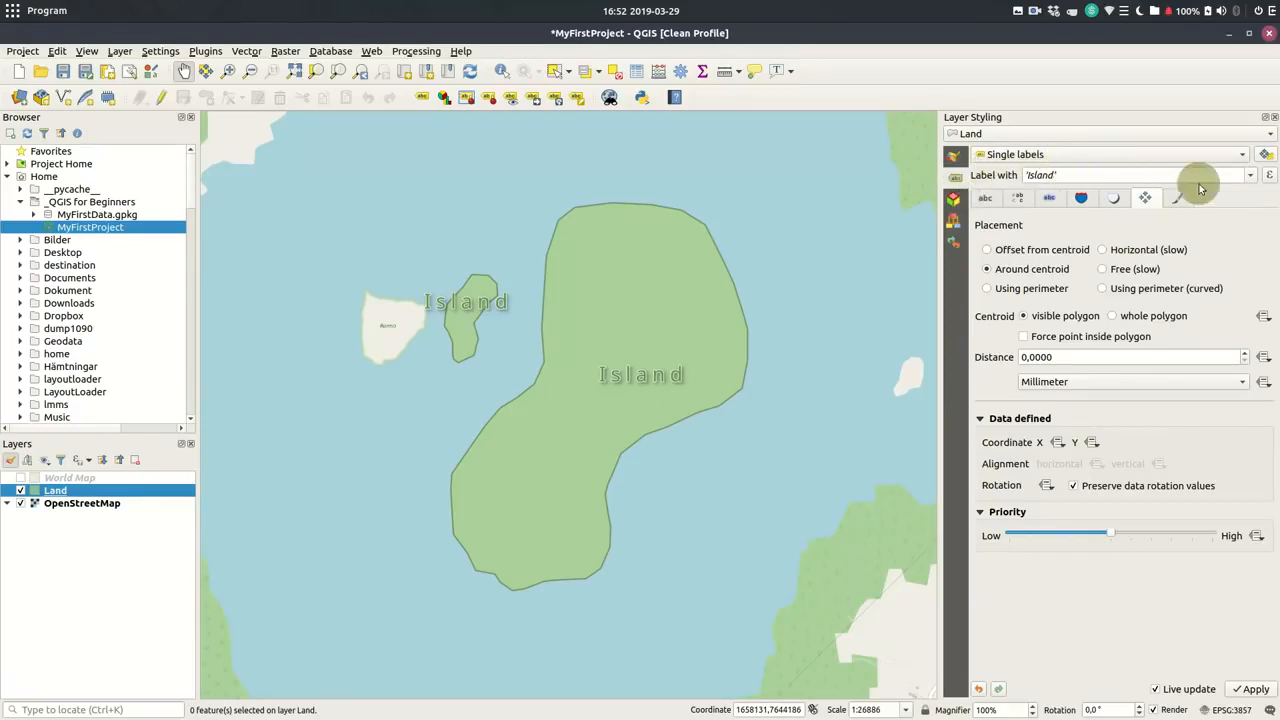
click(1249, 176)
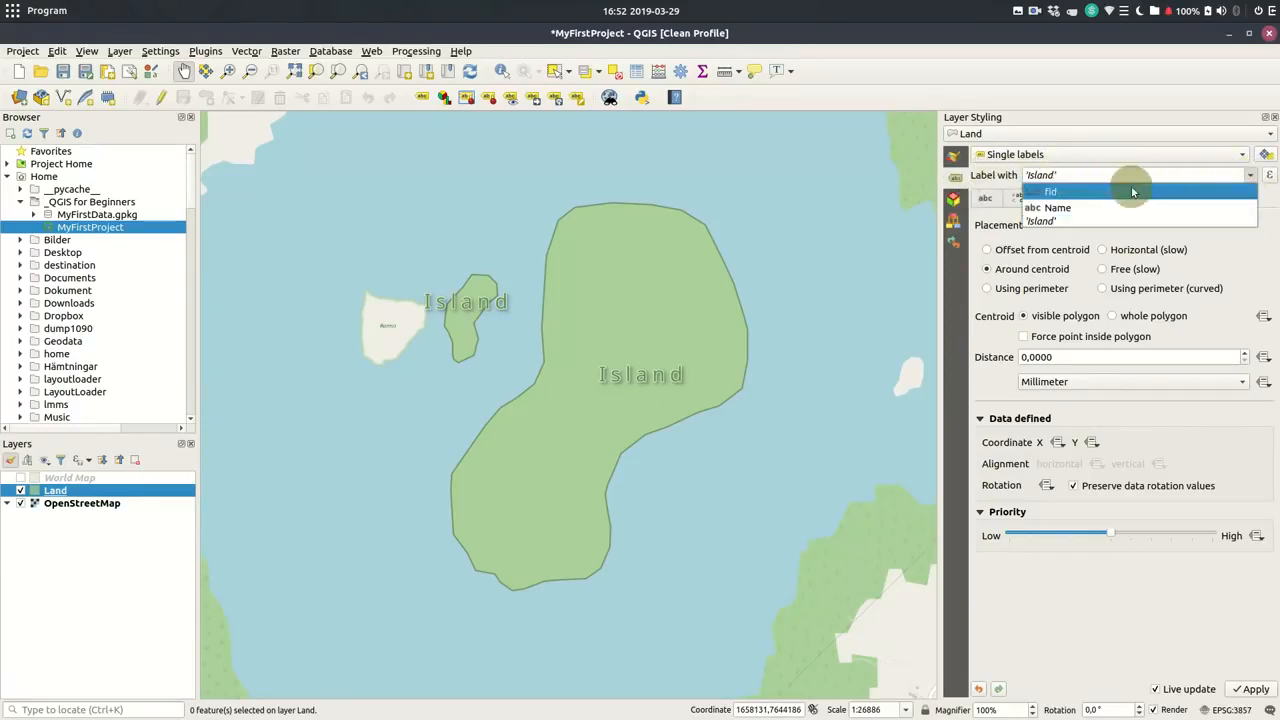
click(1090, 208)
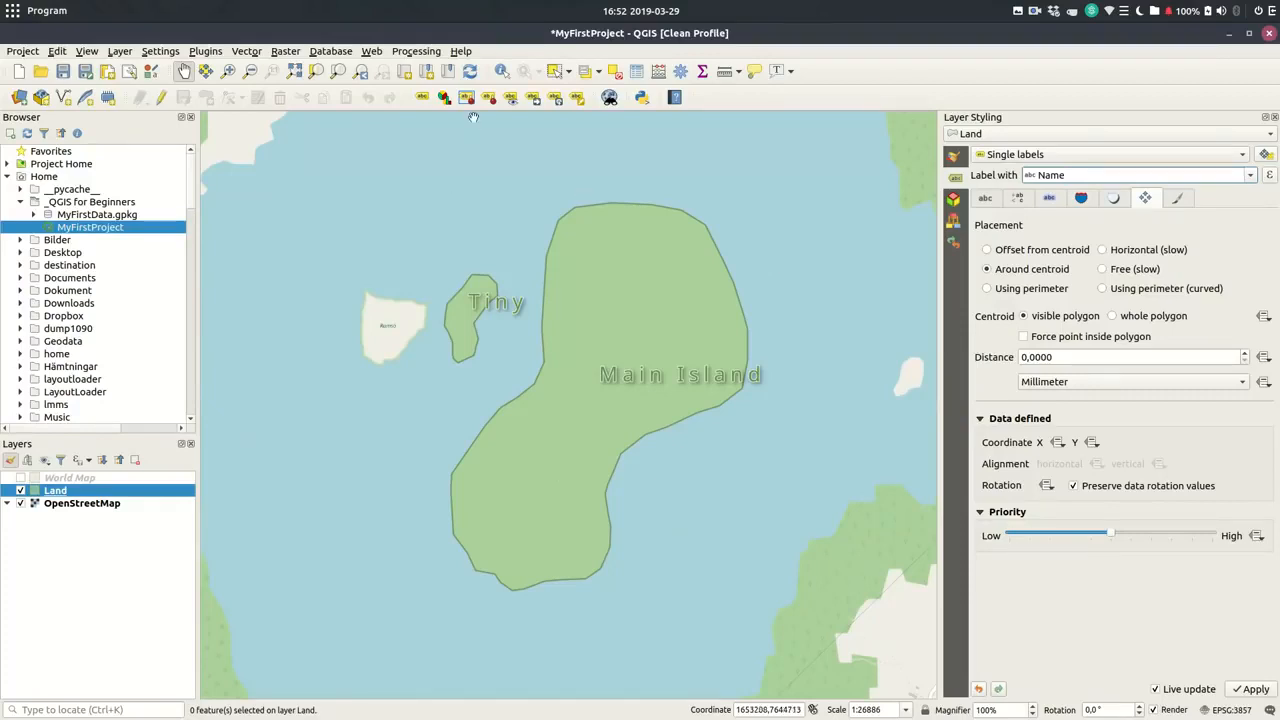
Digitize a new very small Land polygon just northwest of the Tiny island and name it 'Micro'
click(161, 99)
click(205, 97)
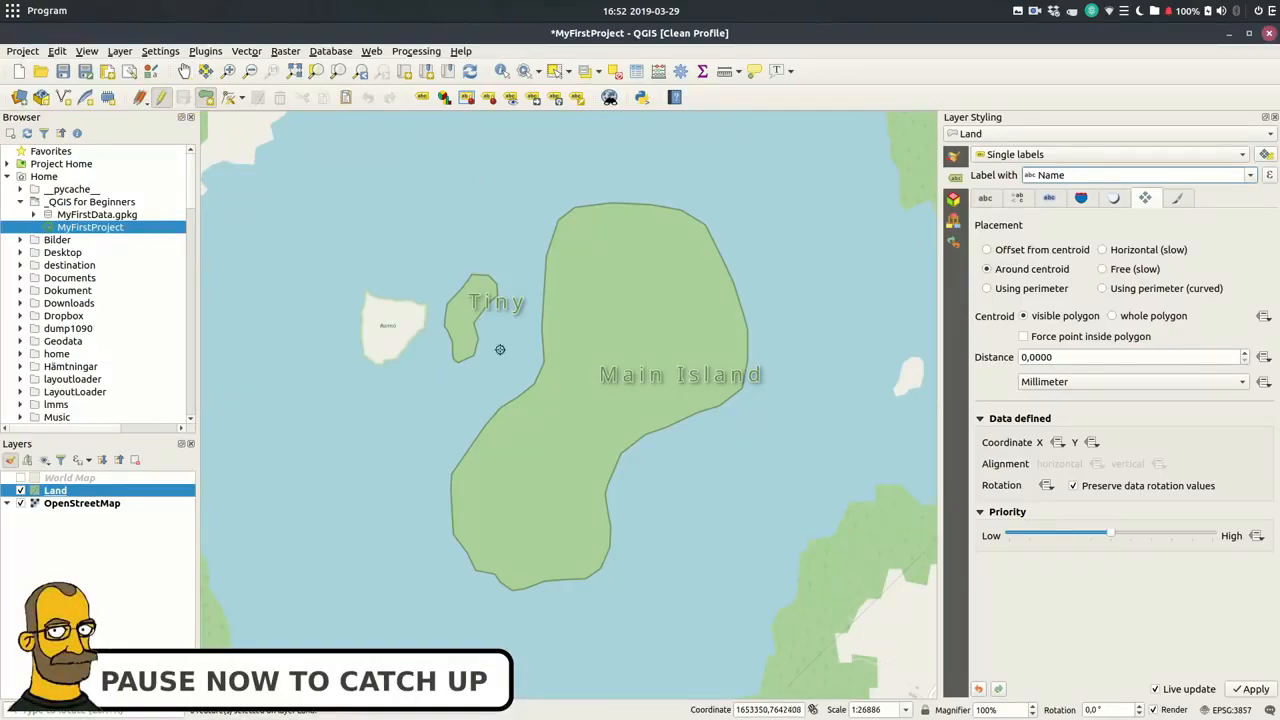
click(429, 234)
click(401, 240)
click(411, 261)
click(424, 253)
click(433, 246)
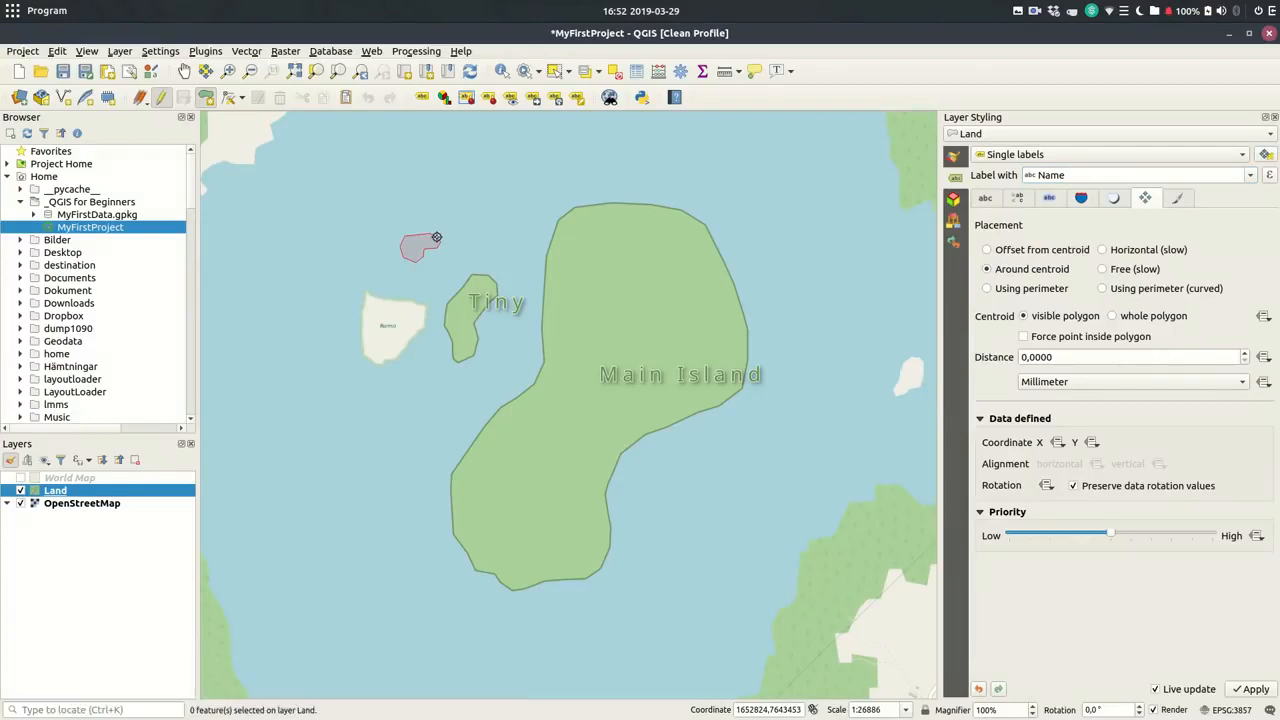
right_click(436, 237)
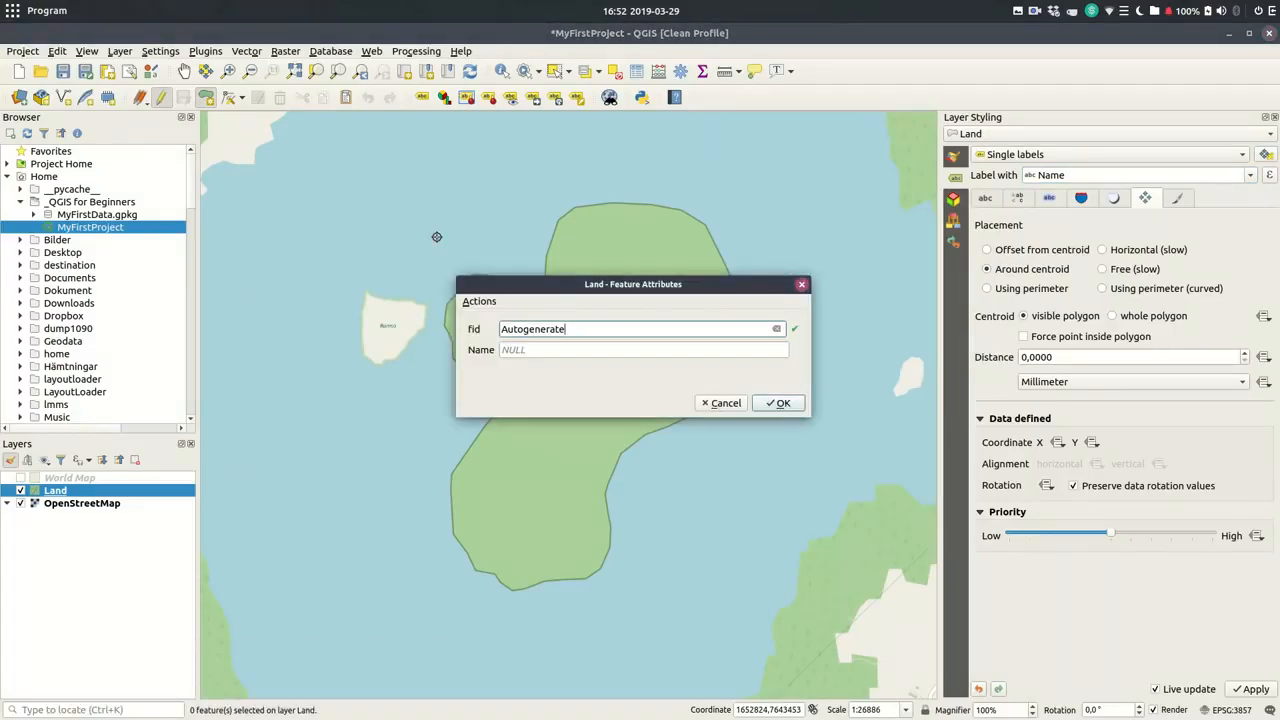
click(538, 351)
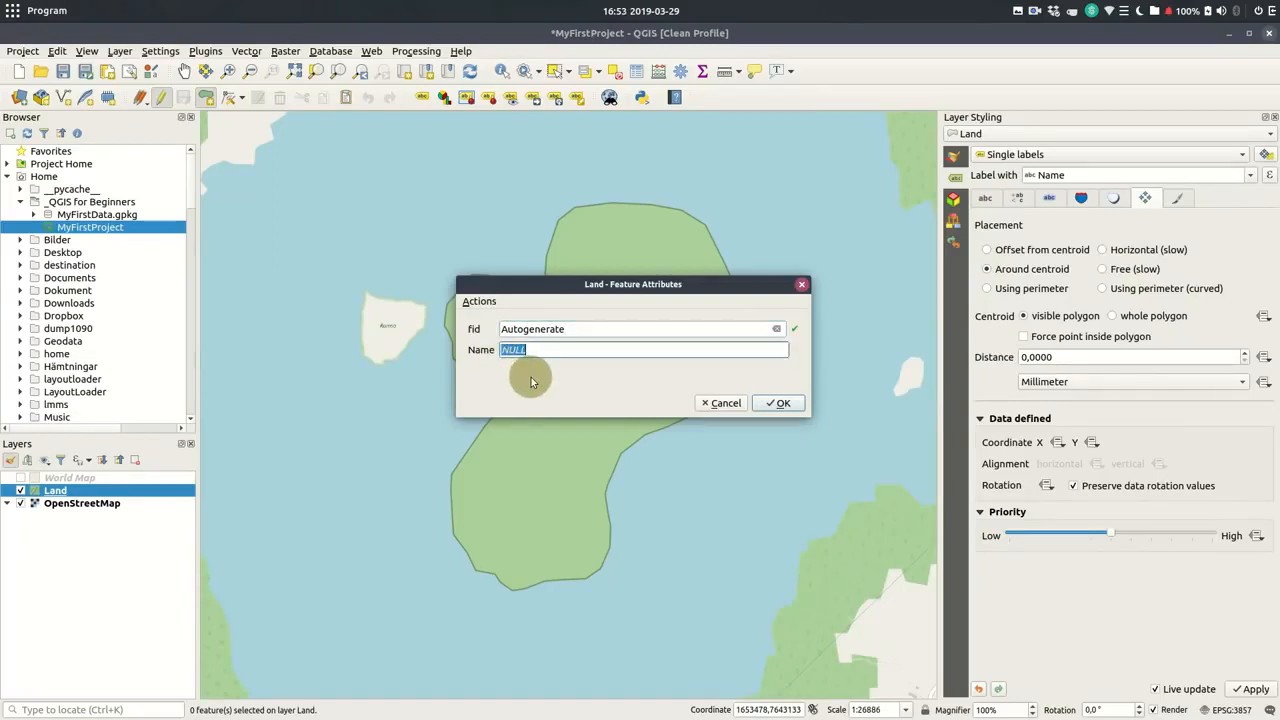
text(Micro)
click(779, 404)
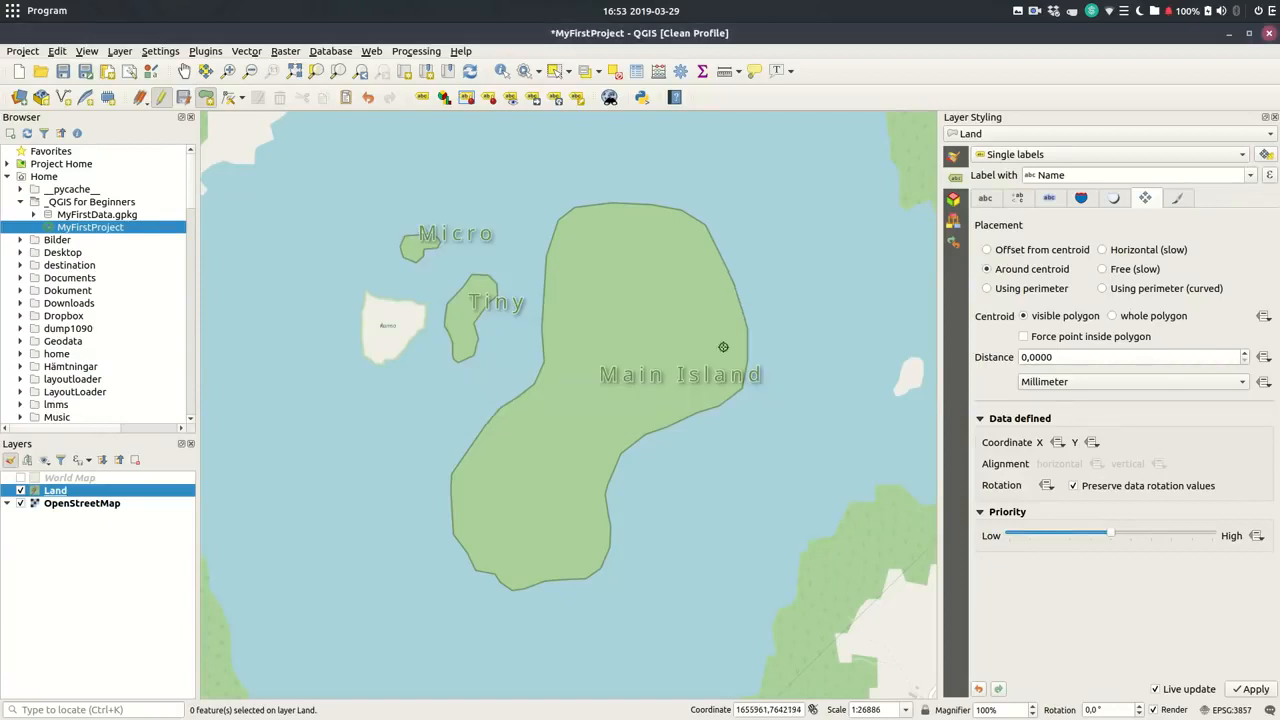
Save the Land layer edits, end editing, and save the project
click(183, 97)
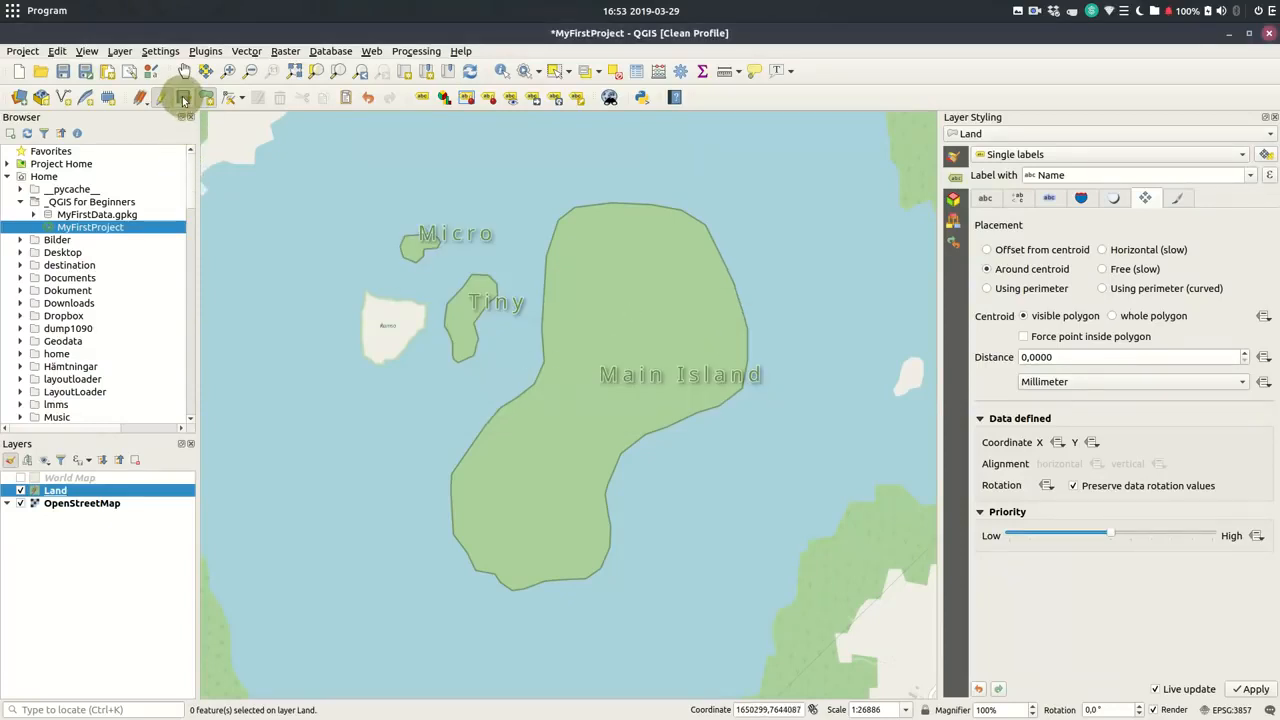
click(165, 100)
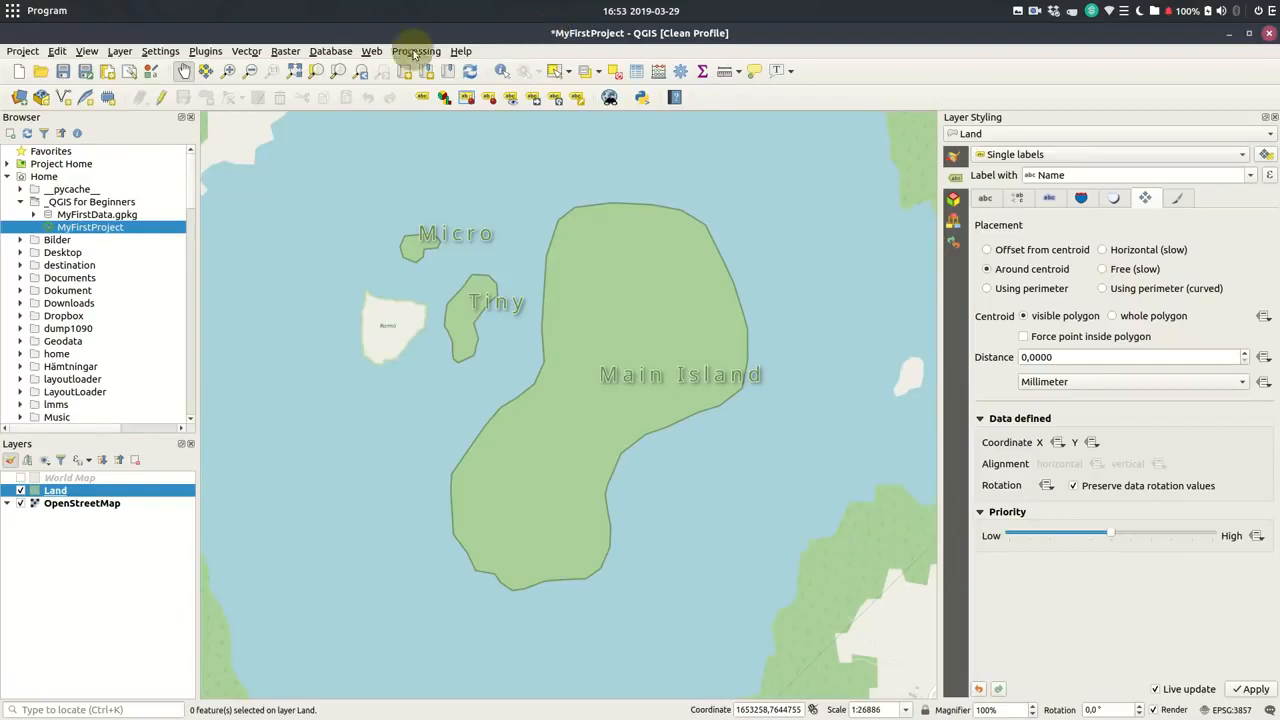
click(63, 72)
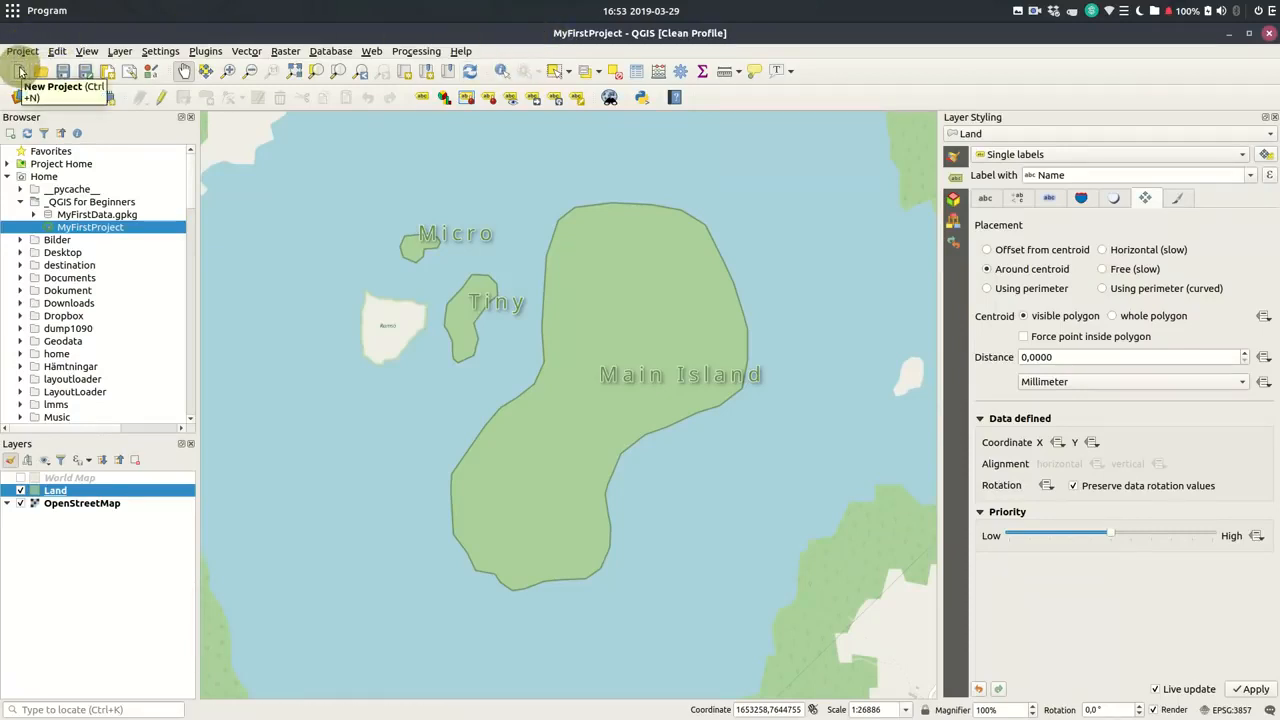
Start a new empty project and add the Land layer from MyFirstData.gpkg to the map
click(20, 71)
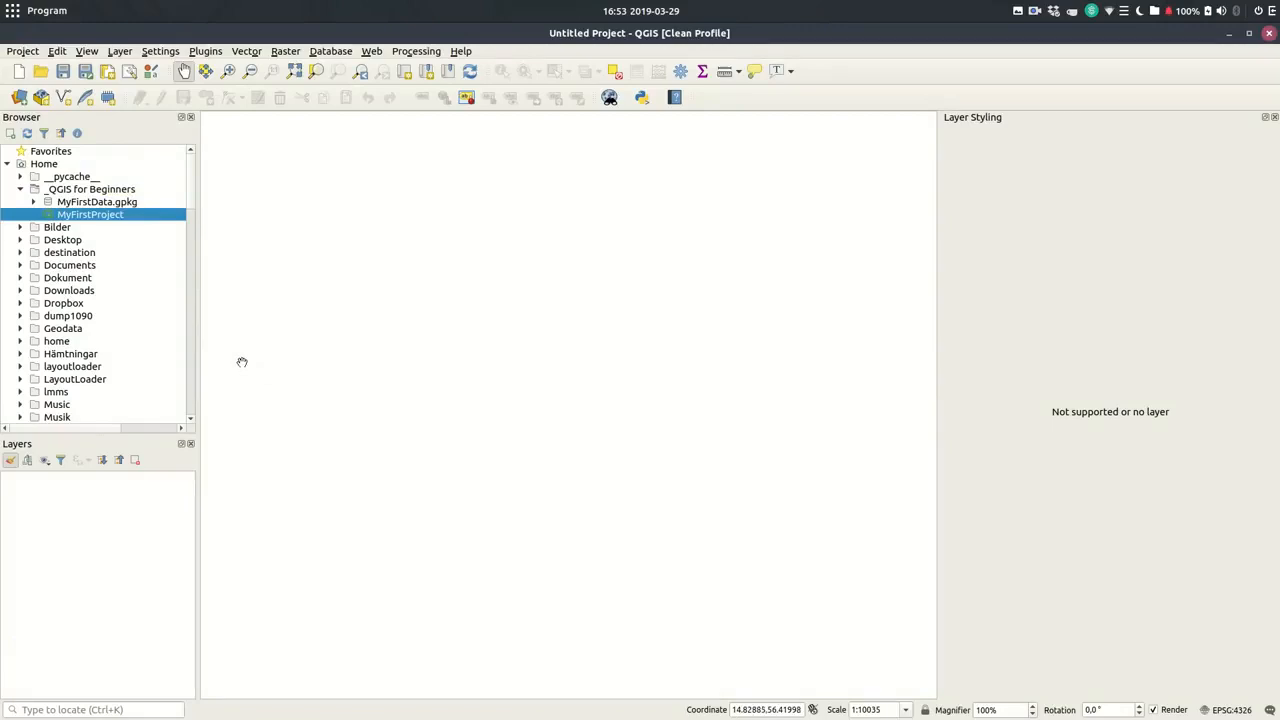
click(33, 203)
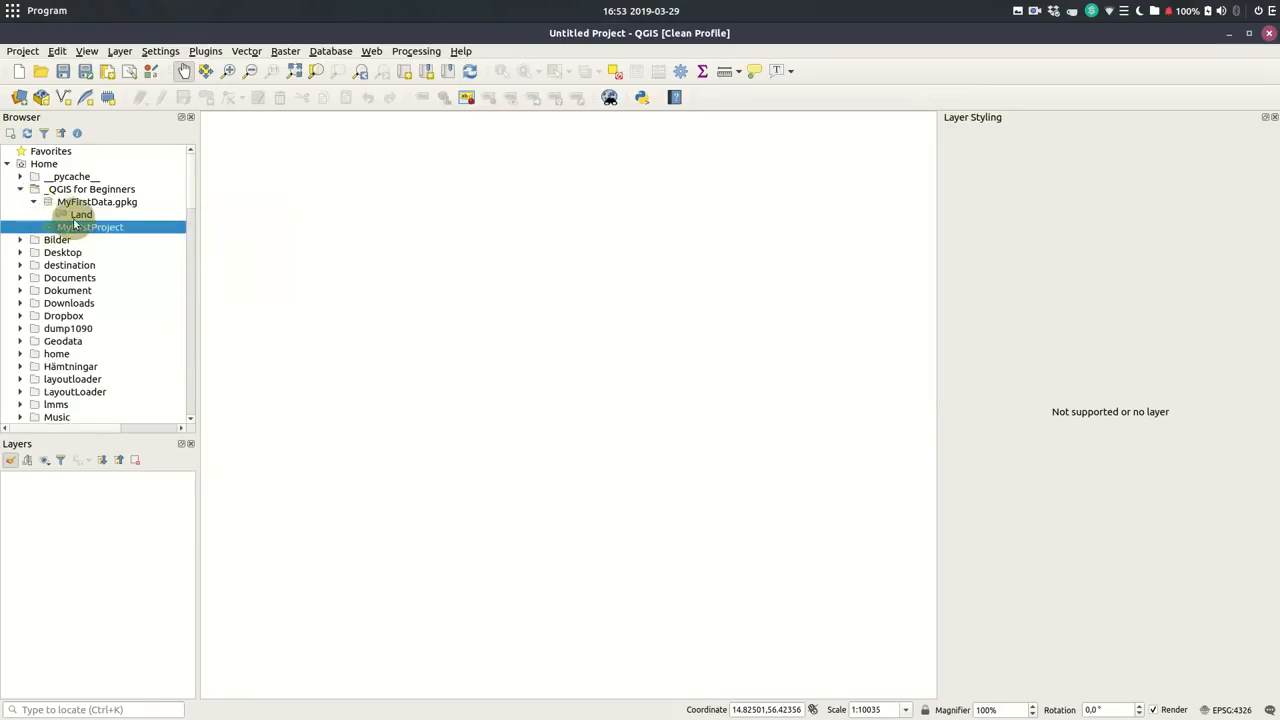
drag(68, 216, 286, 245)
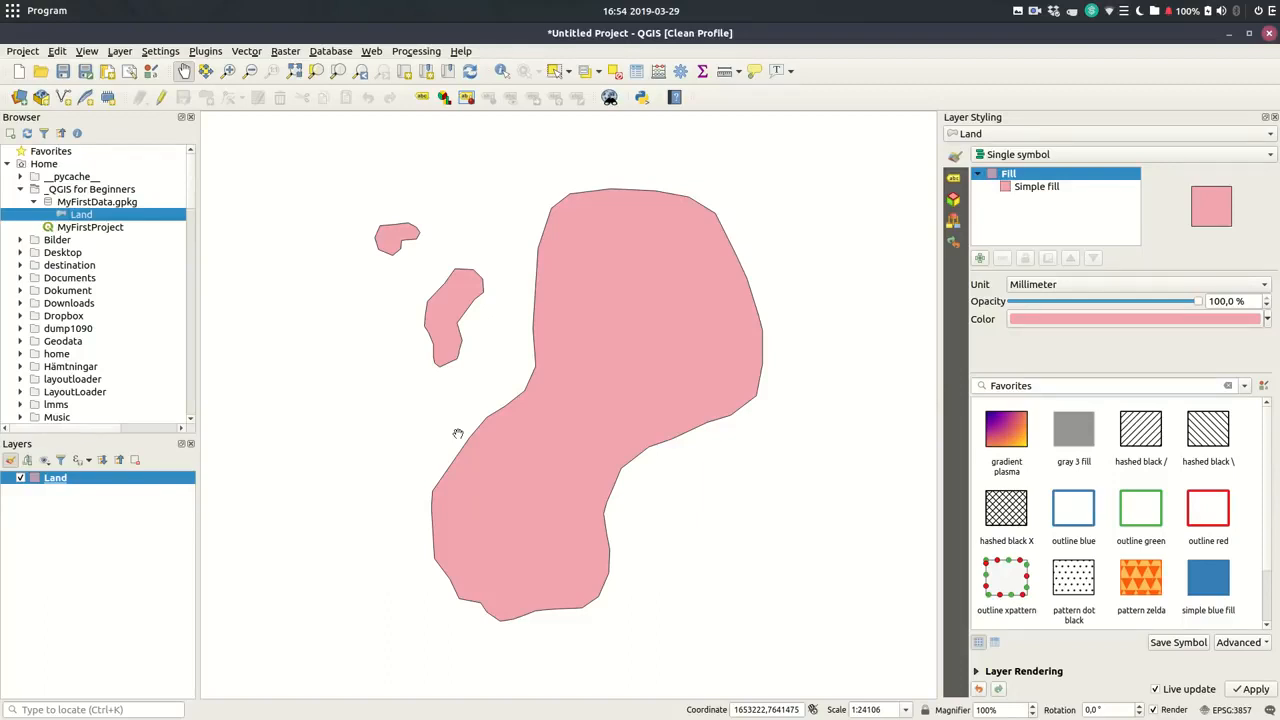
Open MyFirstProject without saving the current untitled project, and select its Land layer
drag(110, 227, 294, 272)
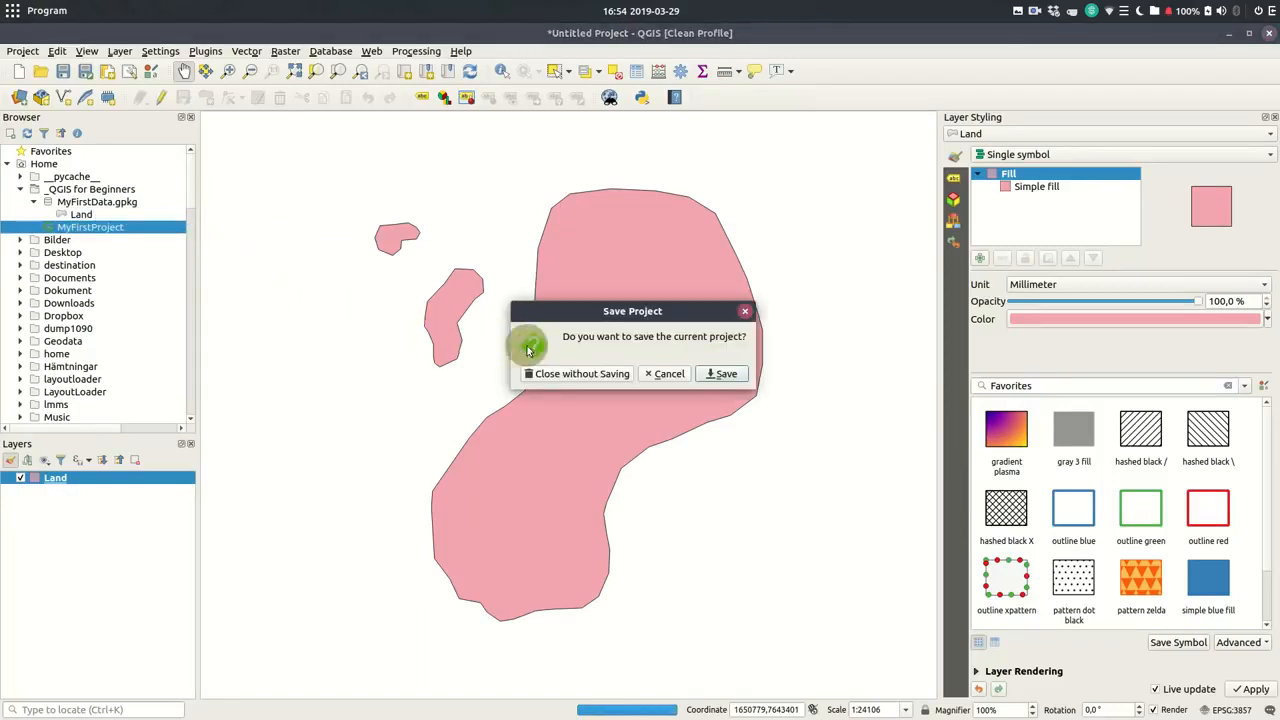
click(616, 378)
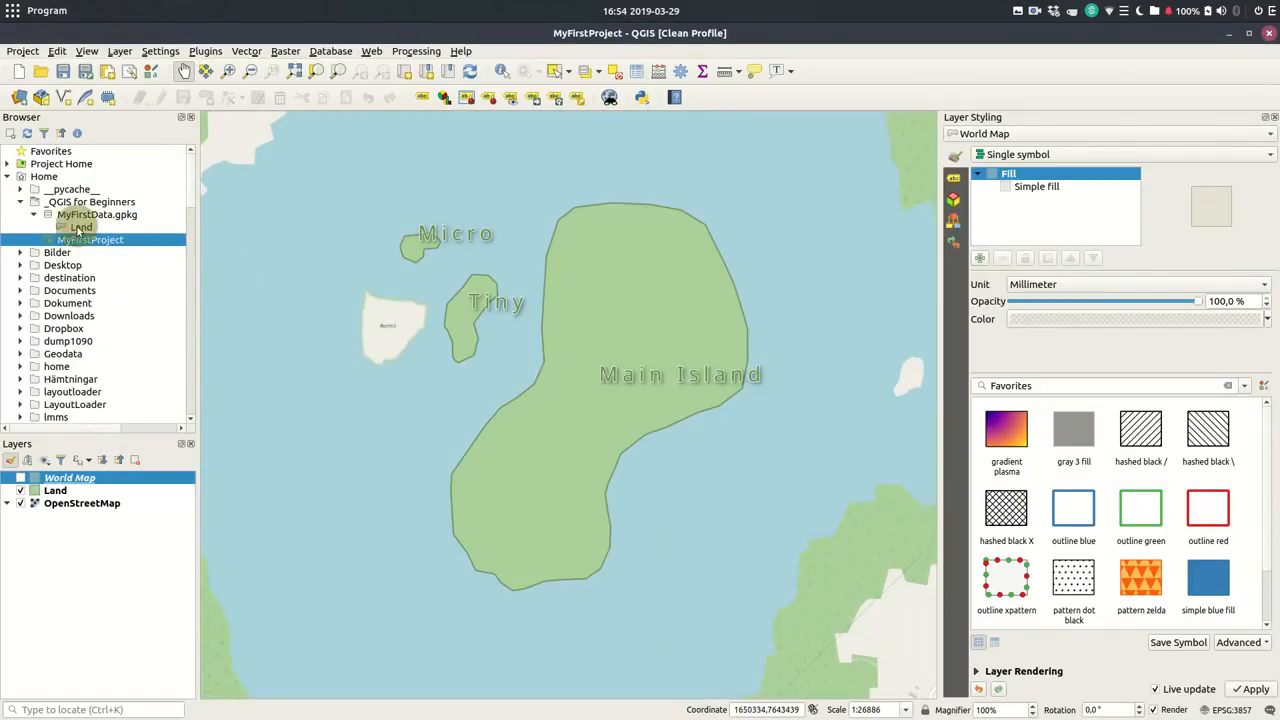
click(55, 491)
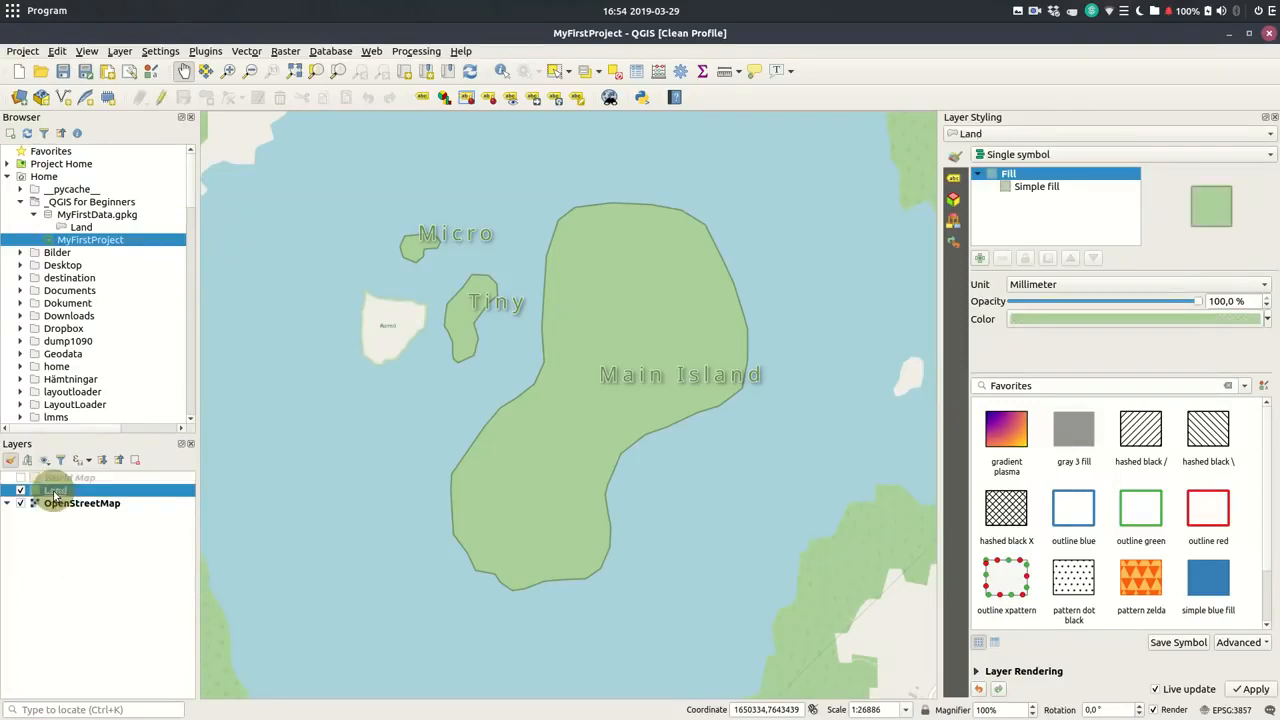
right_click(55, 491)
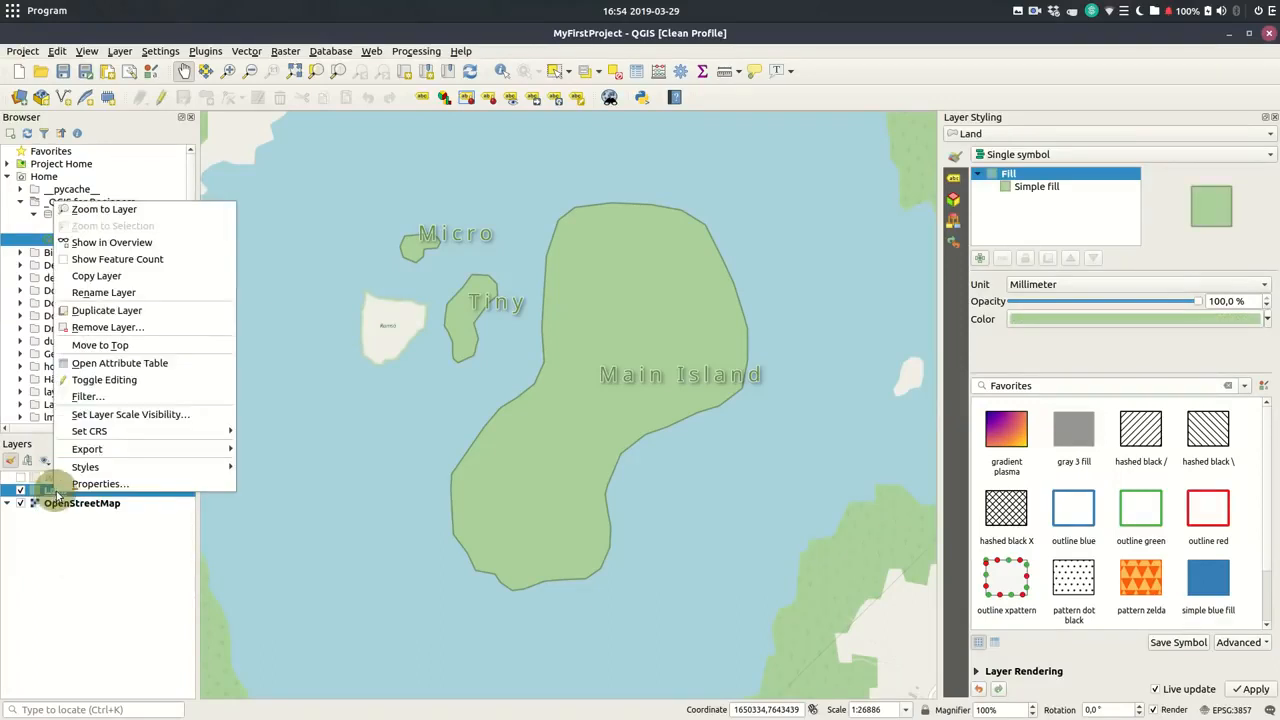
click(86, 536)
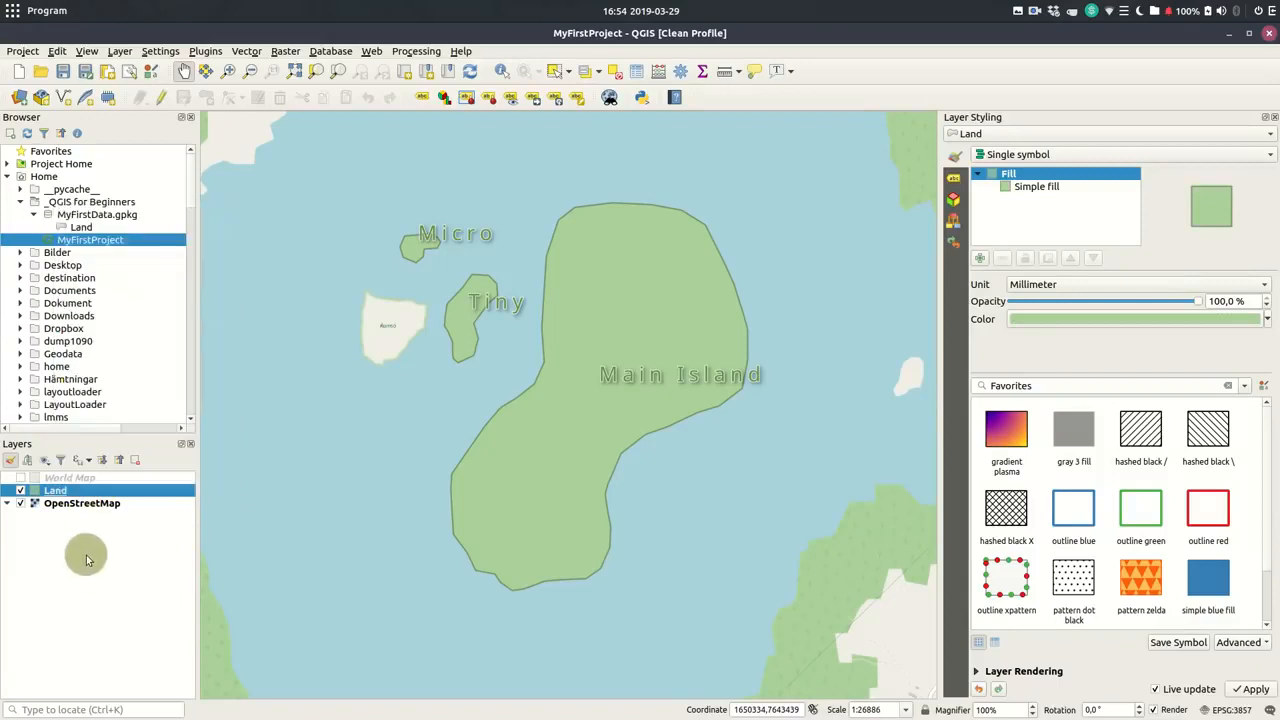
Save the Land layer's current style as the default style in the datasource database
double_click(57, 493)
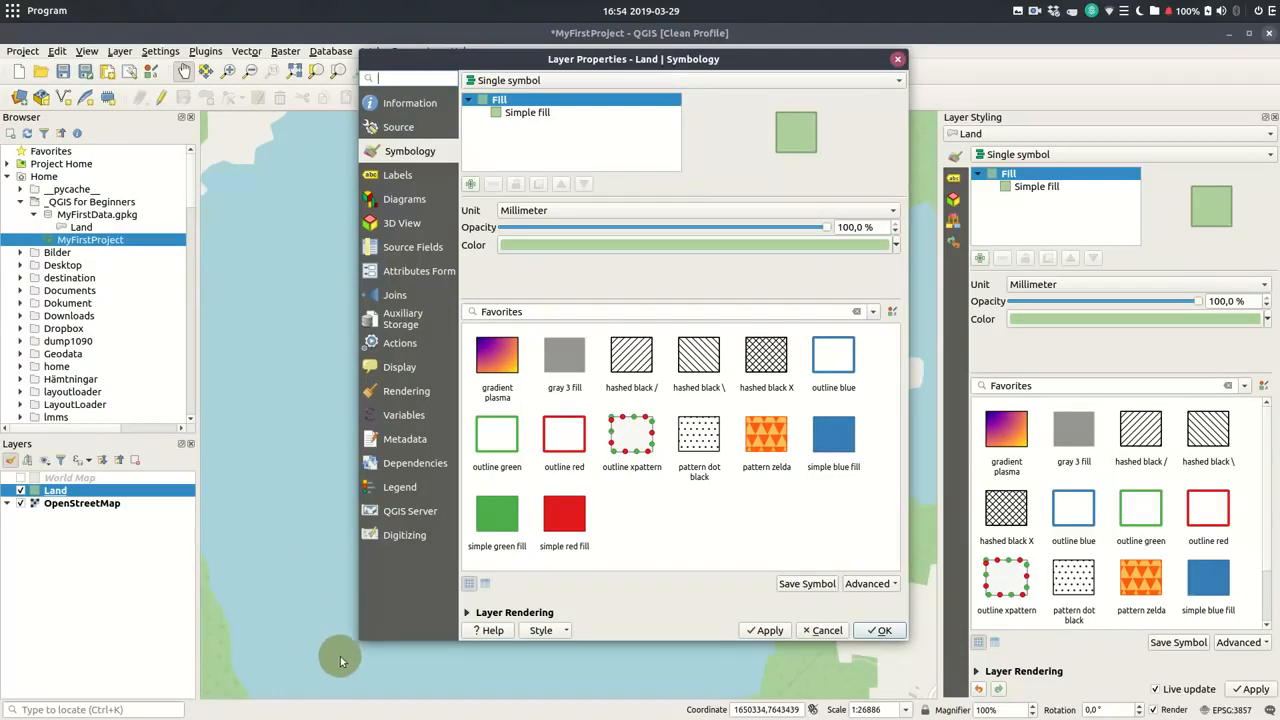
click(541, 631)
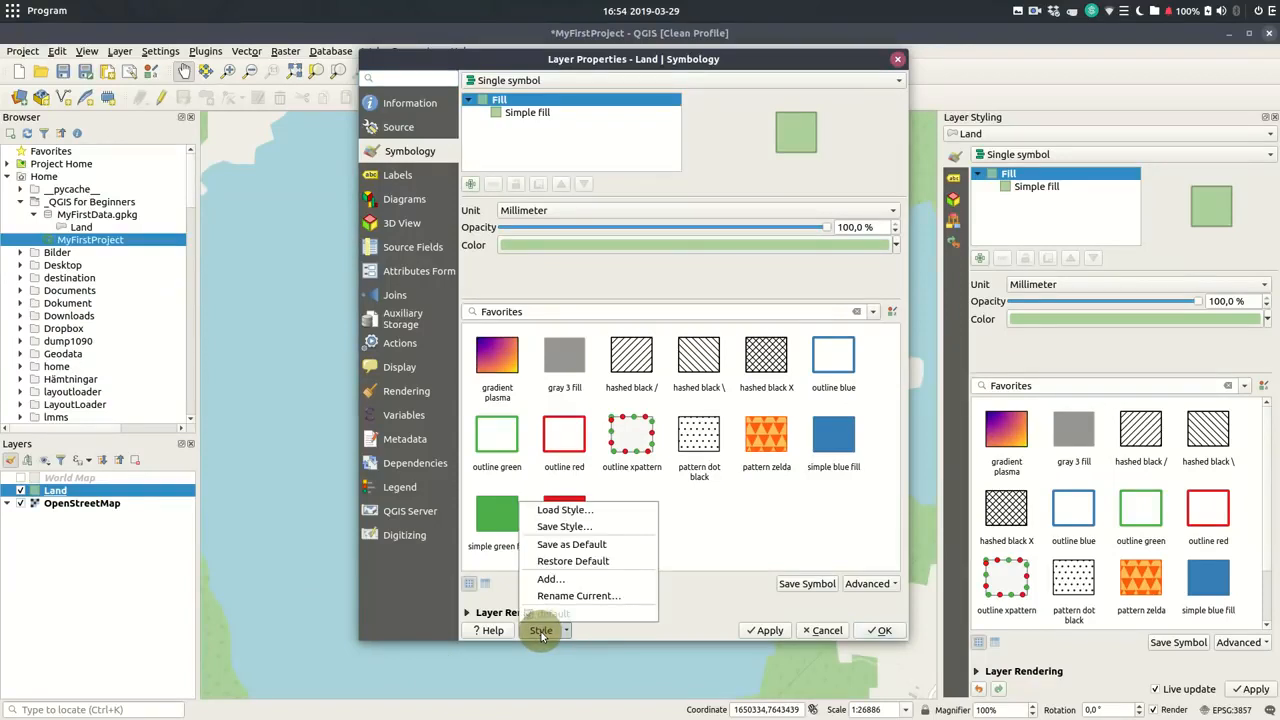
click(578, 547)
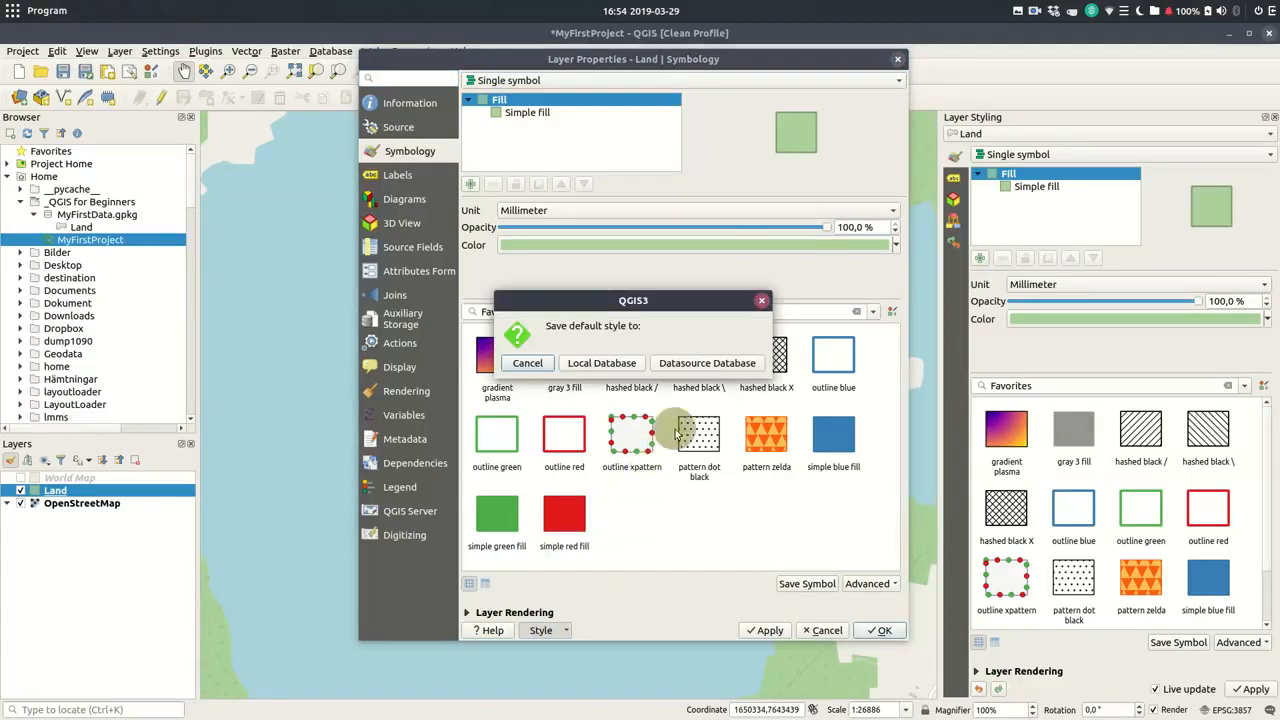
click(706, 366)
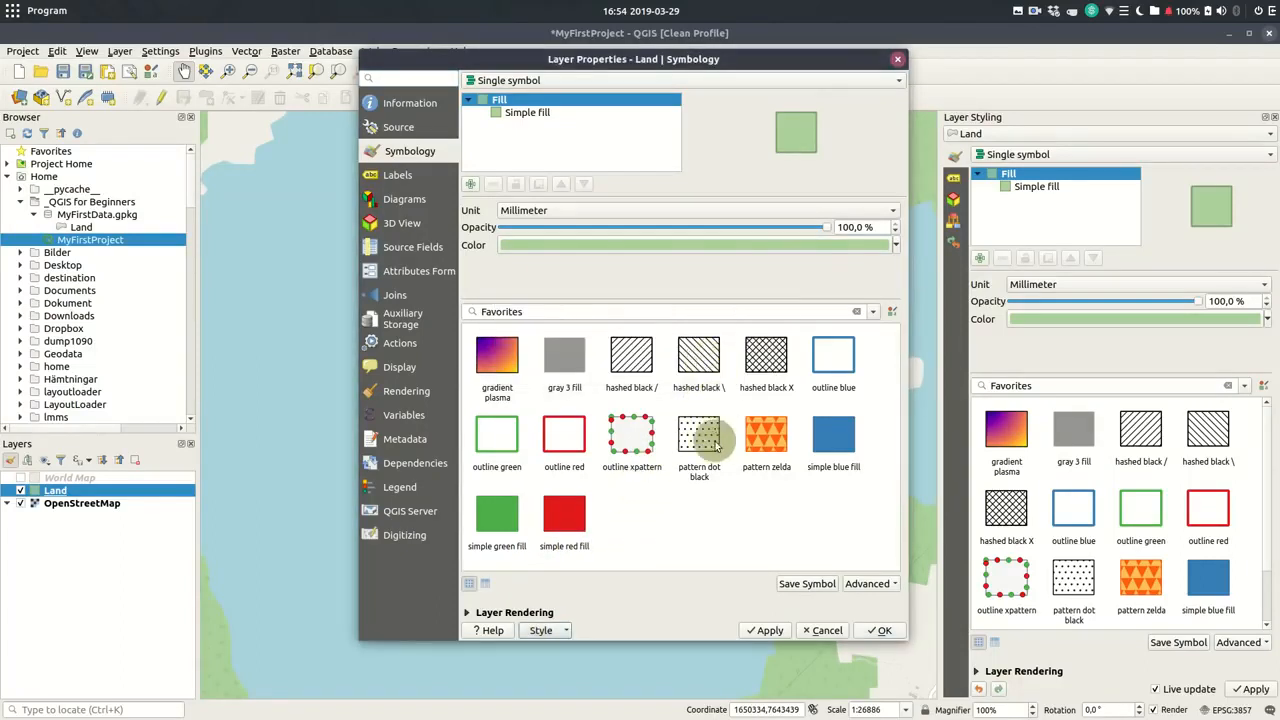
click(878, 632)
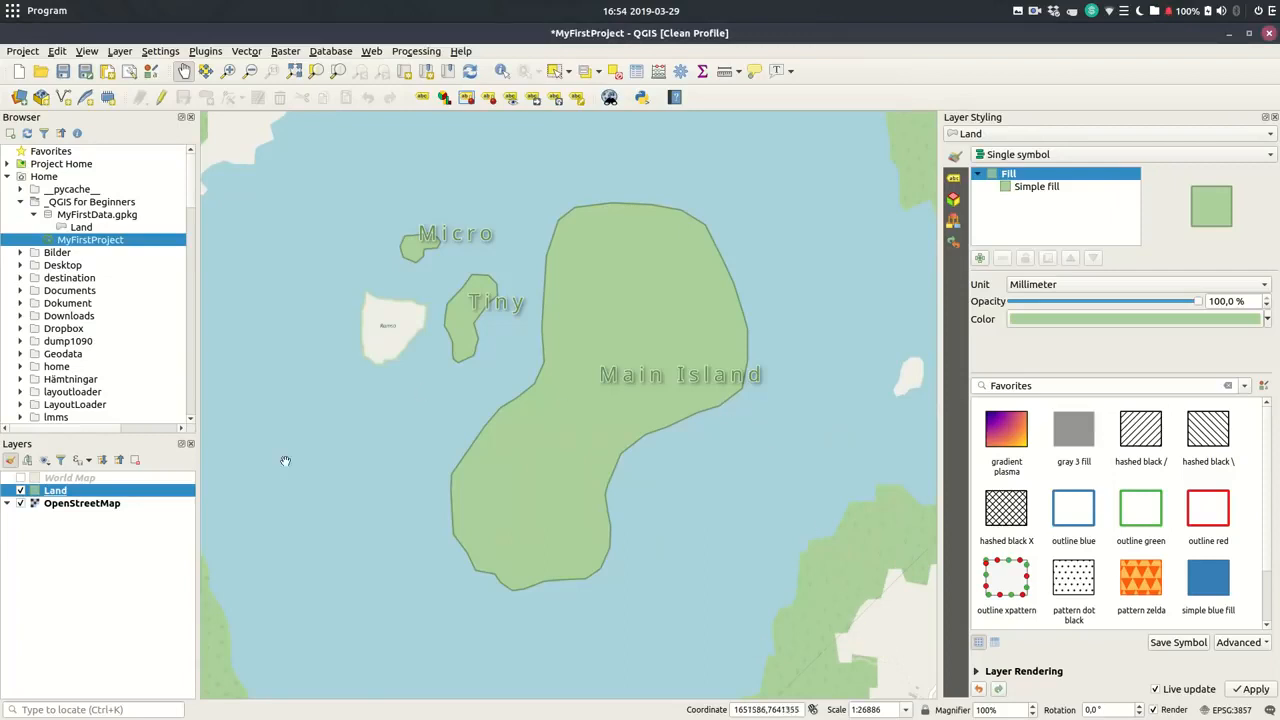
Create another new project without saving the current one, and add Land from MyFirstData.gpkg with its default style
click(19, 73)
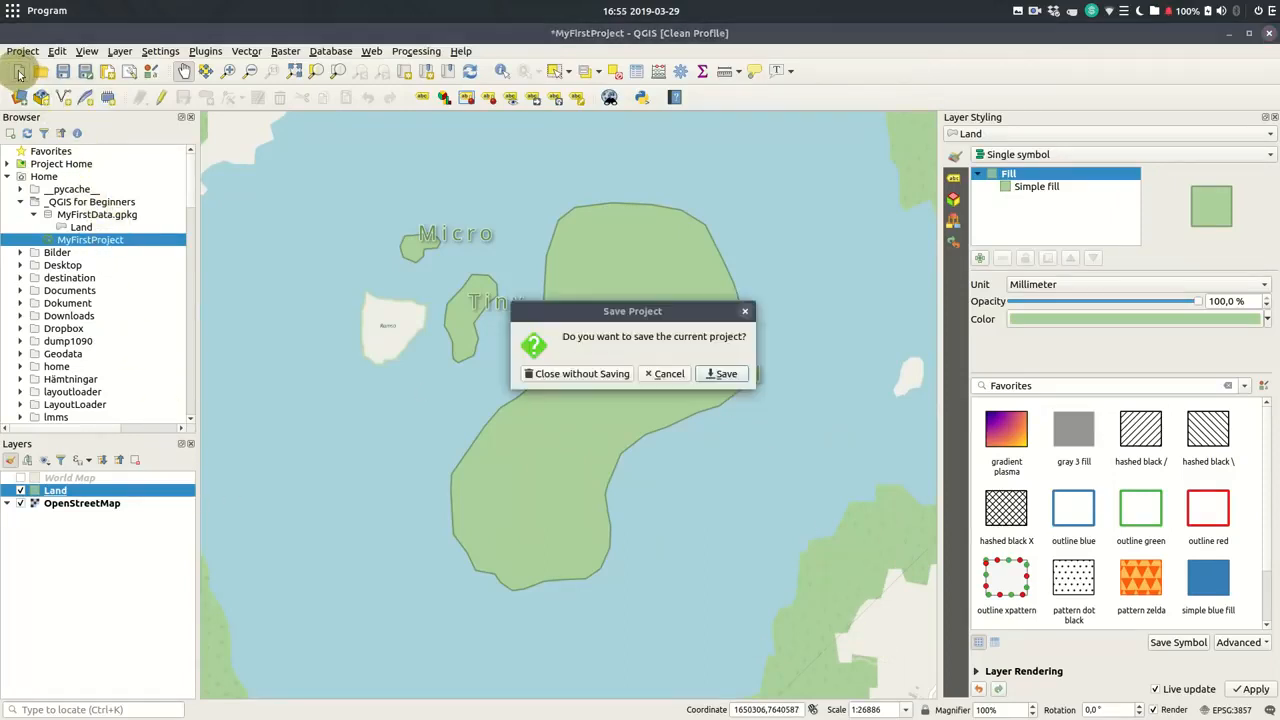
click(590, 375)
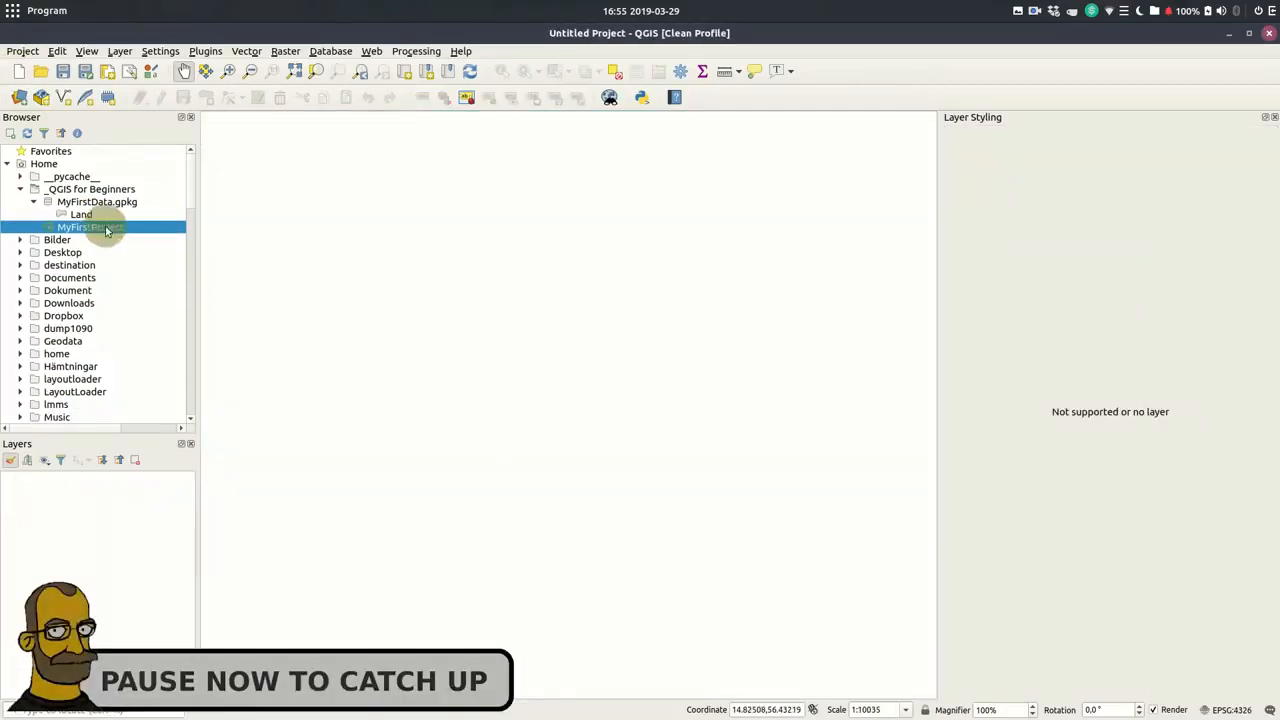
drag(80, 214, 554, 343)
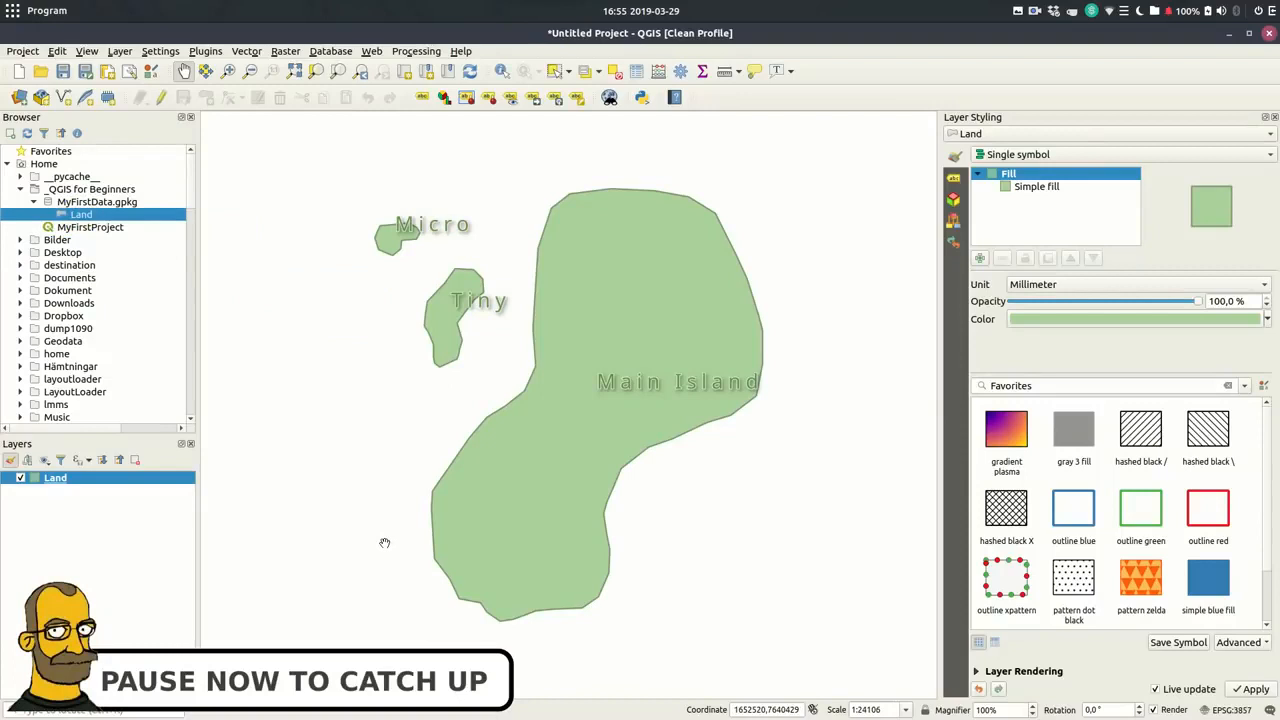
Save the project as 'Treasure Island' in the _QGIS for Beginners folder
click(63, 71)
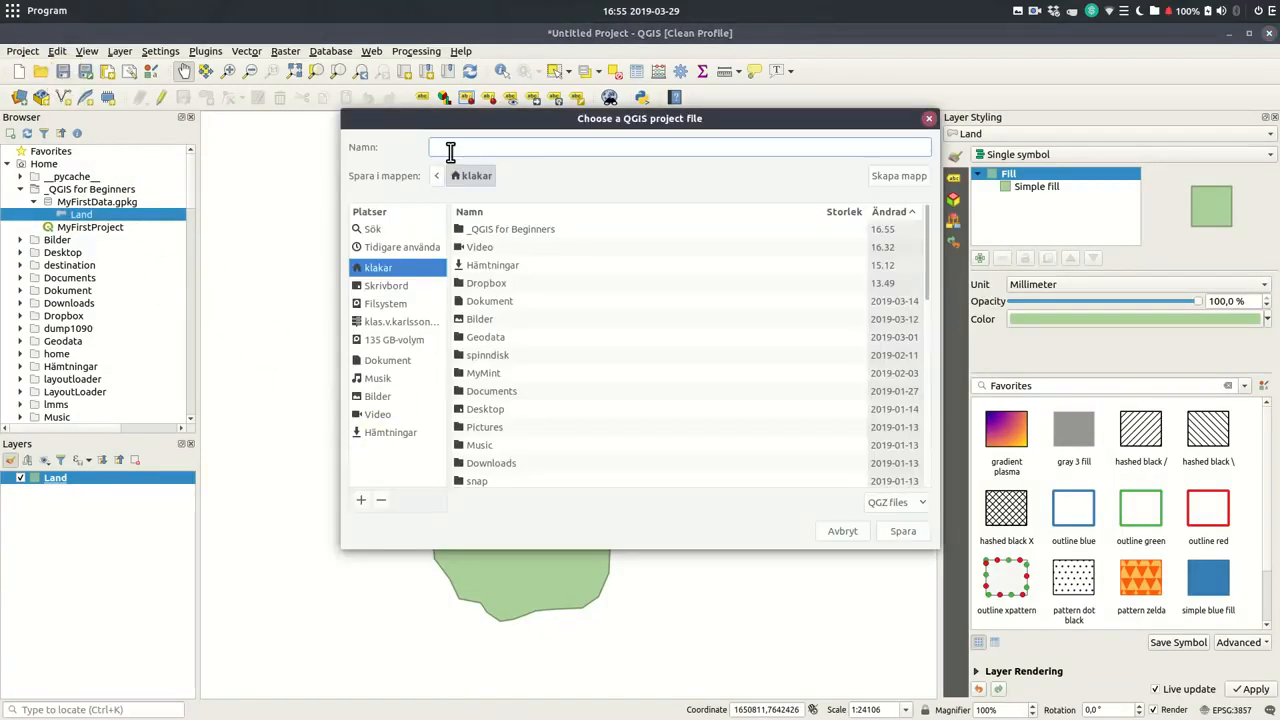
double_click(465, 232)
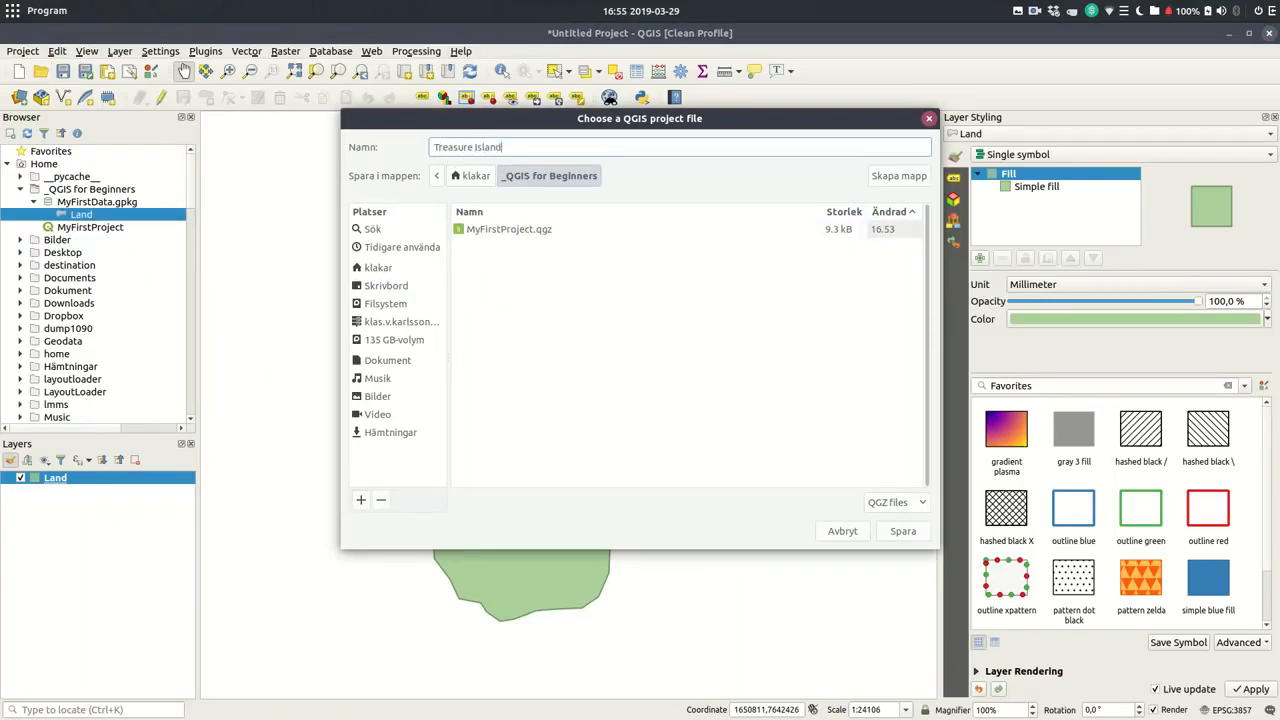
text(Treasure Island)
key(Return)
Duplicate the Land layer and rename the copy 'Ocean'
click(55, 479)
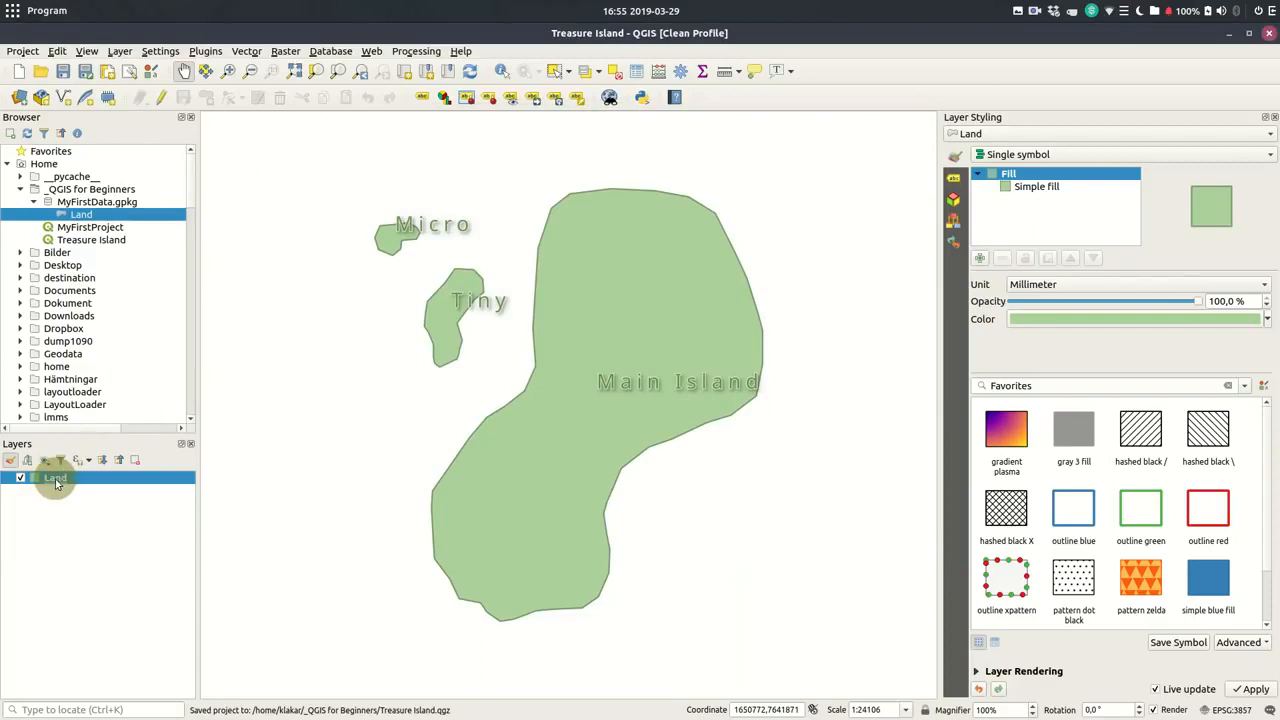
right_click(55, 481)
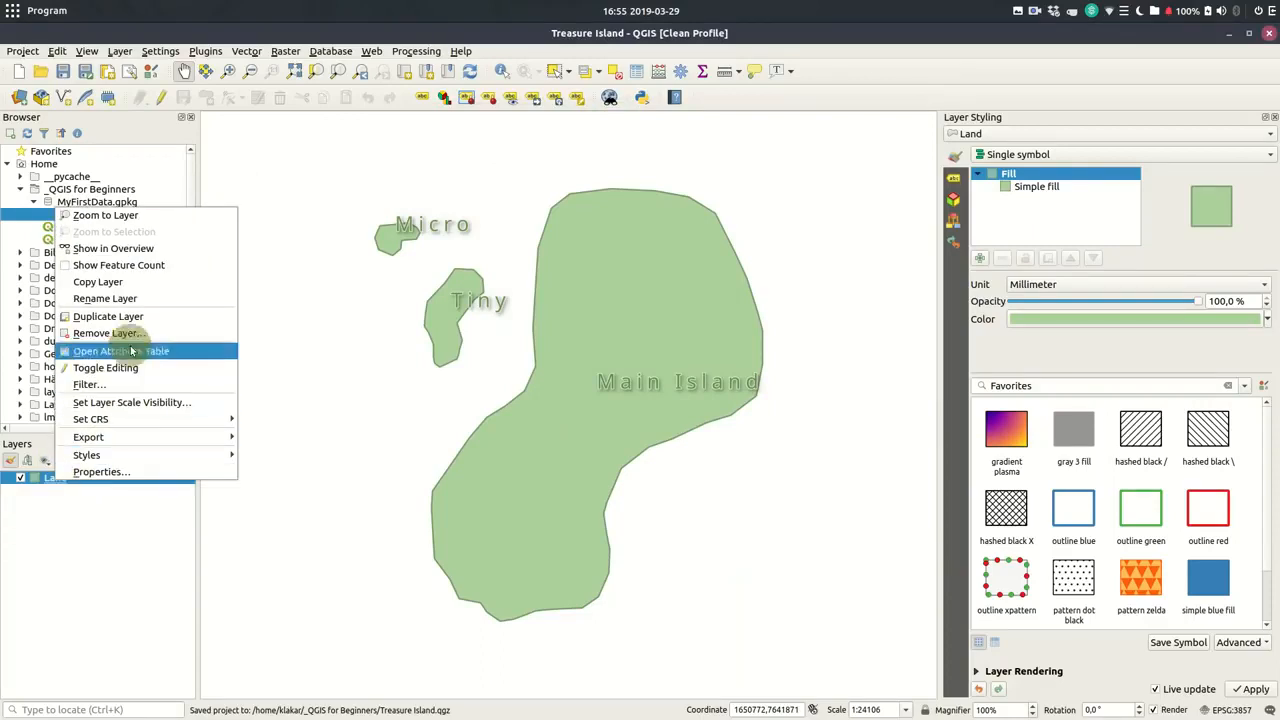
click(110, 316)
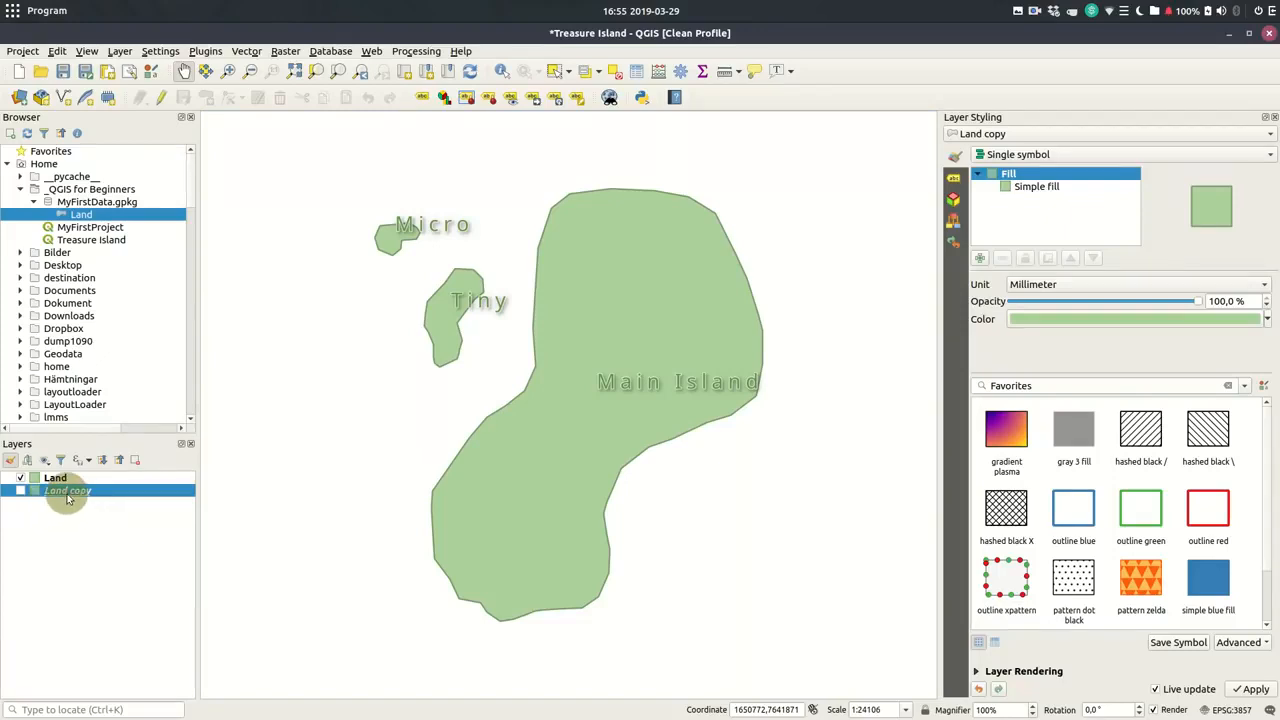
right_click(68, 495)
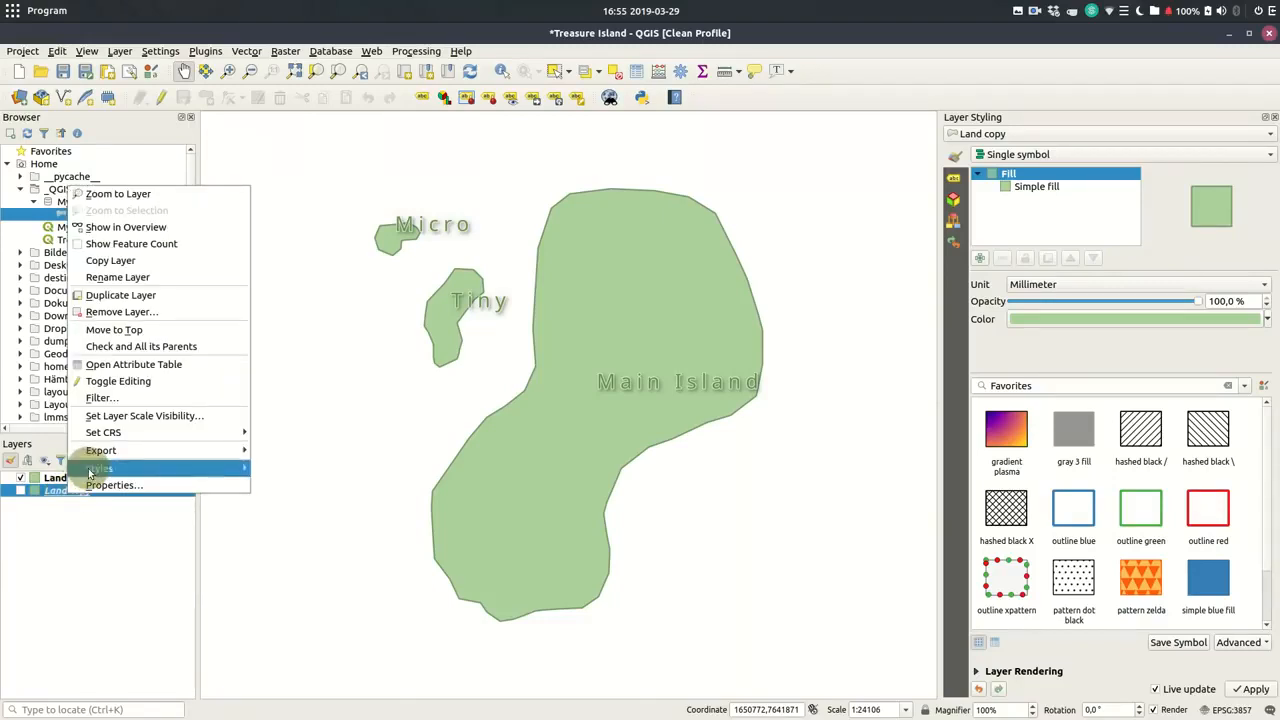
click(133, 283)
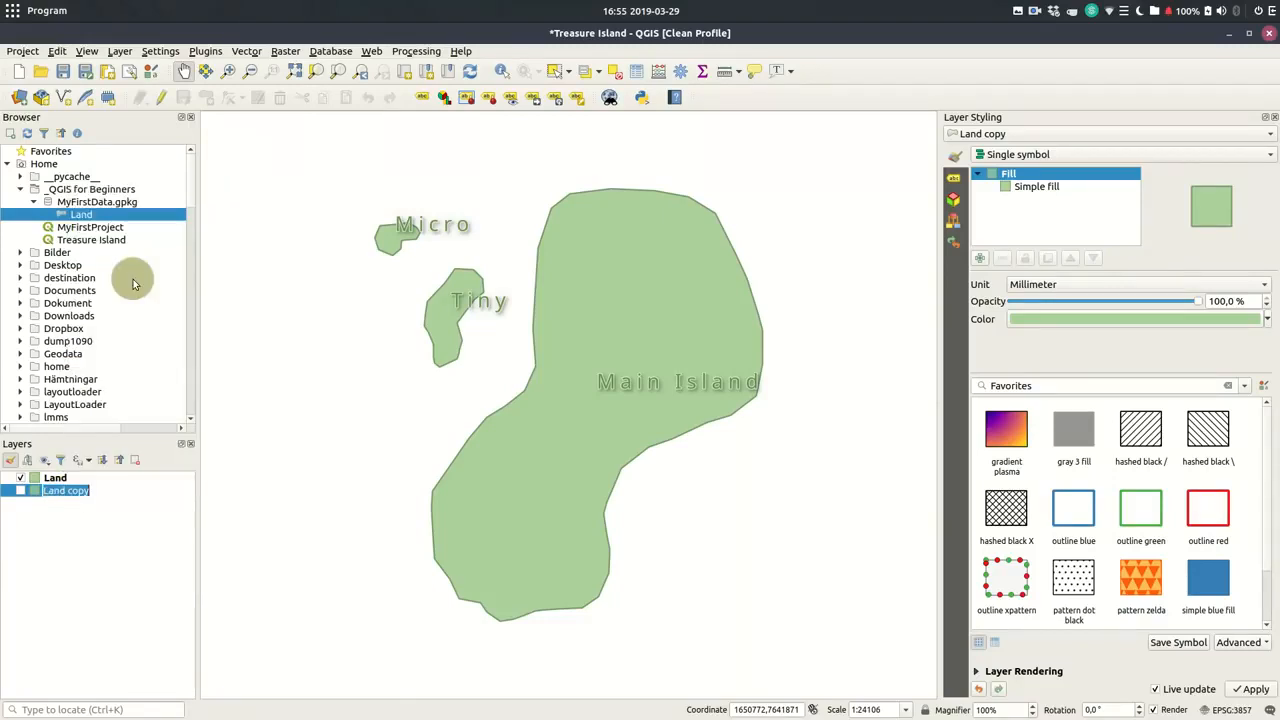
text(O)
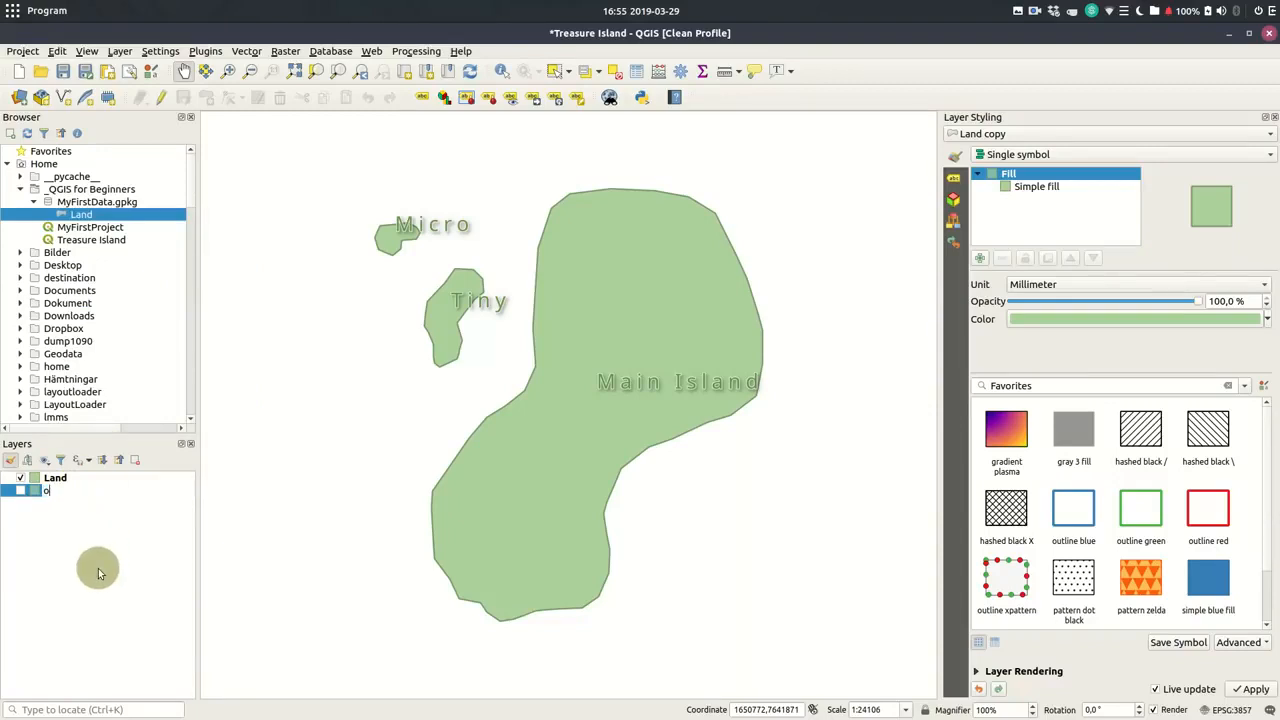
text(cean)
key(Return)
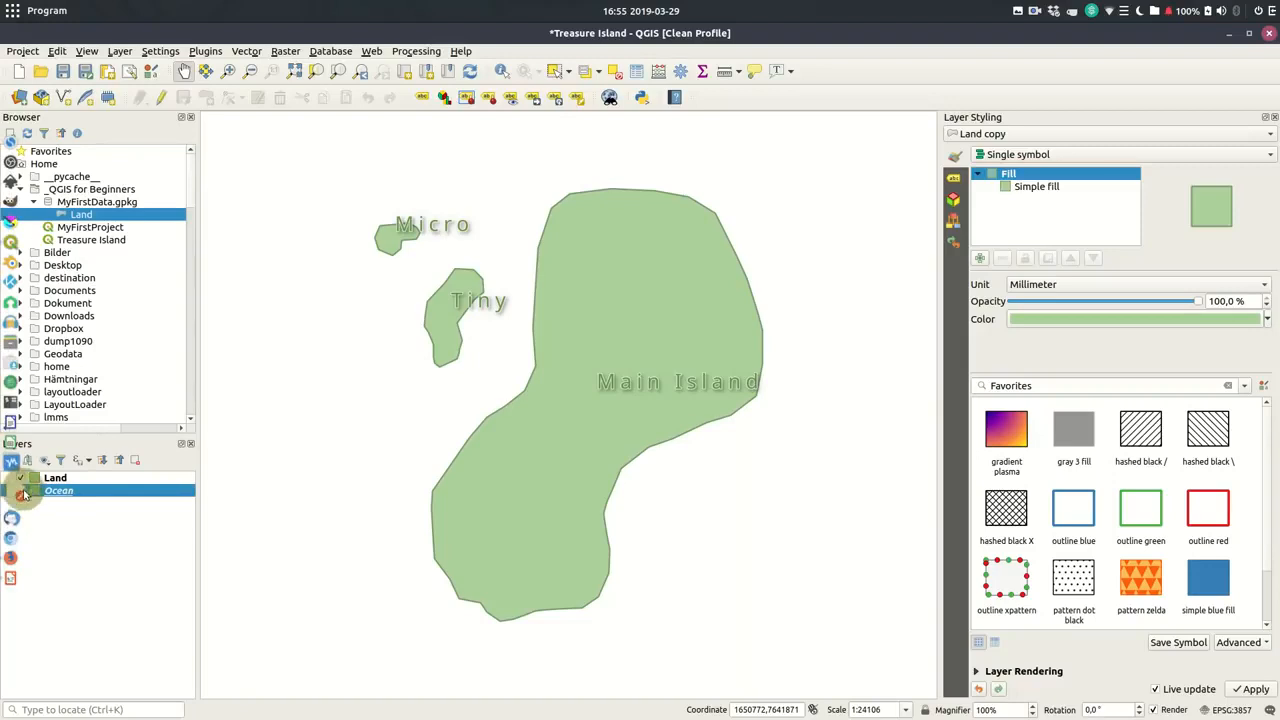
Make the Ocean layer visible and set its labeling to No labels
click(21, 491)
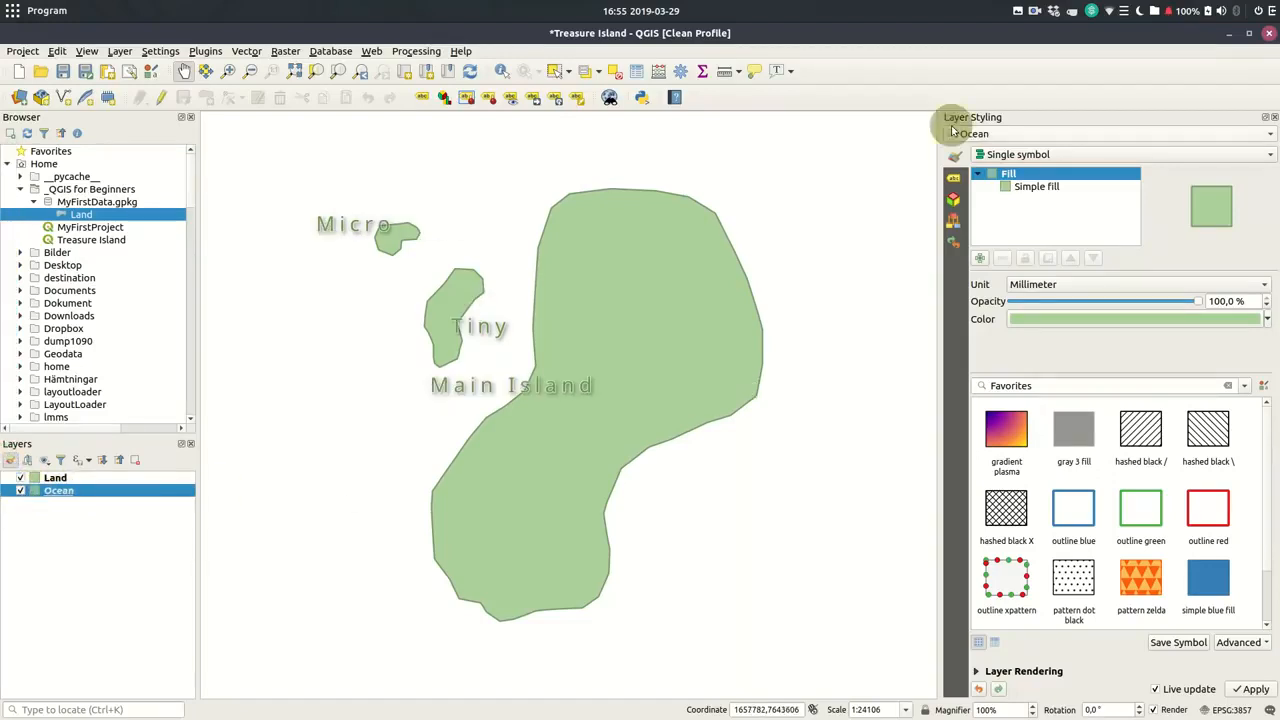
click(954, 177)
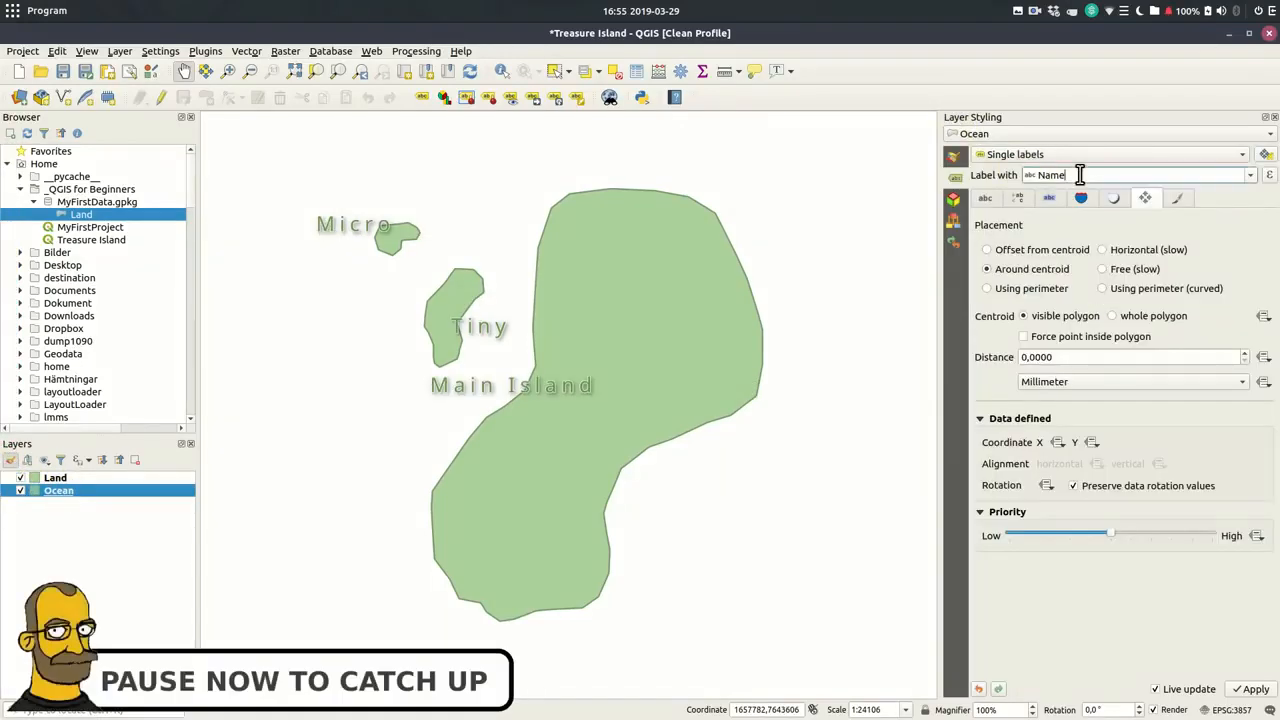
click(1234, 154)
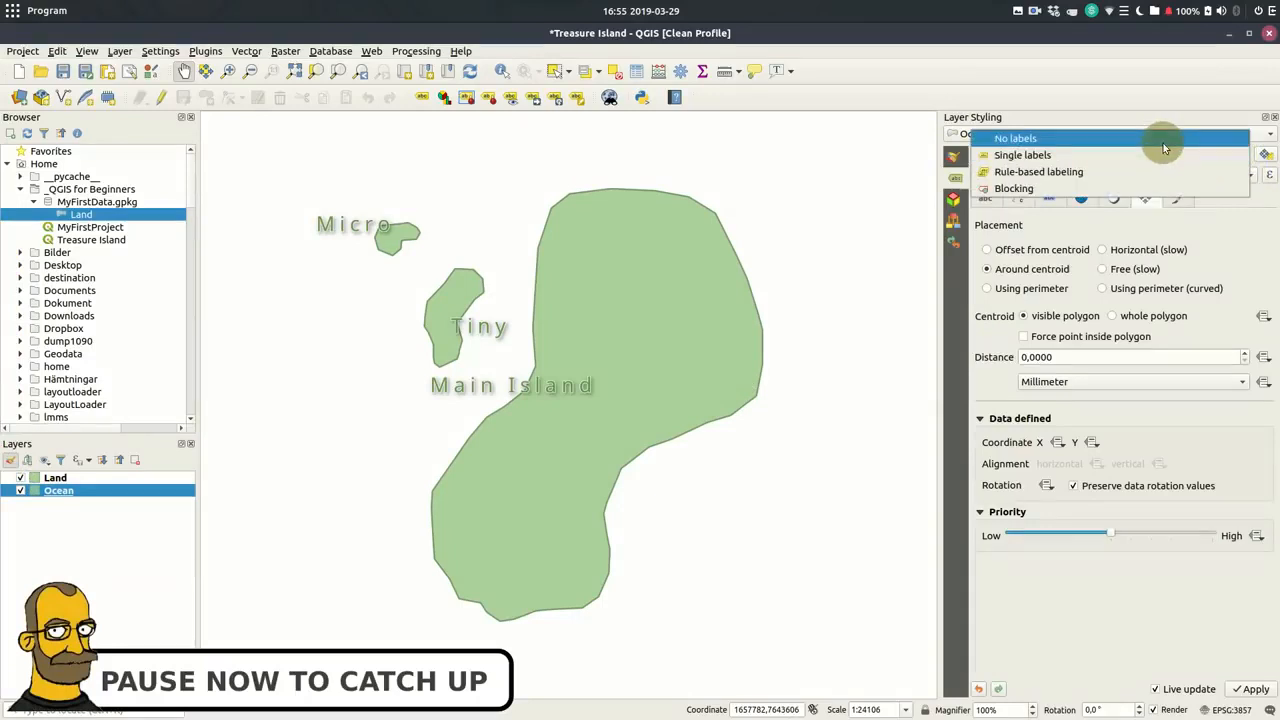
click(1165, 138)
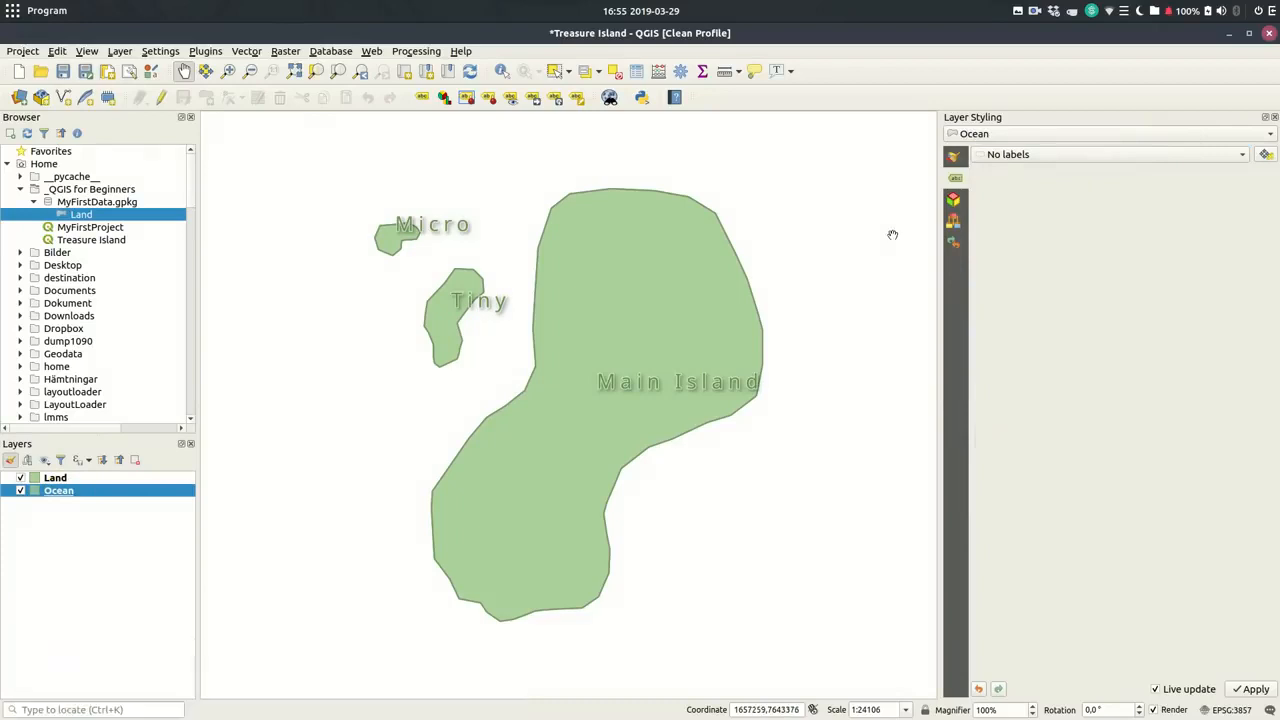
Change the Ocean layer's symbology from Single symbol to Inverted polygons
click(953, 156)
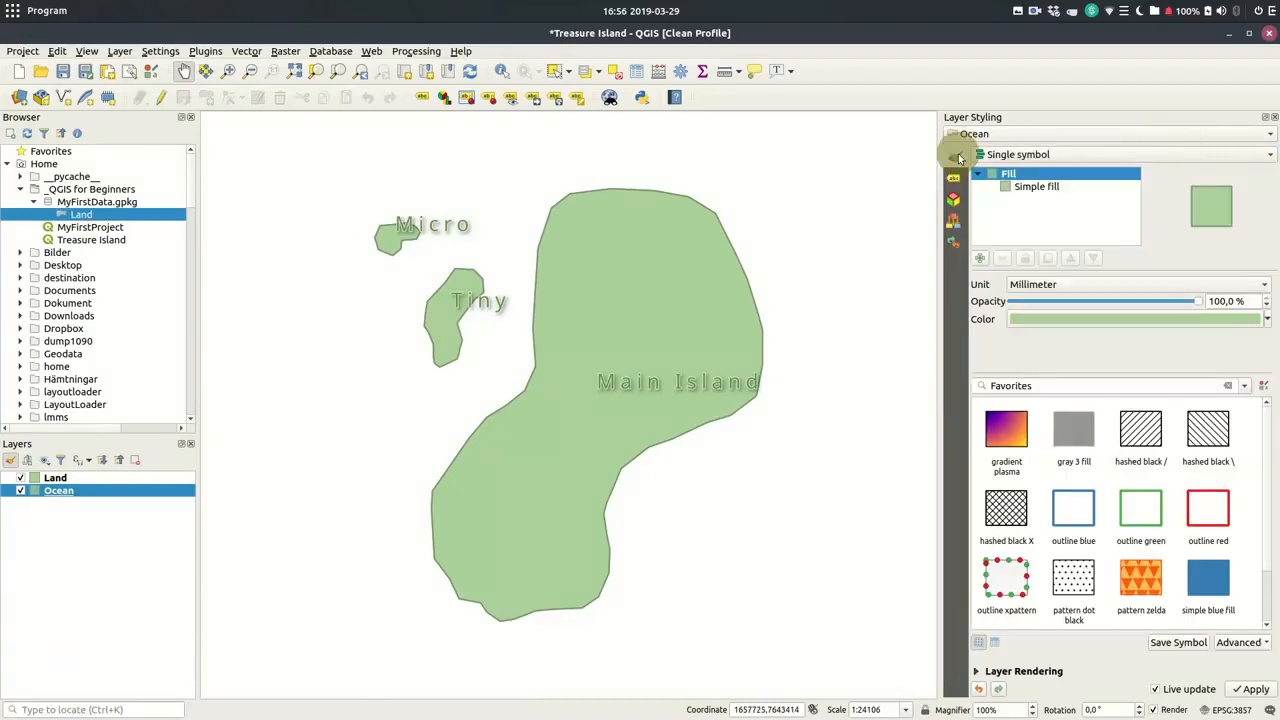
click(1048, 152)
key(Escape)
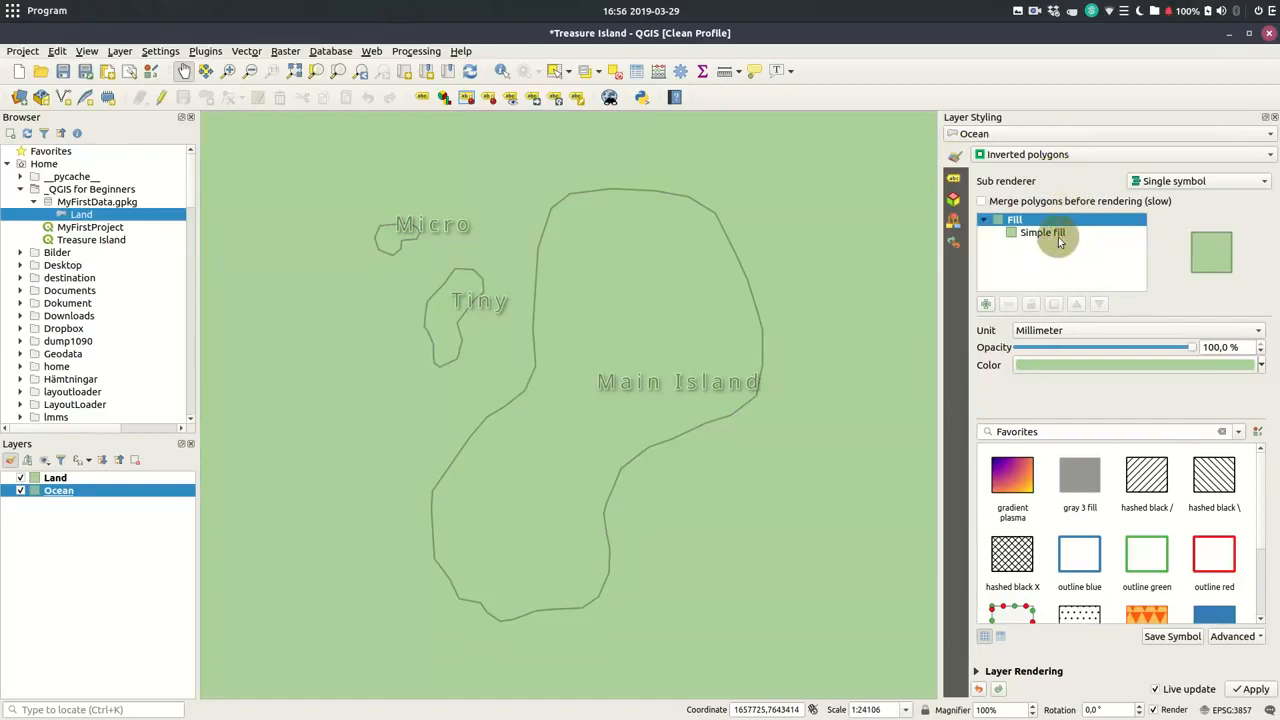
Give the Ocean layer's simple fill a light blue fill color and set its stroke style to No Pen
click(1076, 240)
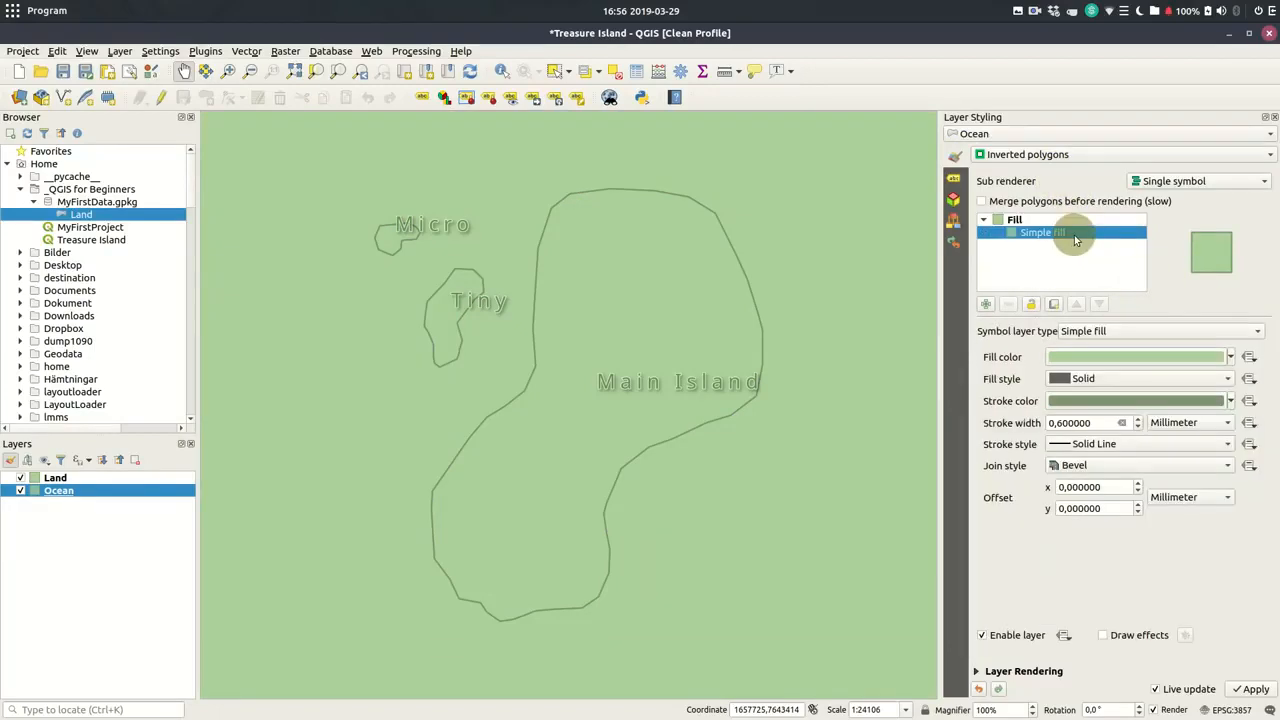
click(1232, 358)
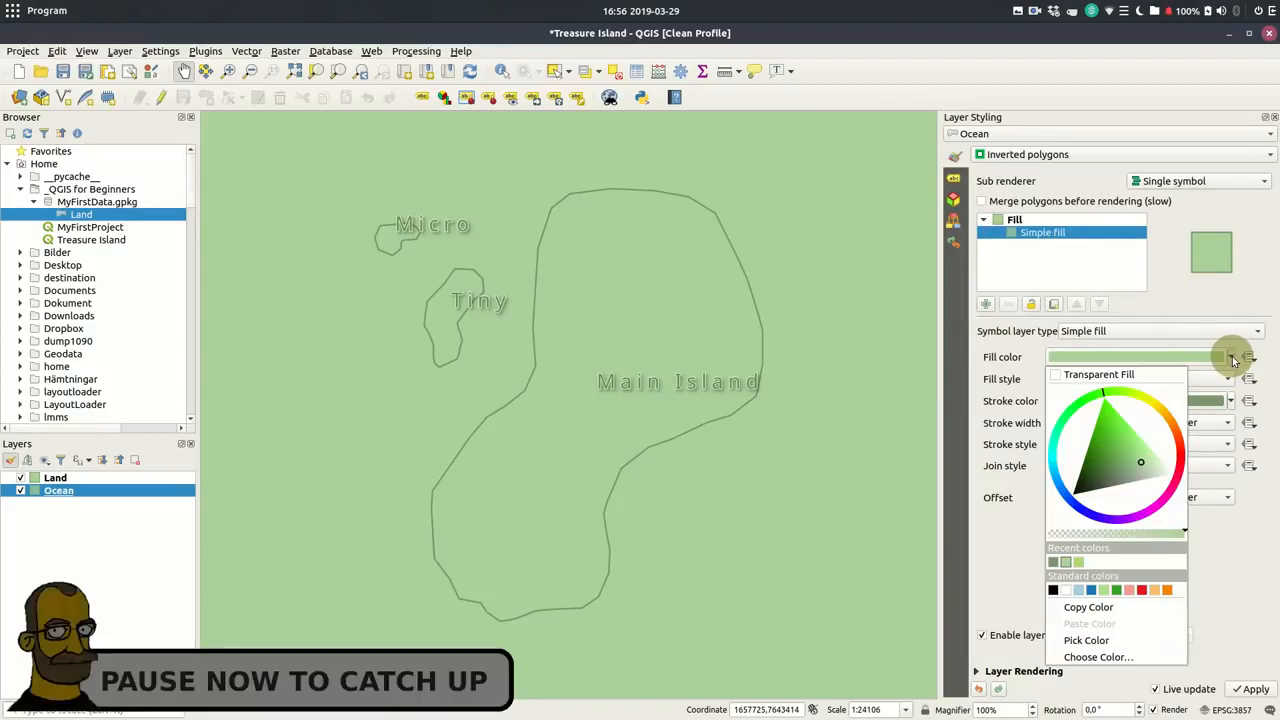
drag(1053, 469, 1053, 463)
drag(1120, 436, 1127, 430)
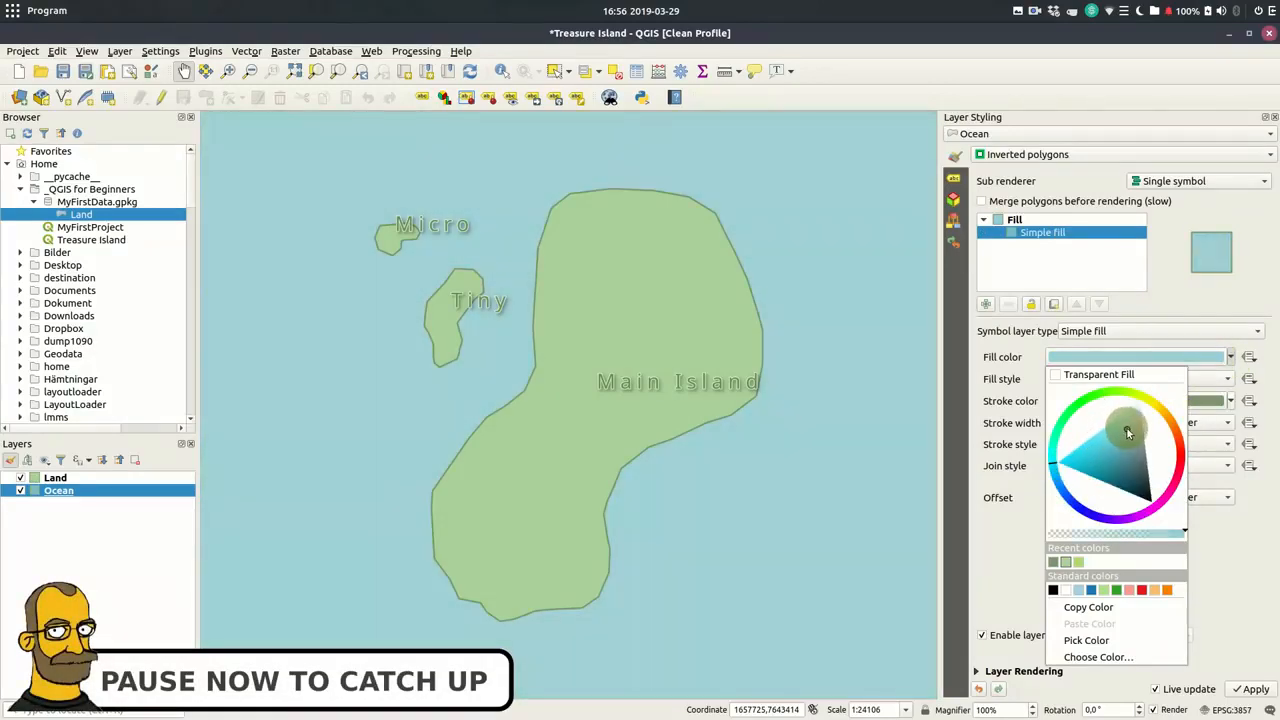
click(1060, 382)
click(1129, 445)
click(1119, 463)
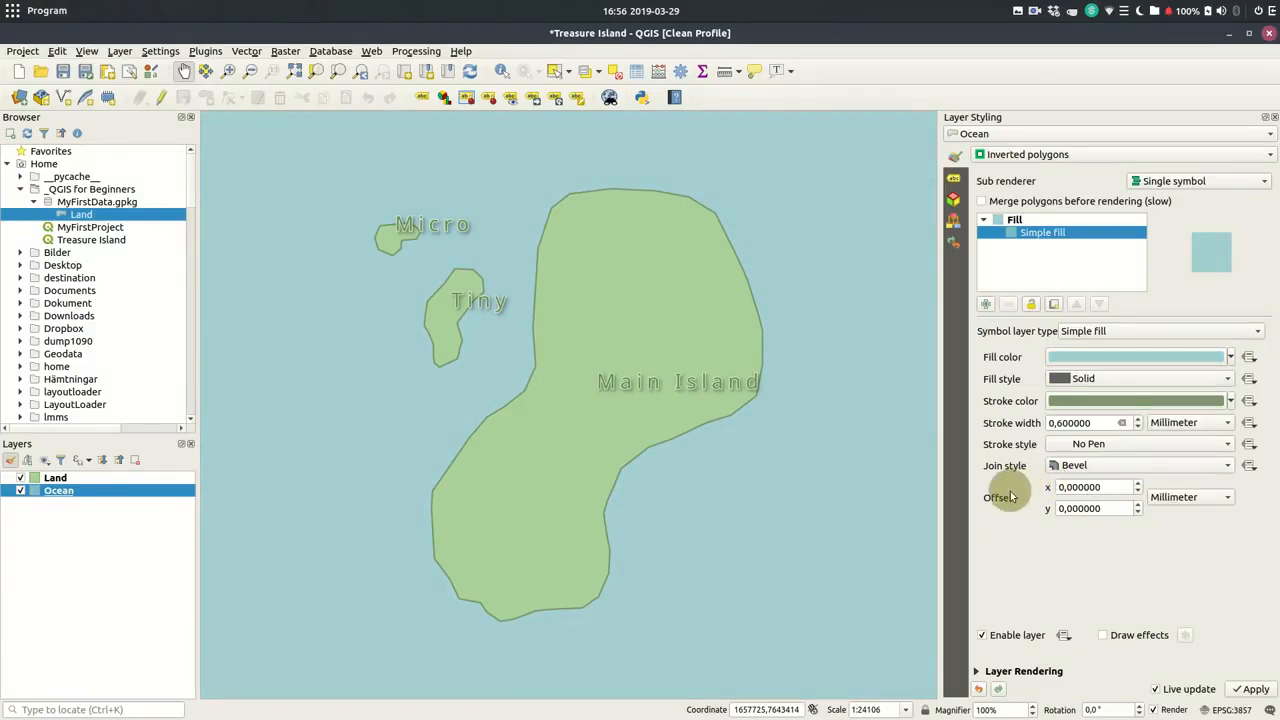
Add a second symbol layer above the Ocean layer's simple fill and set its type to Shapeburst fill
click(988, 306)
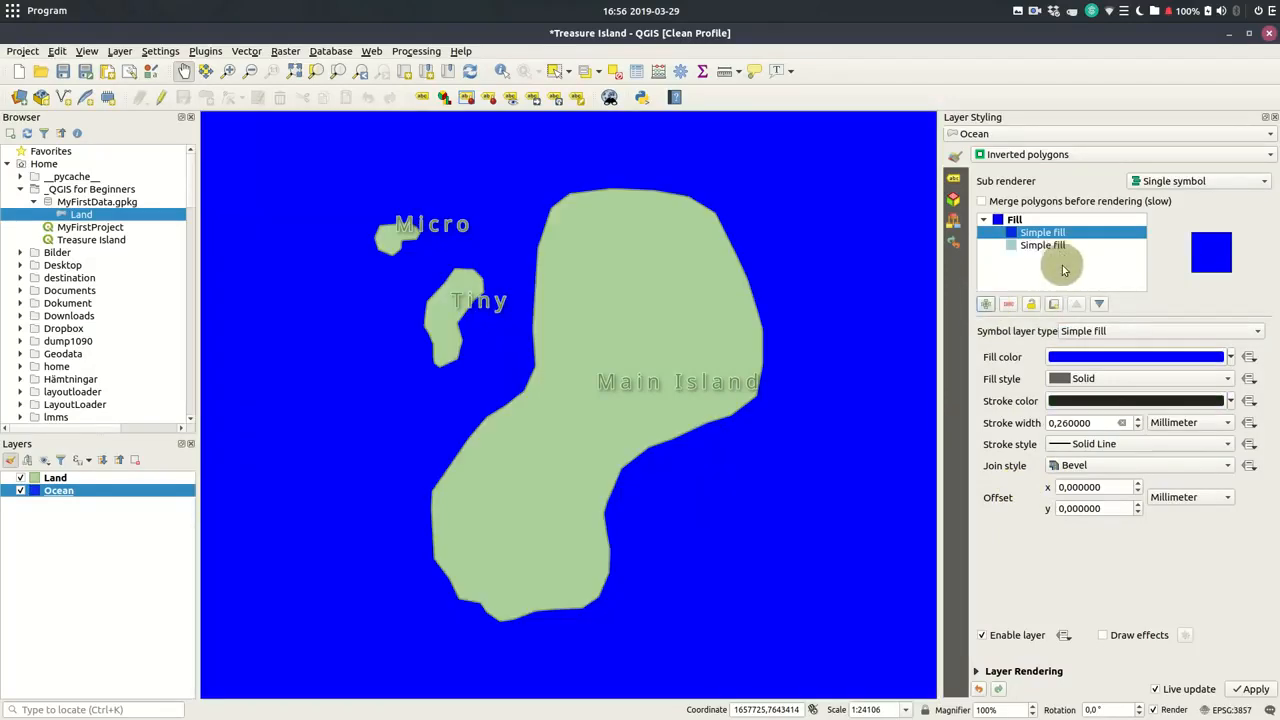
click(1111, 329)
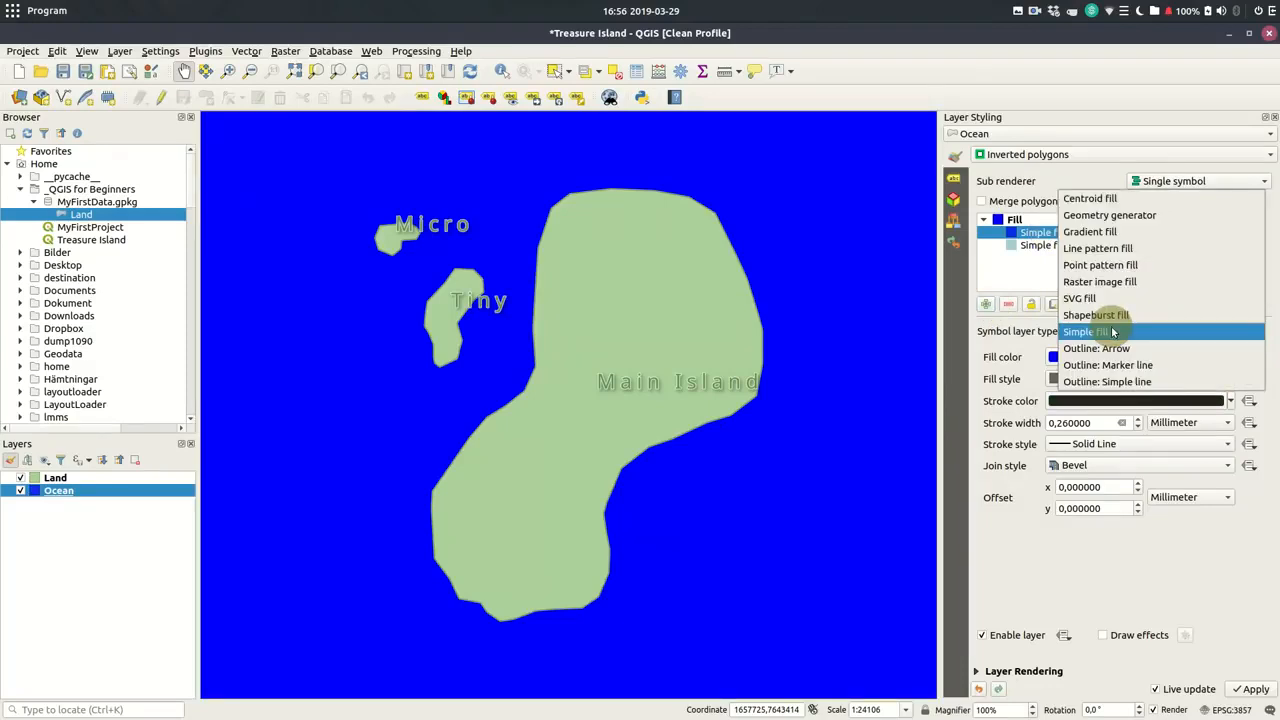
click(1114, 315)
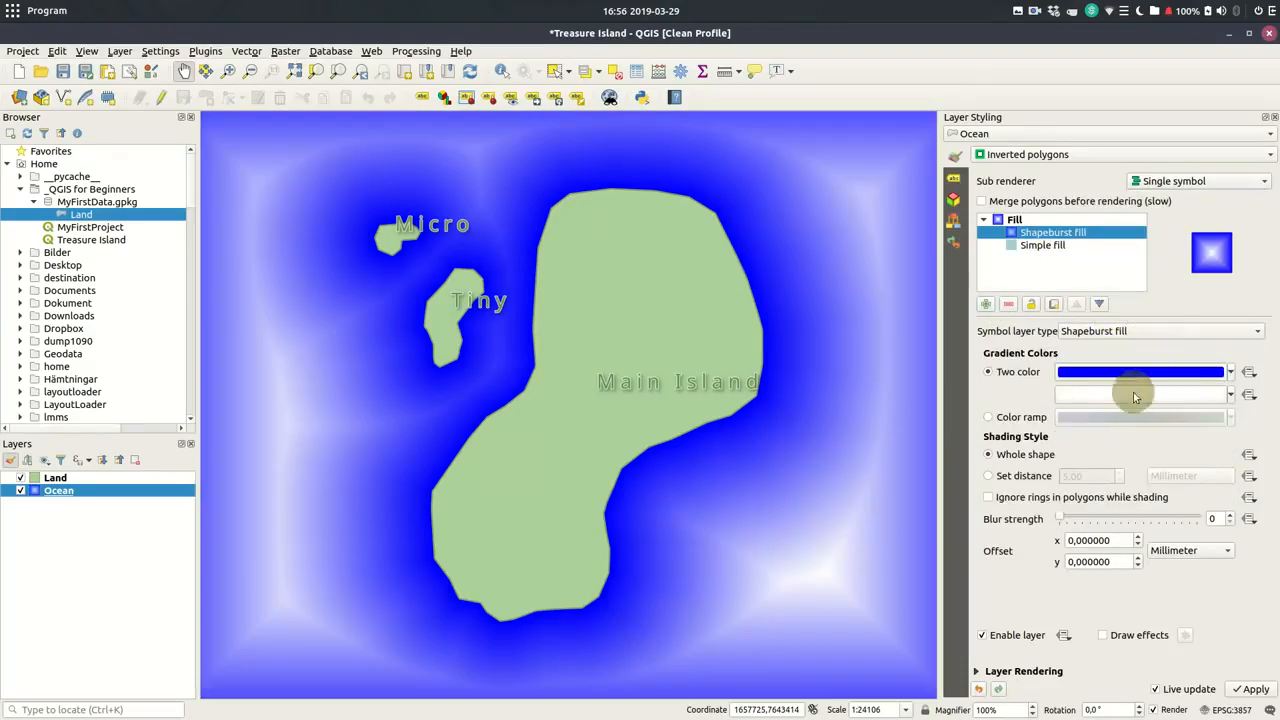
Set the shapeburst fill's first gradient color to a mostly transparent black and its second color to Transparent
click(1232, 372)
click(1178, 478)
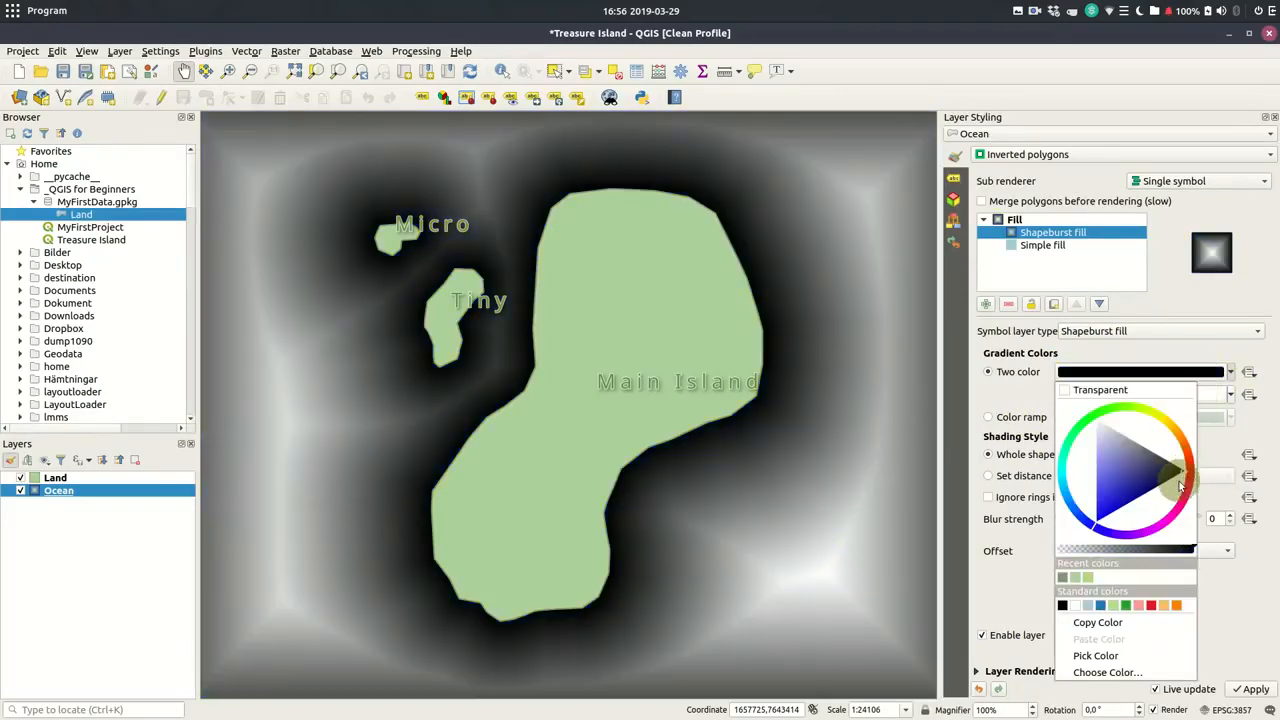
click(1084, 550)
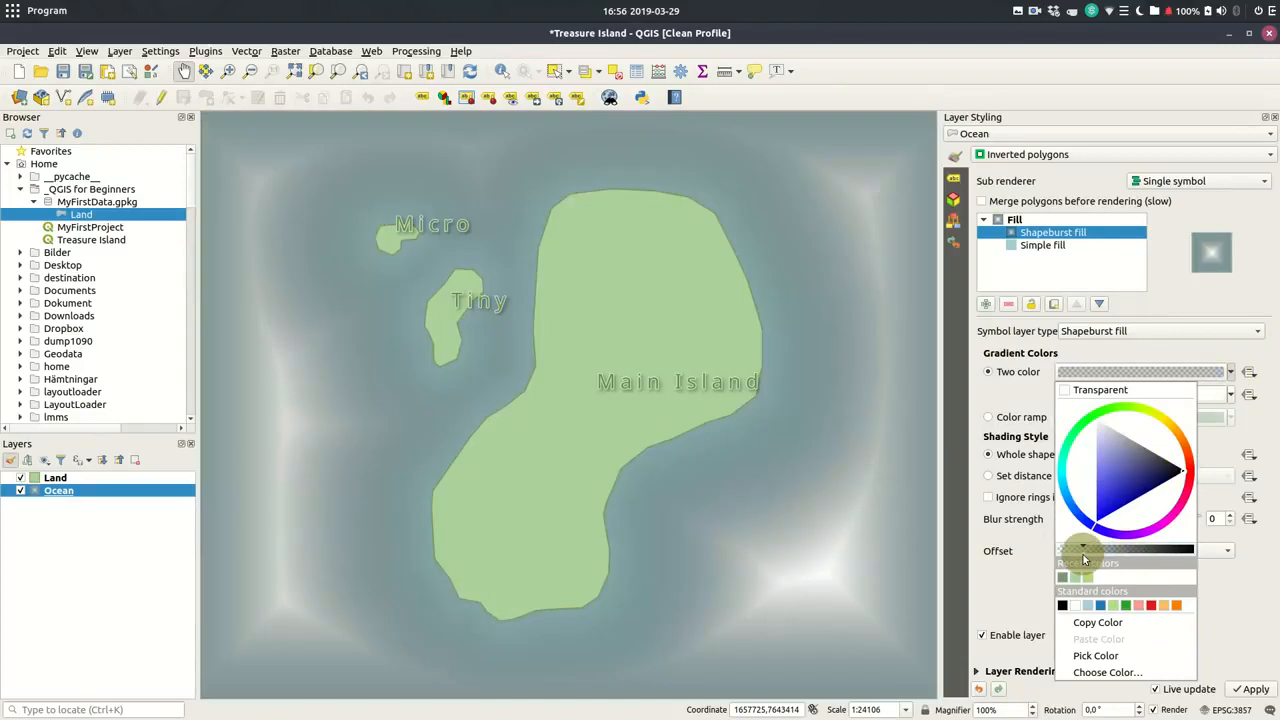
click(1031, 353)
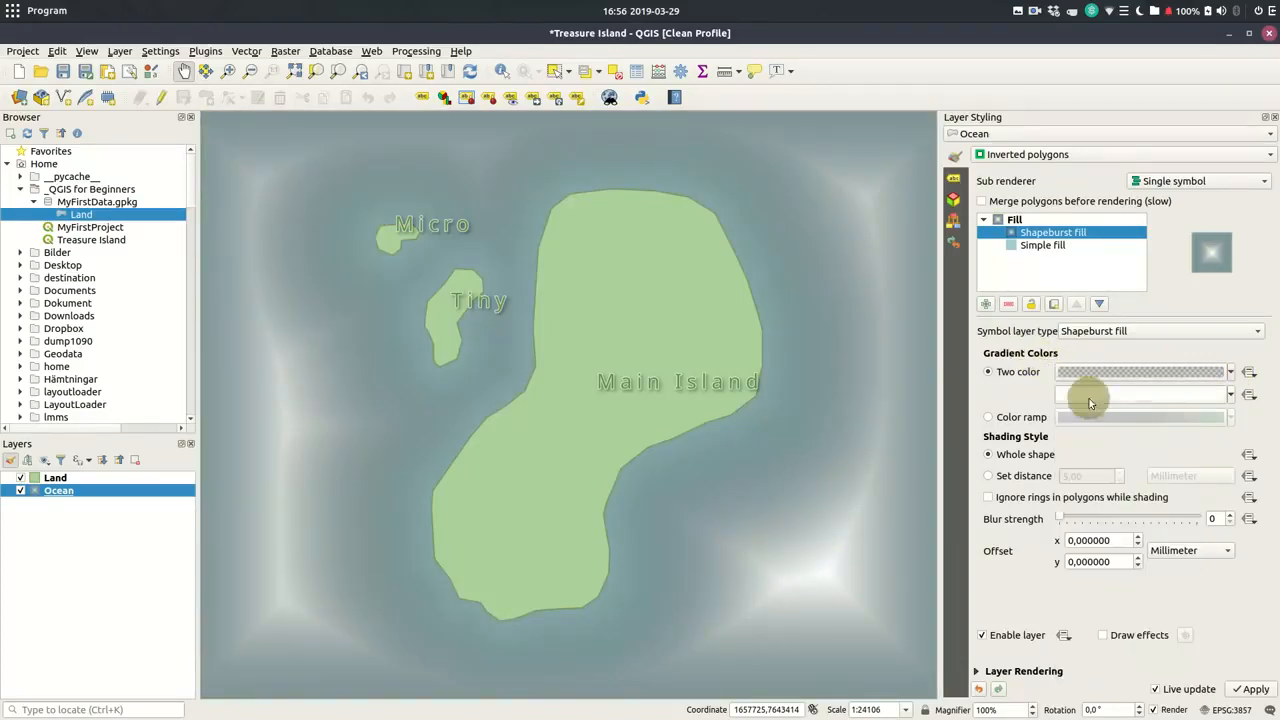
click(1232, 394)
click(1150, 412)
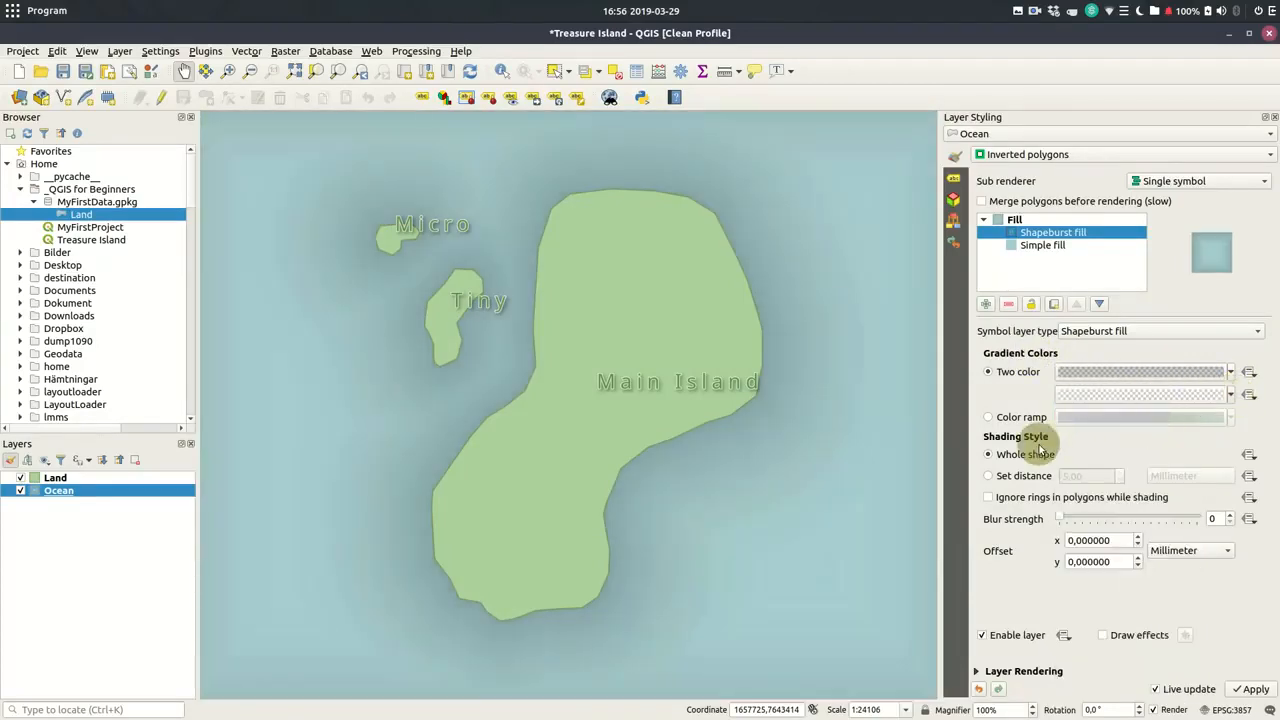
Limit the shapeburst shading to a set distance of 10 mm and raise its blur strength to 17
click(989, 476)
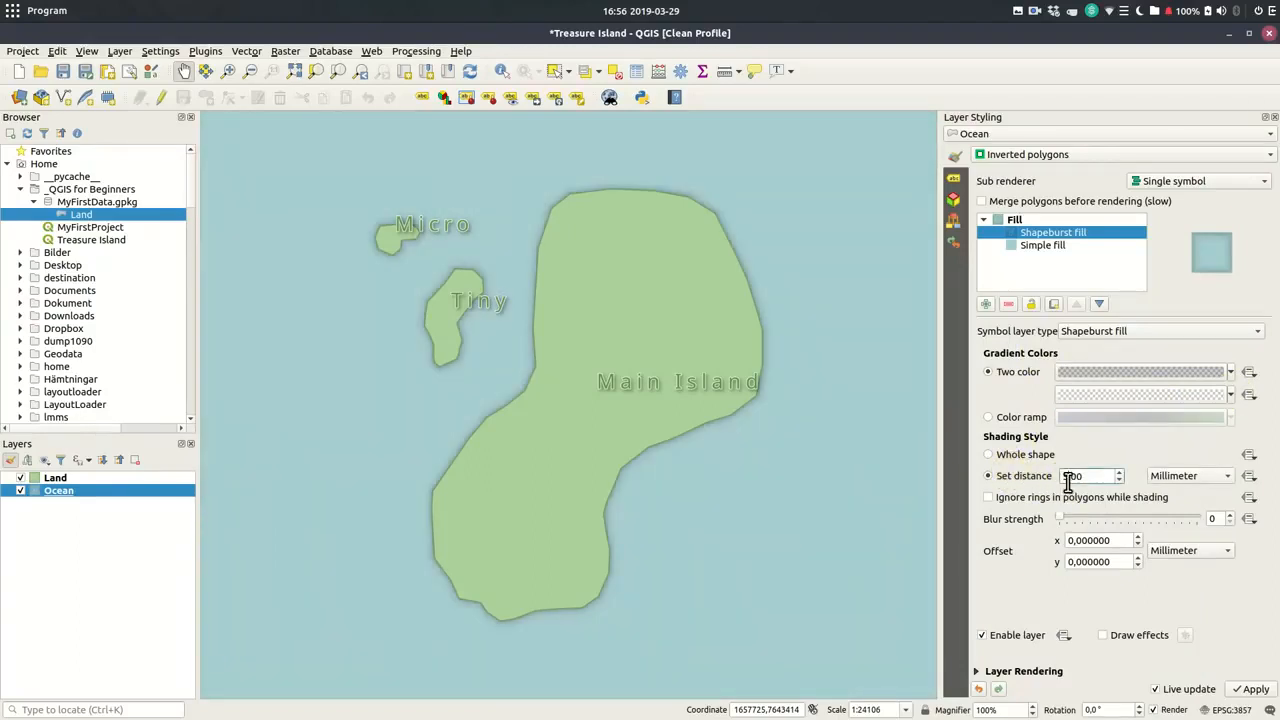
drag(1068, 482, 1058, 477)
text(10)
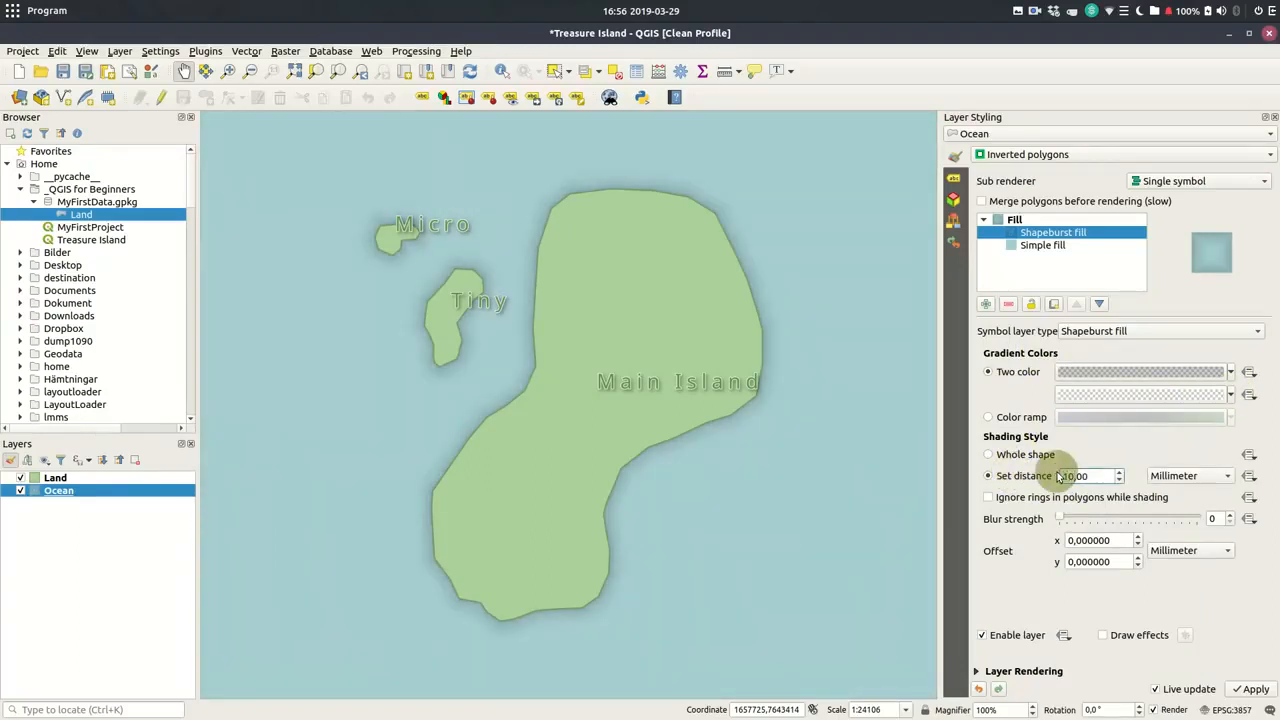
drag(1058, 519, 1190, 527)
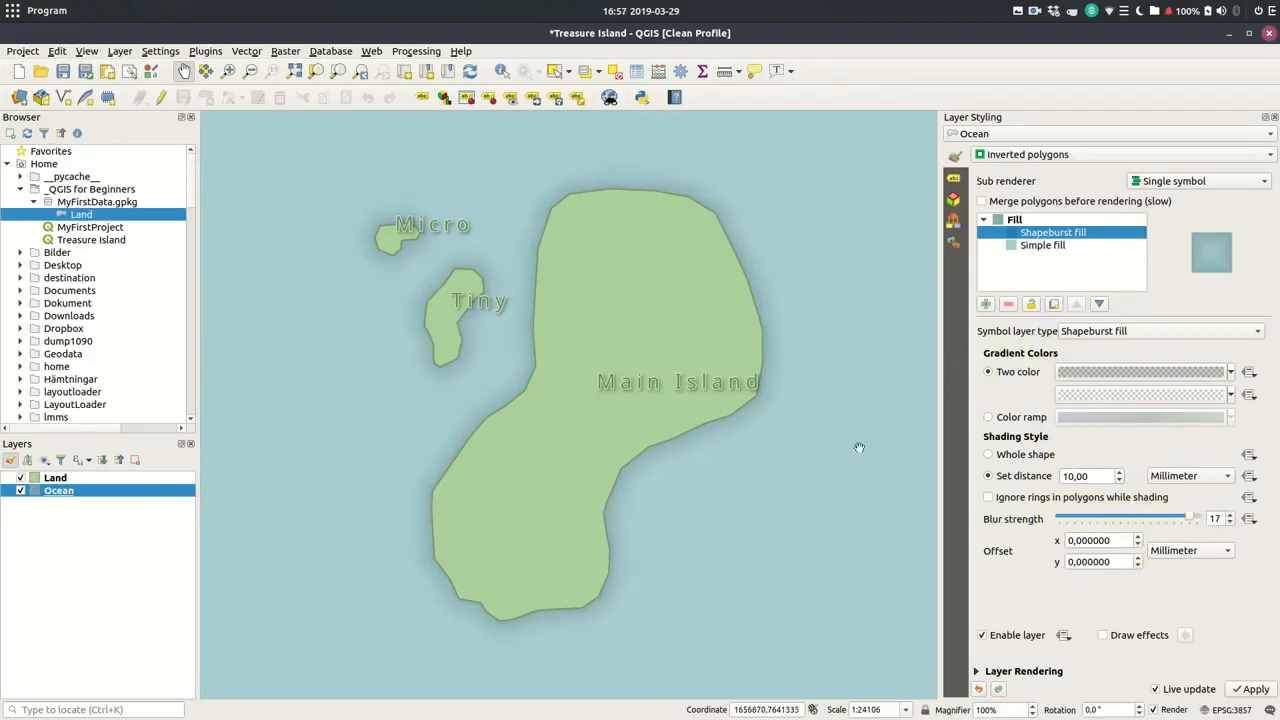
Fine-tune the opacity of the shapeburst fill's first gradient color, keeping it a mostly transparent black
click(1231, 371)
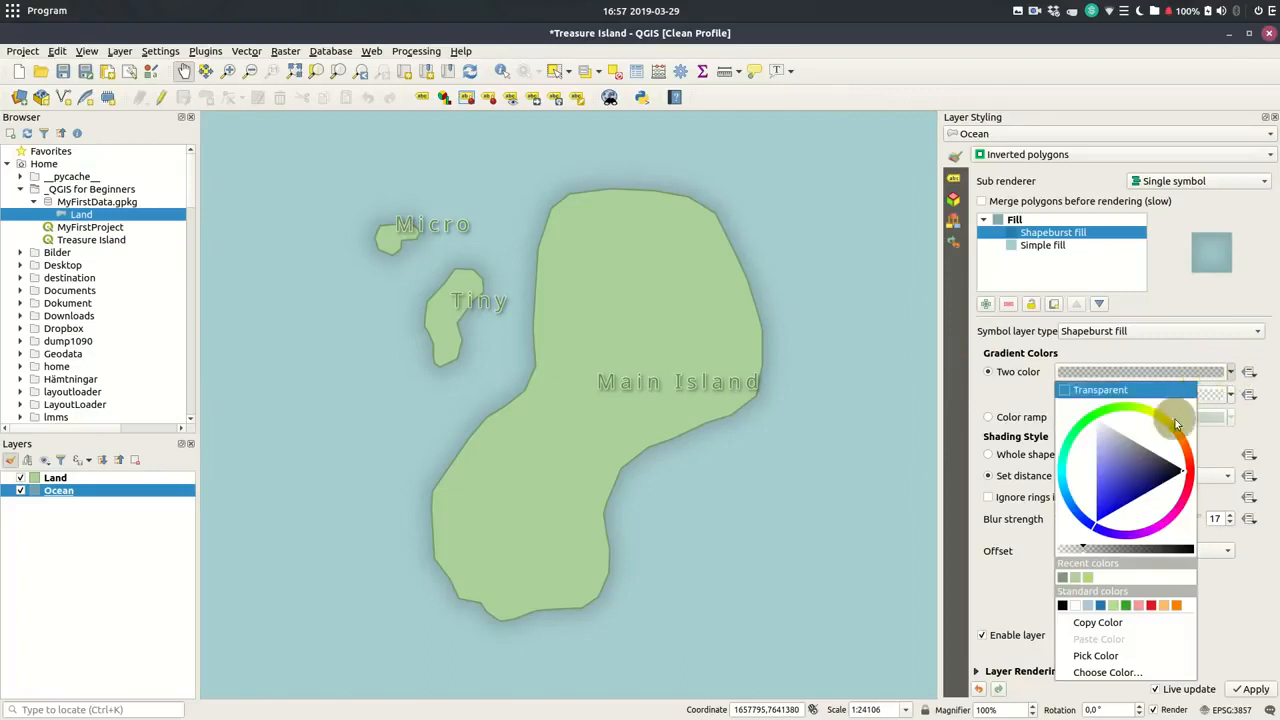
click(1117, 549)
drag(1117, 550, 1085, 552)
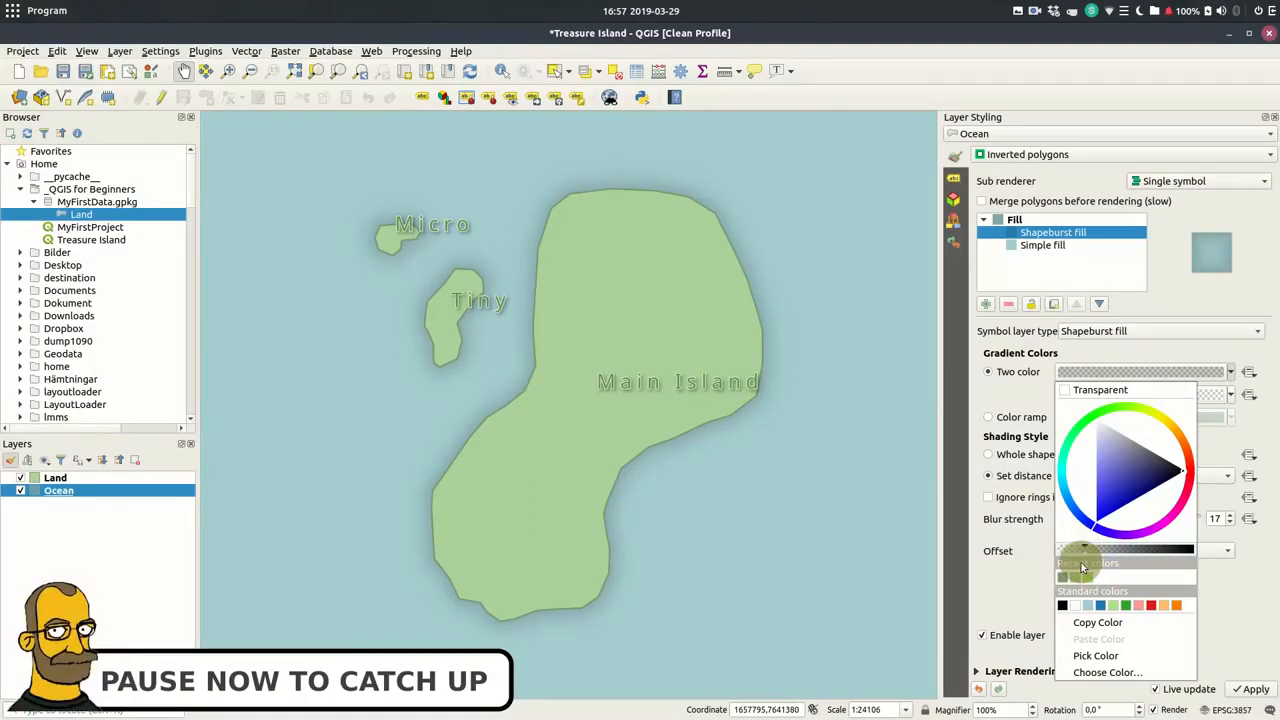
click(988, 550)
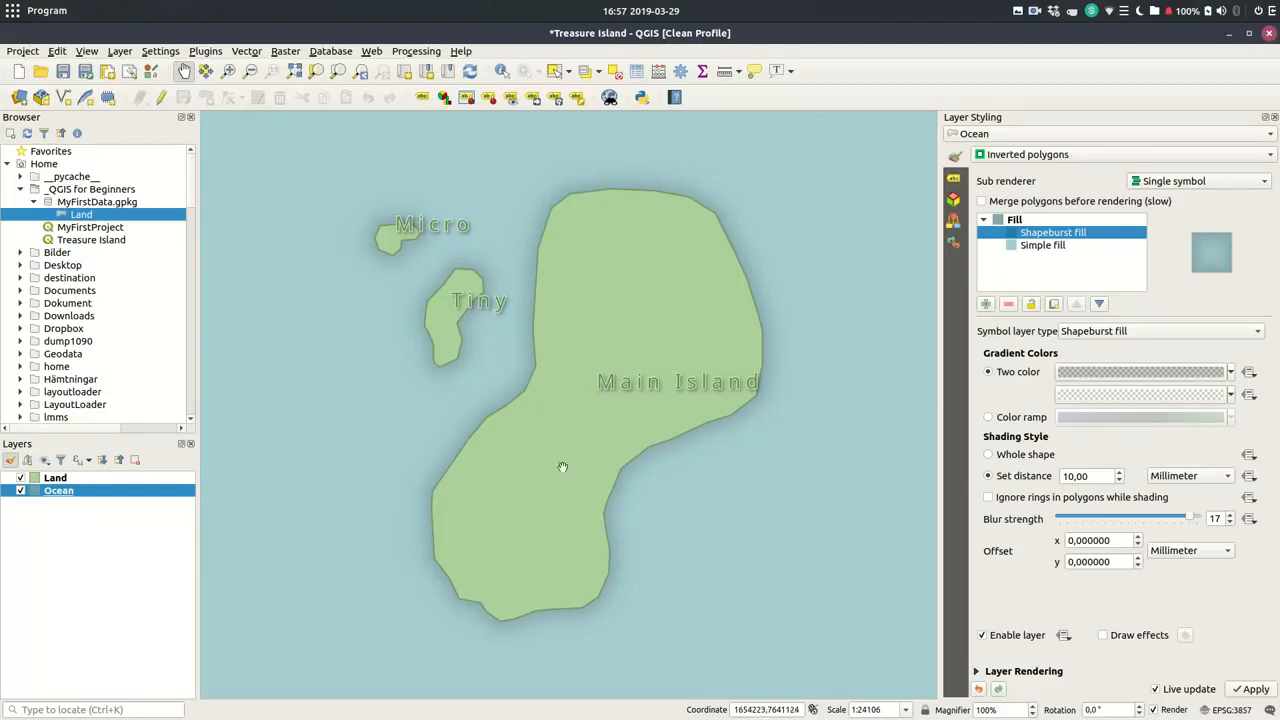
Start a new GeoPackage layer in MyFirstData.gpkg with the table name Routes and the Line geometry type
scroll(559, 375, up, 3)
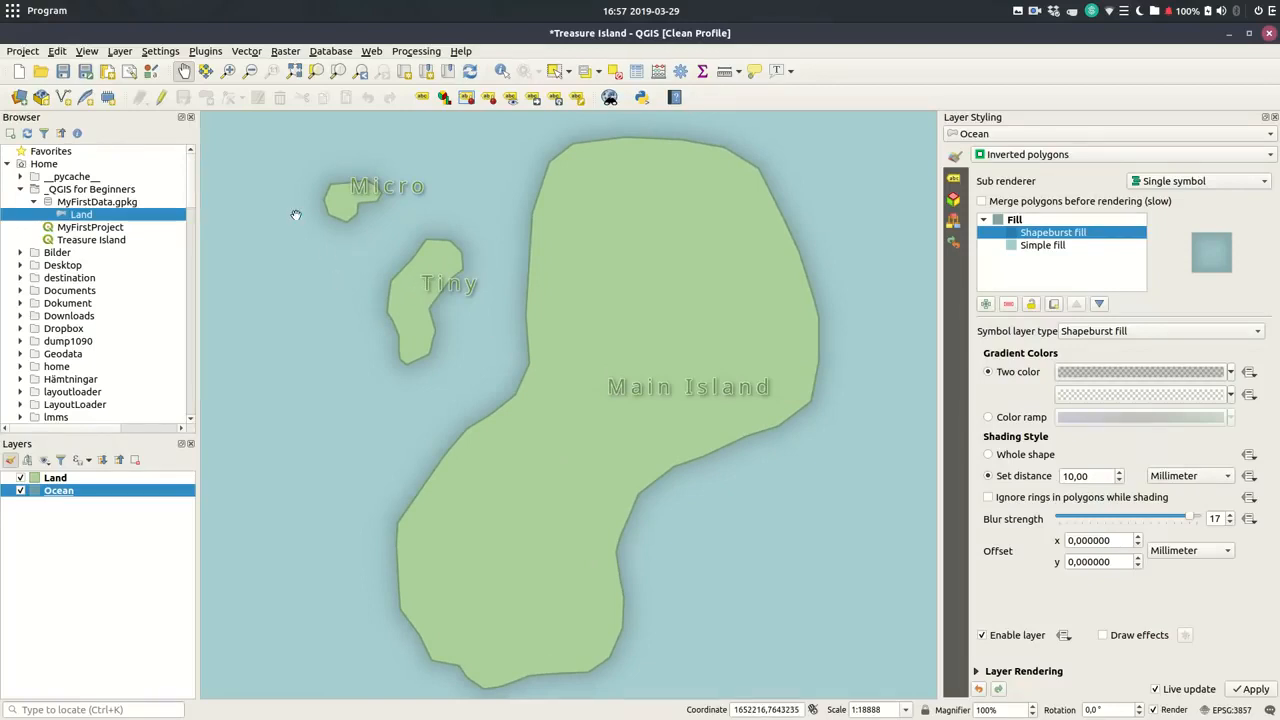
click(41, 97)
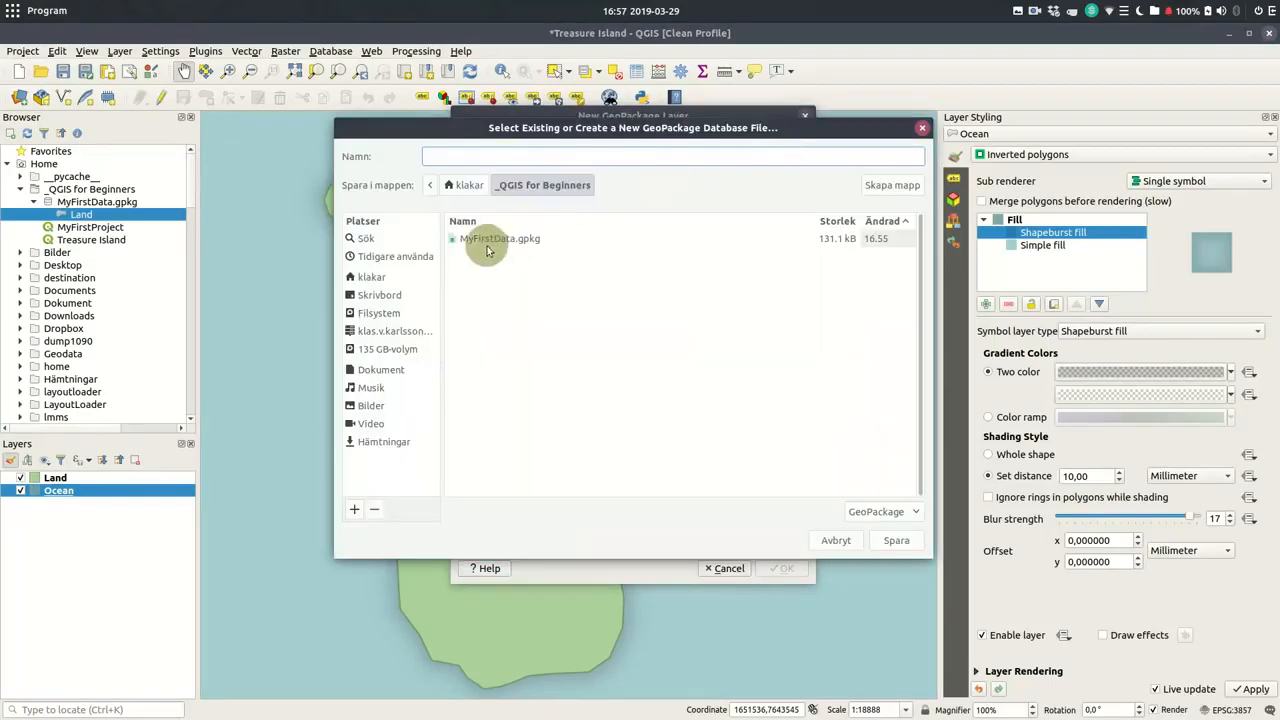
click(475, 240)
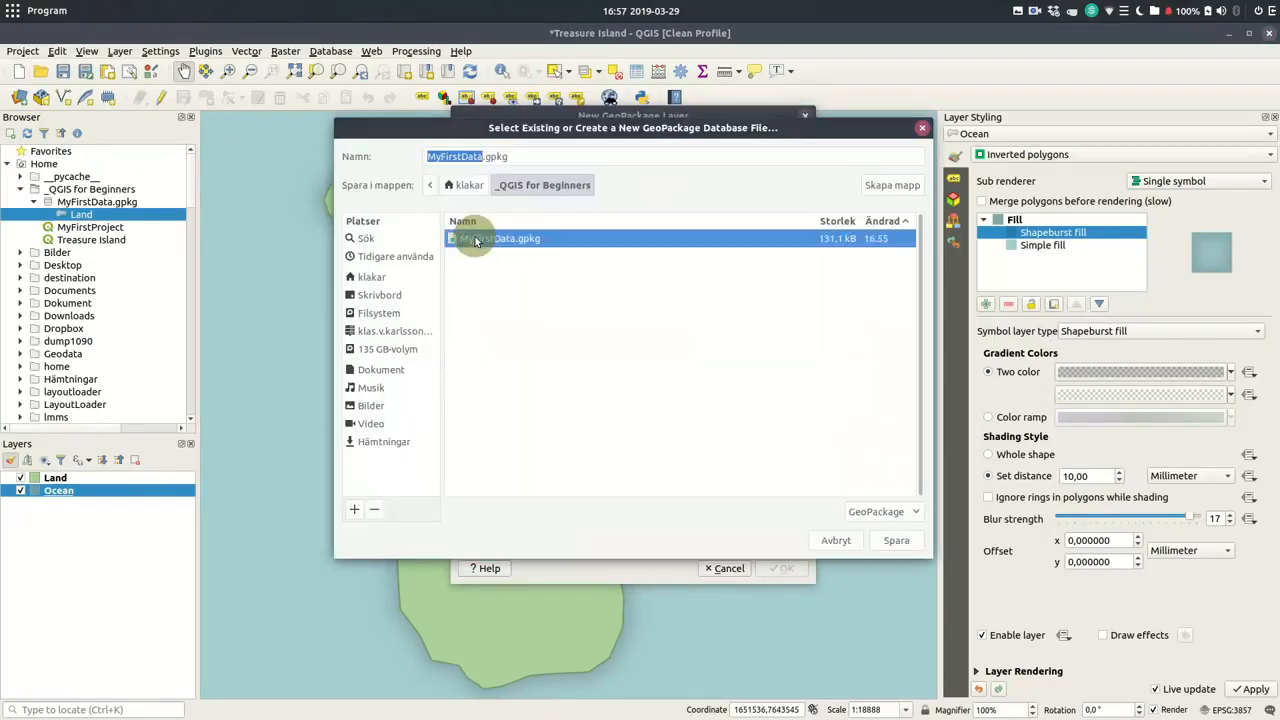
click(896, 540)
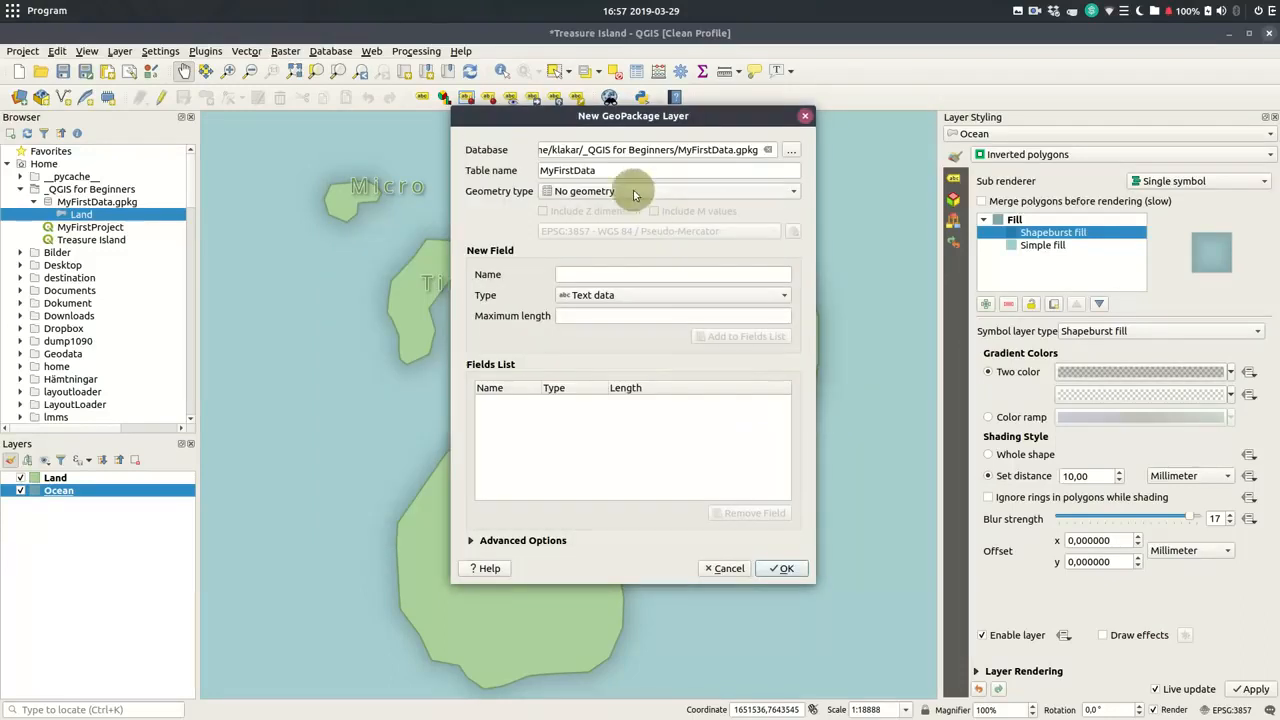
drag(621, 171, 500, 172)
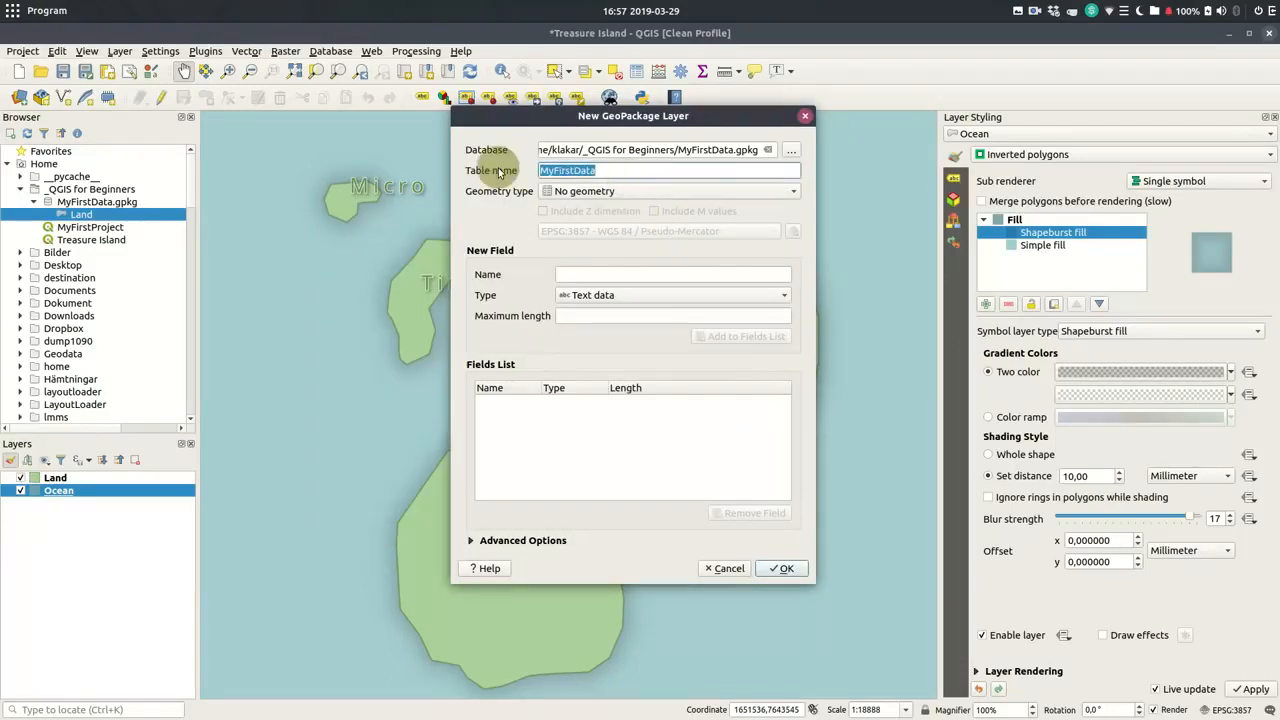
text(Routes)
click(680, 191)
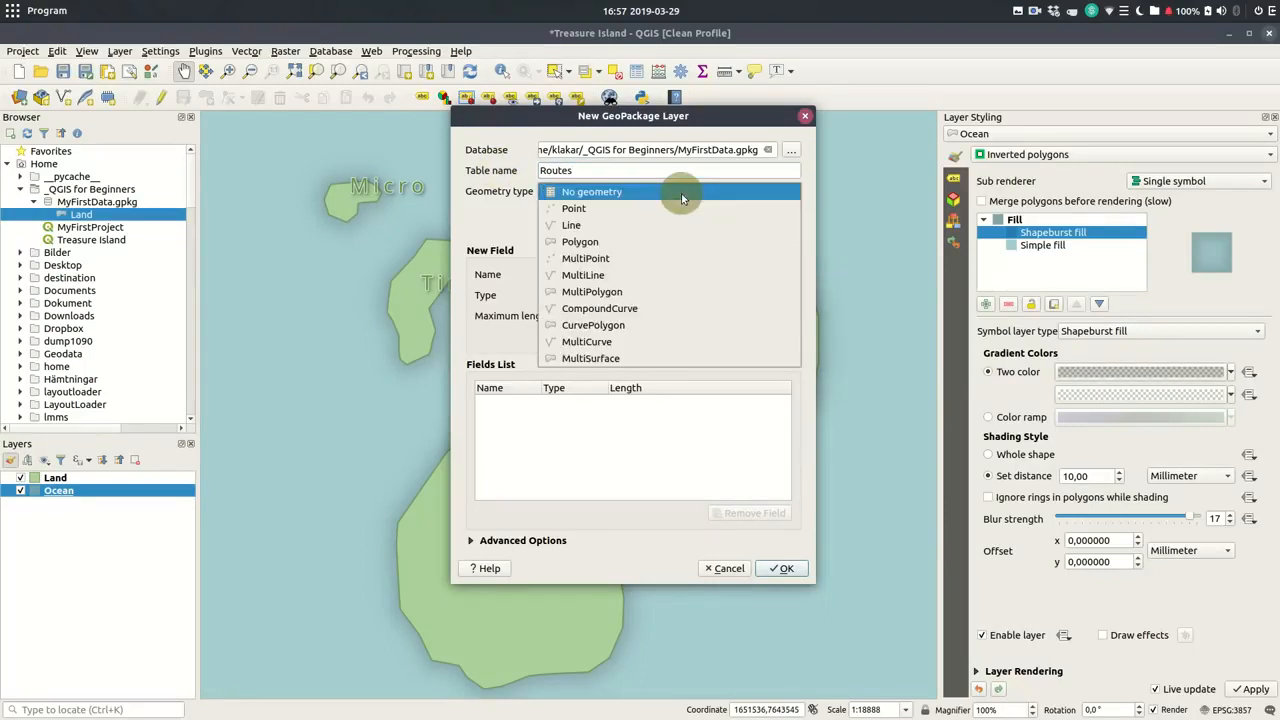
click(645, 226)
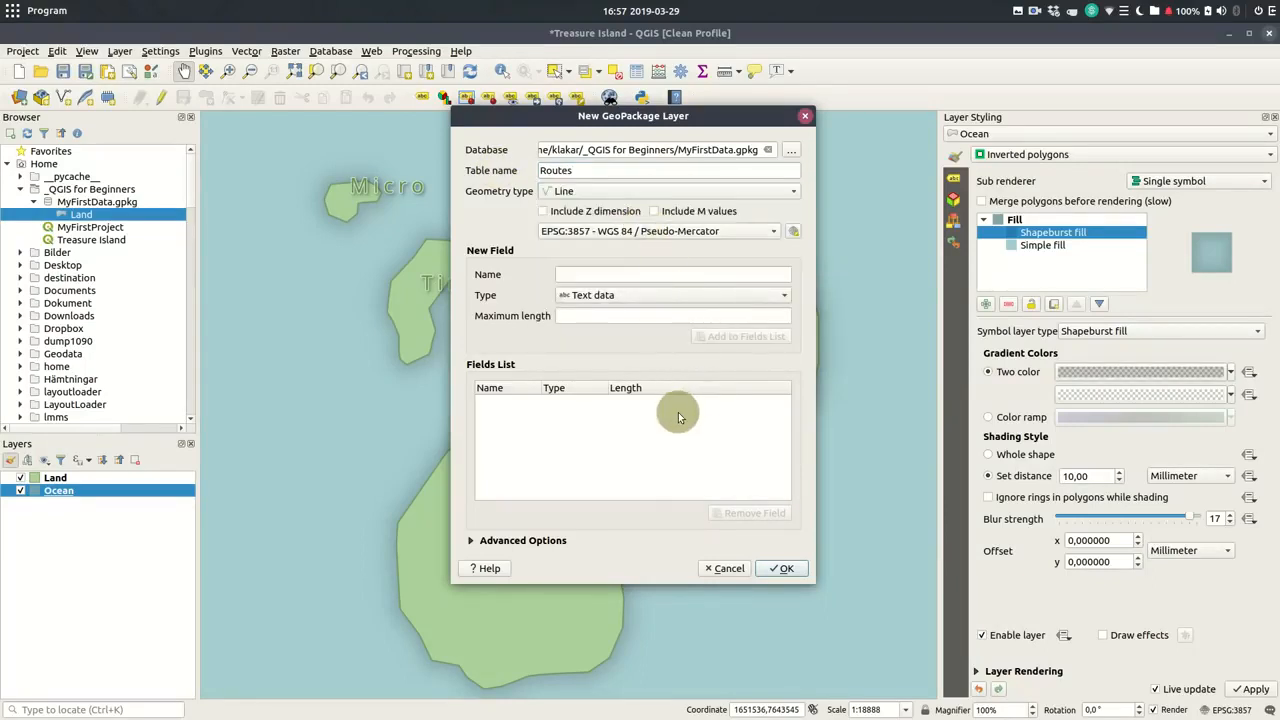
Add two text data fields named Type and Name to the new Routes layer's fields list
click(679, 274)
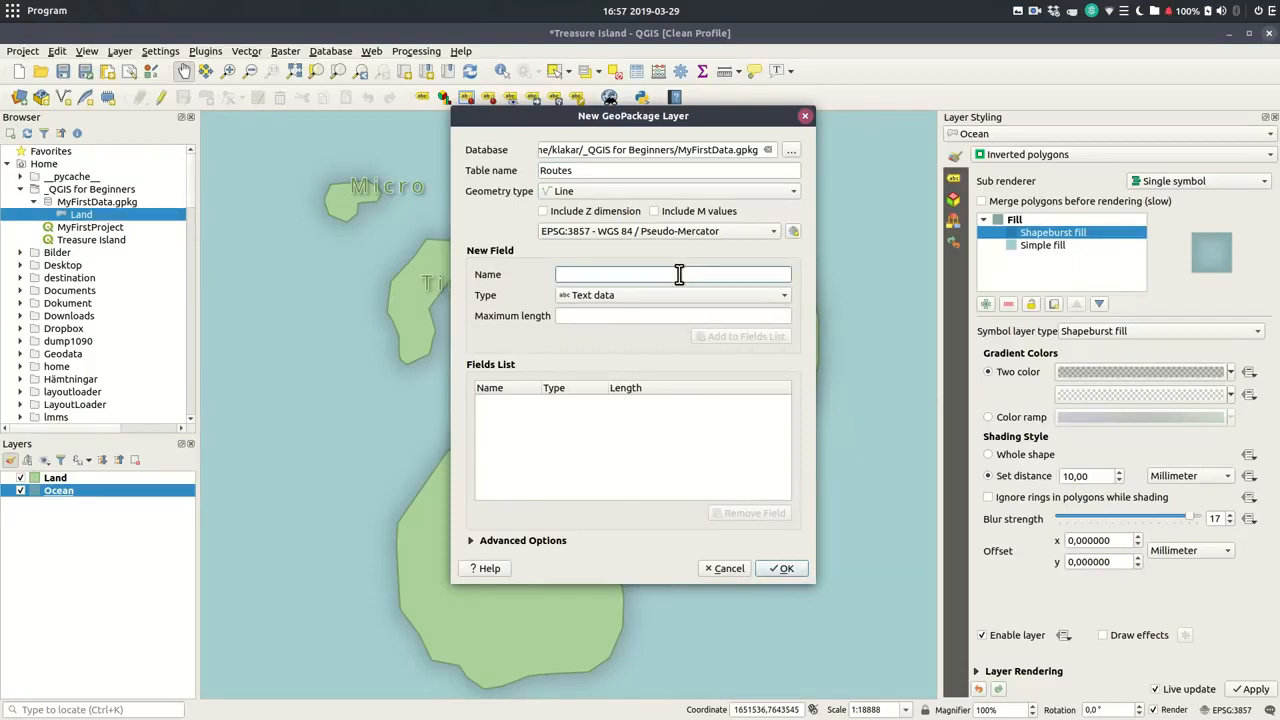
text(T)
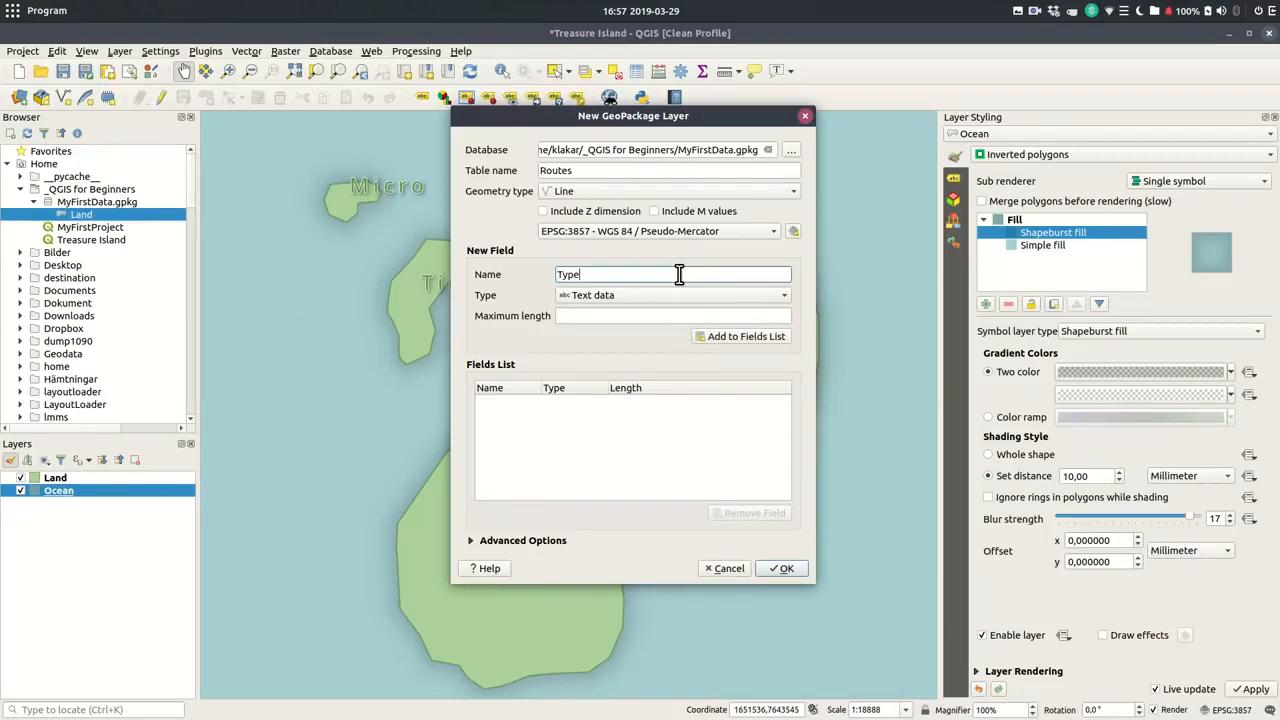
text(ype)
click(745, 336)
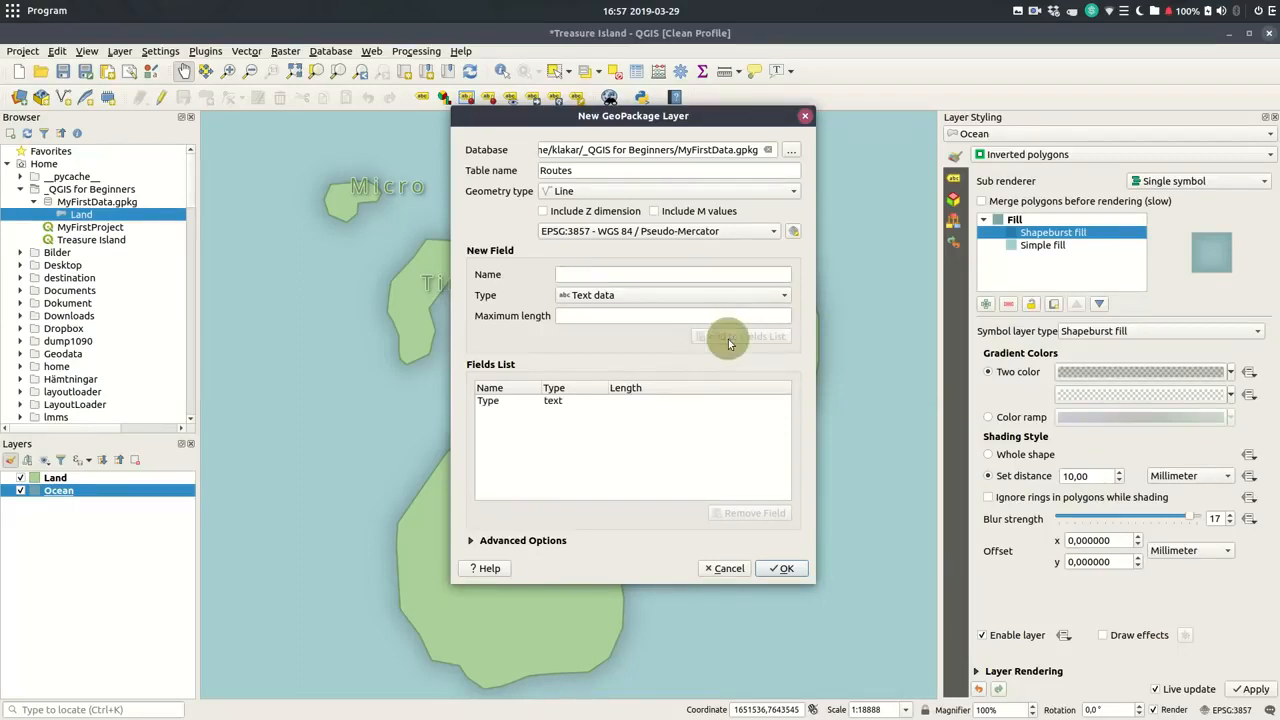
click(662, 276)
text(Name)
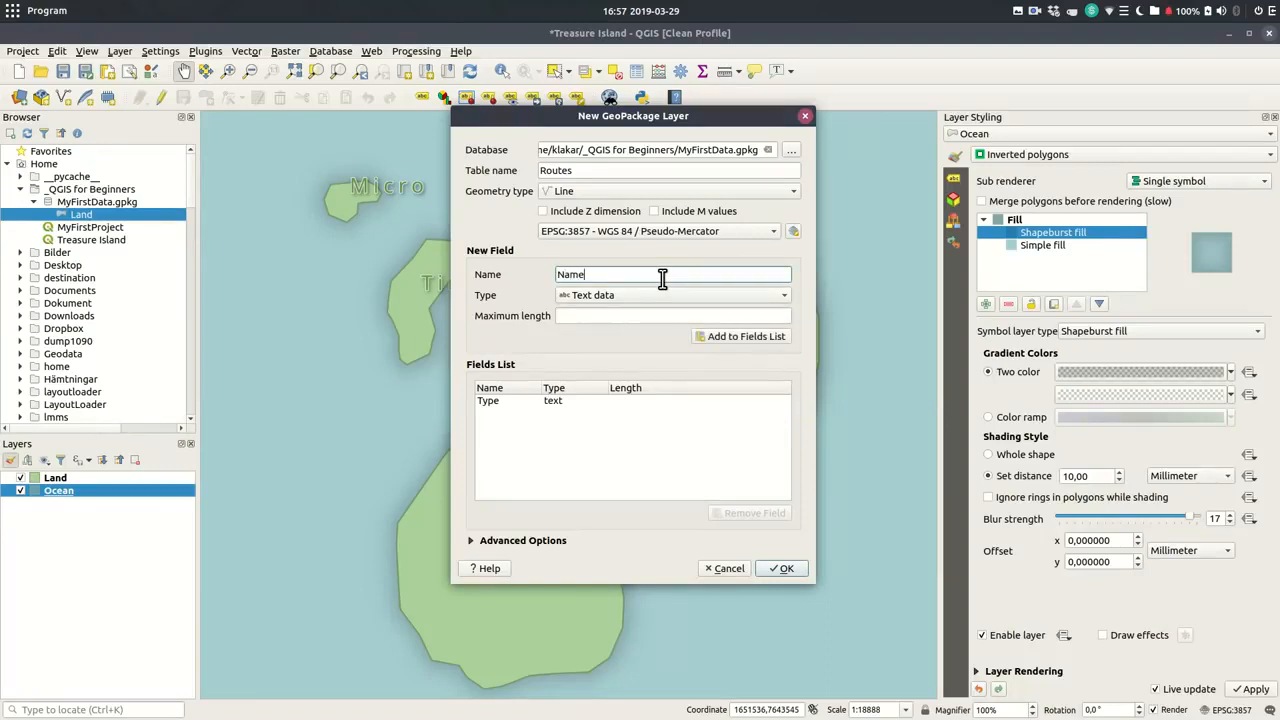
click(765, 336)
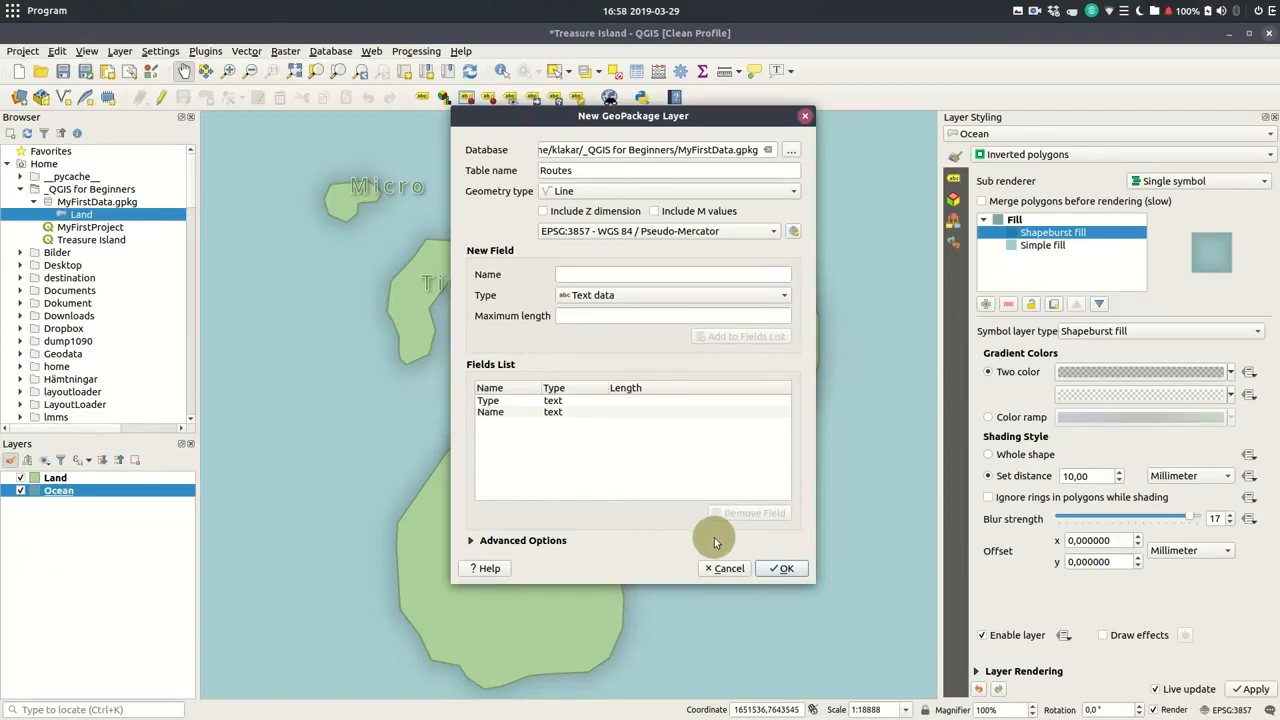
Create Routes as a new layer in the existing database without overwriting it, and move the Land layer below it
click(781, 569)
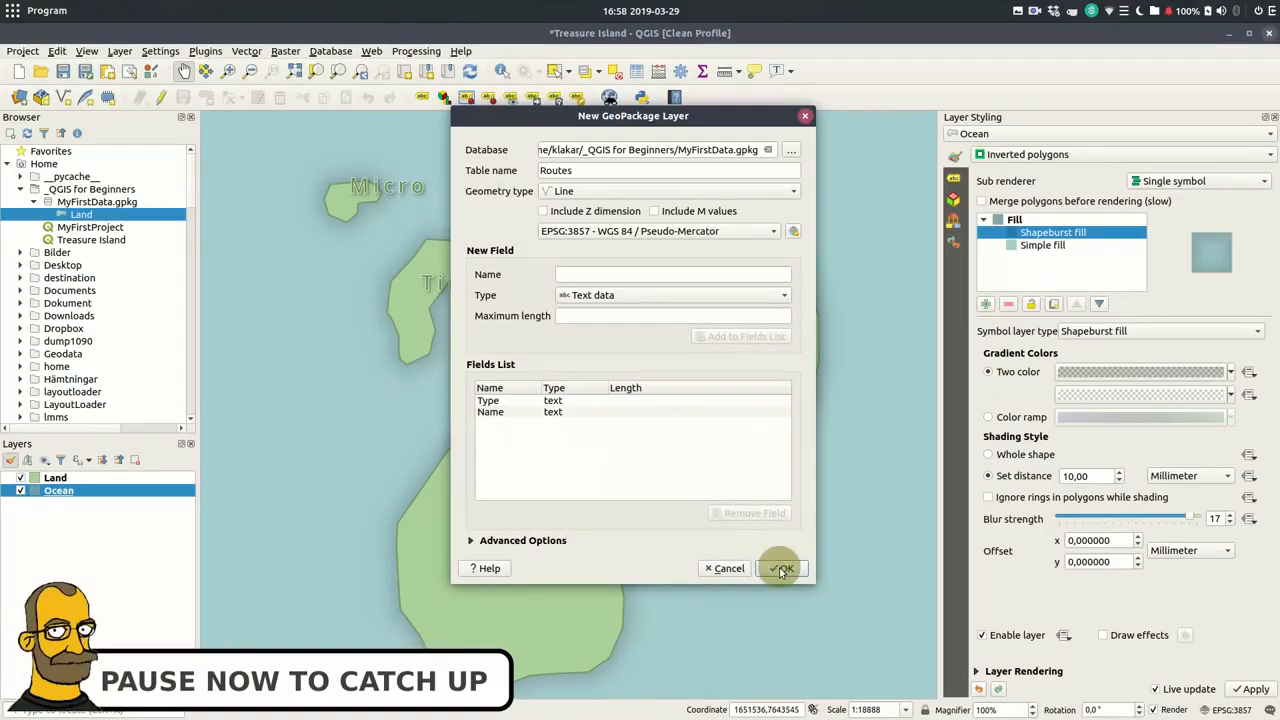
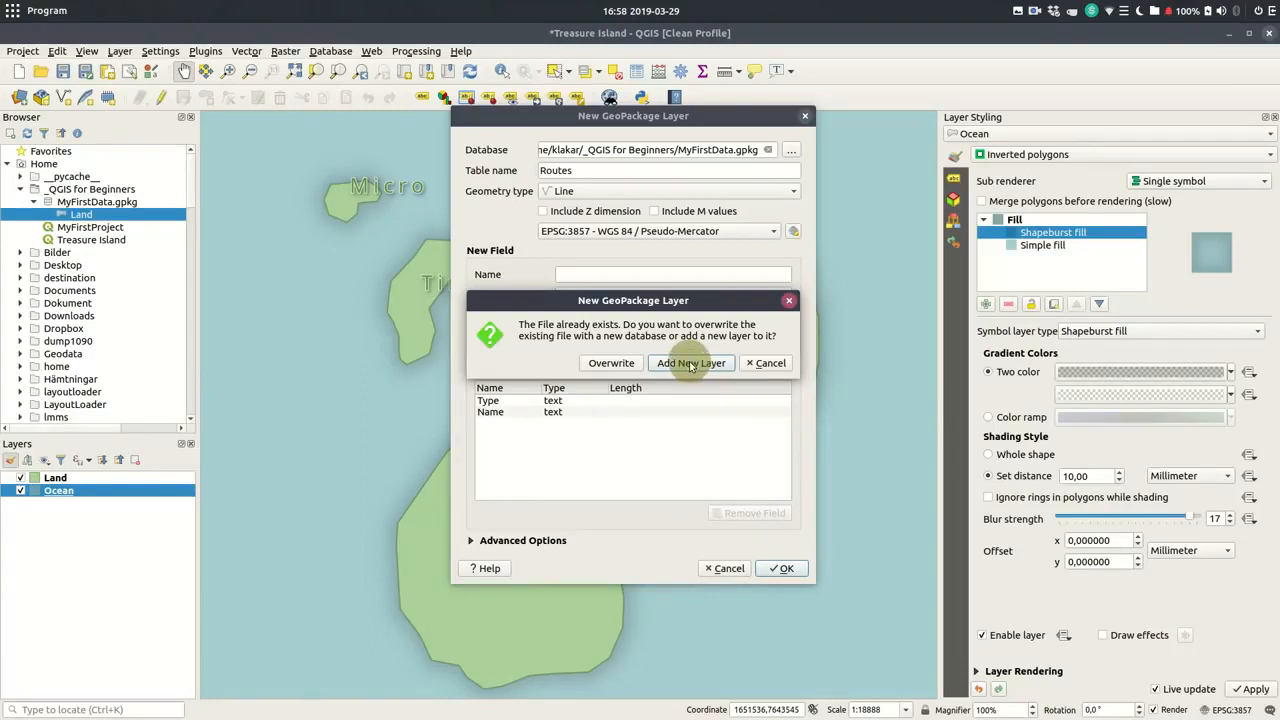
click(689, 363)
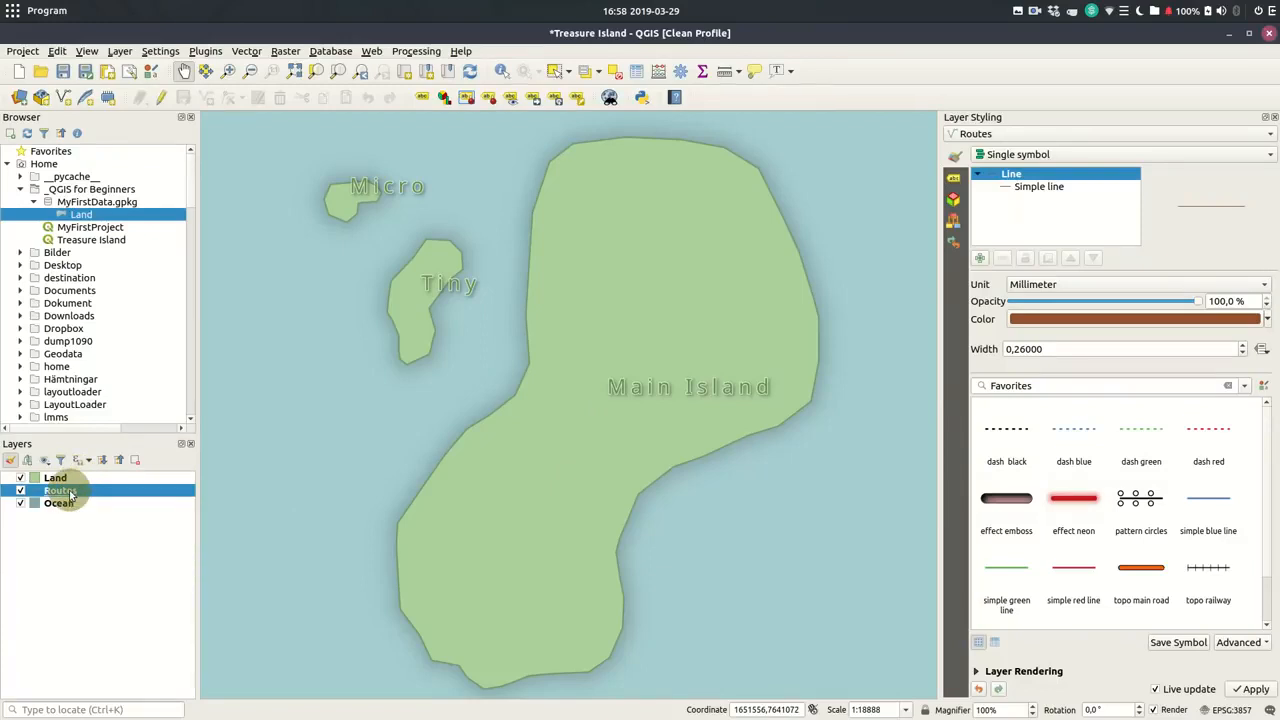
drag(79, 481, 90, 497)
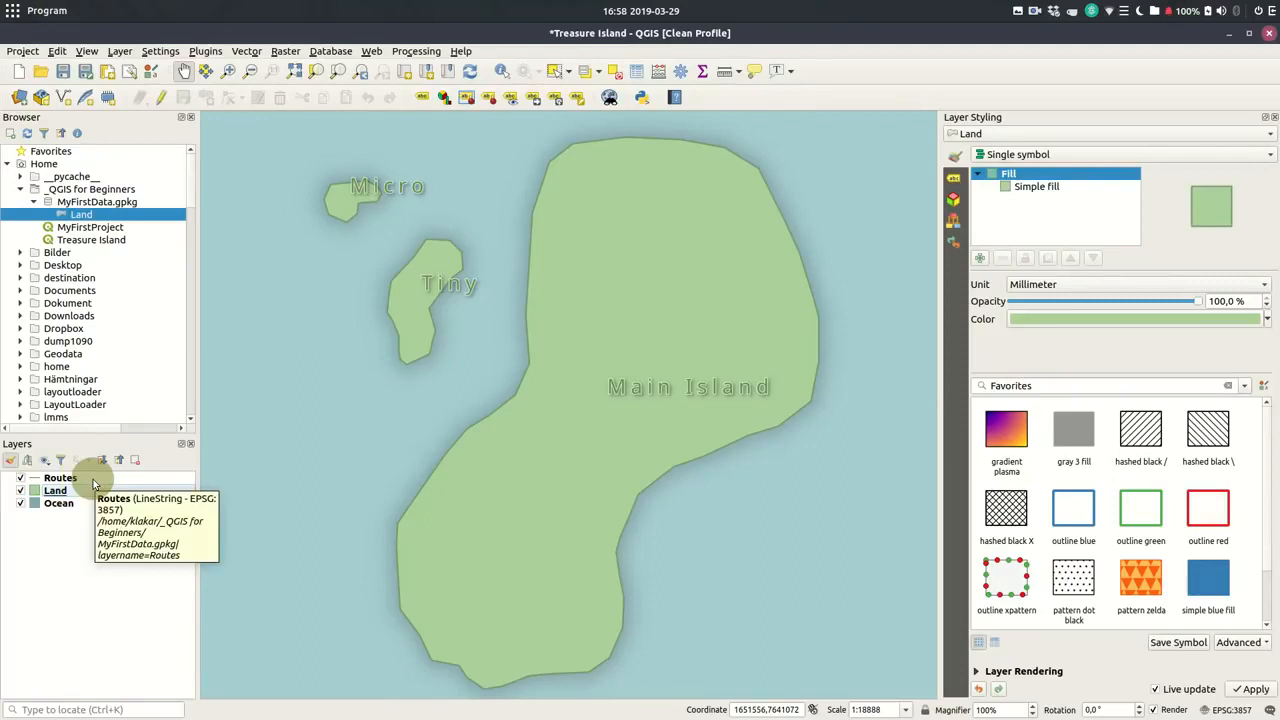
Put the Routes layer in edit mode and digitize a trail line along the western side of Main Island, from north to south
click(93, 479)
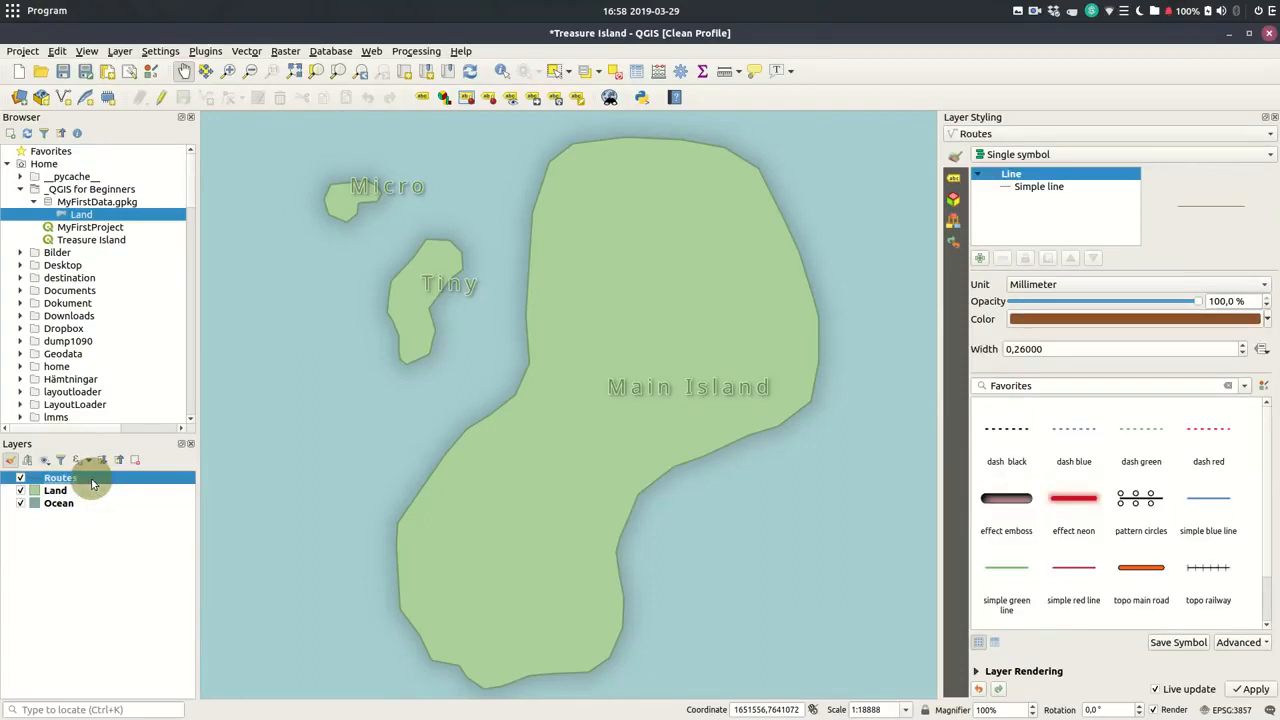
click(164, 97)
click(213, 97)
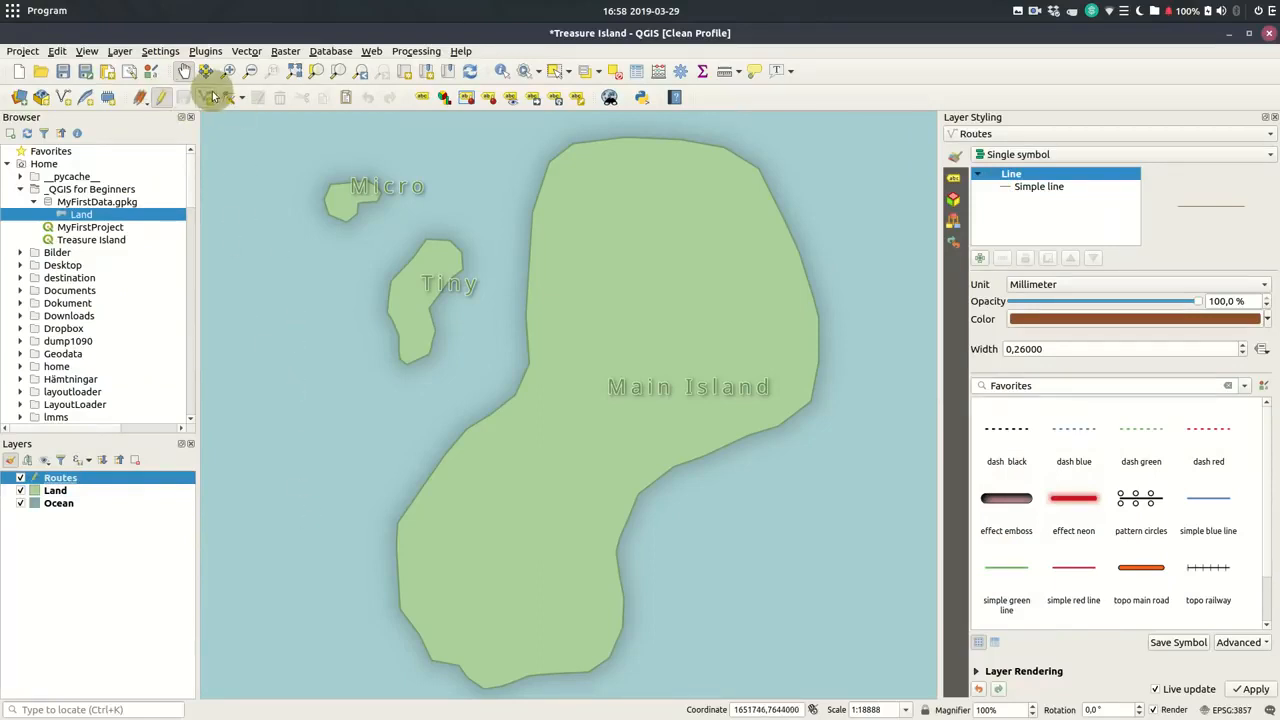
click(580, 170)
click(570, 206)
click(570, 236)
click(578, 283)
click(566, 340)
click(543, 388)
click(500, 434)
click(457, 489)
click(434, 545)
click(433, 600)
right_click(531, 634)
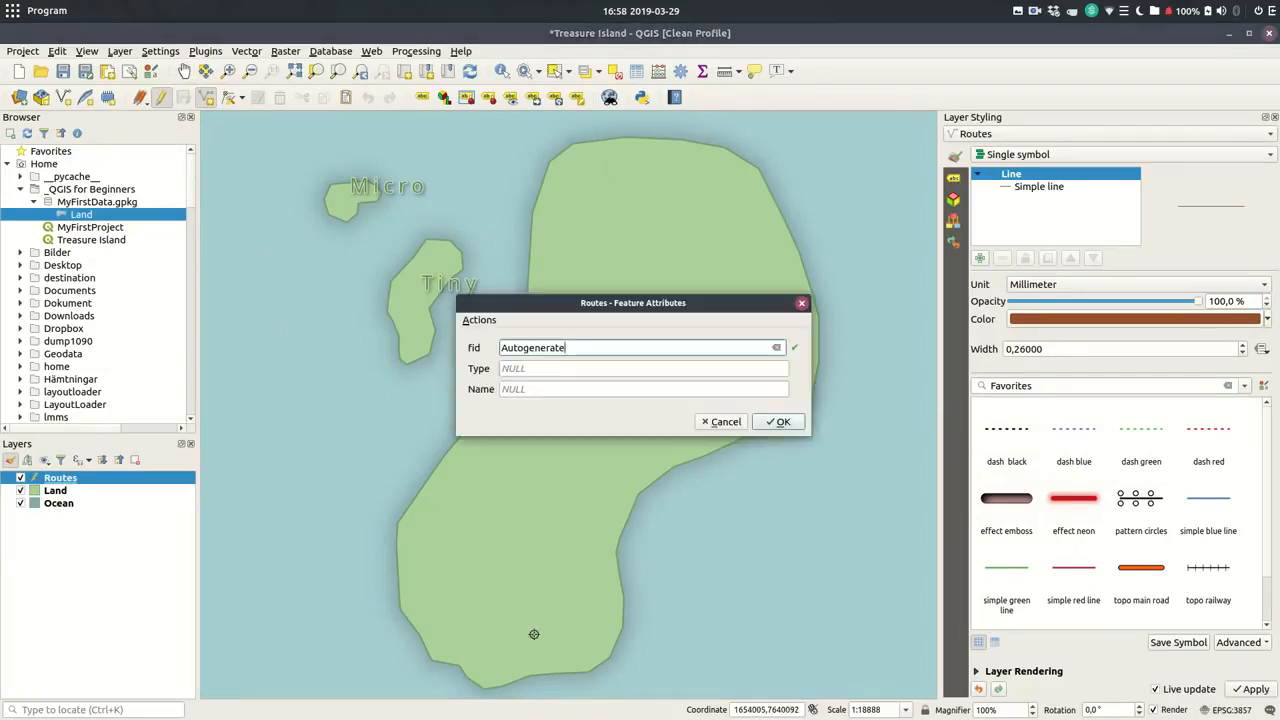
Save the new line feature with Type Trail and Name Main Happy, leaving its fid on Autogenerate
key(Tab)
text(Trail)
key(Tab)
text(Man)
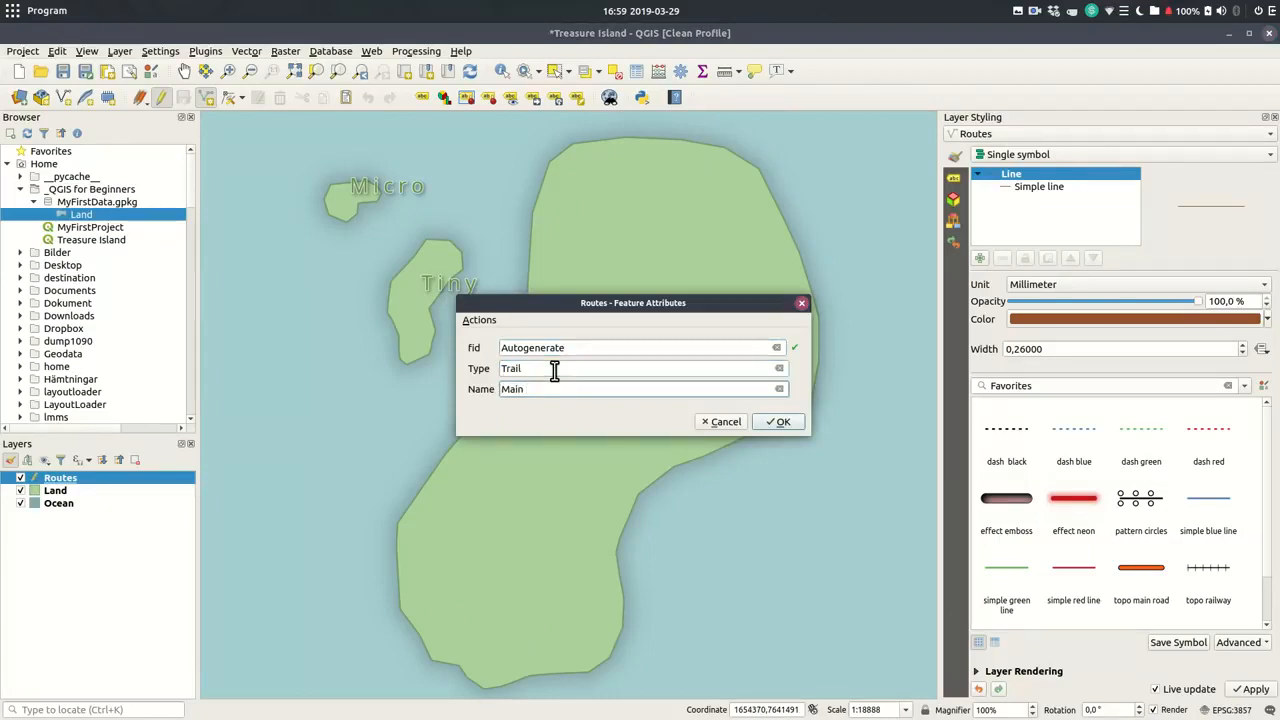
text( Happy)
key(Return)
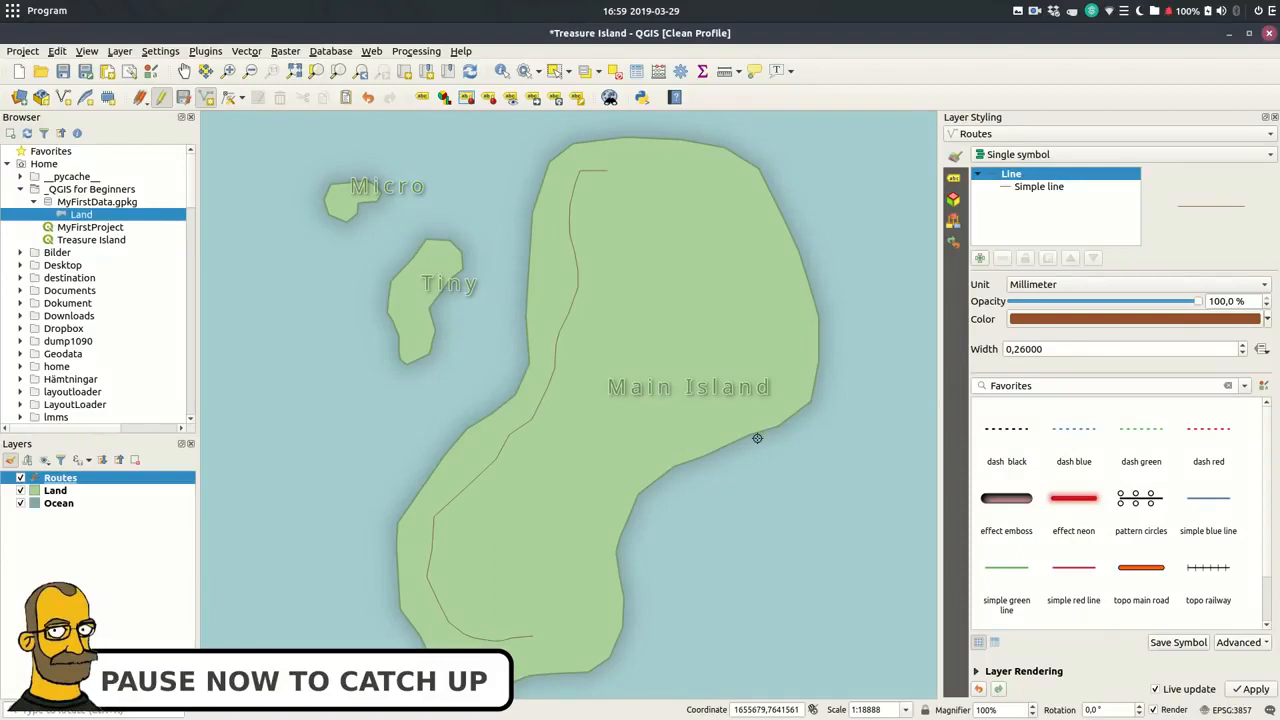
Set the Routes line symbol's width to 0.86 mm
scroll(1068, 348, up, 3)
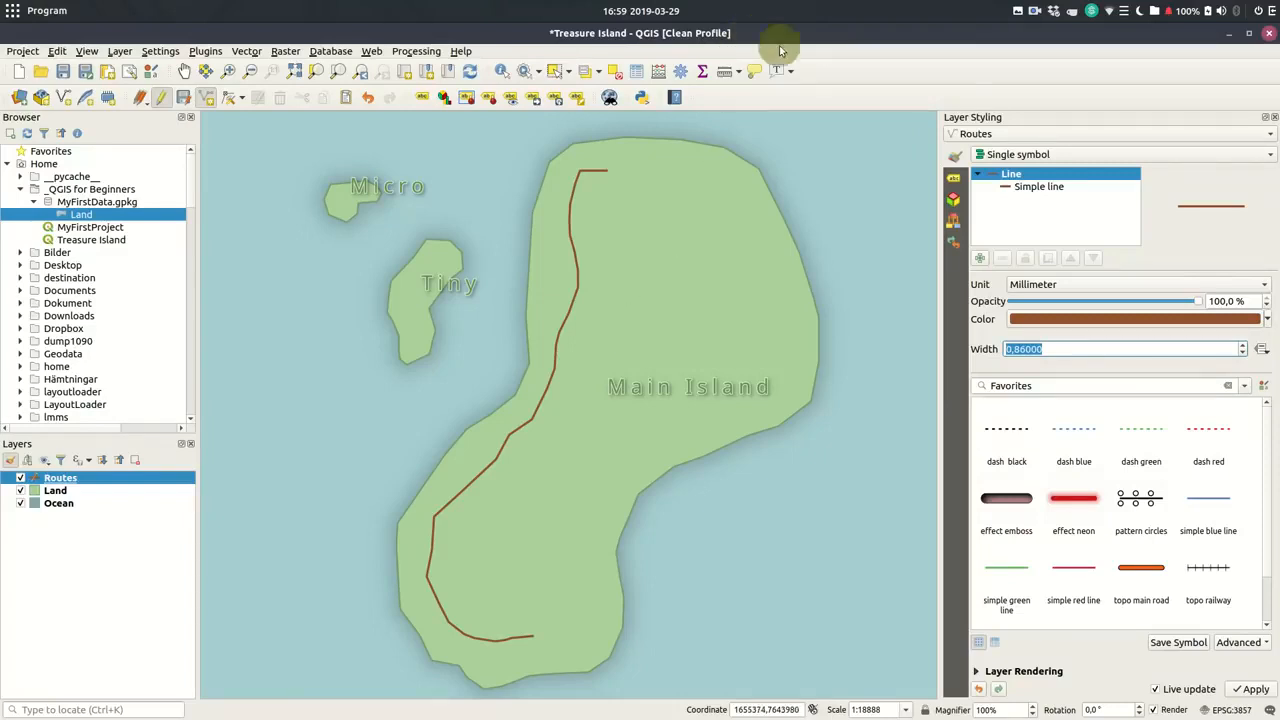
Show the Snapping Toolbar and enable snapping for digitizing
right_click(842, 75)
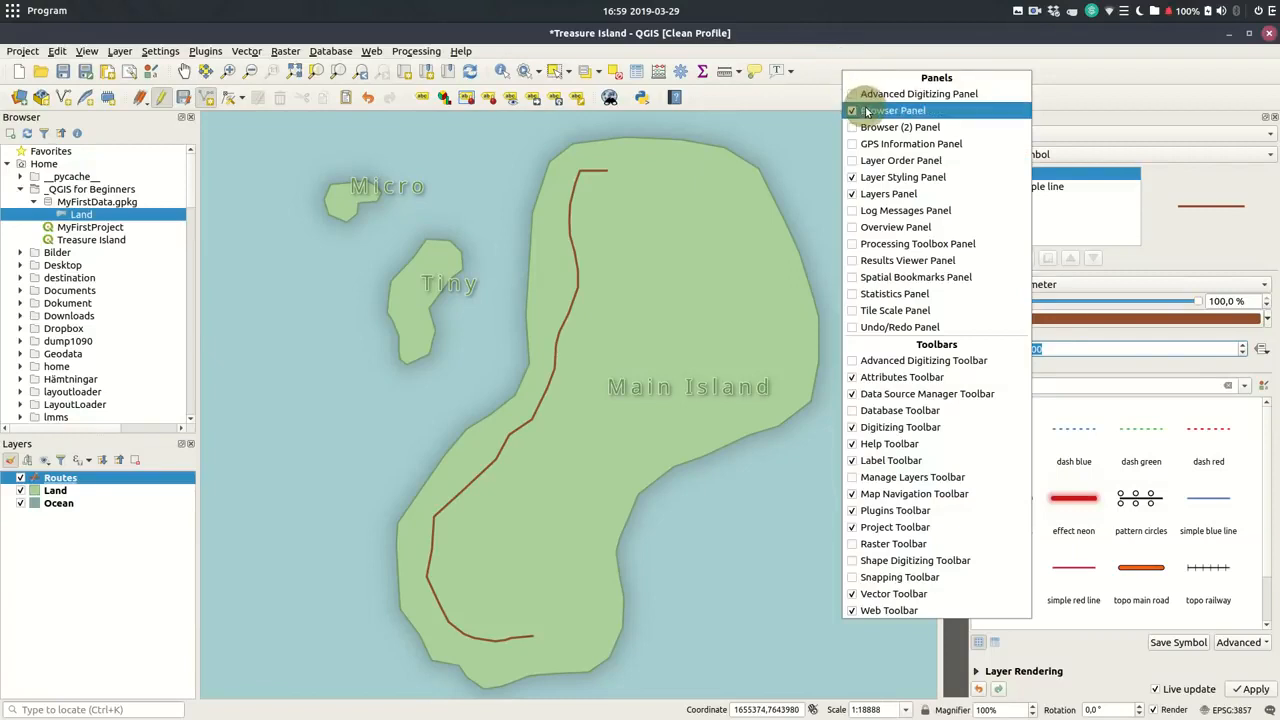
click(852, 578)
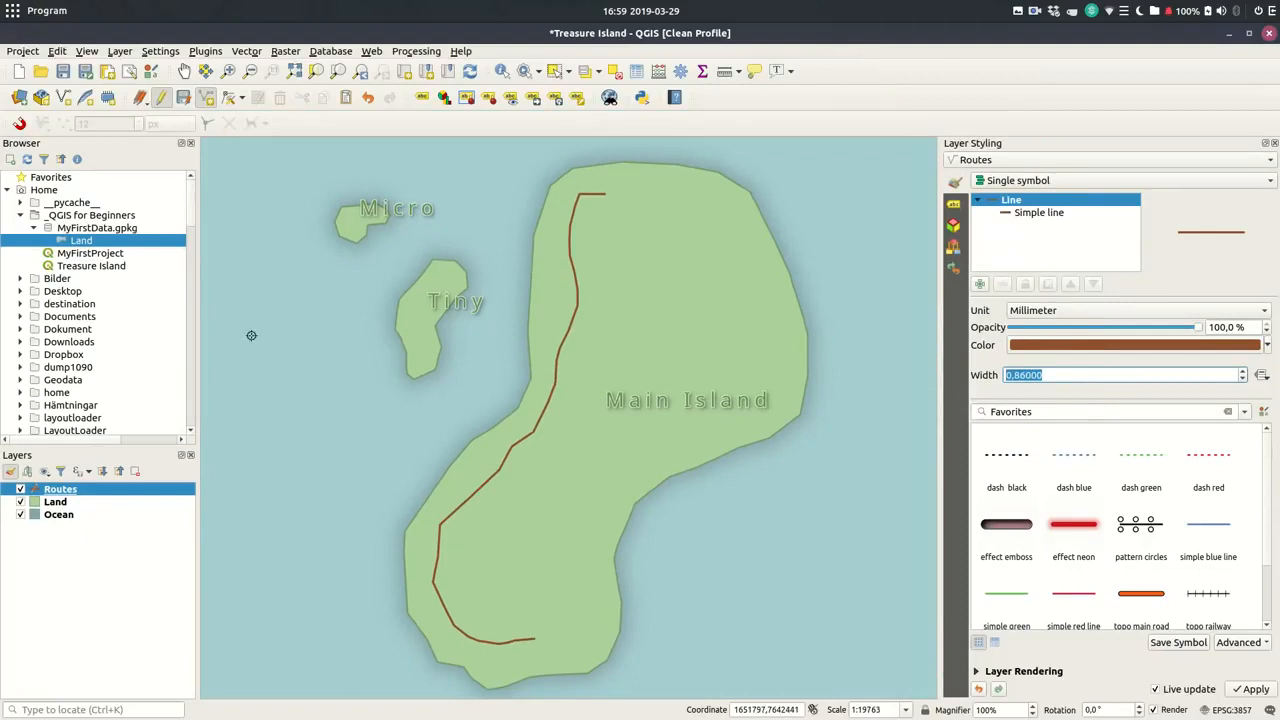
click(21, 123)
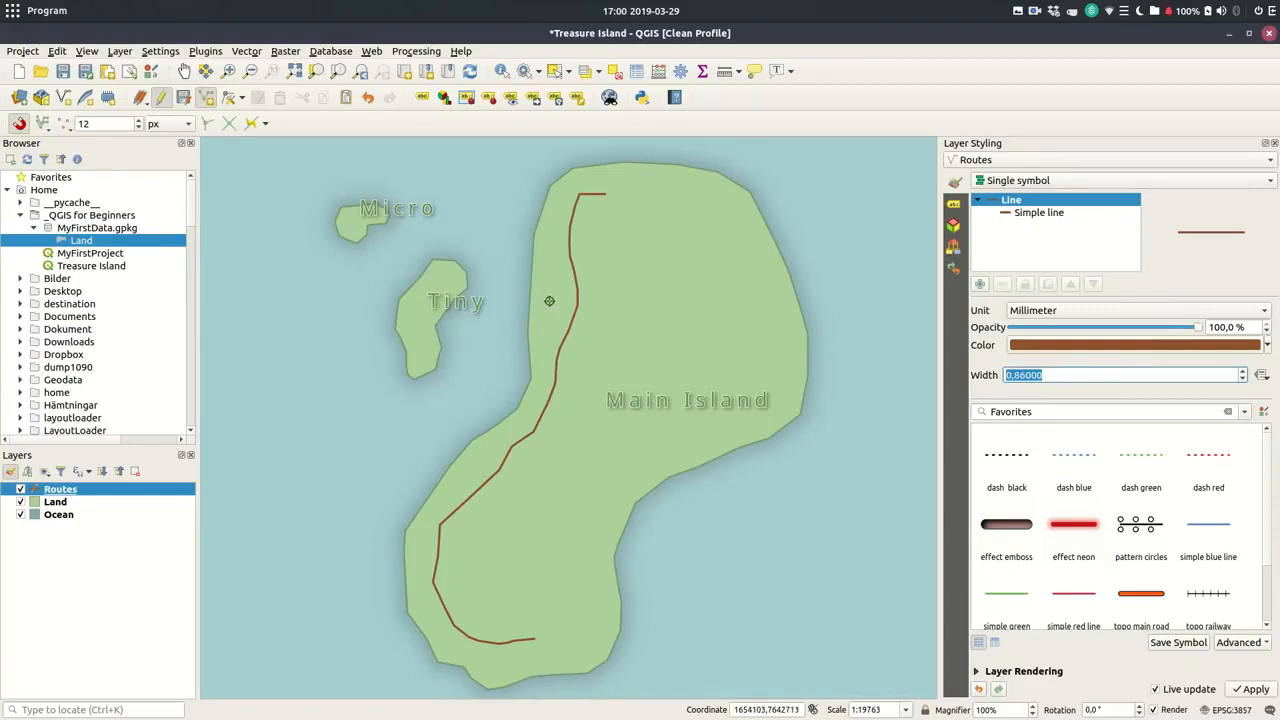
Digitize a path on Main Island from the trail's north end around the eastern side and back to the trail's middle
click(604, 195)
click(632, 194)
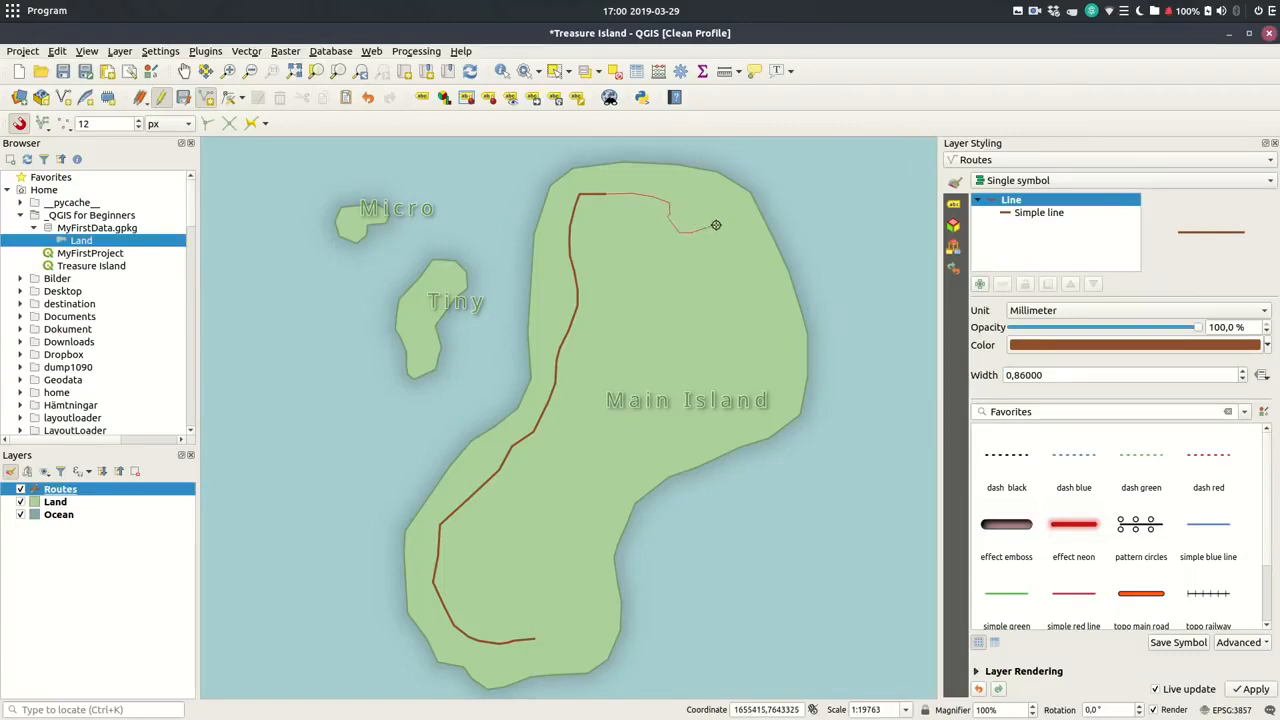
click(754, 315)
click(748, 335)
click(731, 344)
click(722, 355)
click(727, 389)
click(677, 426)
click(628, 434)
click(597, 432)
click(557, 383)
right_click(567, 391)
Save the new path feature with Type Path, leaving its Name empty and its fid on Autogenerate
drag(568, 368, 492, 368)
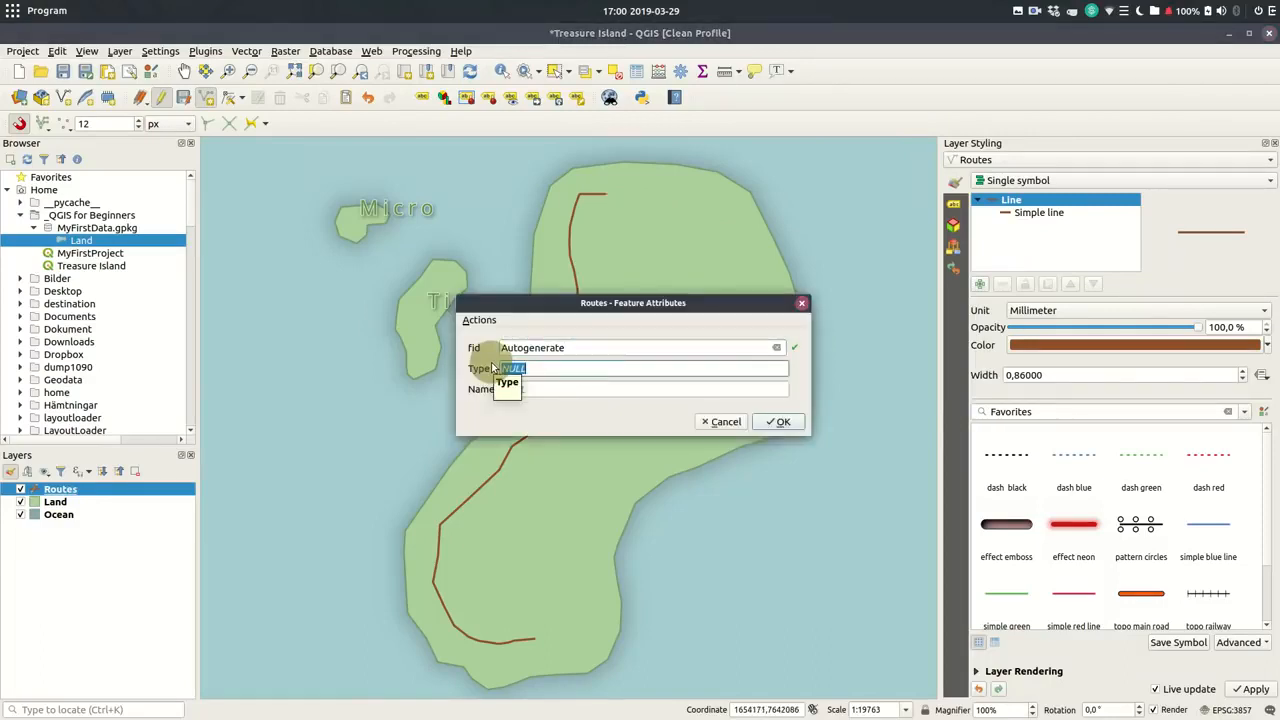
text(Path)
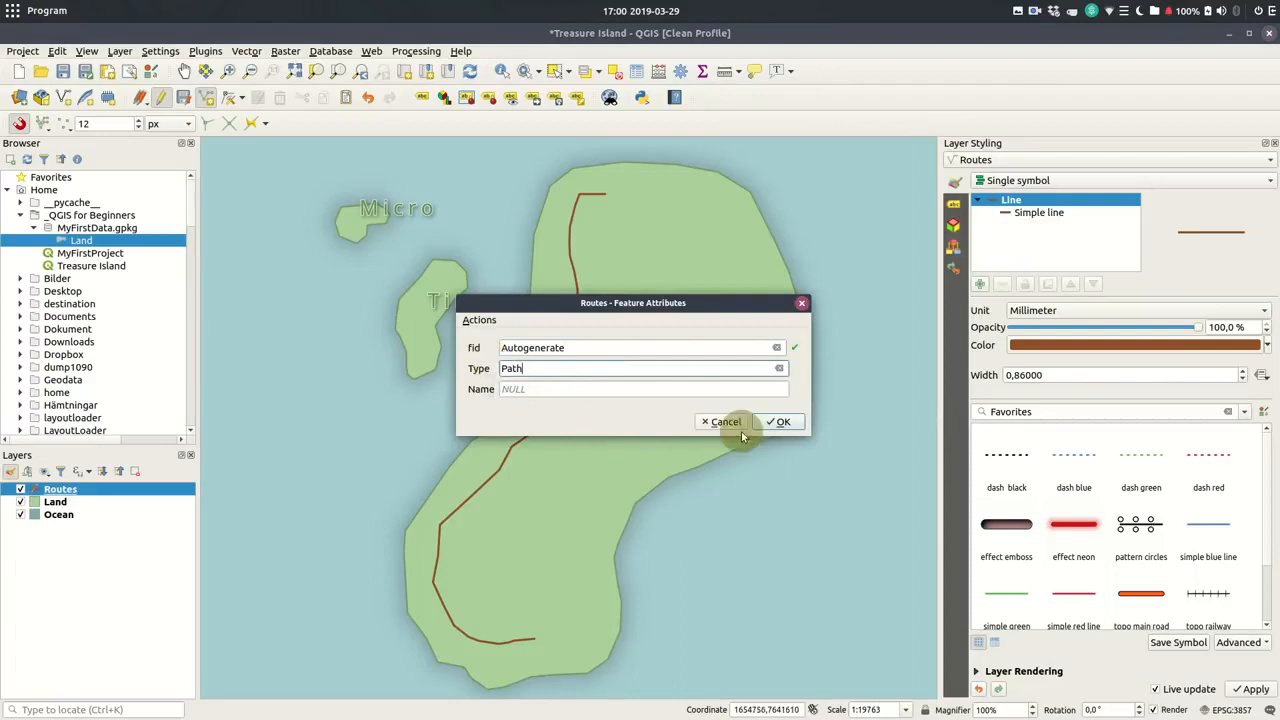
click(778, 421)
Digitize a second path from the first path's southern bend to the trail's south end and save it with Type Path
click(610, 449)
click(535, 637)
right_click(535, 637)
key(Tab)
text(Pa)
click(781, 421)
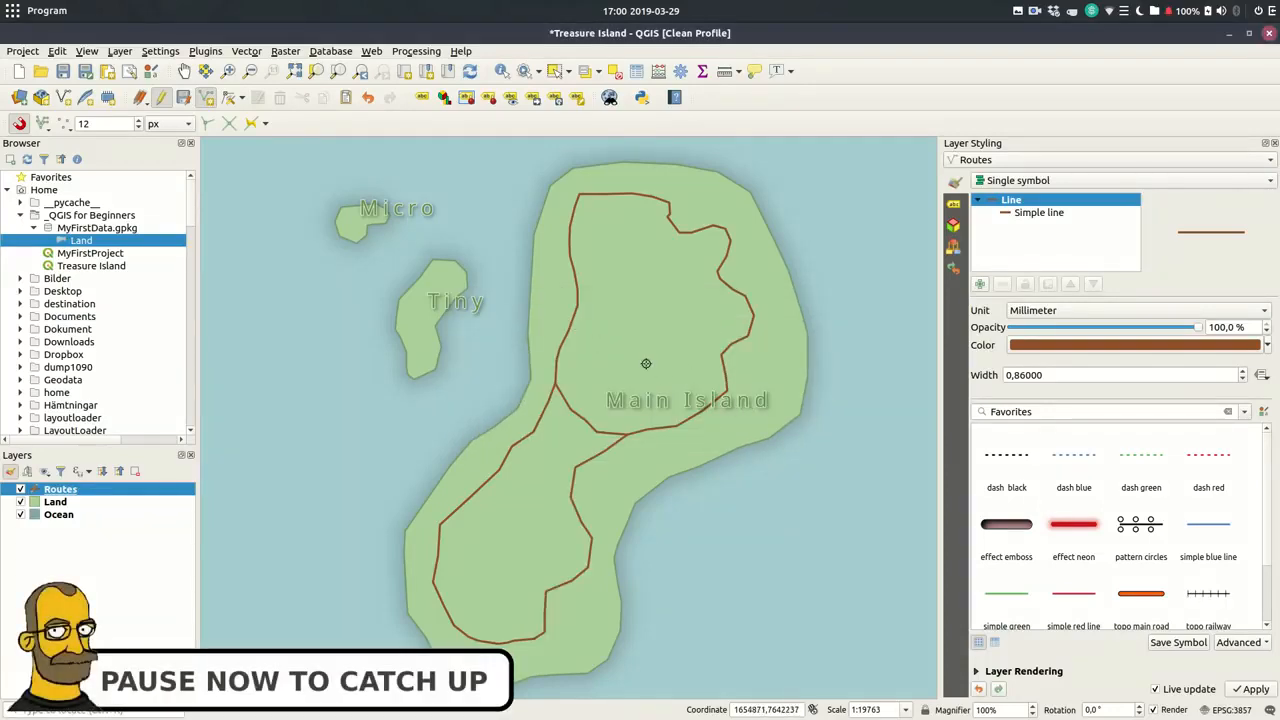
Save the Routes layer edits and end its editing session
click(184, 97)
click(160, 97)
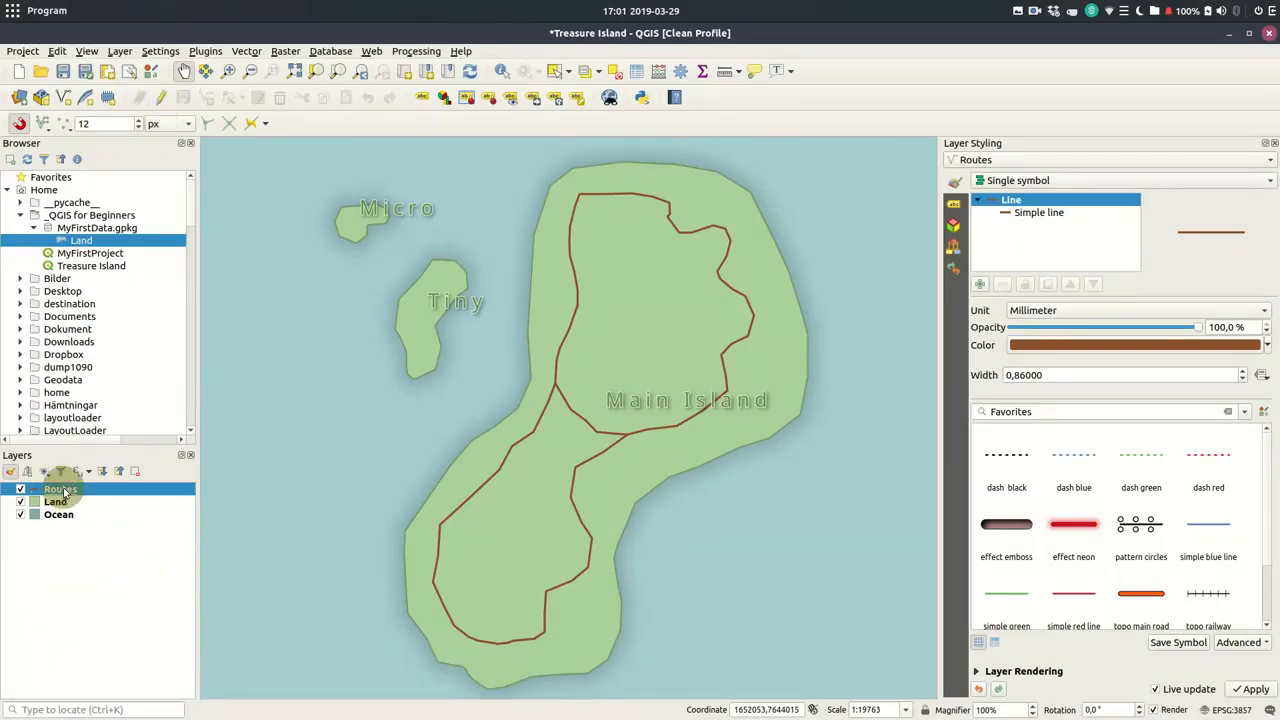
Style the Routes layer as Categorized on the Type column with random colors and classify its values
click(1058, 216)
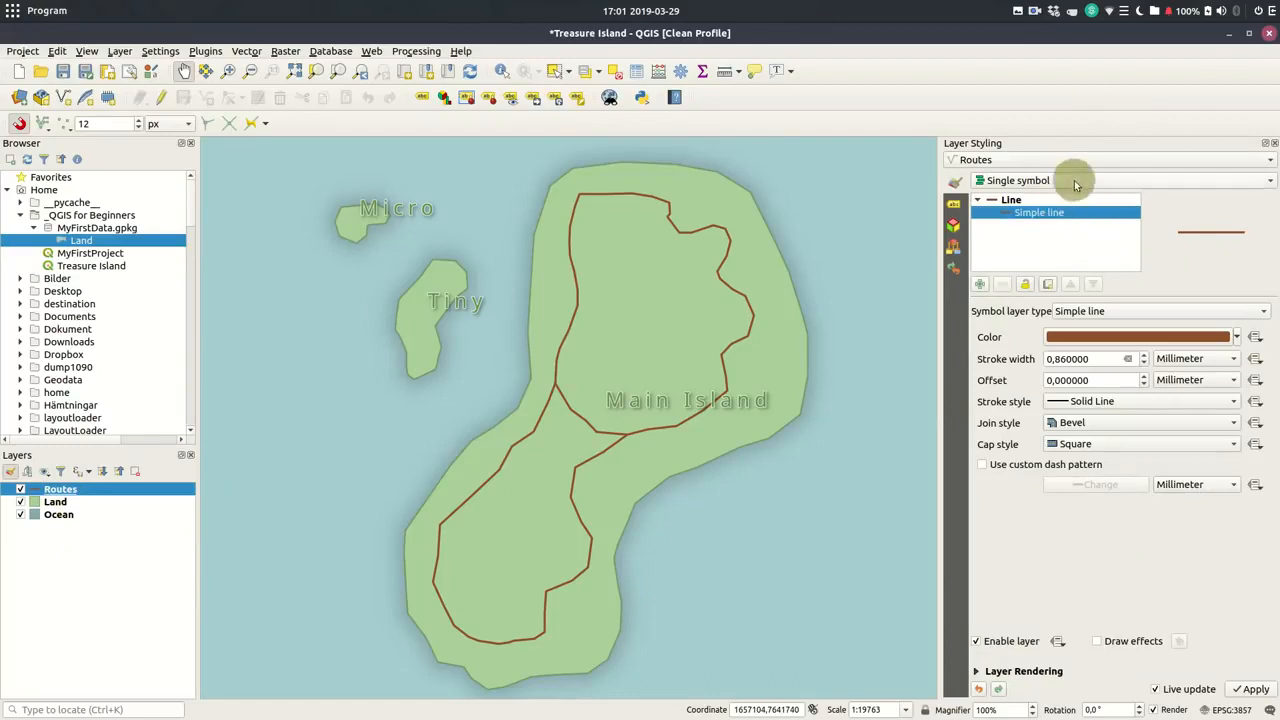
click(1074, 180)
click(1075, 201)
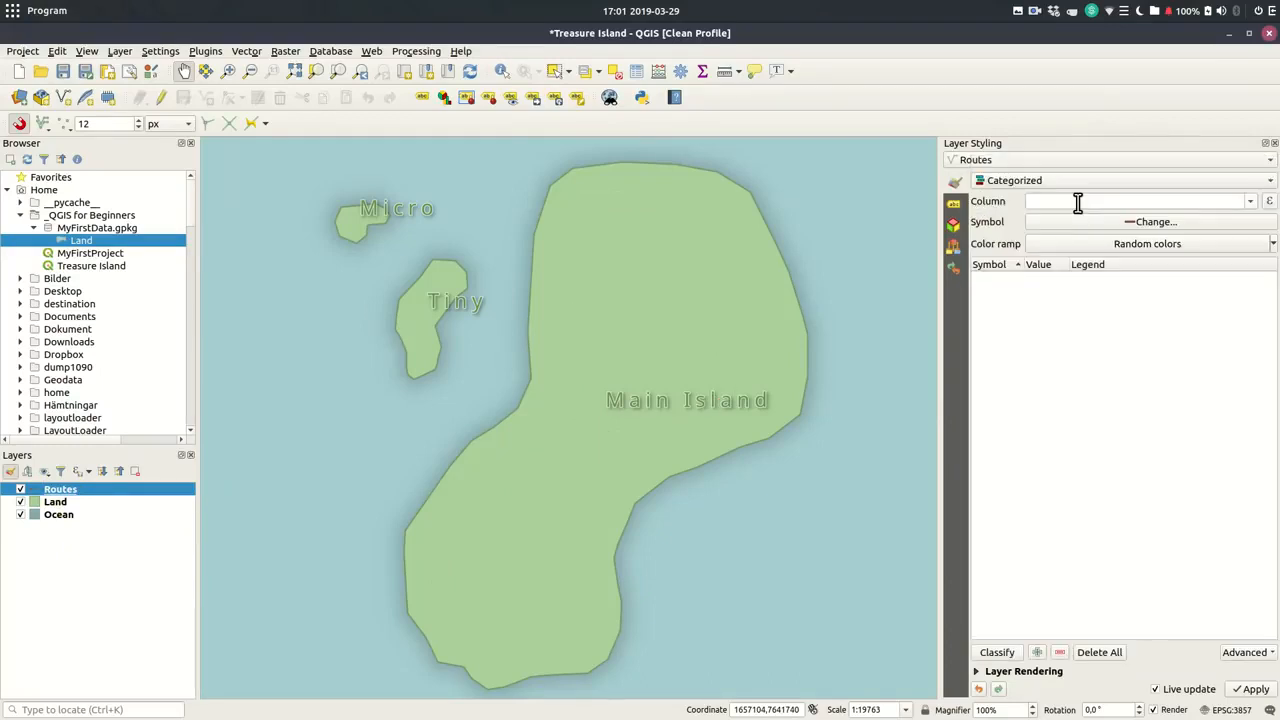
click(1249, 201)
click(1160, 236)
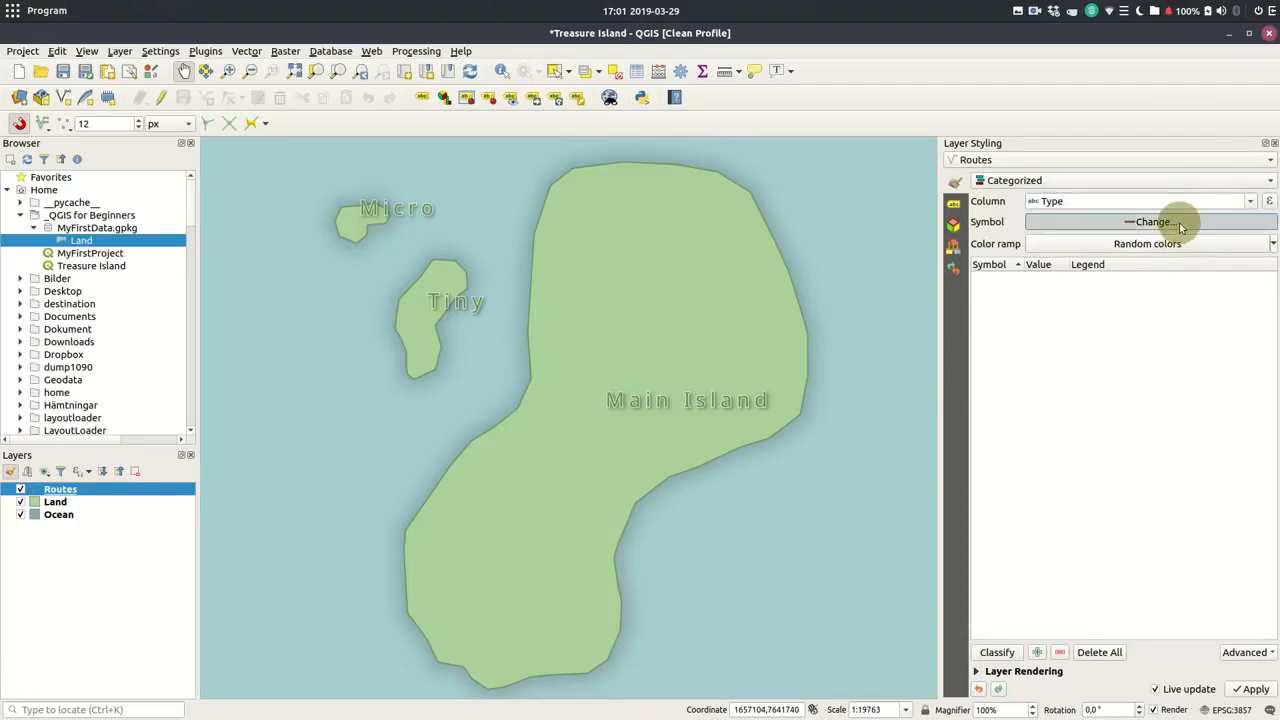
click(1180, 224)
click(981, 177)
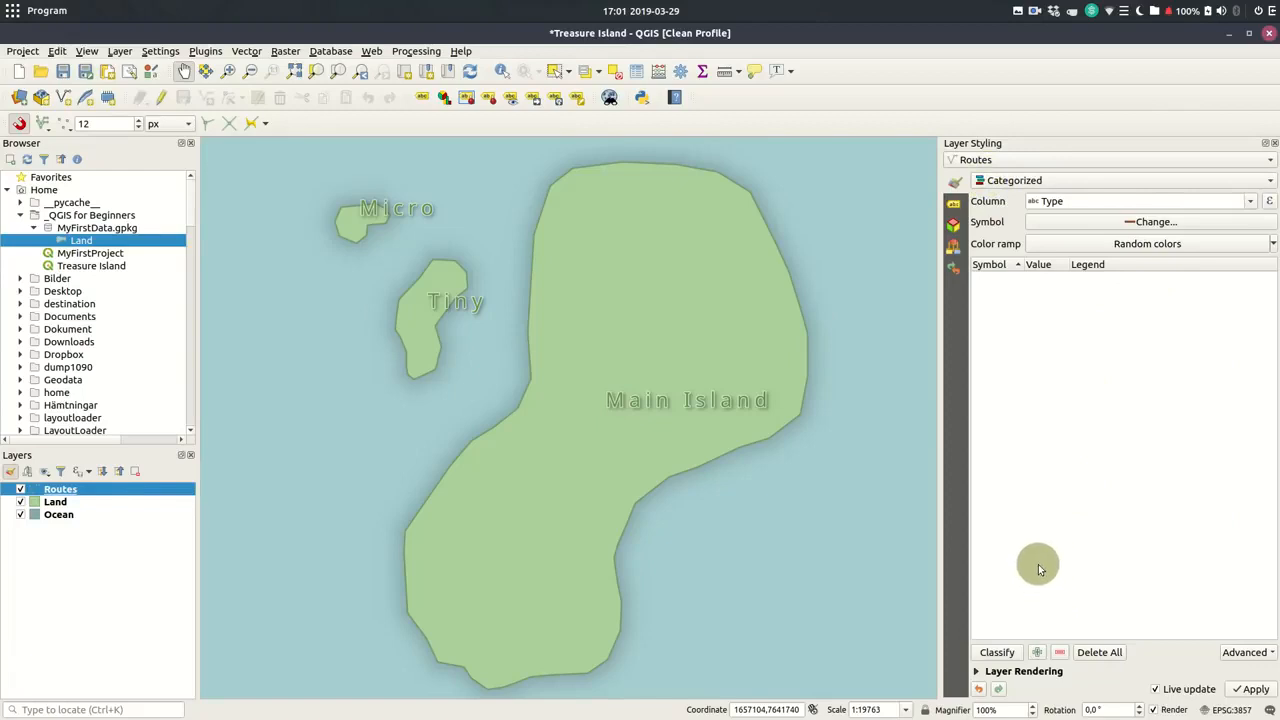
click(1000, 652)
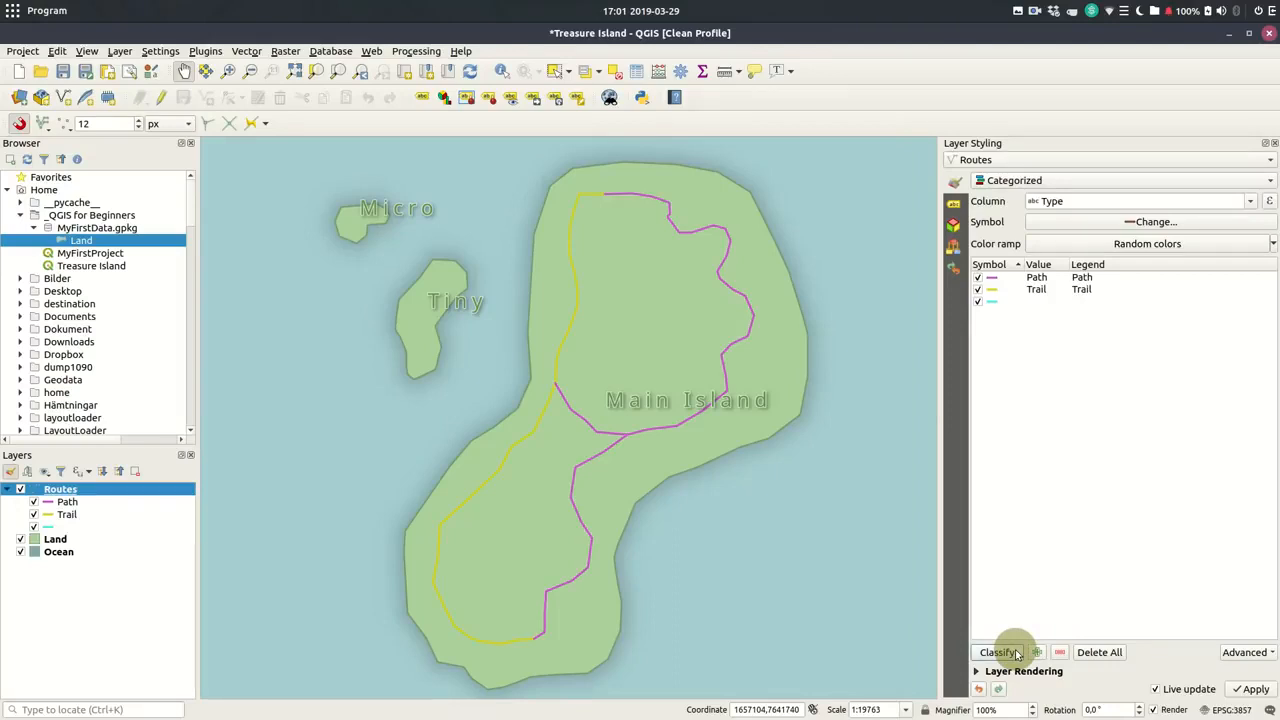
Style the Path category as a black Dot Line with a stroke width of 0.46 mm
double_click(993, 281)
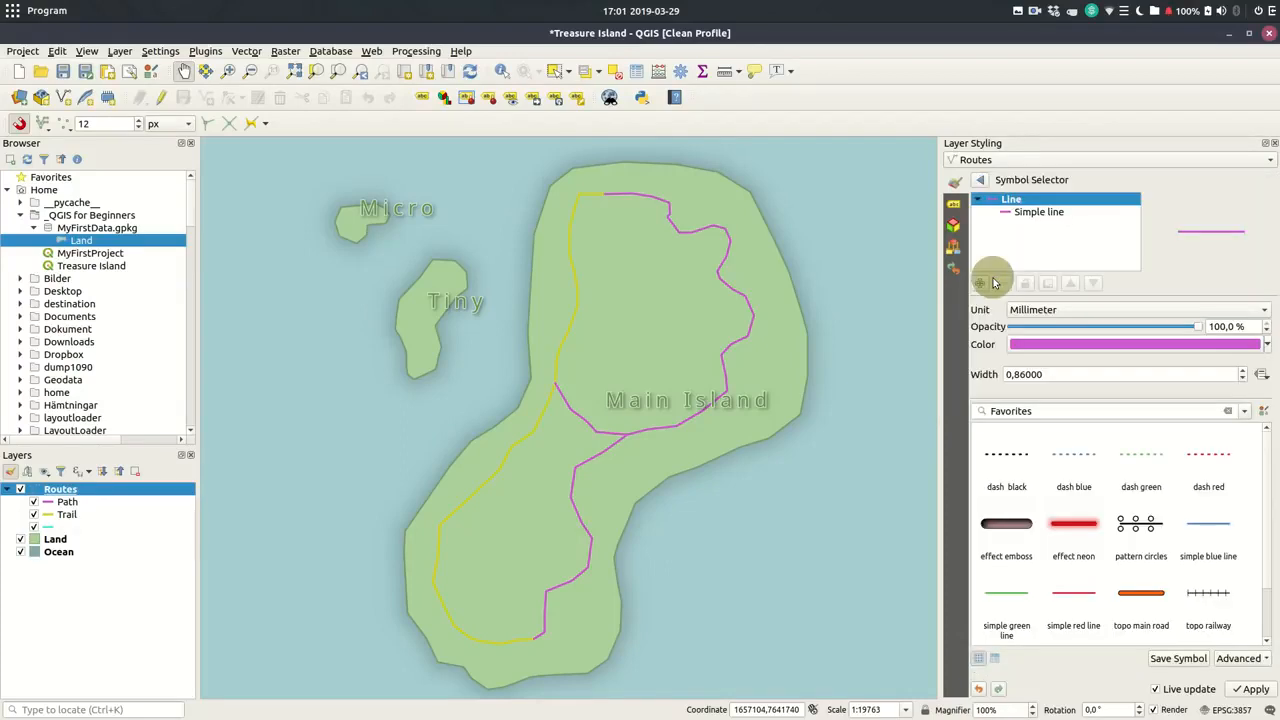
click(1266, 347)
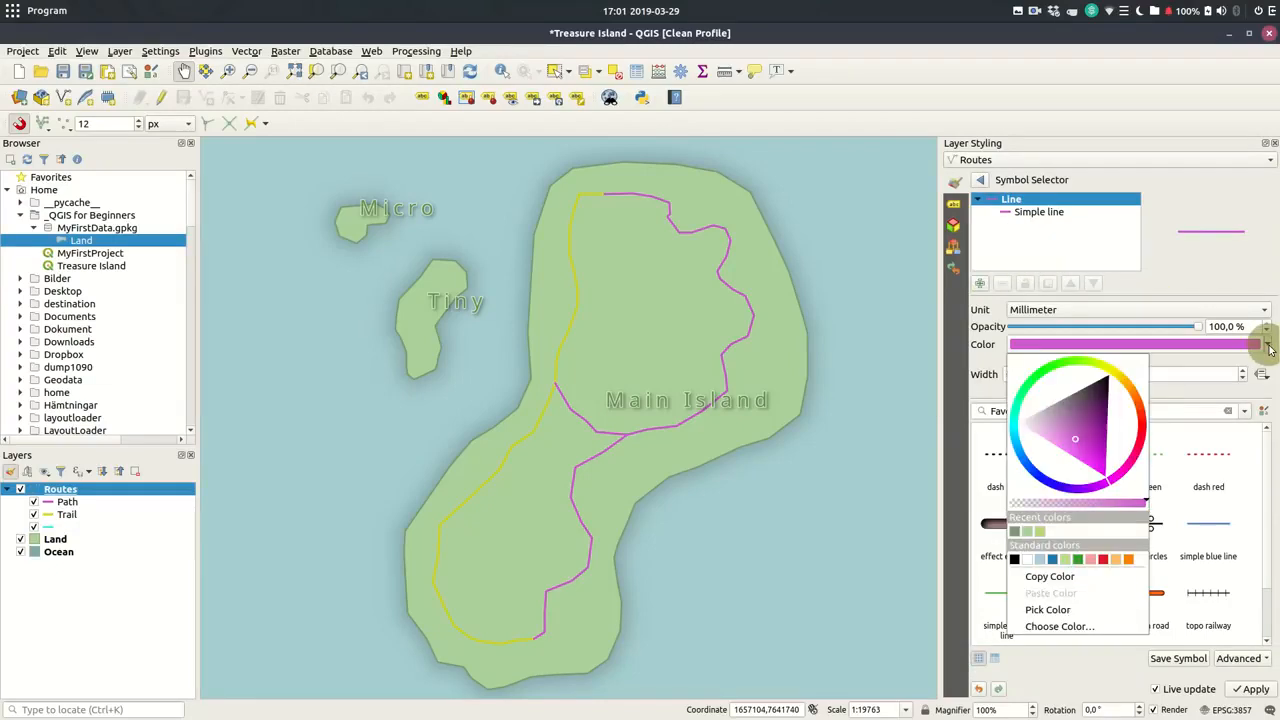
click(1102, 386)
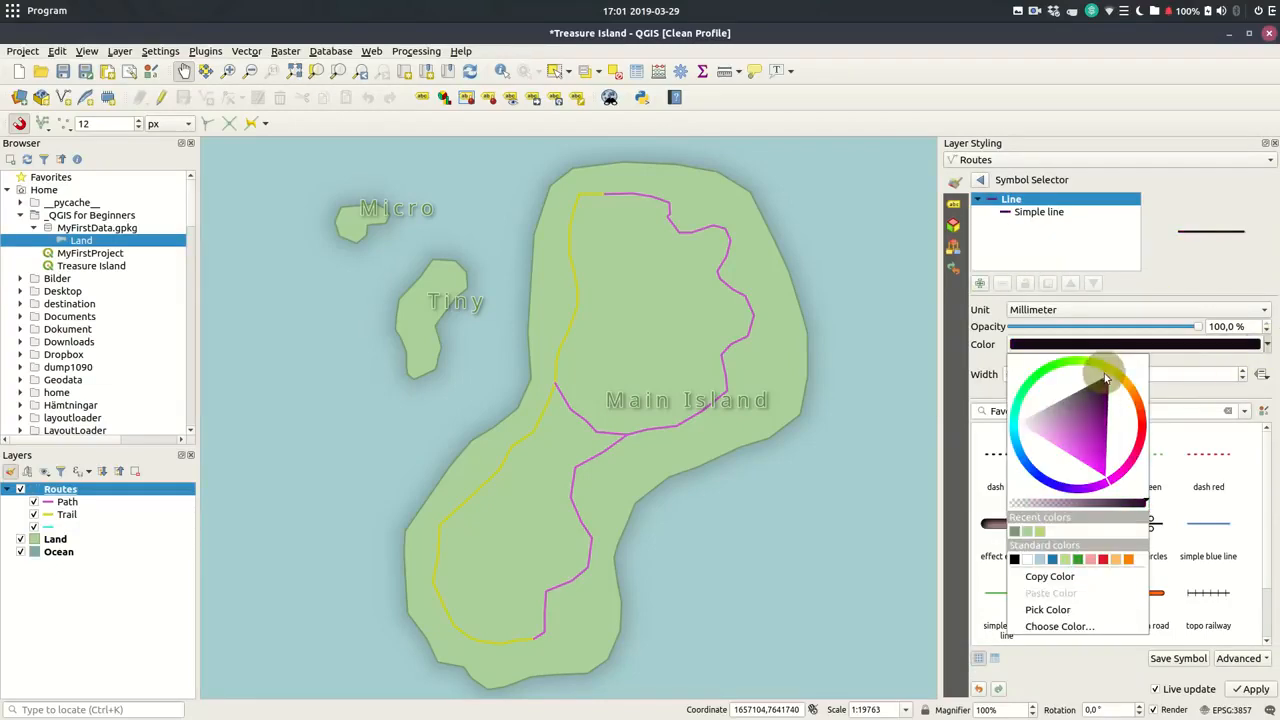
click(1037, 232)
click(1037, 213)
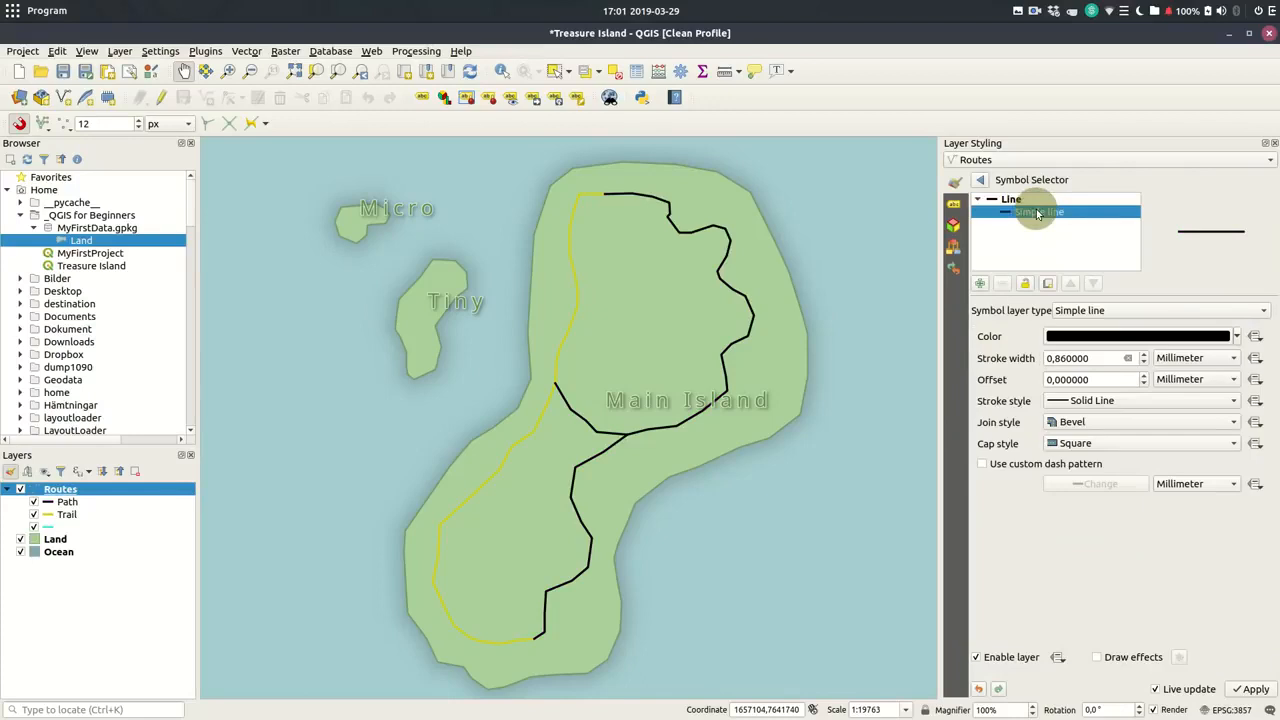
scroll(1104, 360, down, 4)
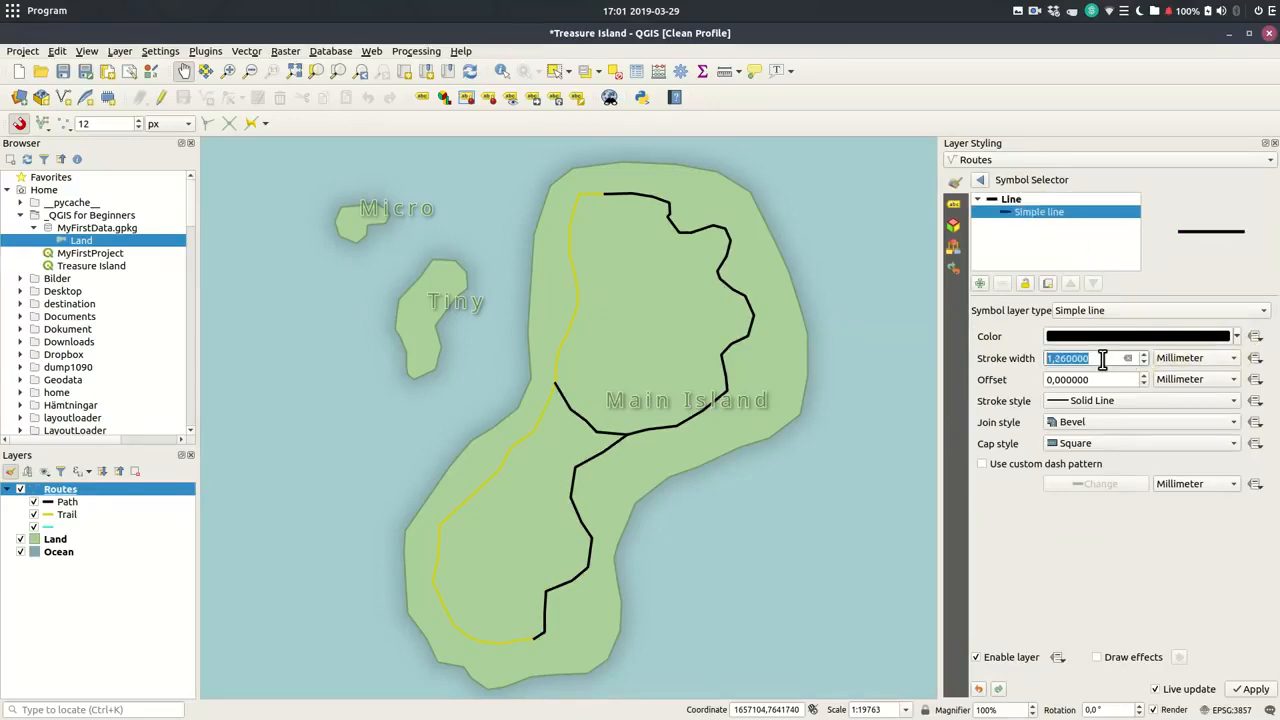
click(1150, 401)
click(1145, 452)
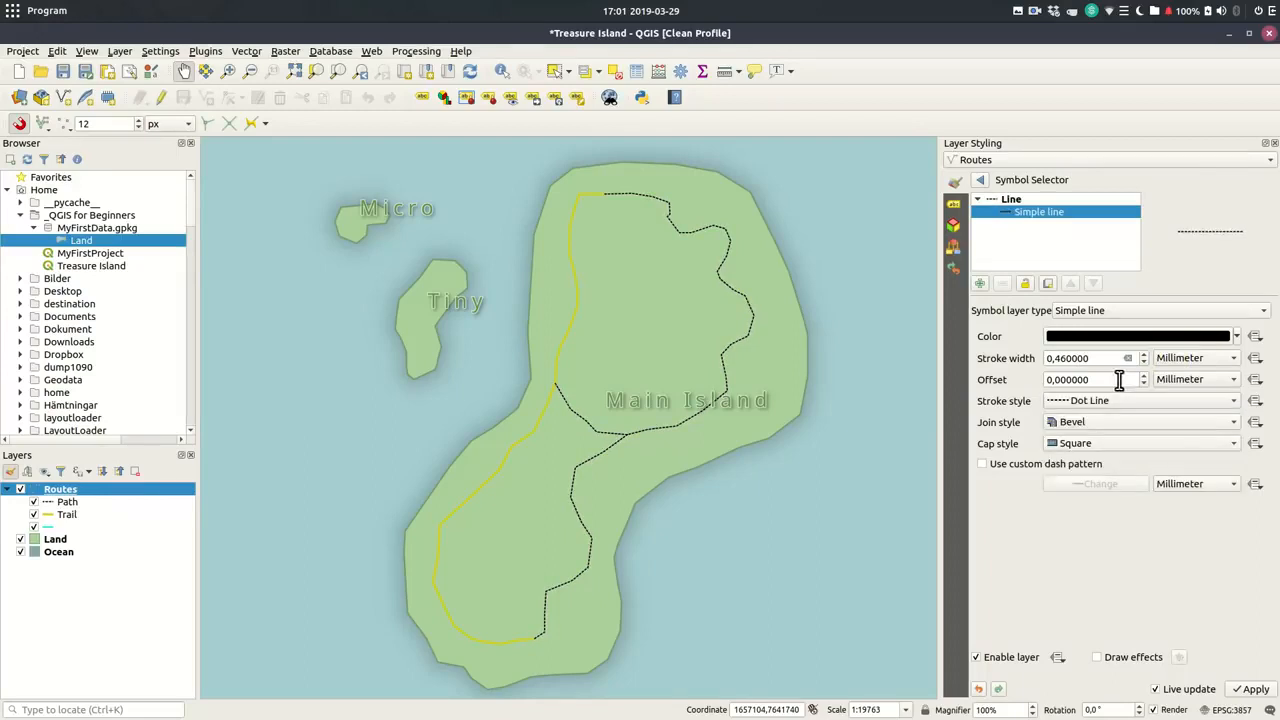
click(982, 182)
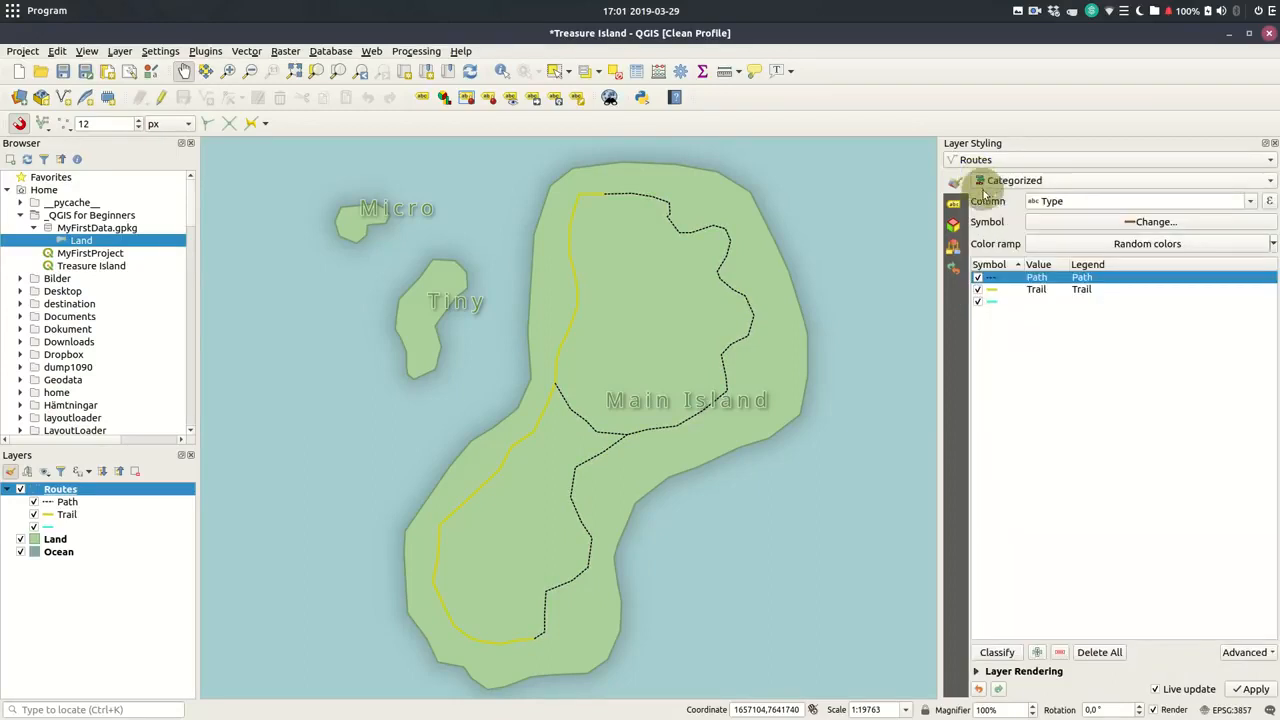
Style the Trail category as a black Dash Line
click(994, 291)
double_click(994, 291)
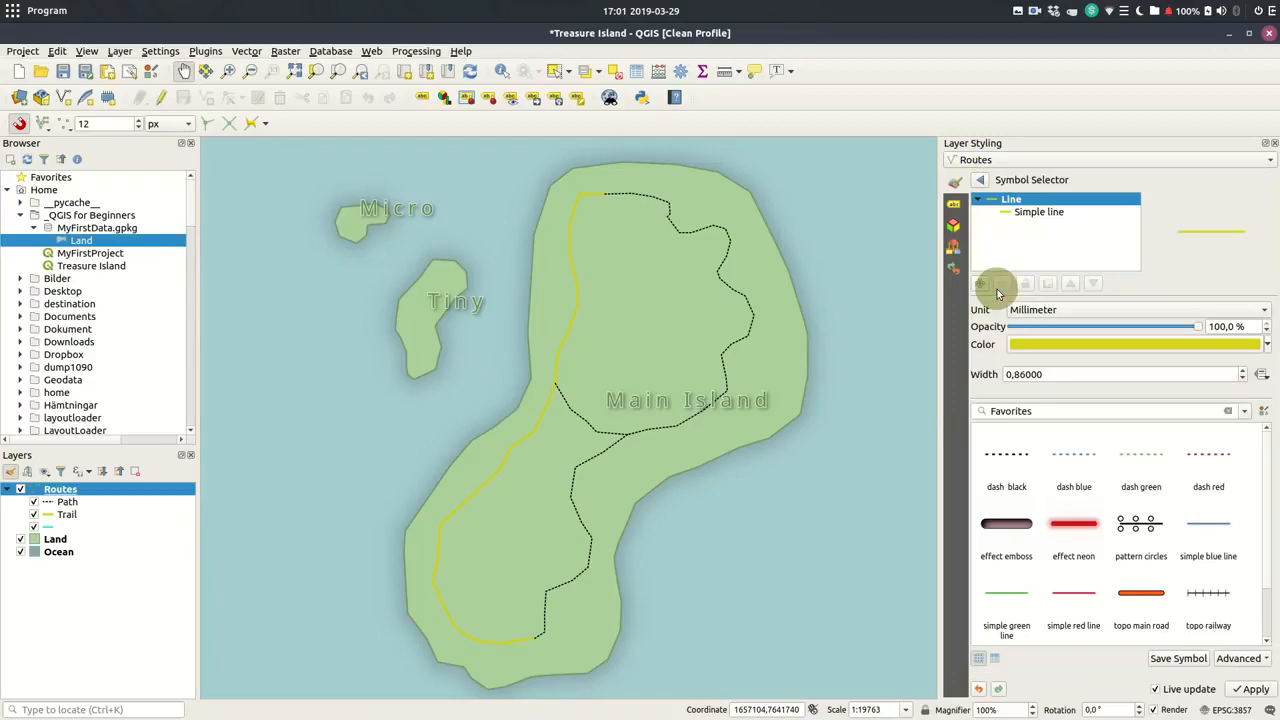
click(1078, 224)
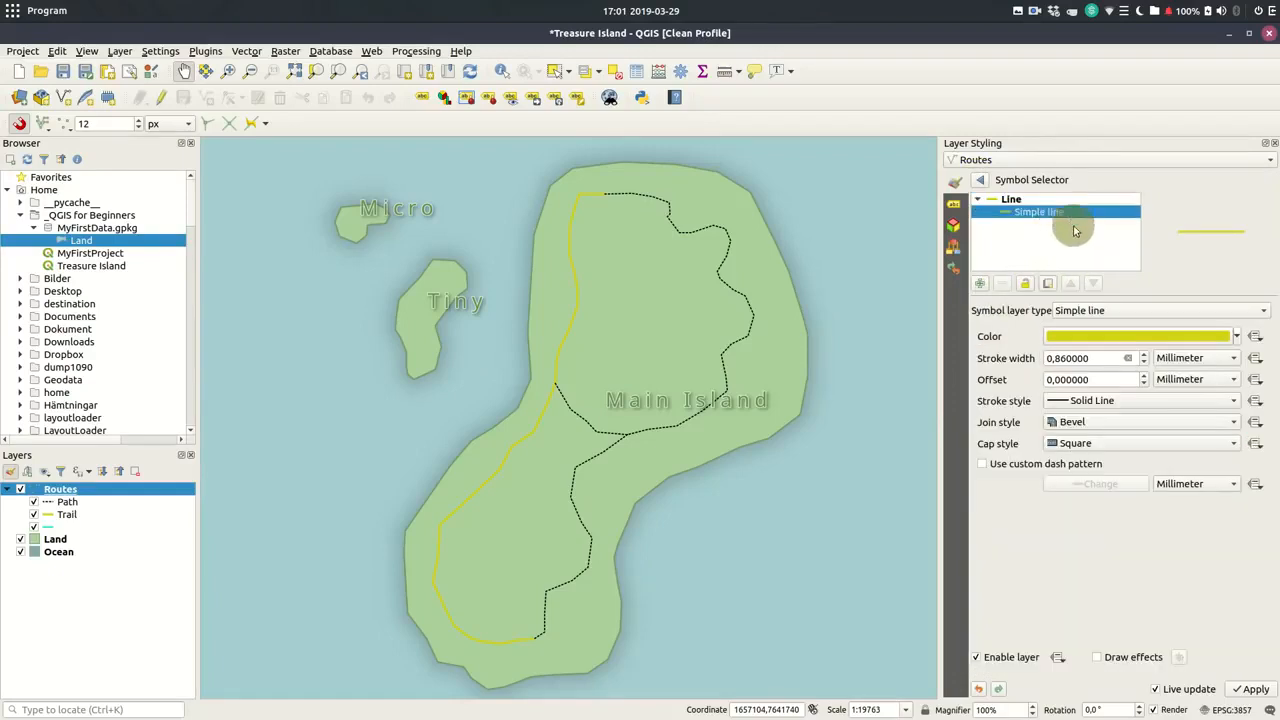
click(1237, 337)
drag(1149, 410, 1040, 415)
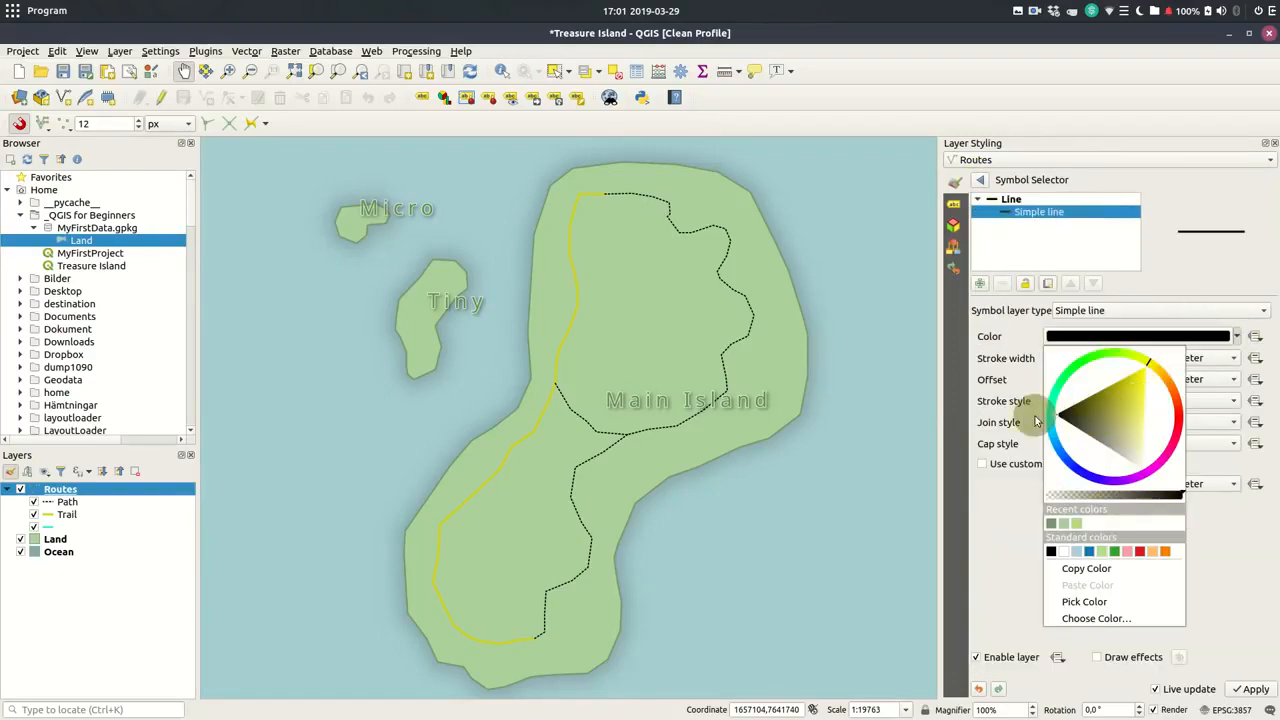
click(1020, 332)
click(1094, 398)
click(1098, 420)
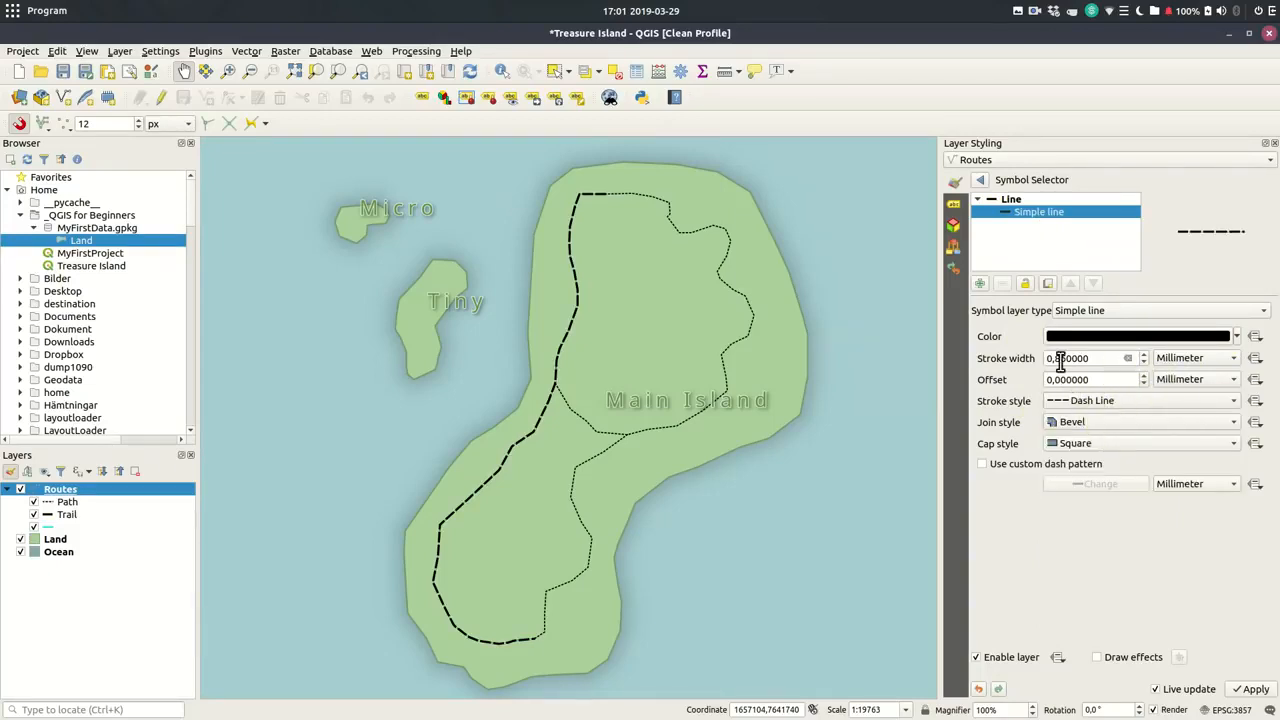
click(980, 186)
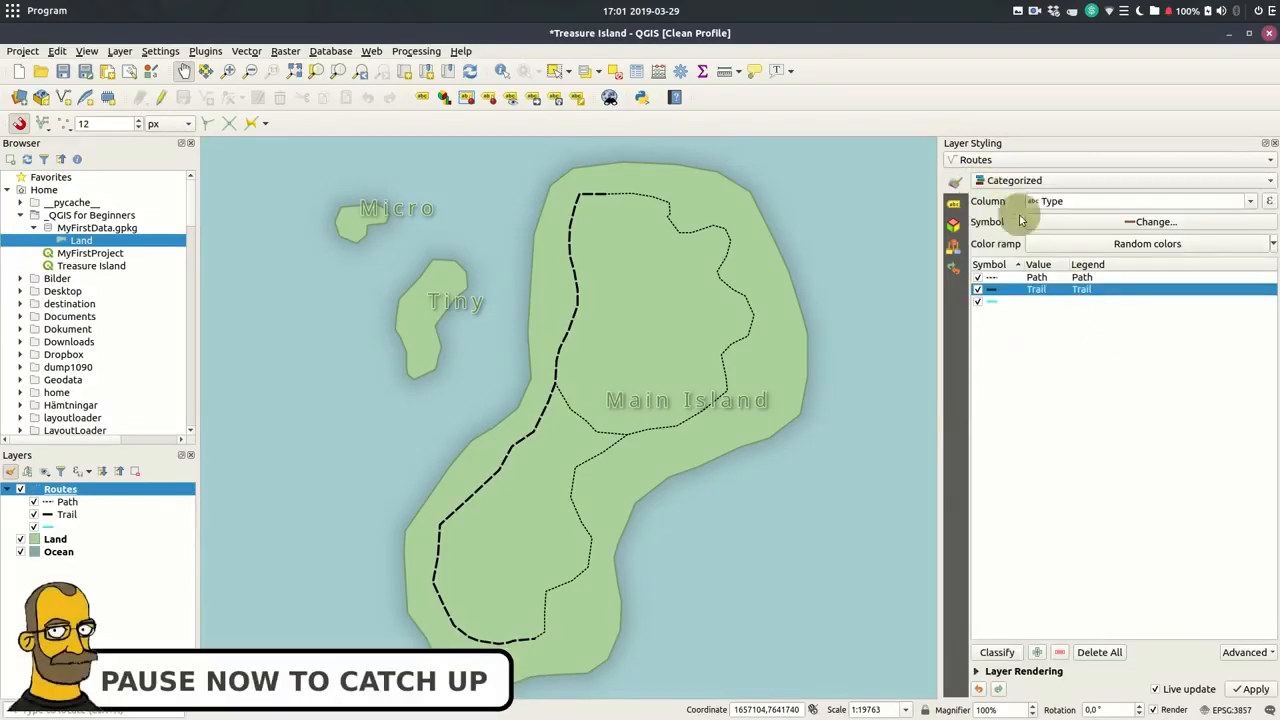
Enable Single labels for the Routes layer, labelling with the Name field
click(965, 206)
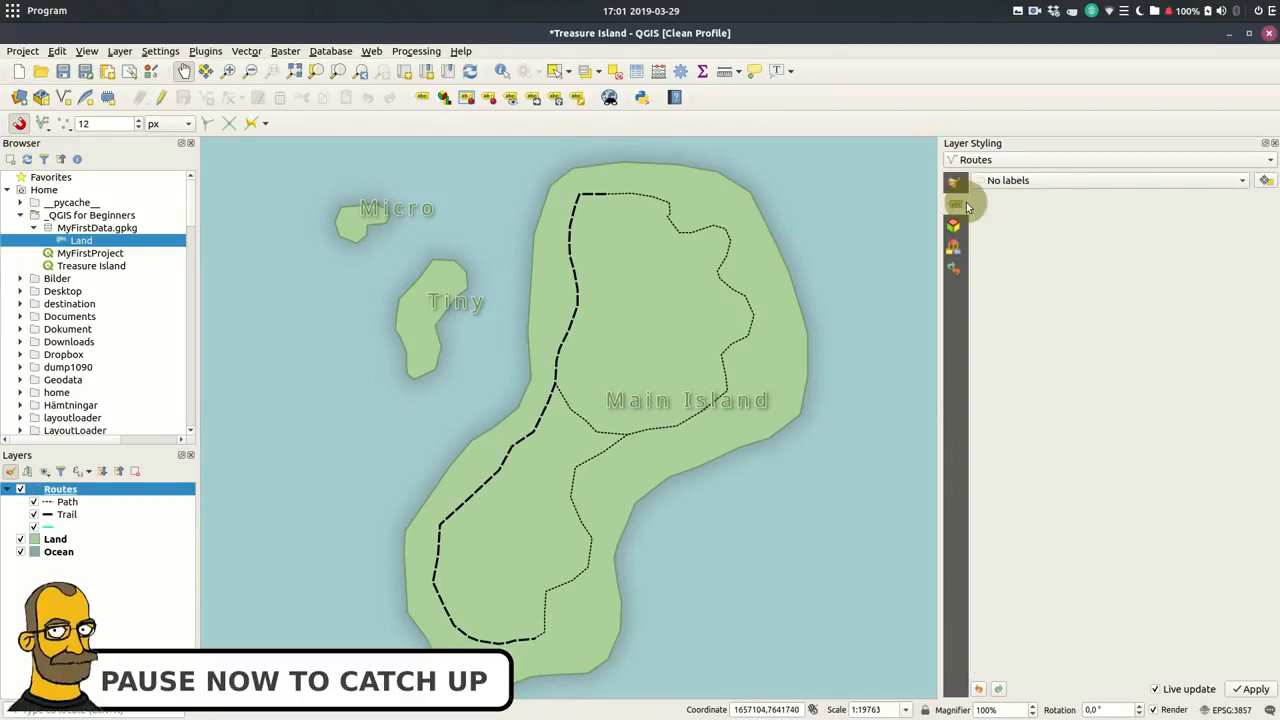
click(1238, 181)
click(1130, 198)
click(1114, 201)
click(1055, 251)
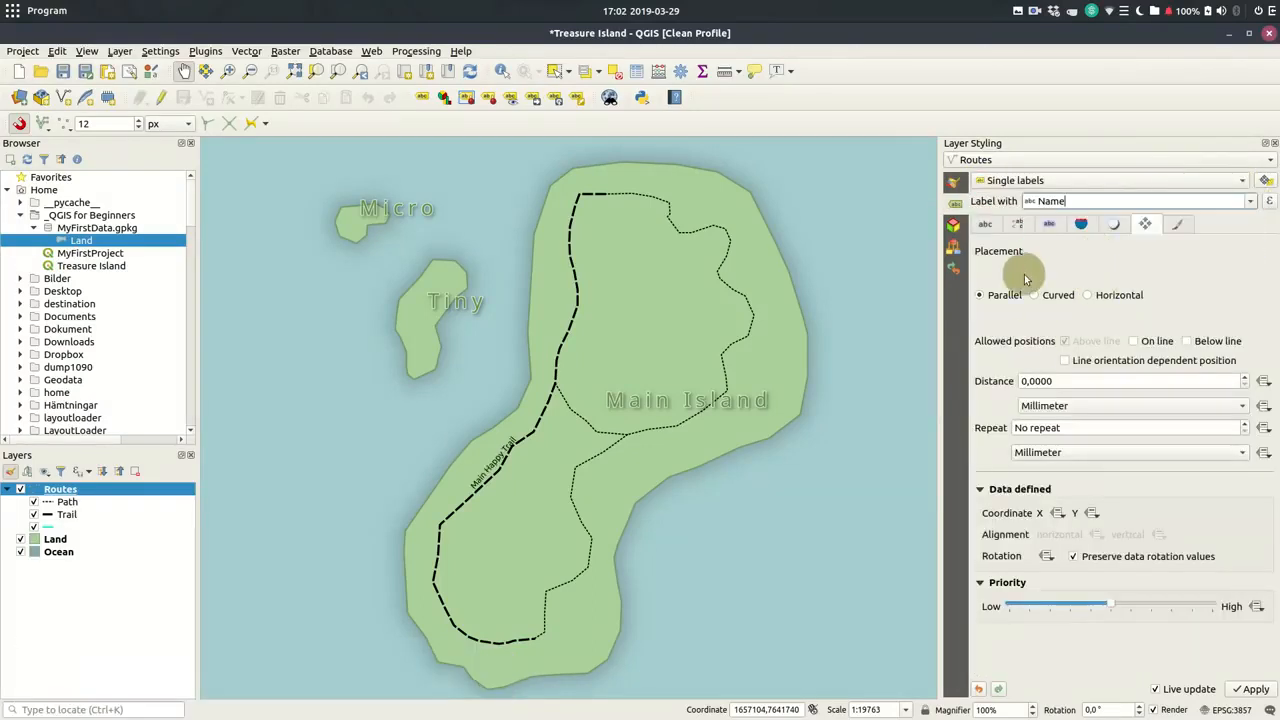
Format the Routes labels in an italic style at 18 points with 1.5 letter spacing, and set their placement to Curved
click(985, 224)
scroll(1093, 337, up, 8)
scroll(1121, 449, up, 10)
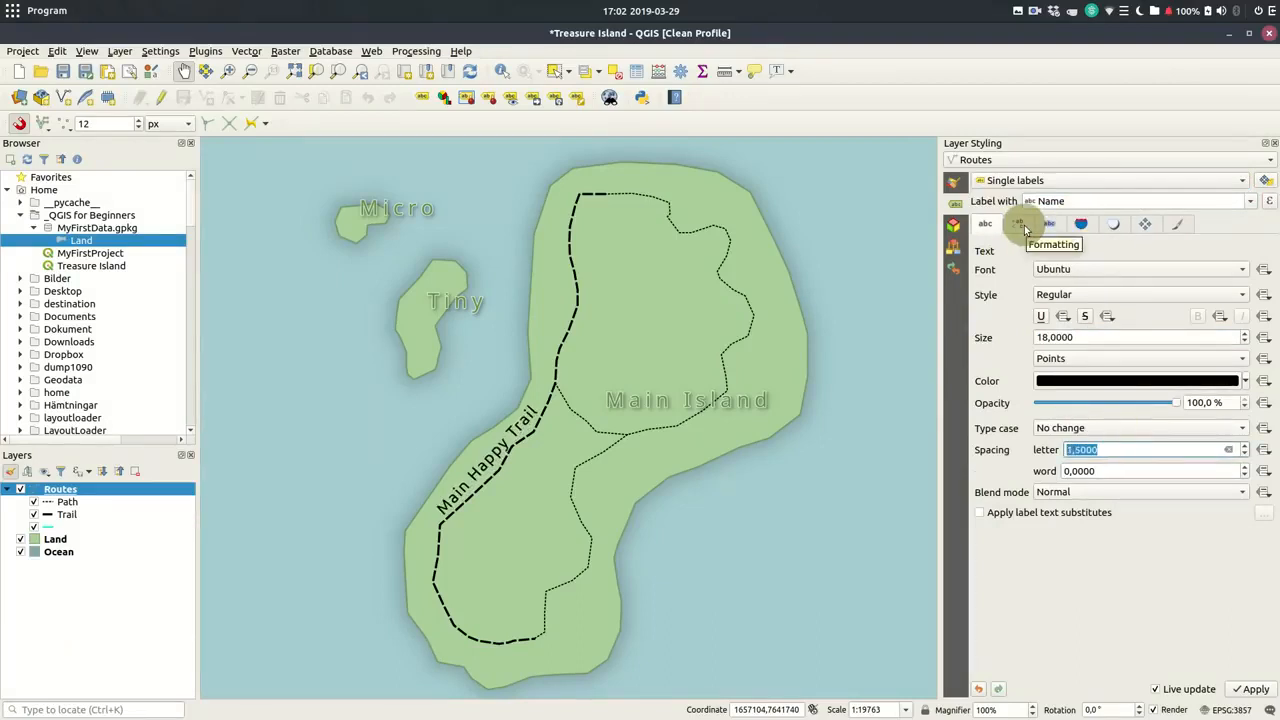
click(1100, 294)
click(1100, 263)
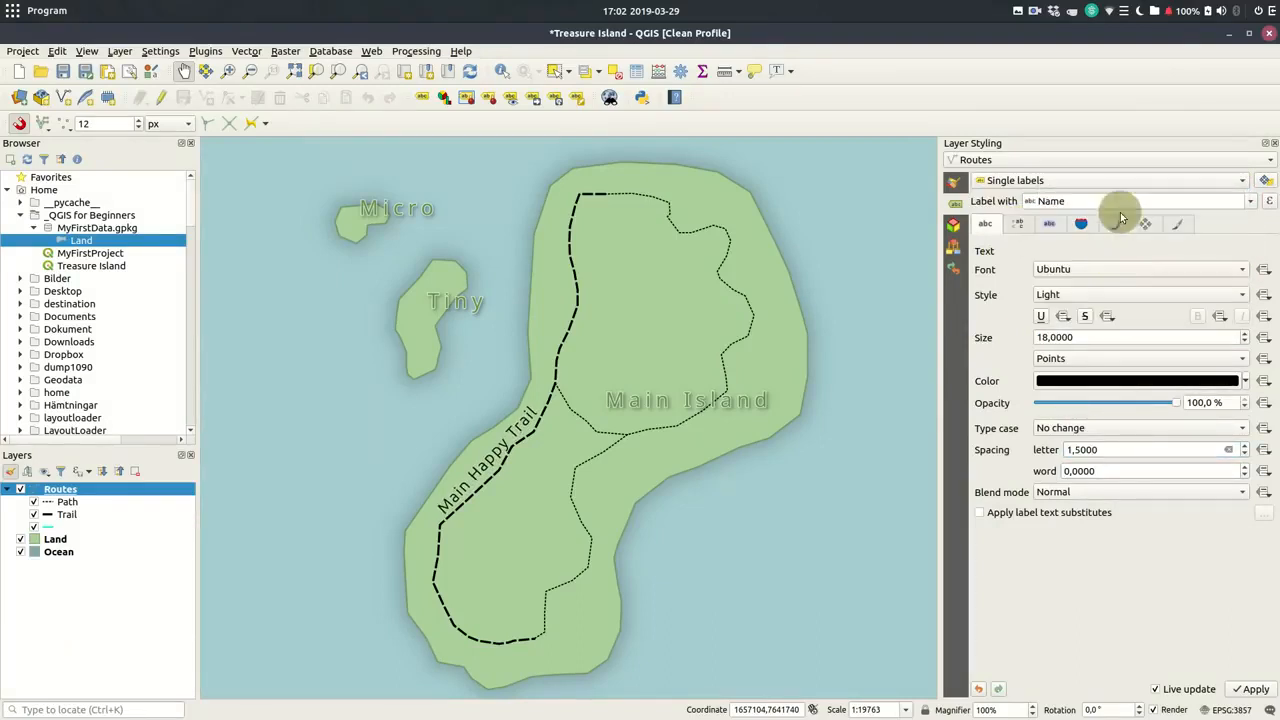
click(1128, 294)
click(1112, 223)
click(1147, 226)
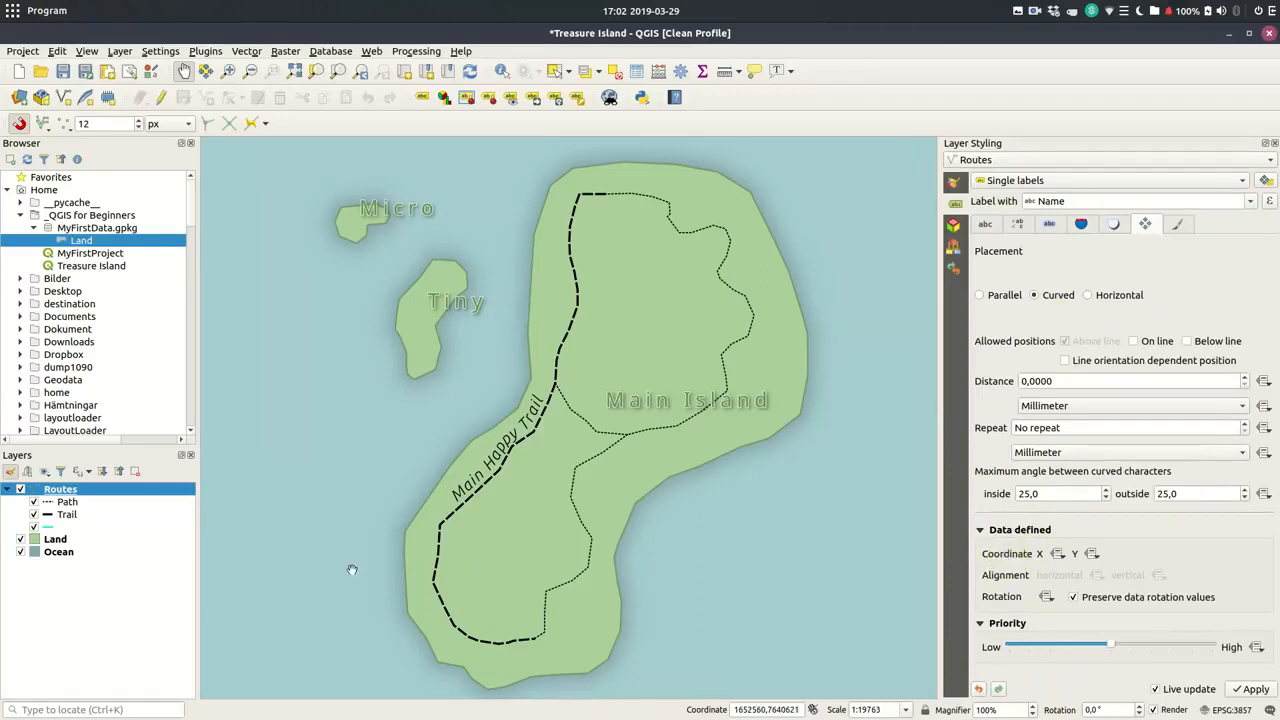
Save the Routes layer's current style from its layer properties and accept the properties
double_click(60, 490)
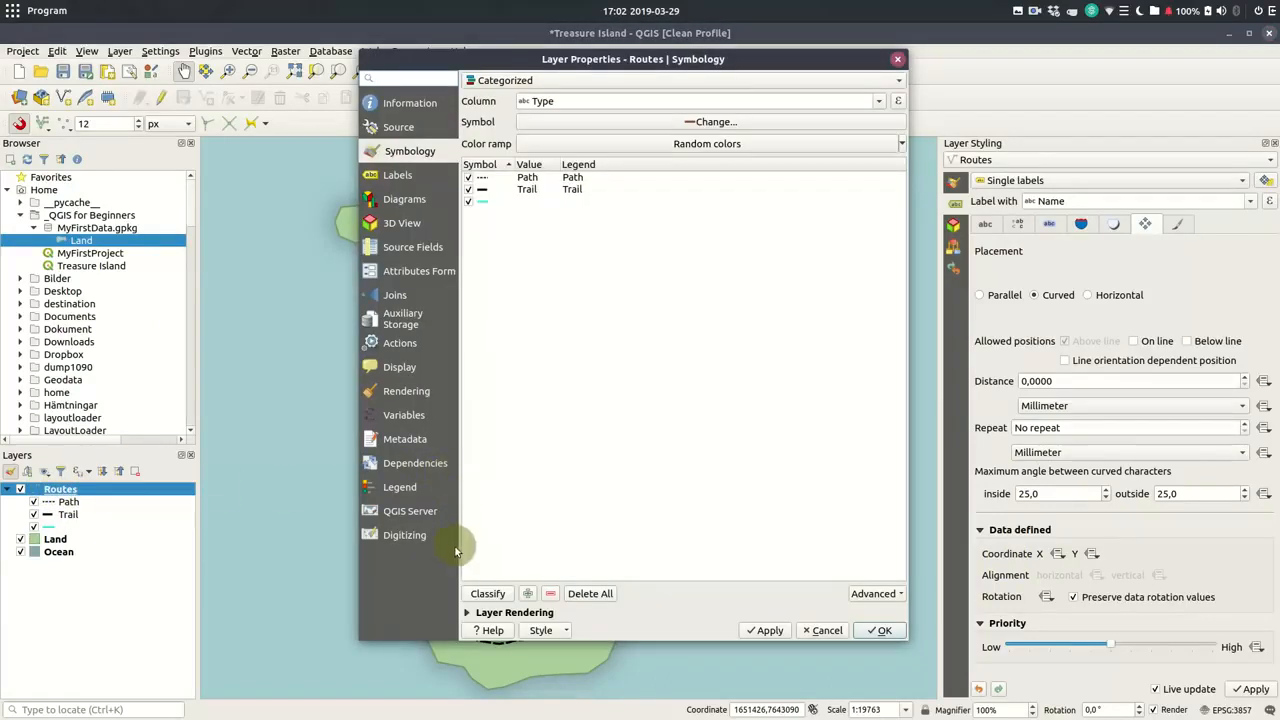
click(545, 628)
click(571, 544)
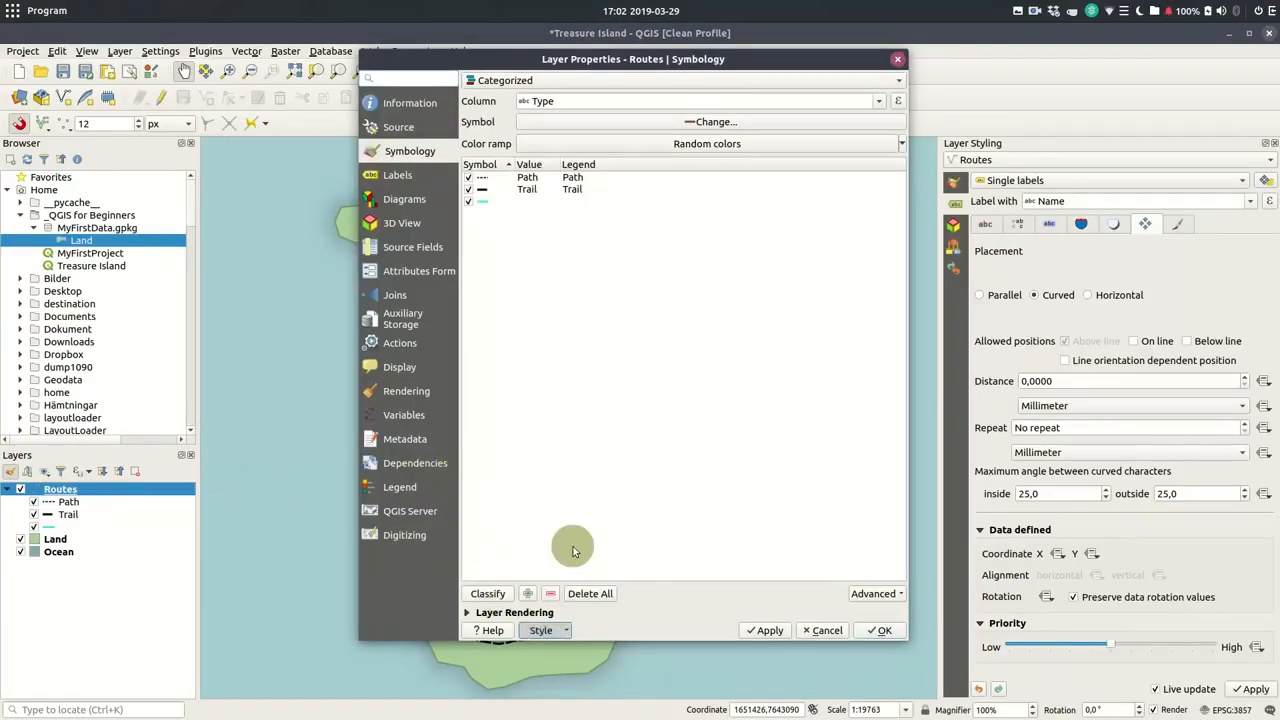
click(686, 365)
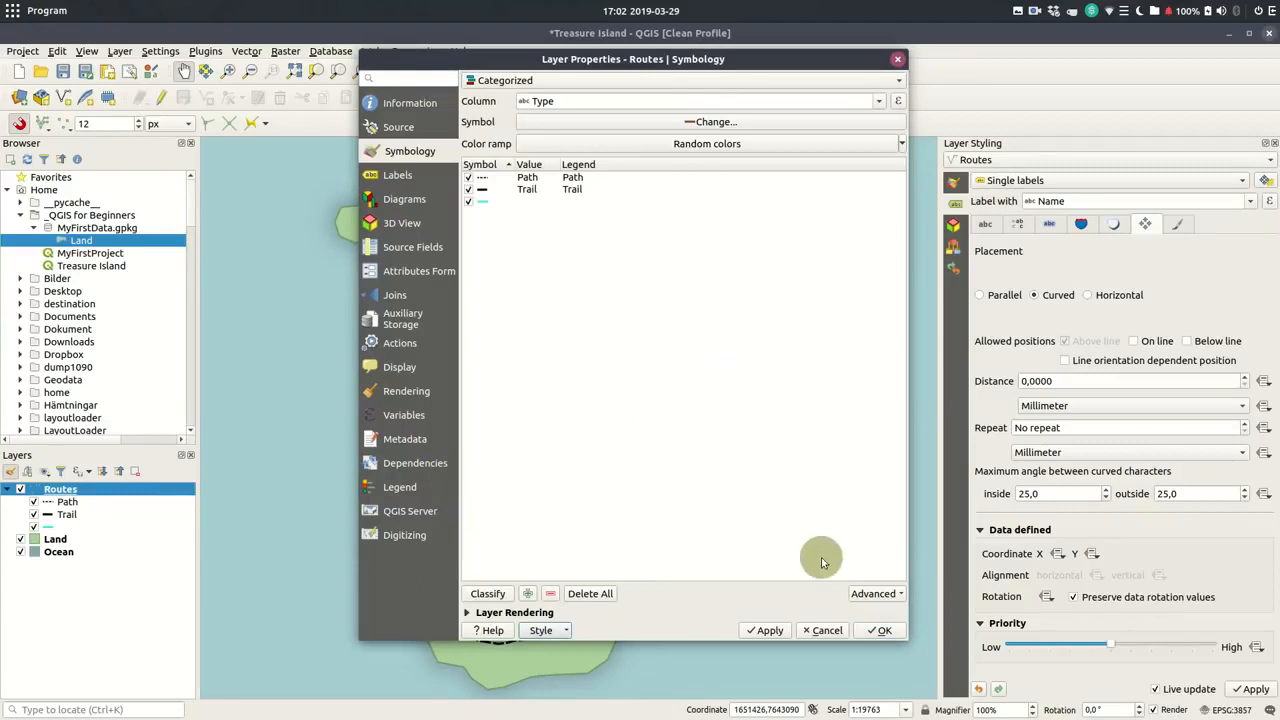
click(879, 630)
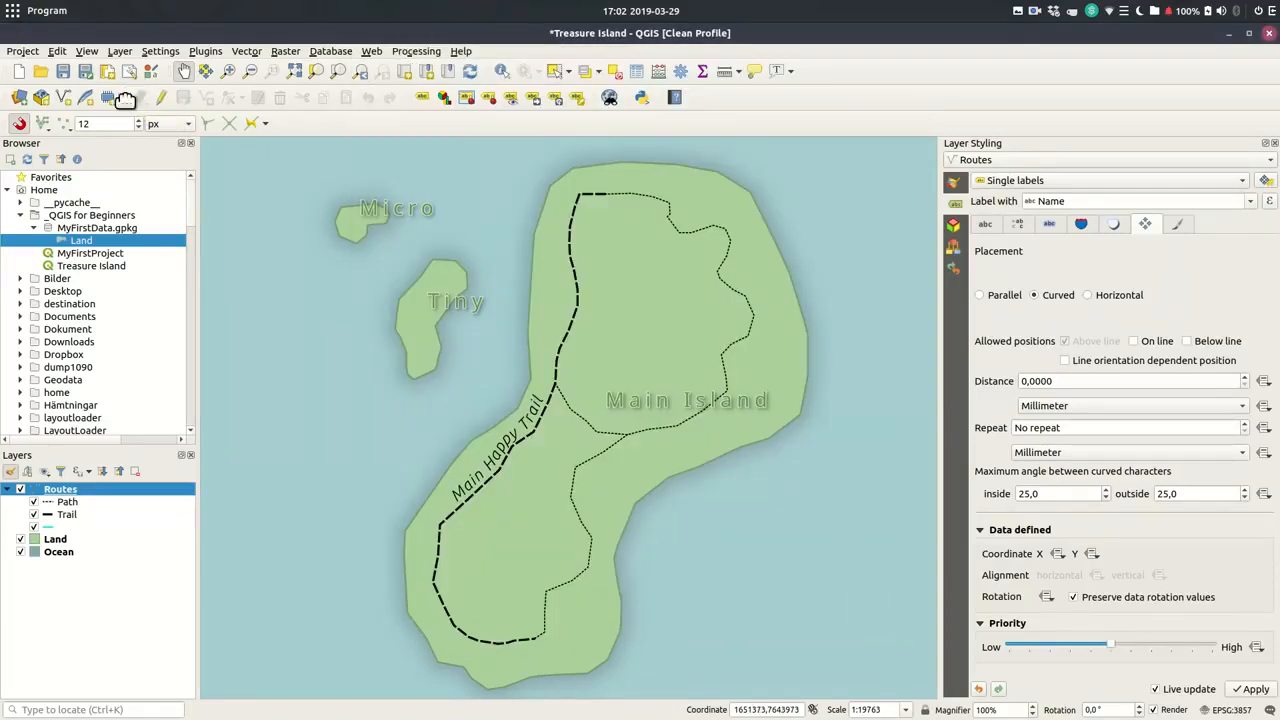
Set up a new GeoPackage layer in MyFirstData.gpkg with table name Points and Point geometry
click(42, 99)
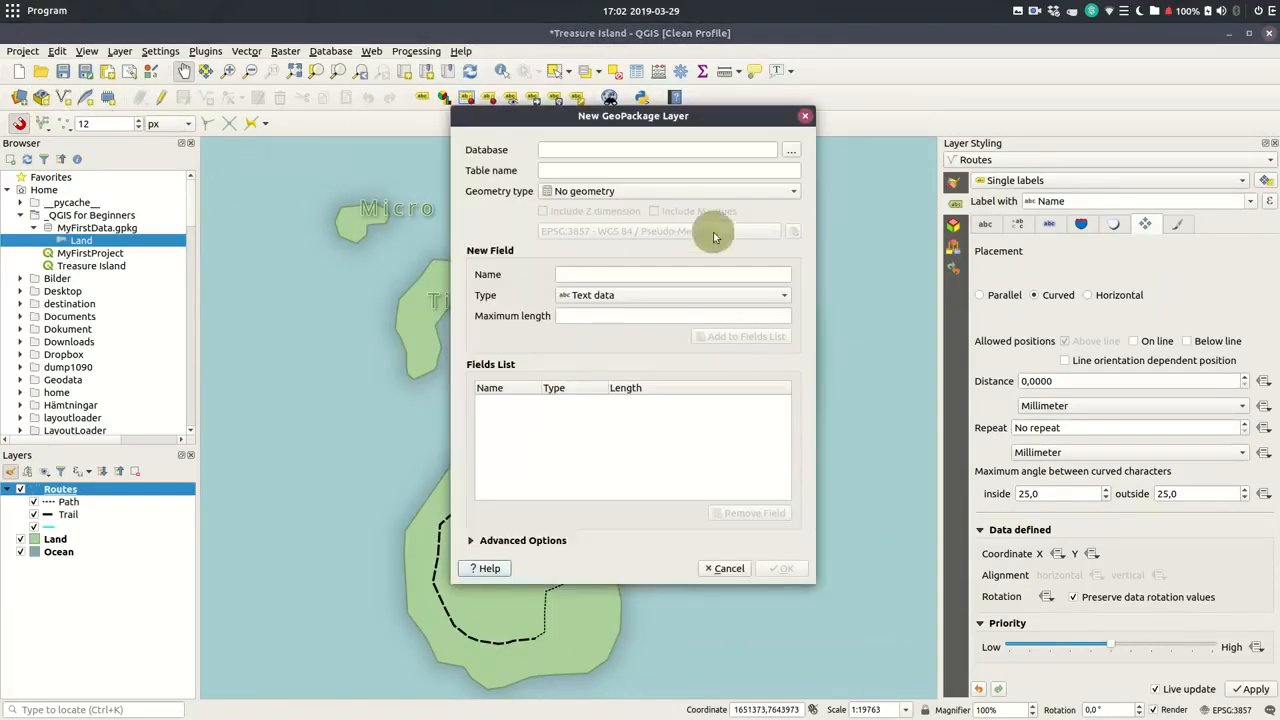
click(797, 155)
double_click(500, 240)
drag(640, 171, 452, 170)
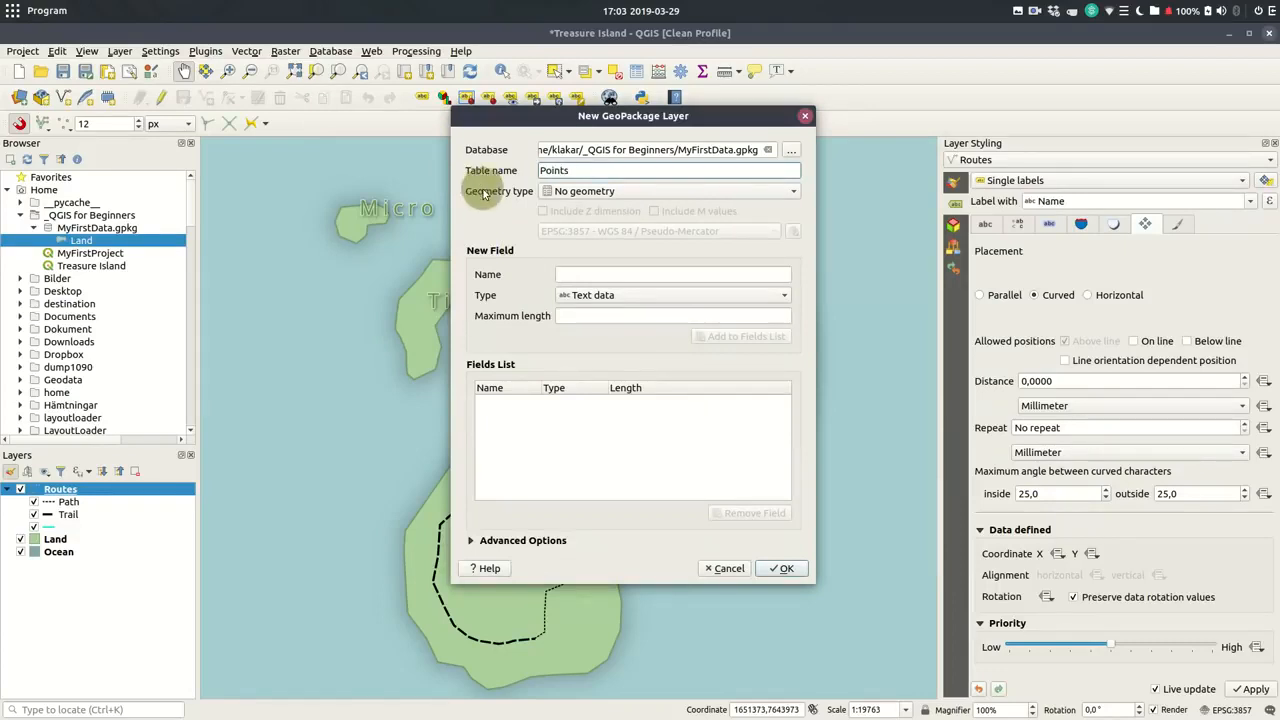
click(570, 191)
click(588, 210)
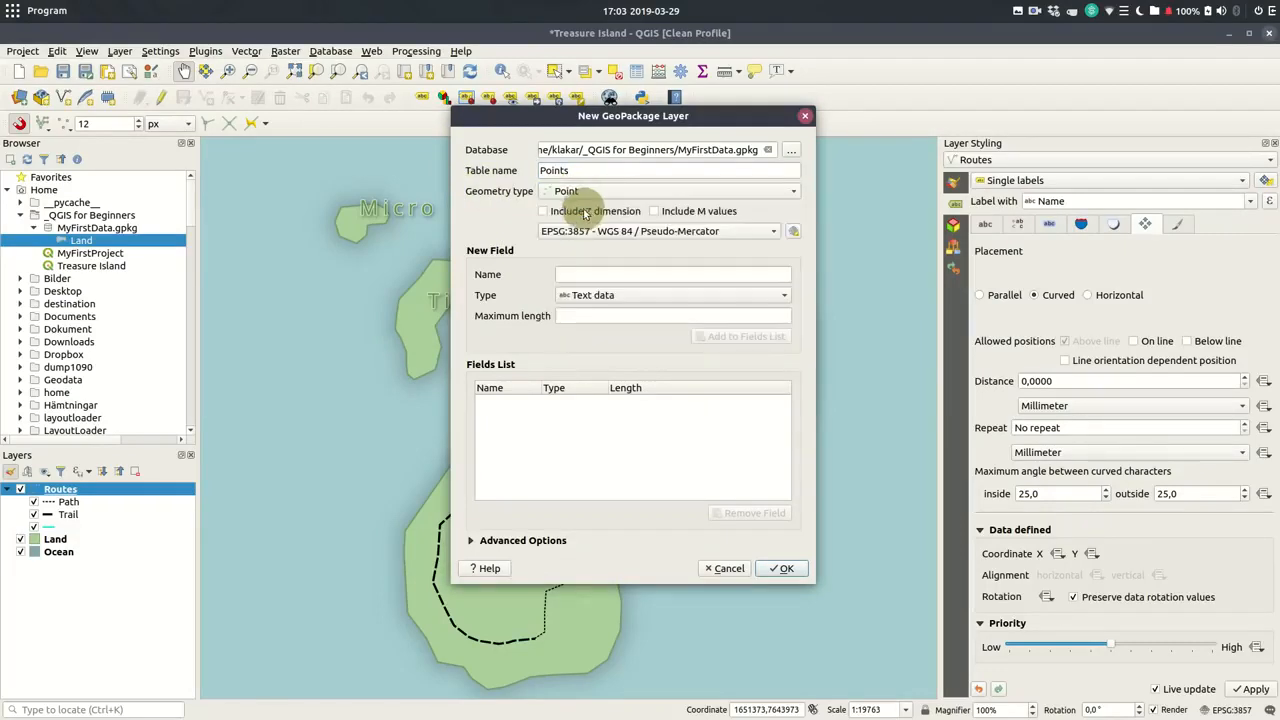
Define text fields Type and Name for the Points table and add it as a new layer to the existing GeoPackage
click(711, 275)
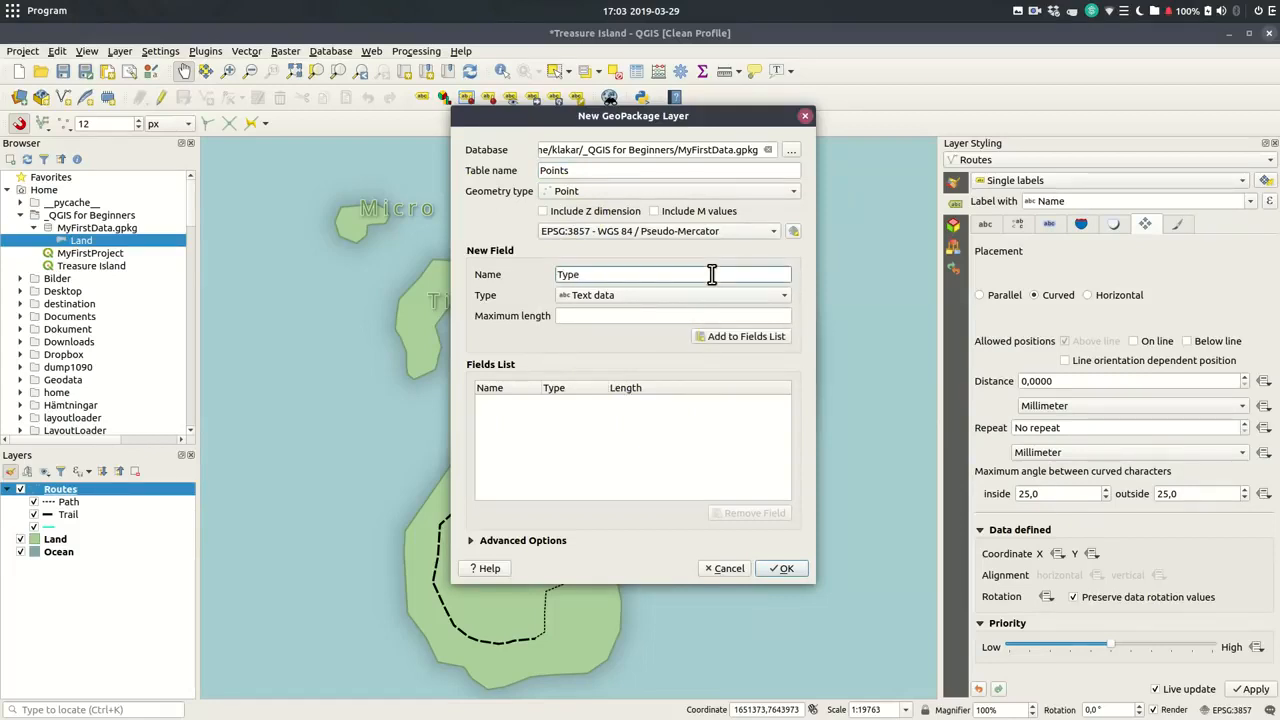
click(722, 336)
click(653, 278)
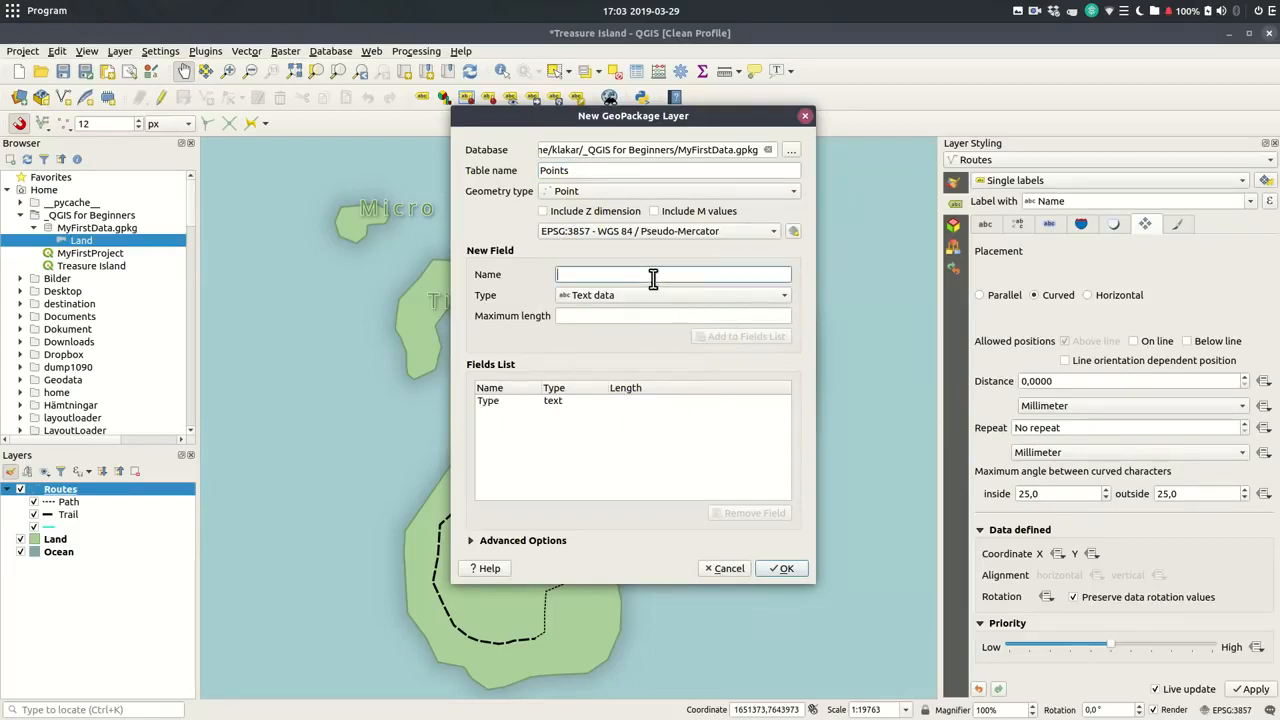
click(764, 336)
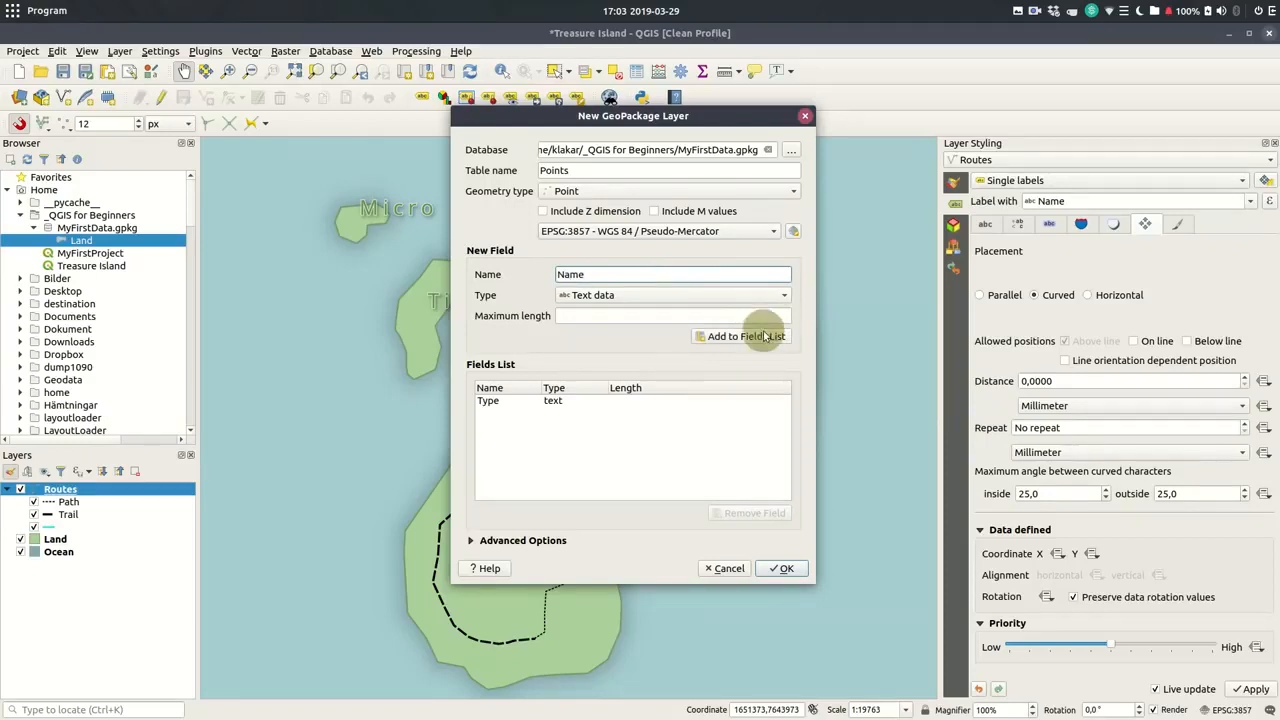
click(785, 568)
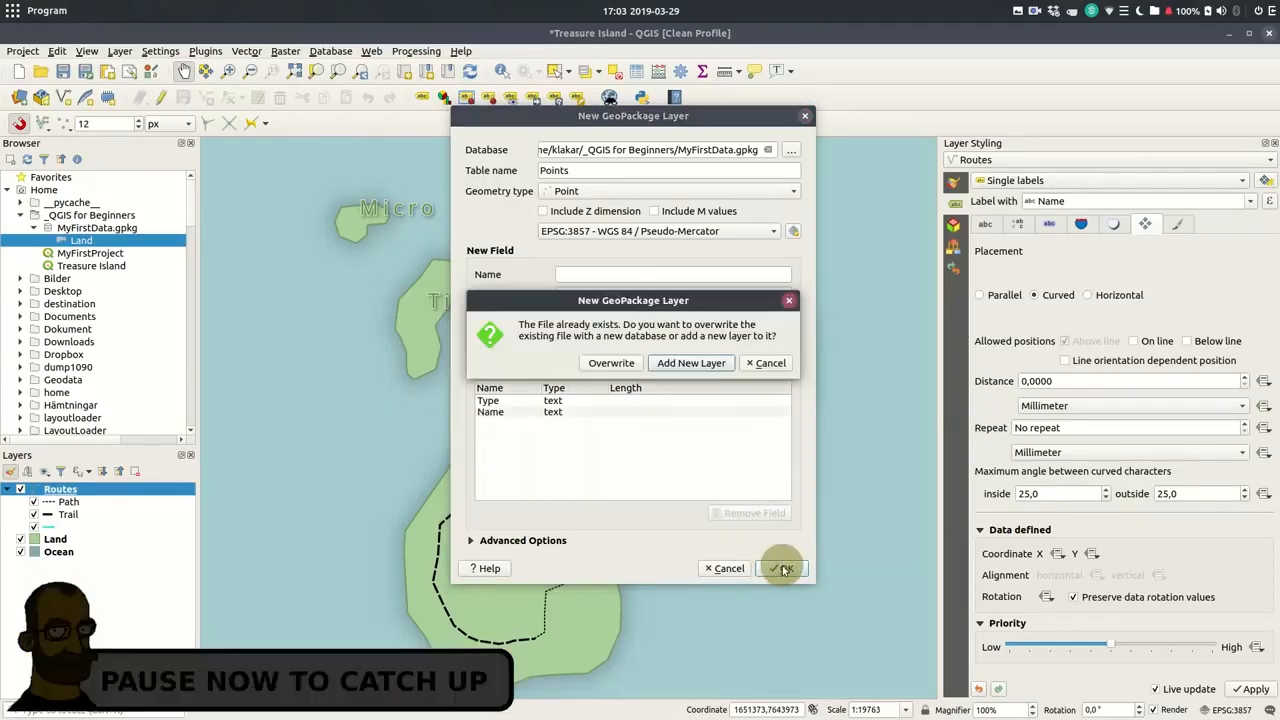
click(692, 366)
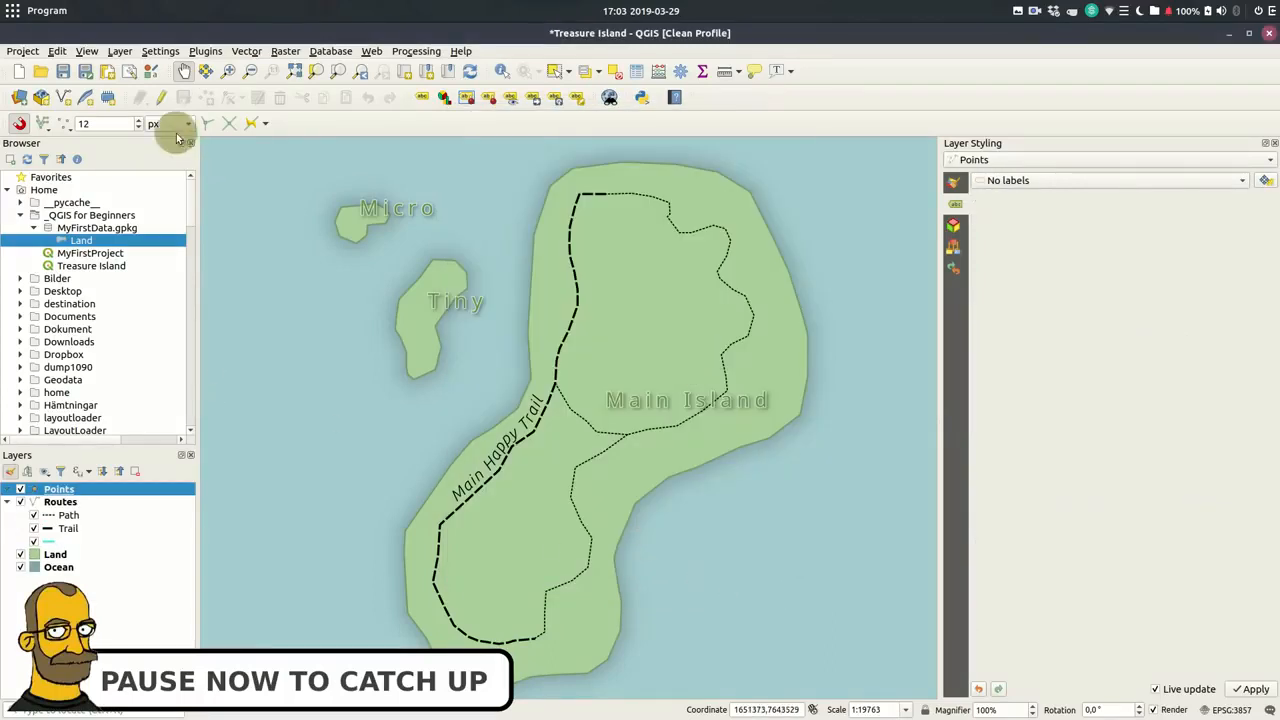
Start editing the Points layer and place a point of type Lighthouse near Main Island's northeast coast
click(160, 97)
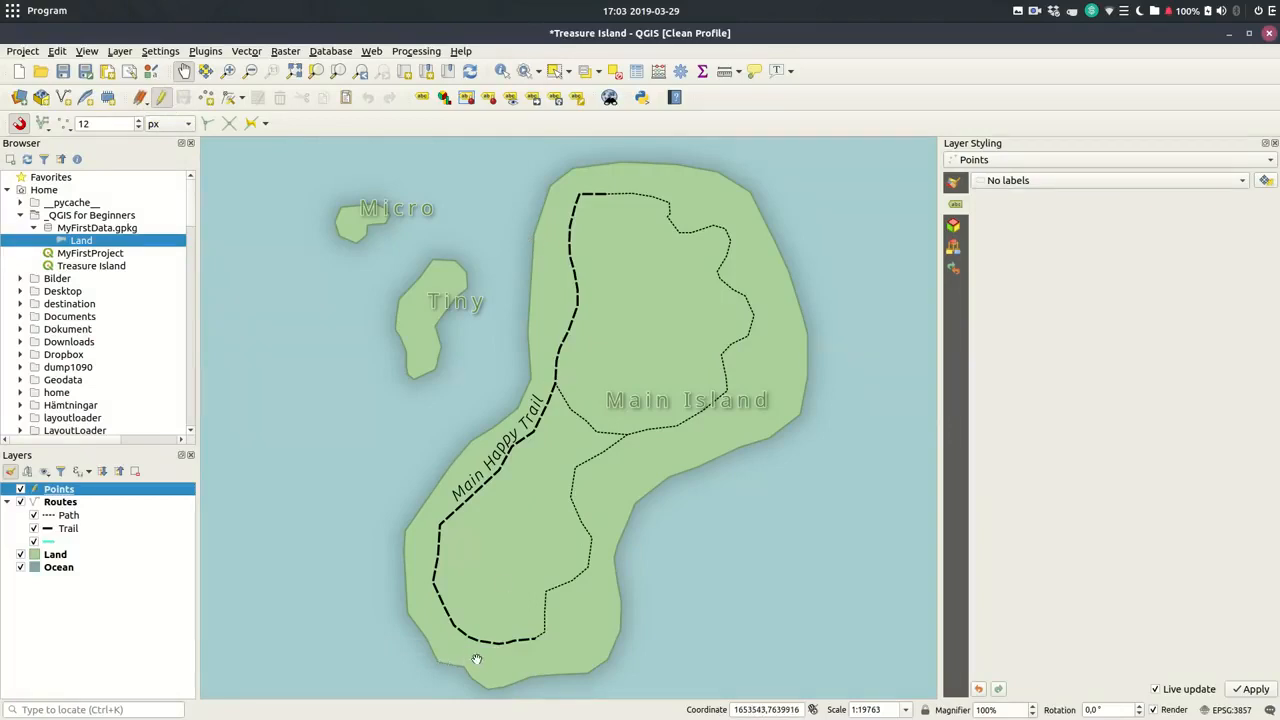
click(205, 97)
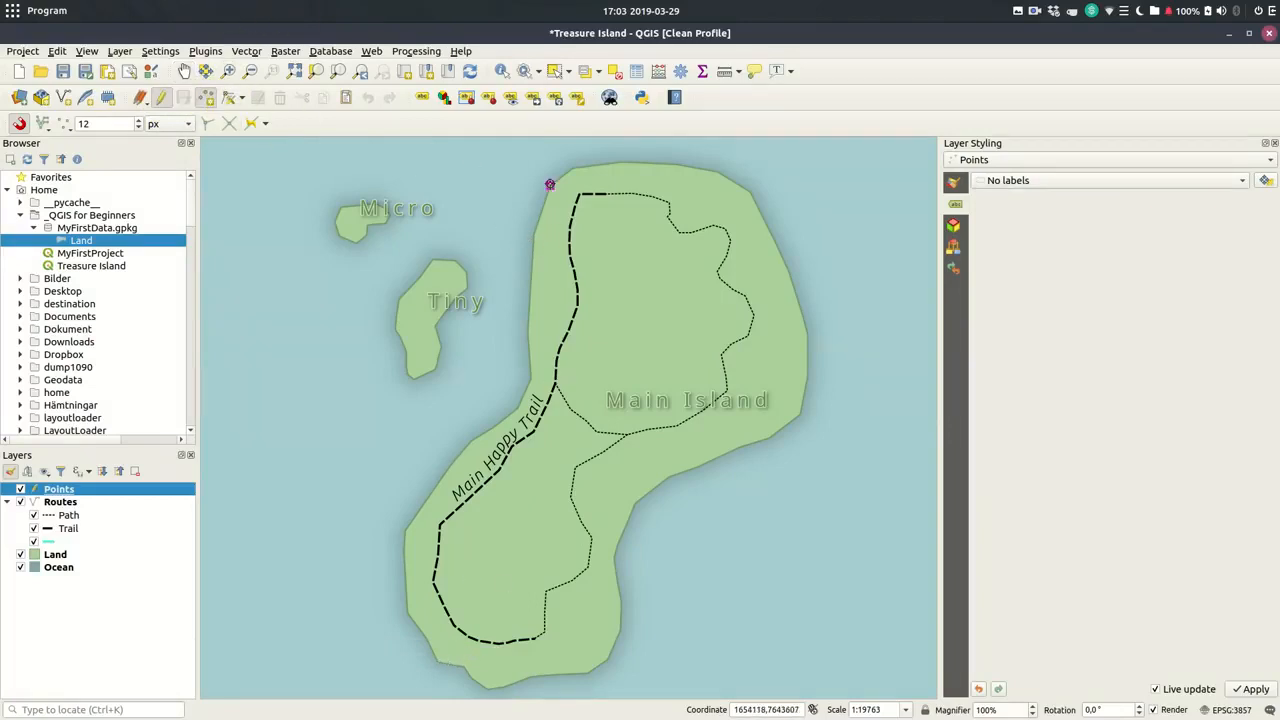
click(716, 191)
click(520, 368)
text(Light)
click(778, 422)
Place a point of type House near Main Island's northwest coast and fill in its Name attribute
click(545, 264)
key(Tab)
text(House)
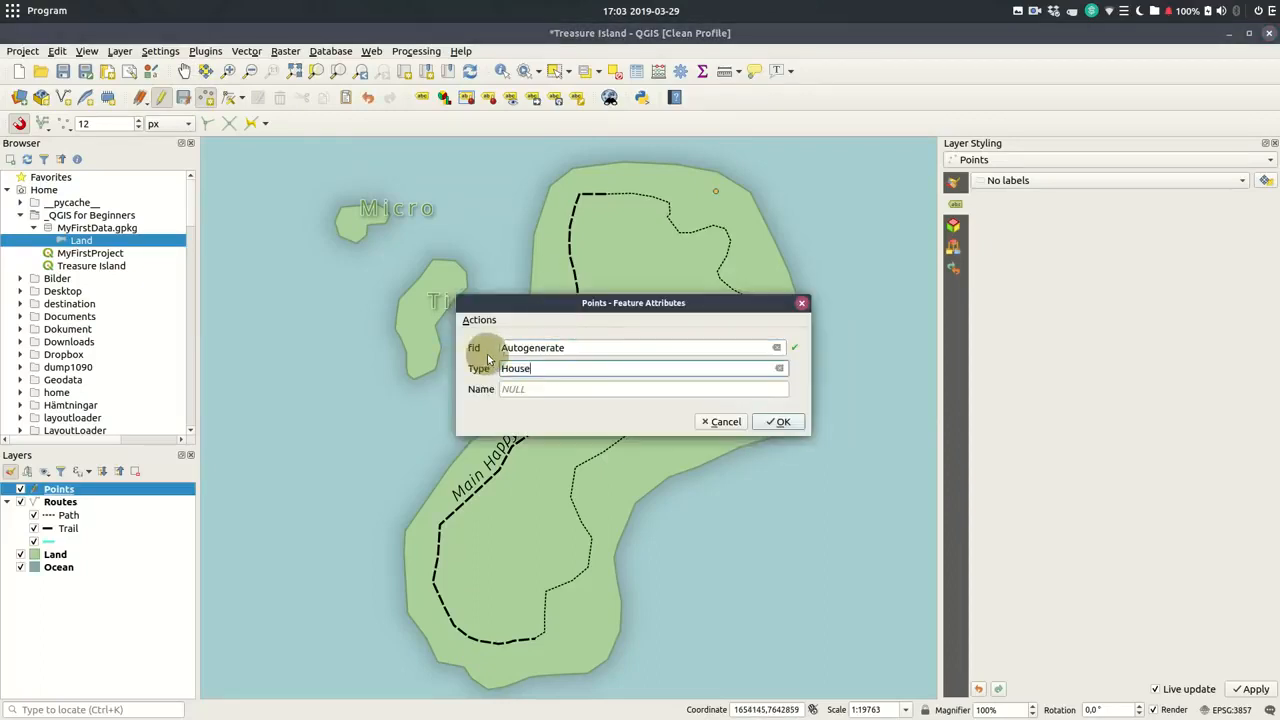
key(Tab)
text(Jim)
click(764, 421)
Place four more points of type House along the southwest coast beside Main Happy Trail
click(484, 450)
key(Tab)
text(House)
click(763, 422)
click(471, 440)
key(Tab)
text(House)
click(764, 421)
click(442, 500)
text(House)
click(764, 421)
click(429, 524)
text(House)
click(764, 421)
Add a point of type Treasure inland just above the Main Island label, then save the Points edits and end editing
click(412, 362)
text(Trewsure)
click(764, 422)
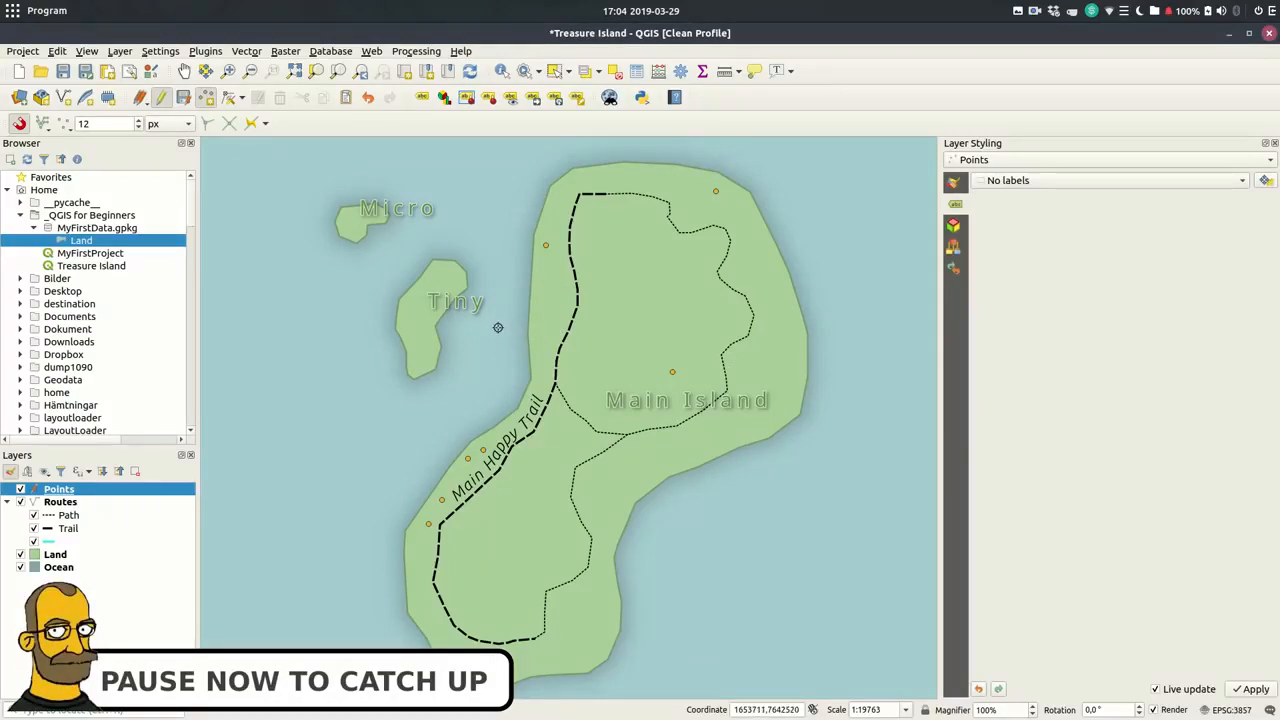
click(183, 100)
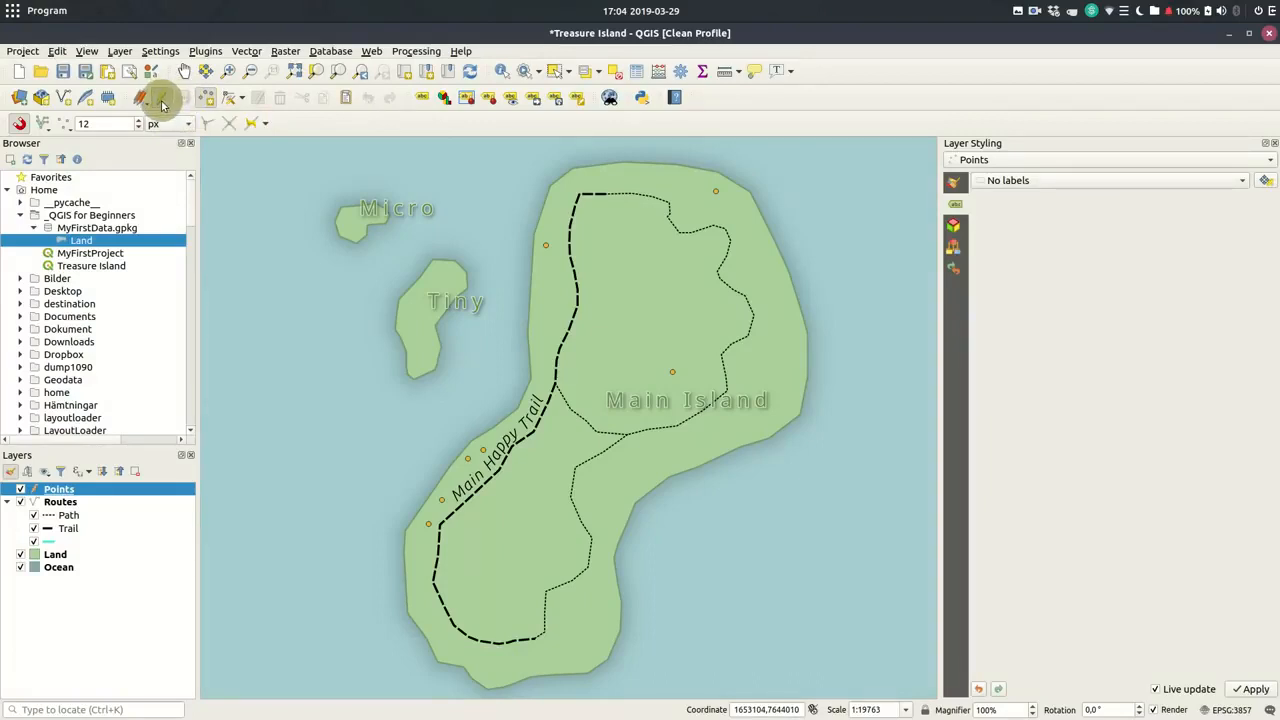
click(162, 102)
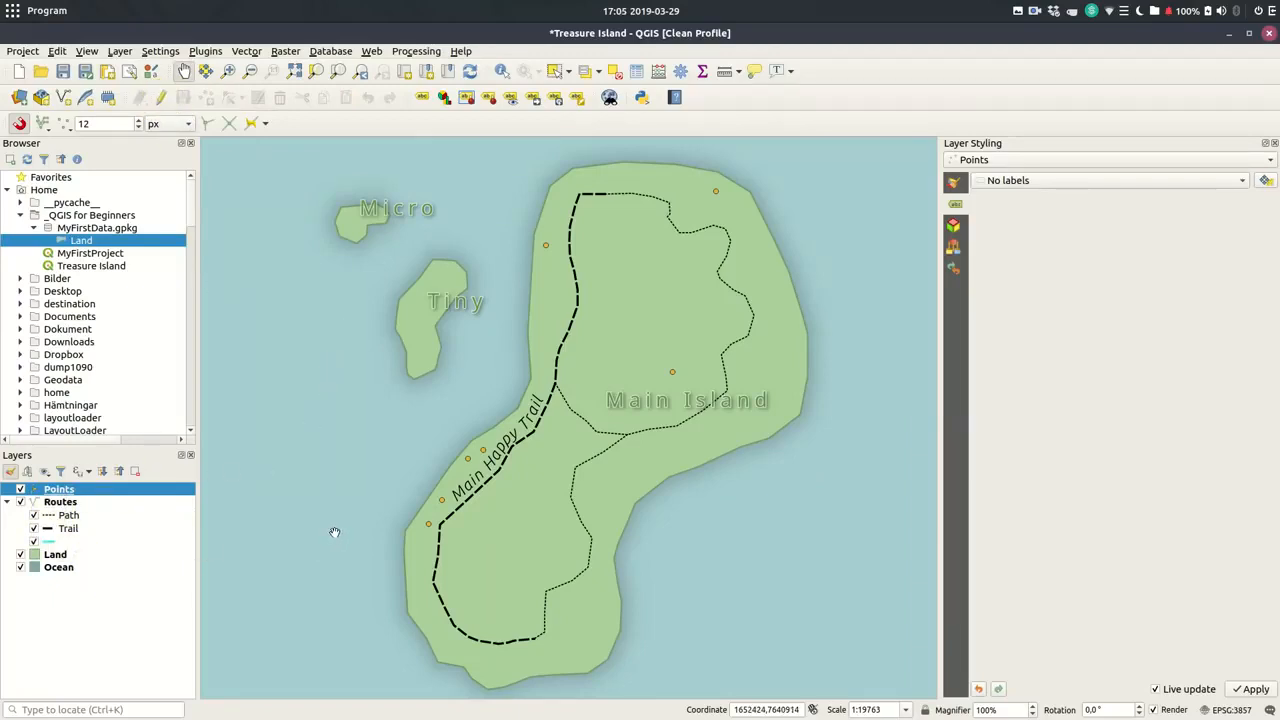
Categorize the Points layer by the Type field, and hide the unnamed category in both the Routes and Points layers
click(34, 541)
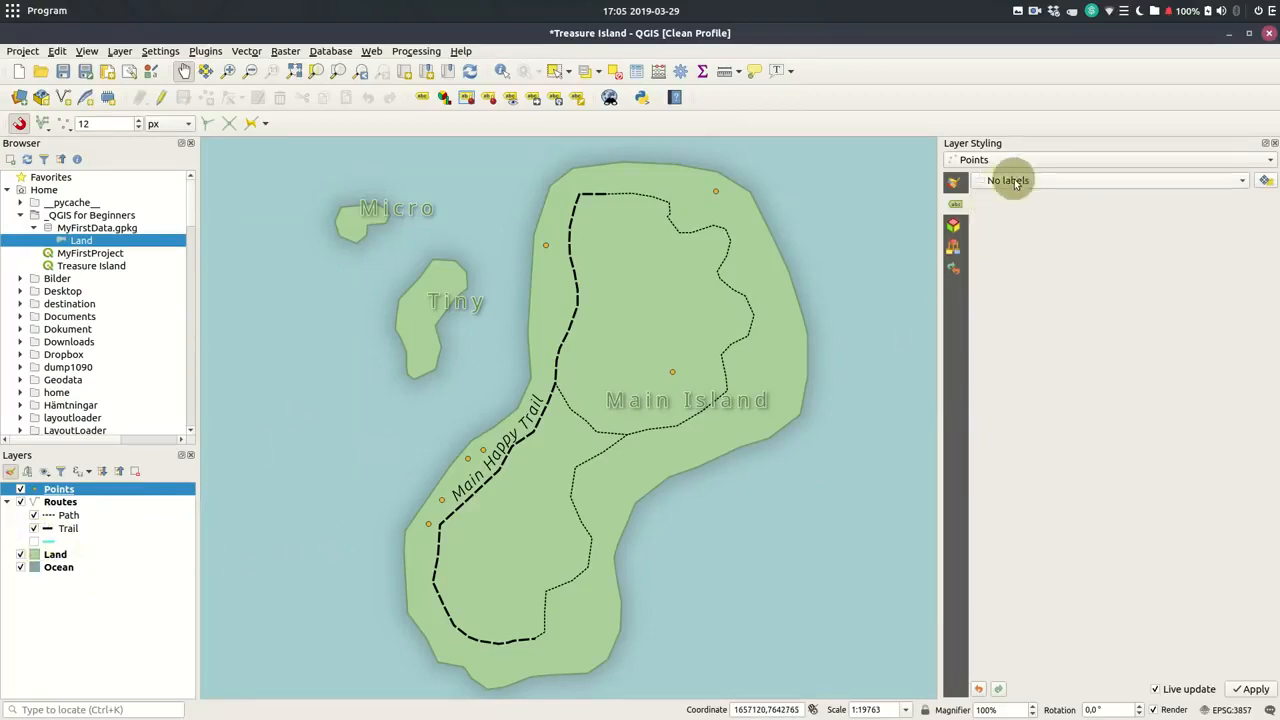
click(954, 181)
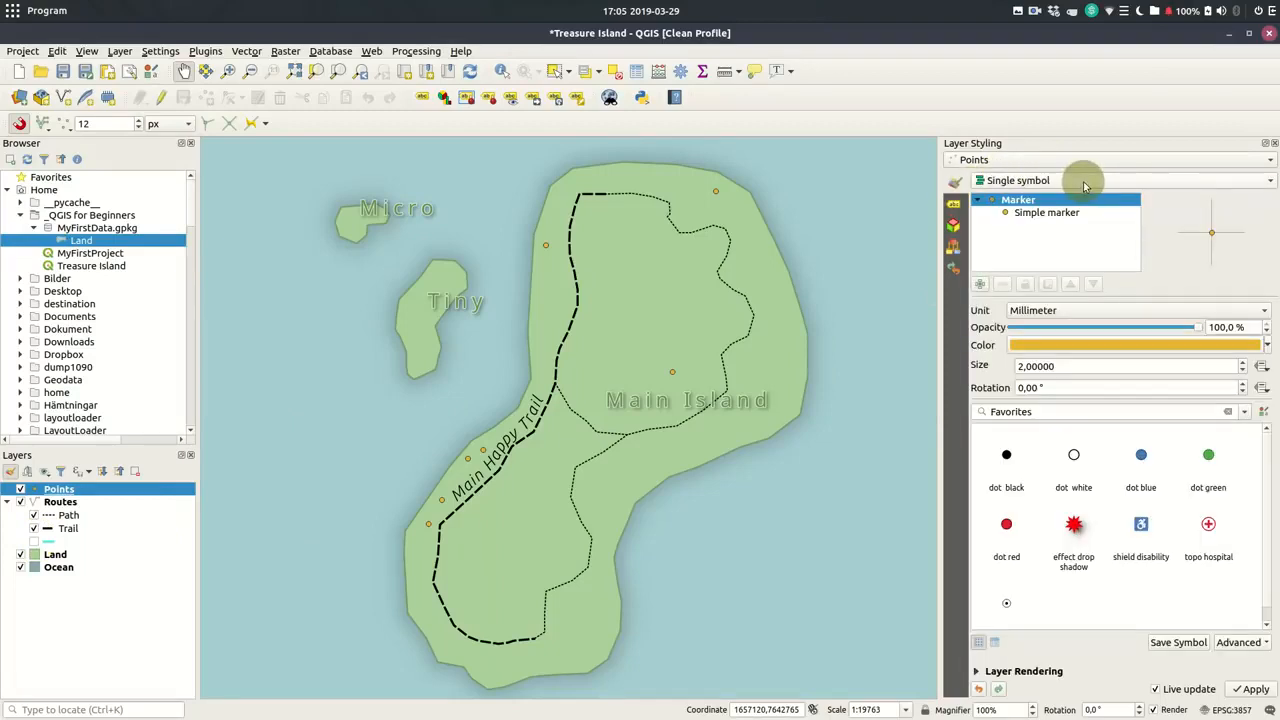
click(1079, 178)
click(1070, 206)
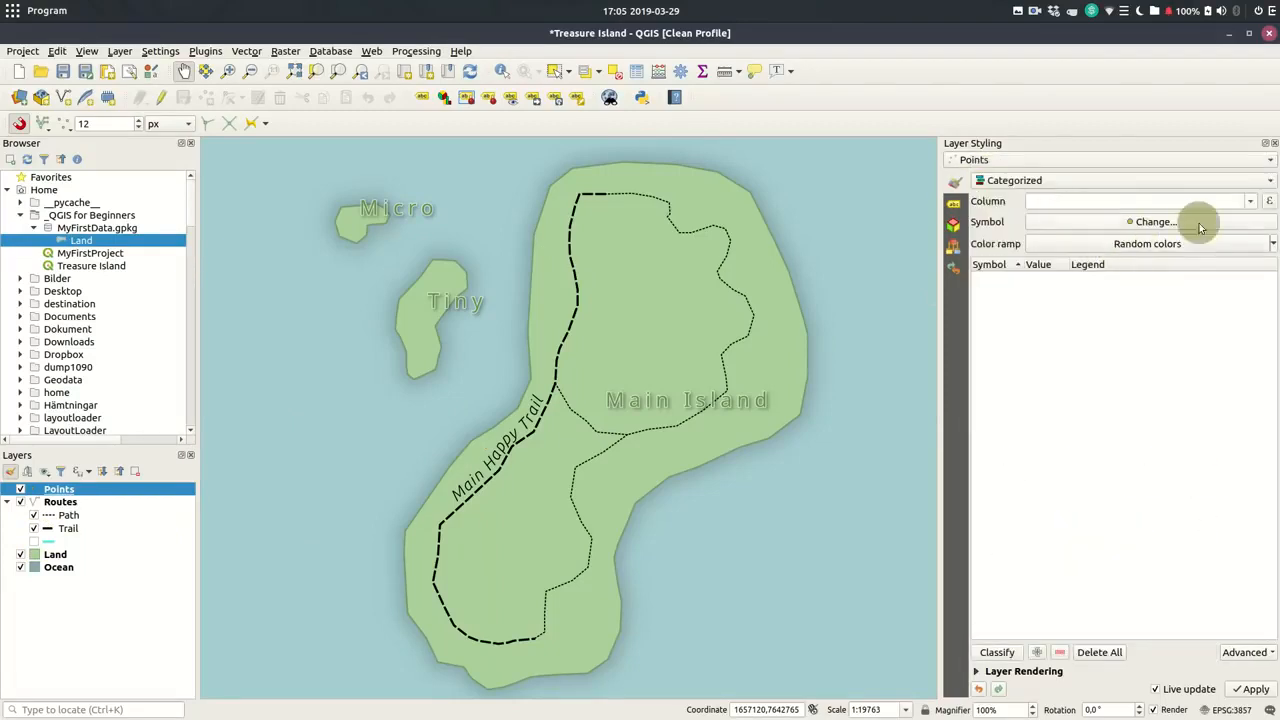
click(1250, 201)
click(1090, 328)
click(997, 652)
click(970, 315)
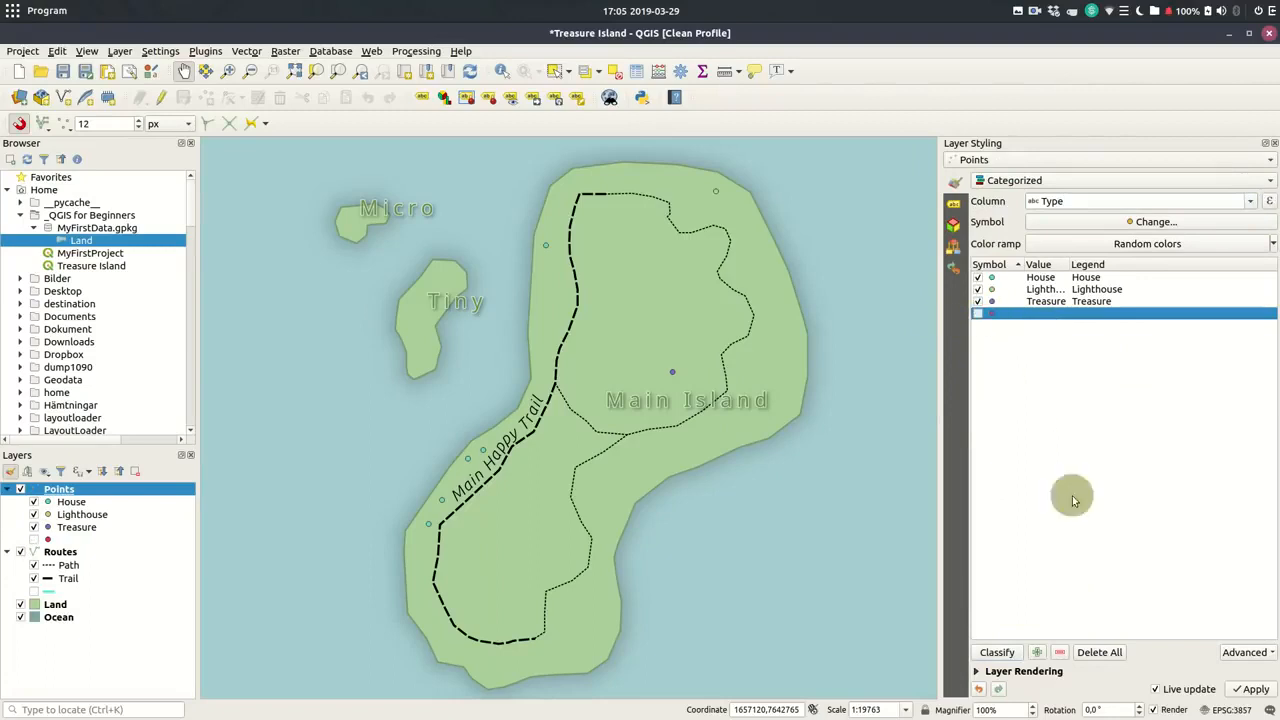
Style the House category as a black square simple marker and adjust its stroke style
double_click(1000, 280)
click(1046, 212)
click(1229, 358)
click(1155, 508)
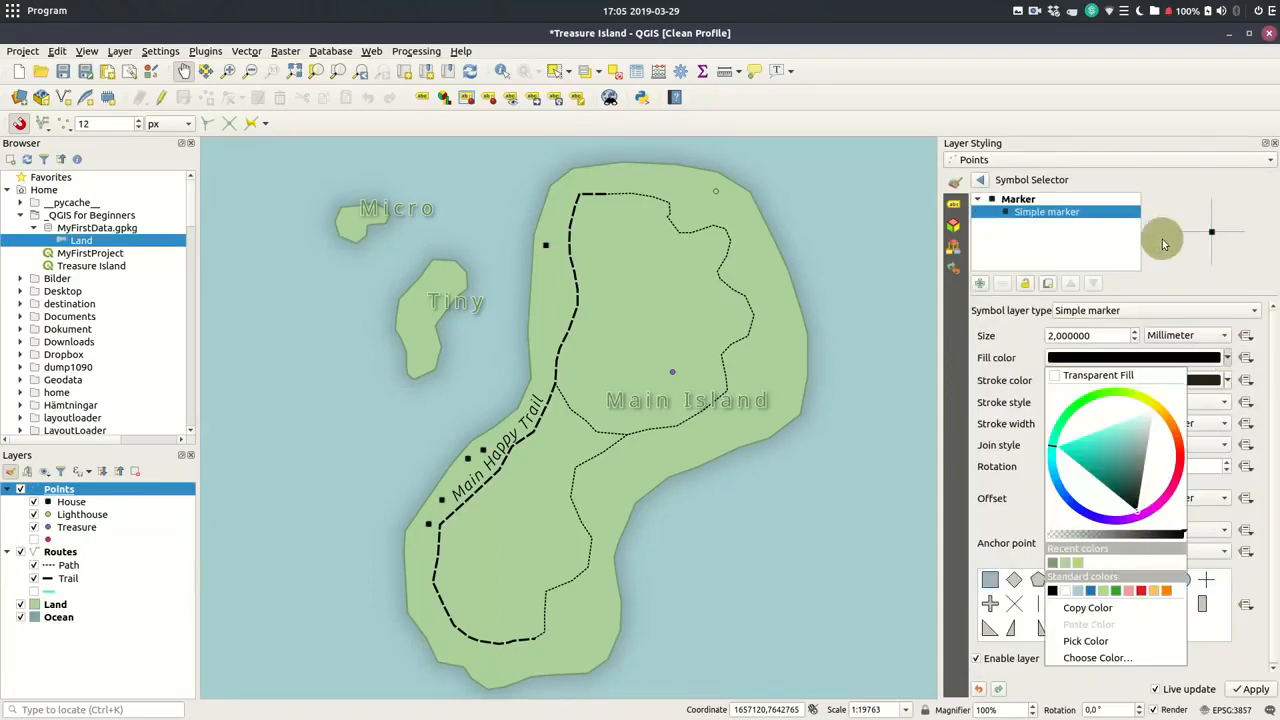
click(1110, 284)
click(1120, 402)
click(1112, 416)
click(980, 180)
Change the Lighthouse category's symbol to an SVG marker using the transport_lighthouse.svg image
double_click(992, 288)
click(1046, 212)
click(1175, 311)
click(1160, 328)
scroll(1150, 460, down, 3)
scroll(1180, 545, down, 10)
click(1147, 548)
scroll(1100, 378, up, 3)
scroll(1100, 378, down, 3)
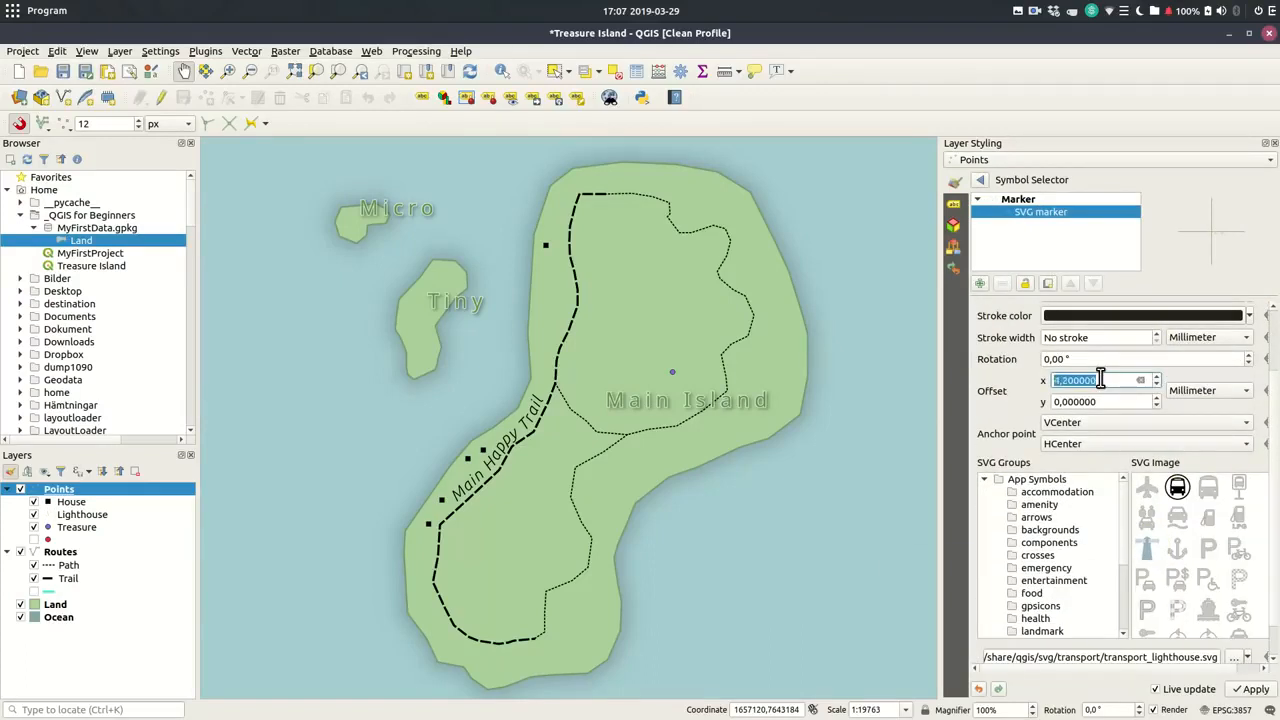
Anchor the lighthouse marker at its base and color it black
click(1102, 424)
click(1099, 441)
scroll(1036, 390, up, 3)
scroll(1098, 339, up, 2)
scroll(1098, 341, up, 20)
click(1250, 379)
click(1056, 467)
click(1014, 330)
scroll(1111, 466, up, 5)
click(980, 180)
Style the Treasure category as a red filled cross, size 10.2 mm, stroke width 0.6 mm, rotated 45°
click(992, 302)
double_click(993, 305)
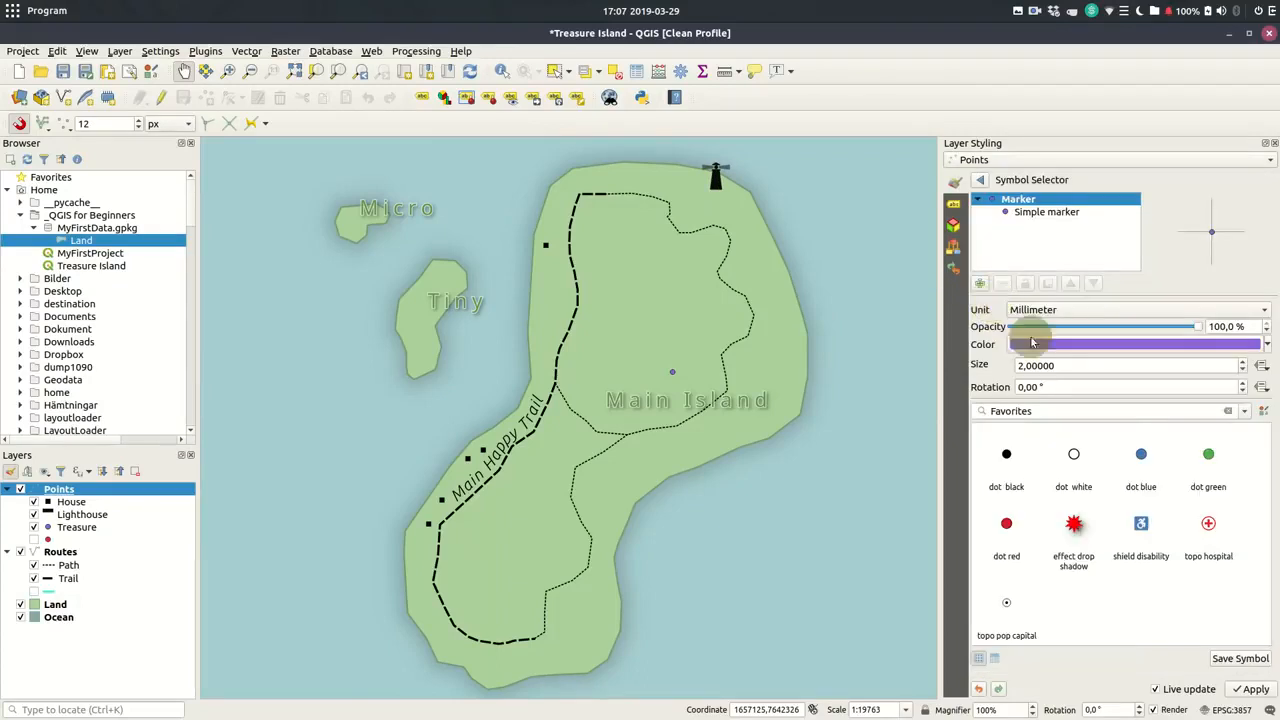
click(1045, 215)
click(990, 603)
click(1228, 357)
click(1178, 445)
scroll(1084, 339, up, 20)
scroll(1101, 424, up, 3)
drag(1054, 467, 1048, 467)
text(45)
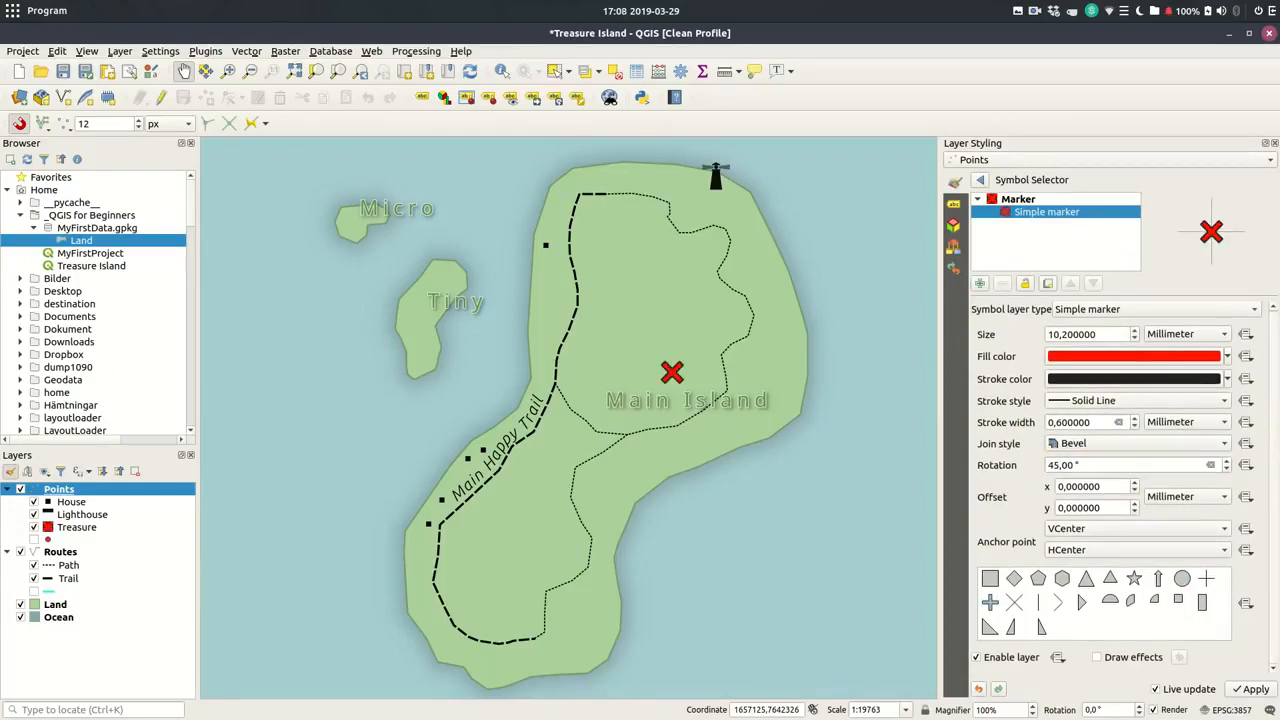
Enable draw effects on the Treasure marker and add a drop shadow at about 48% opacity
click(1097, 658)
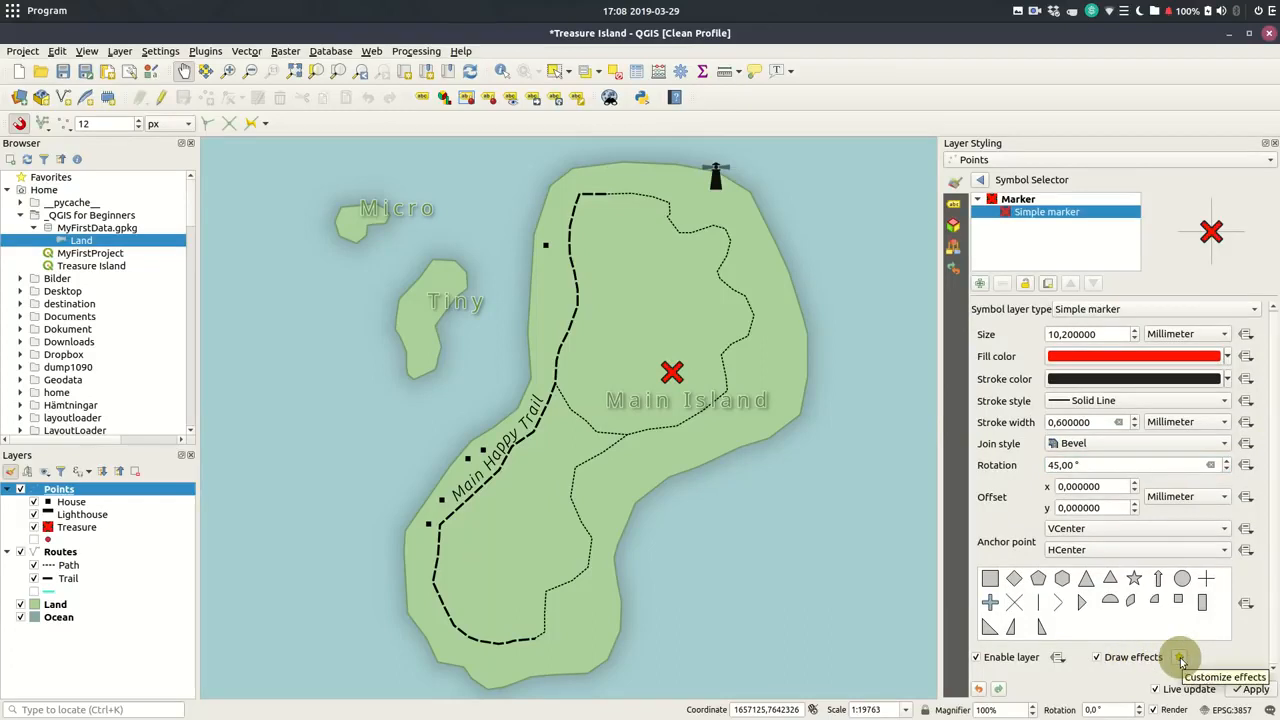
click(1179, 657)
click(984, 250)
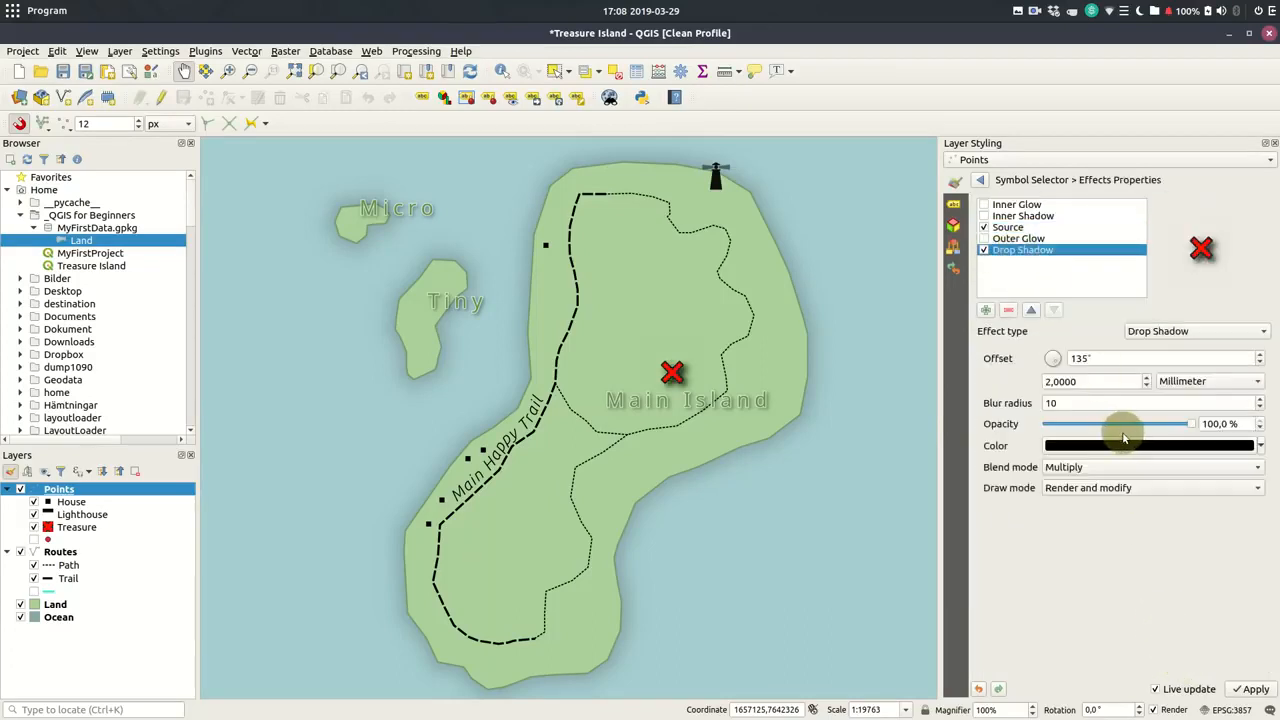
drag(1190, 424, 1115, 428)
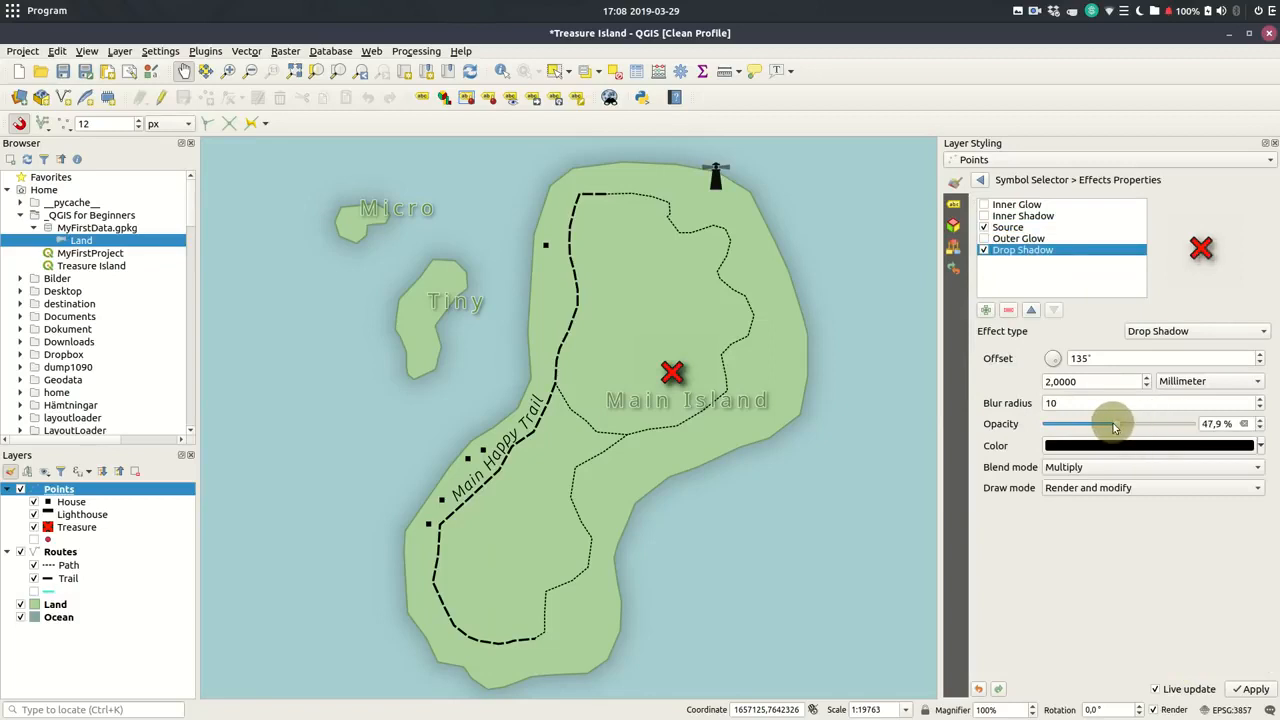
click(980, 179)
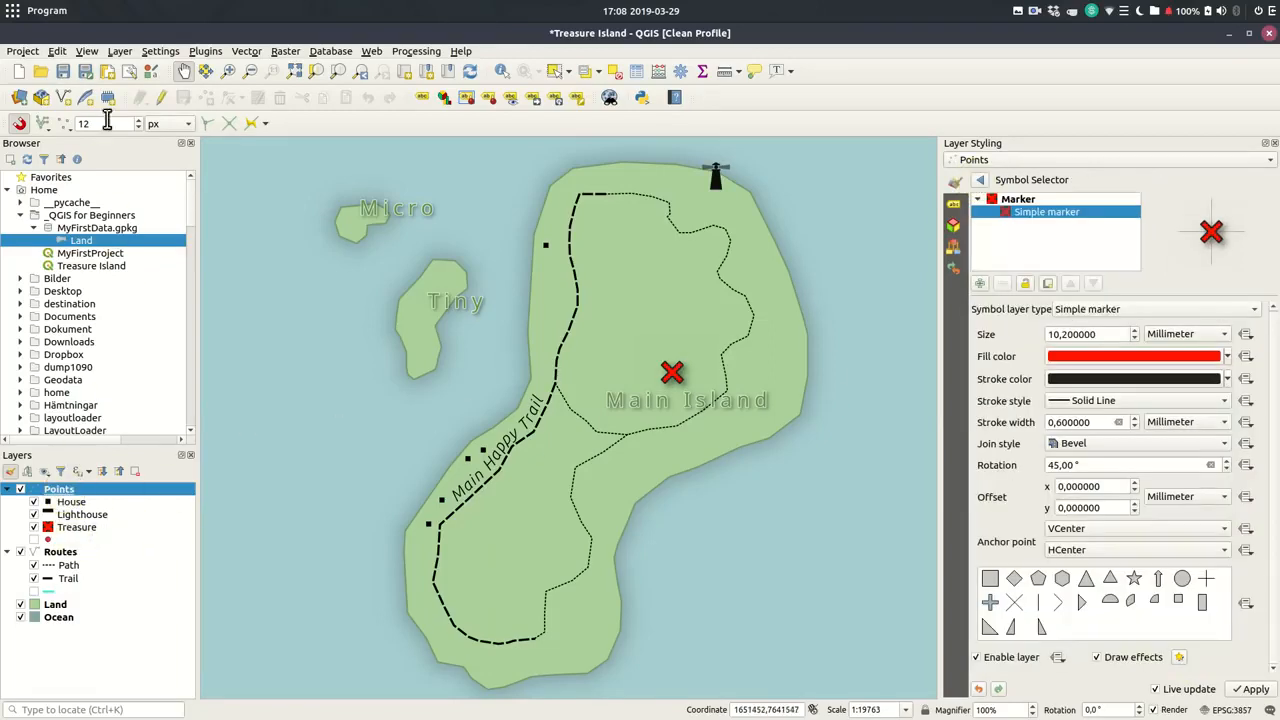
Save the Points layer's style as default from its layer properties, accept them, and save the project
double_click(60, 489)
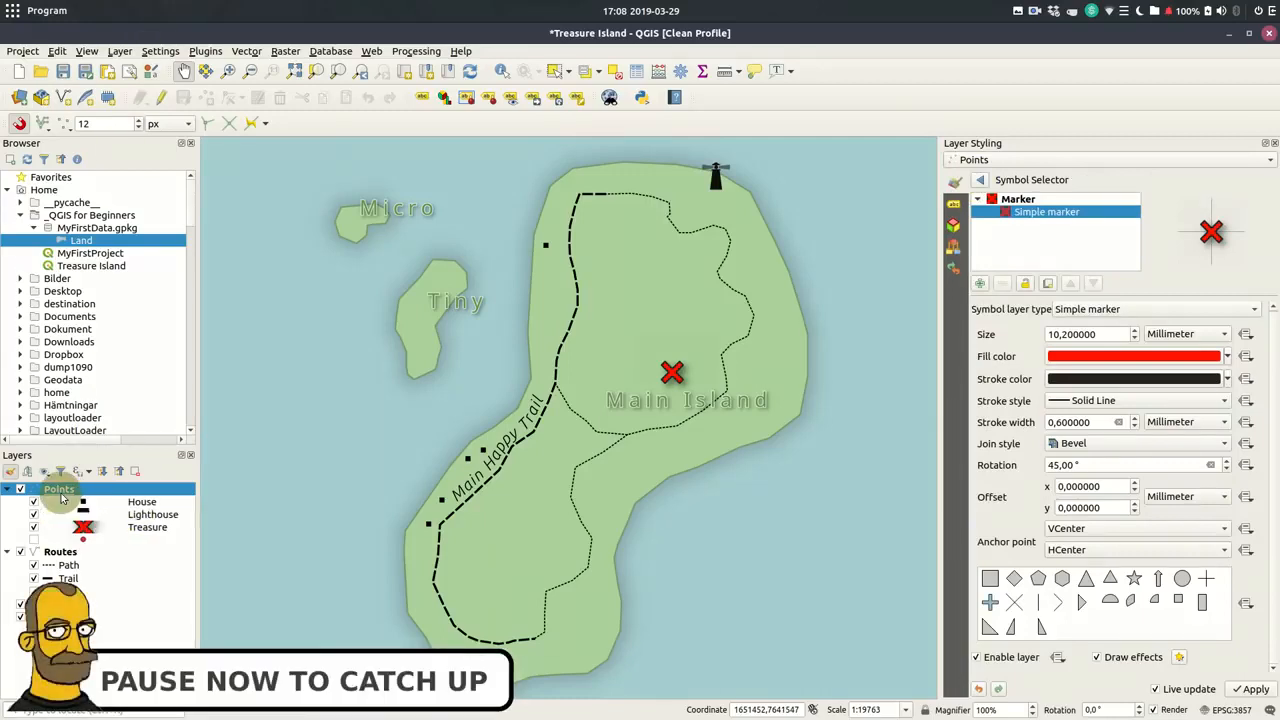
click(540, 630)
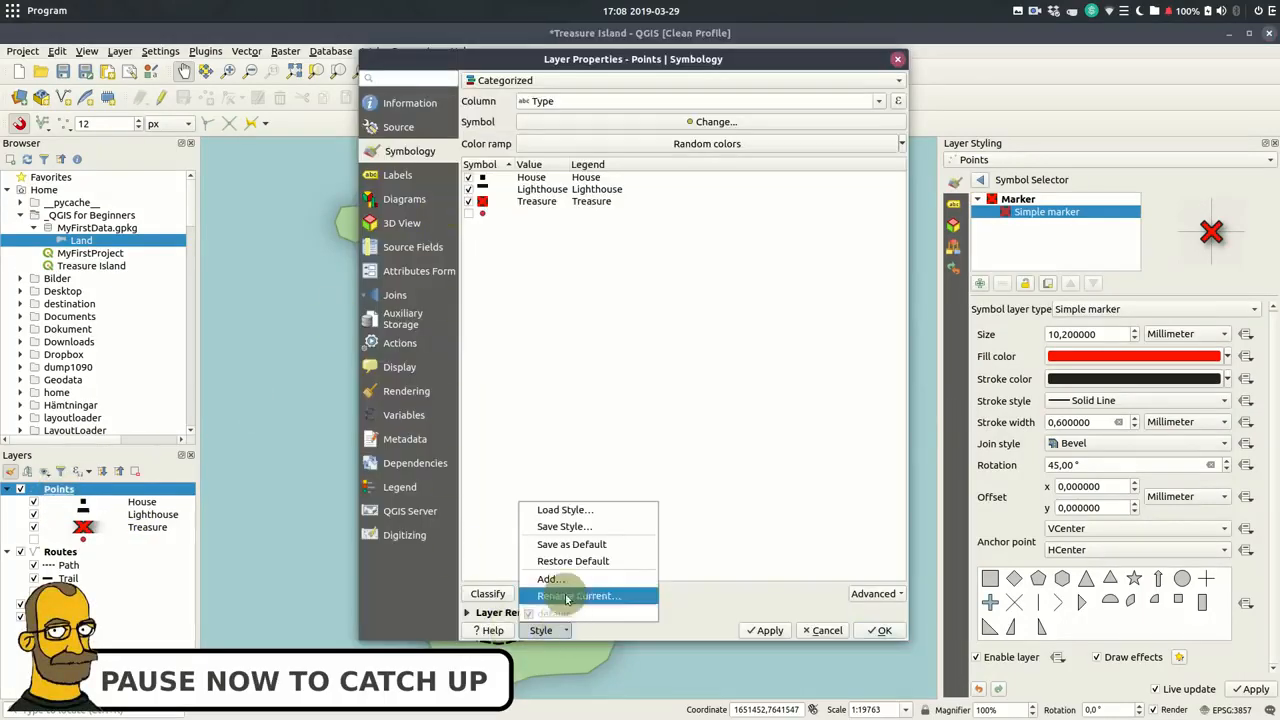
click(575, 545)
click(690, 363)
click(880, 630)
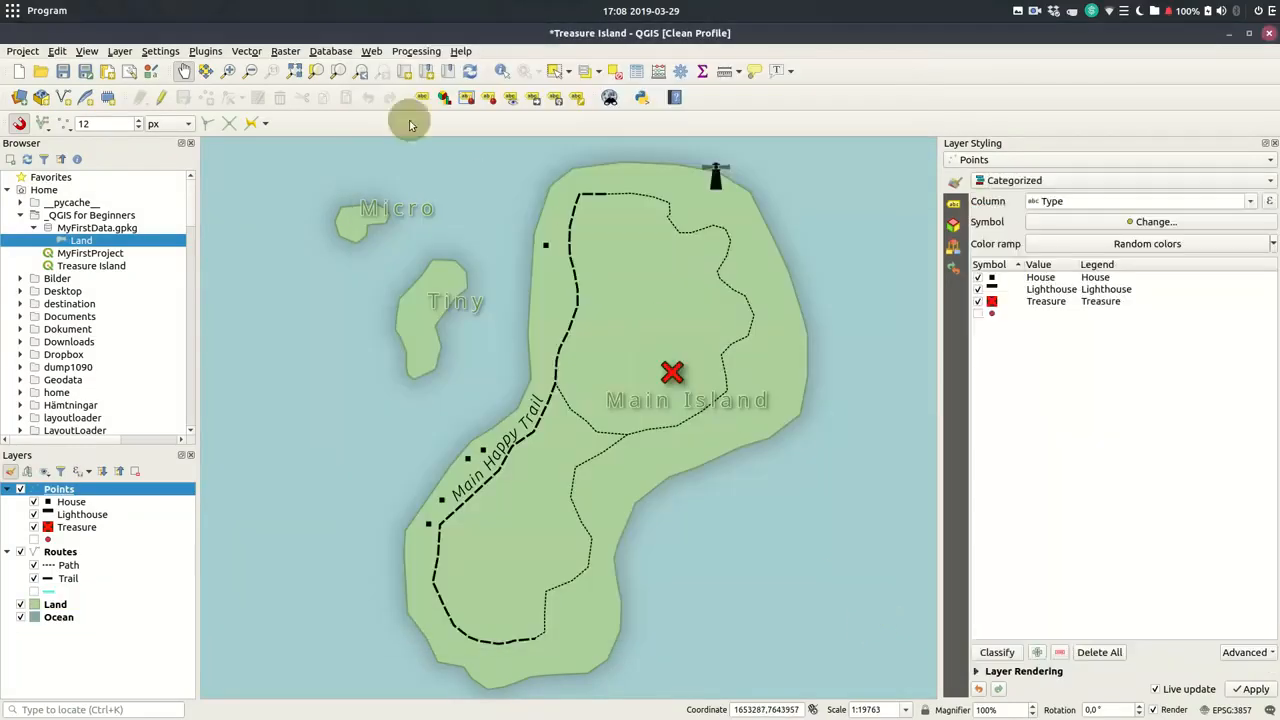
click(62, 73)
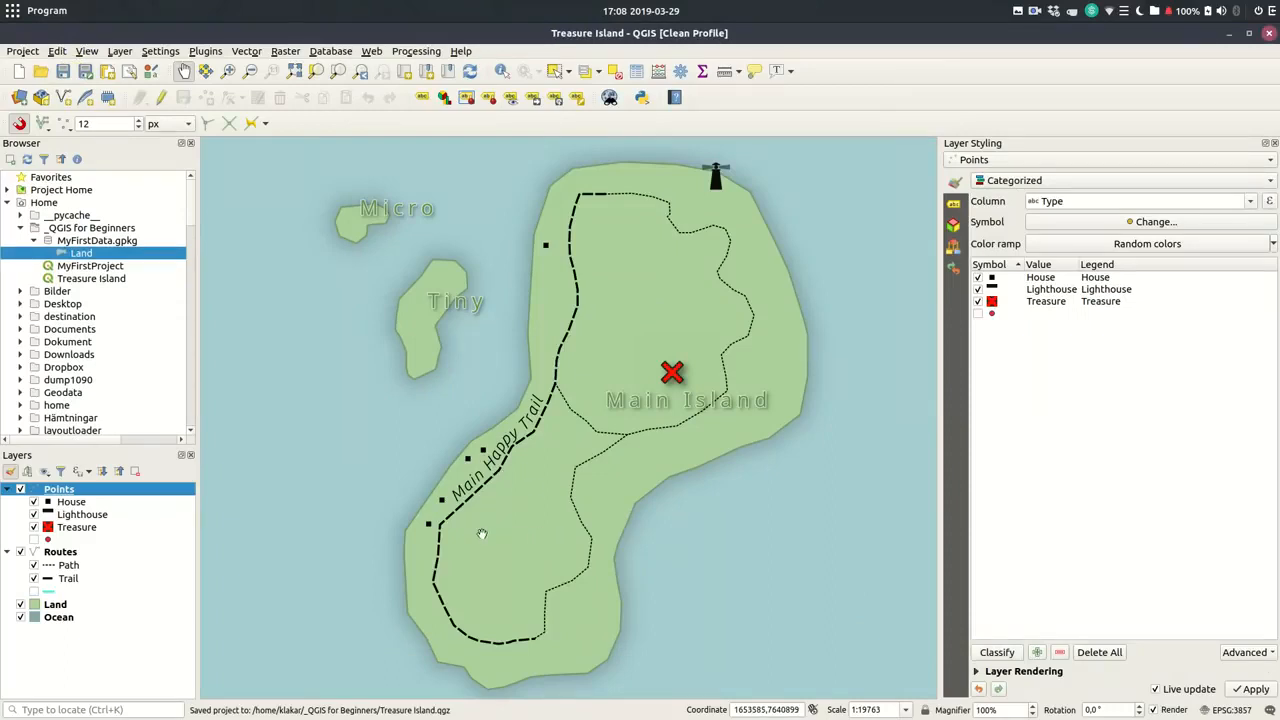
click(23, 51)
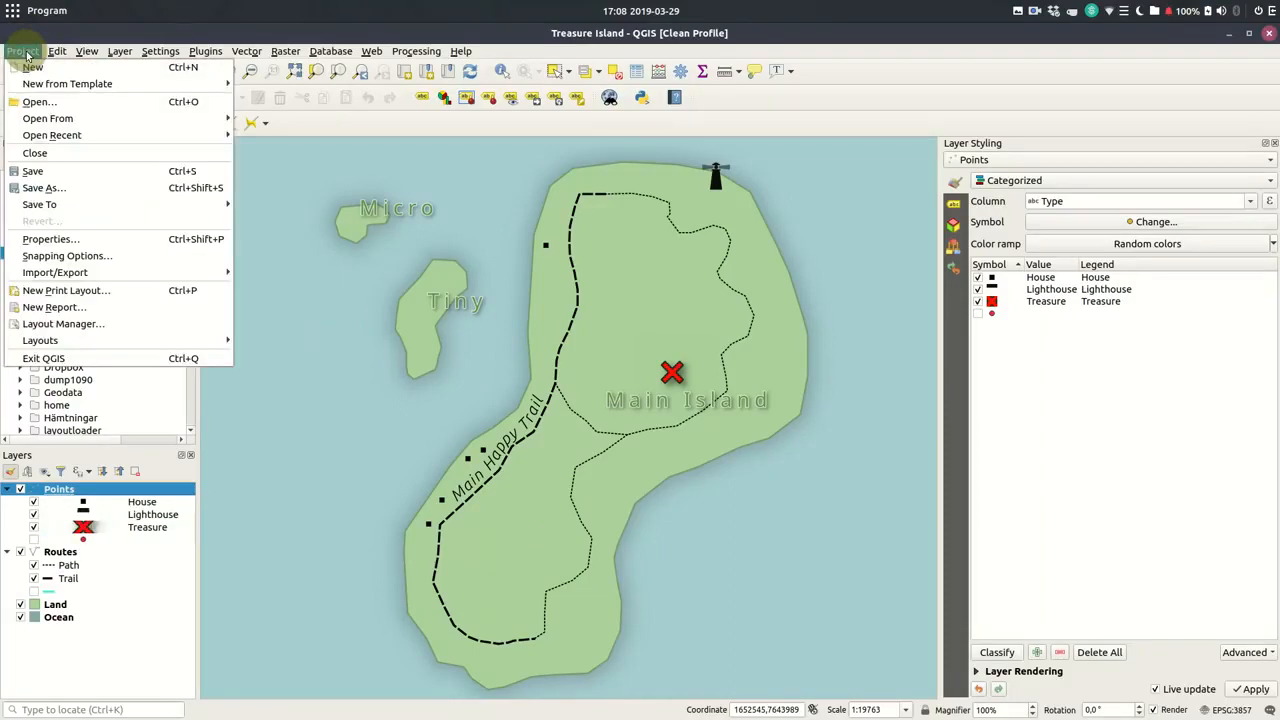
mouse_move(85, 272)
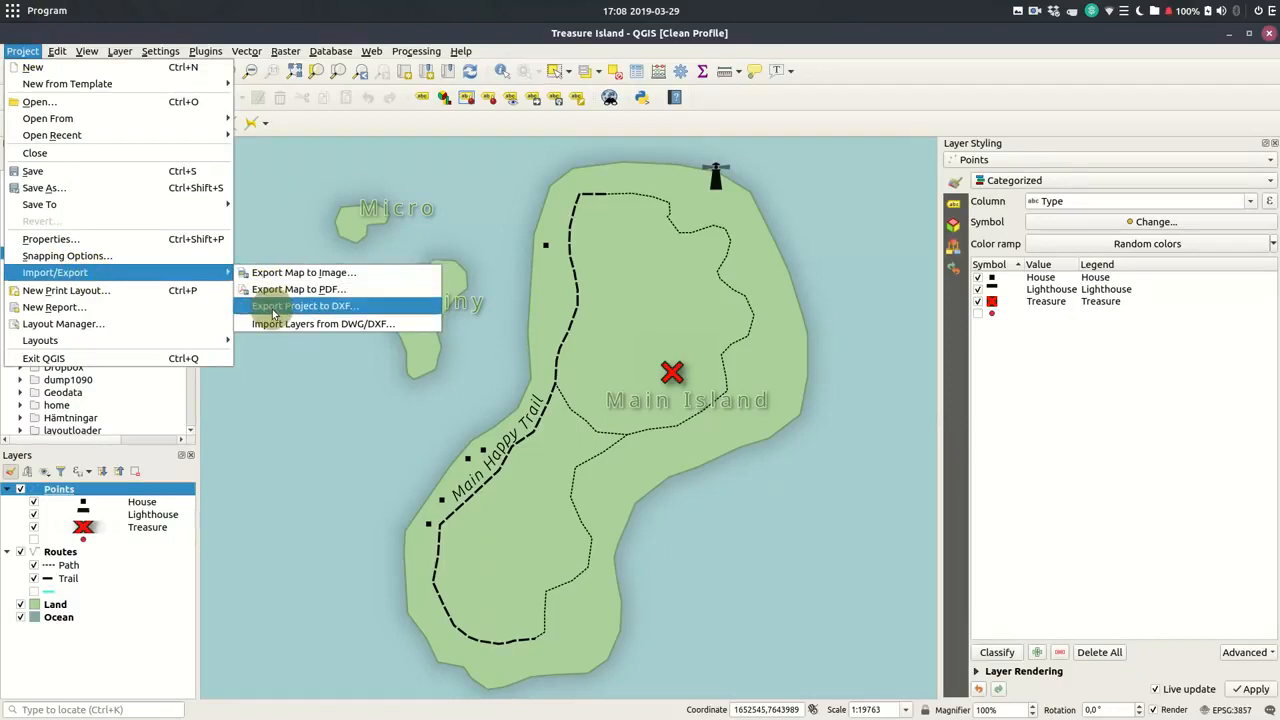
click(208, 51)
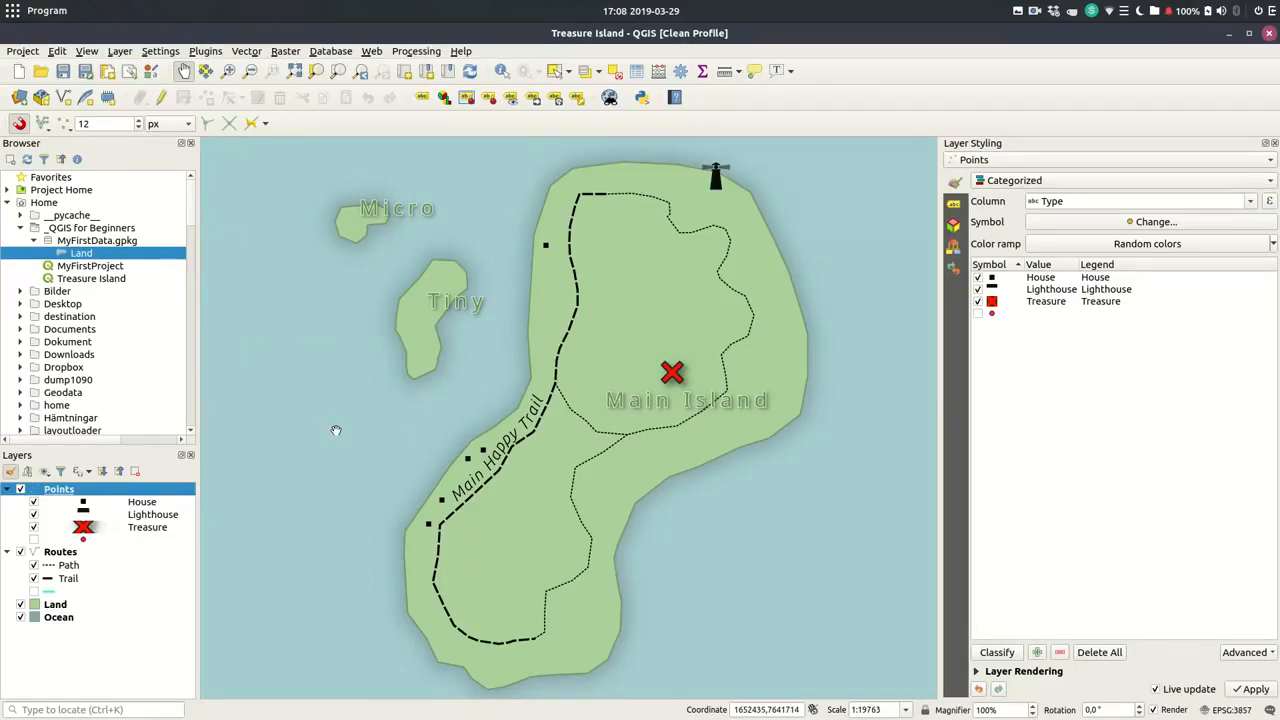
Create a new print layout titled "My First Layout" and maximize its window
click(24, 51)
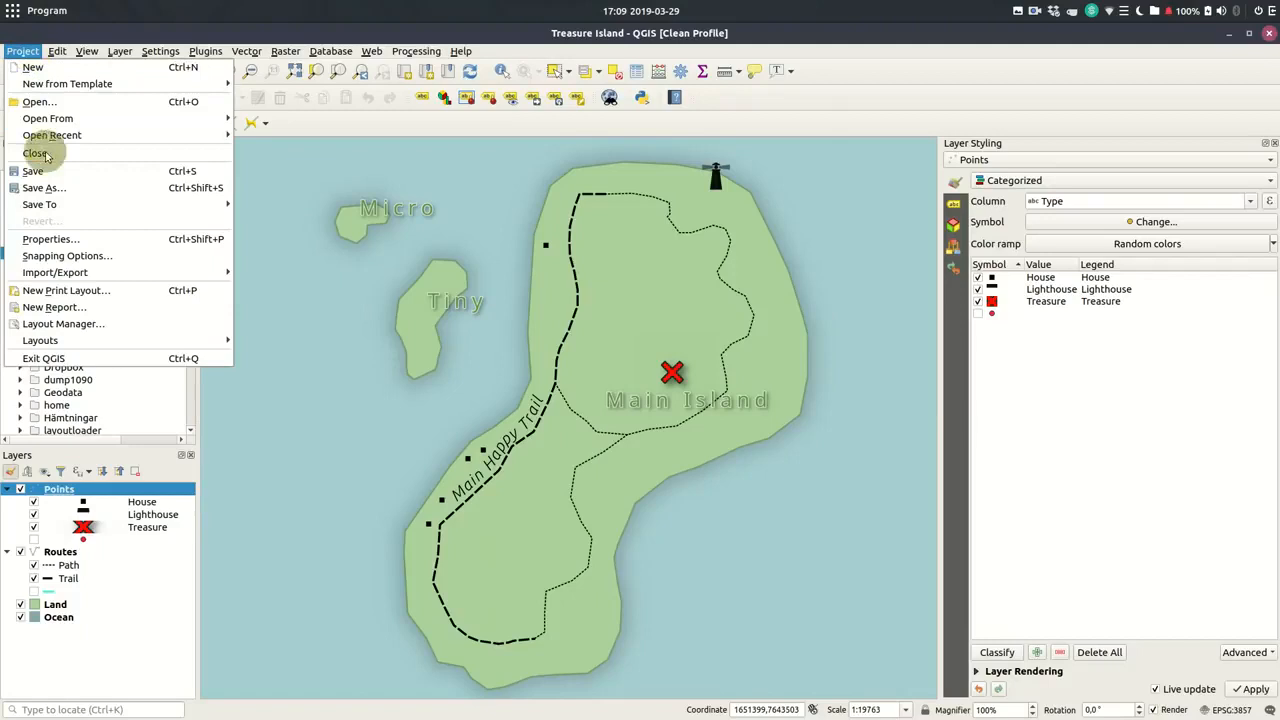
click(100, 292)
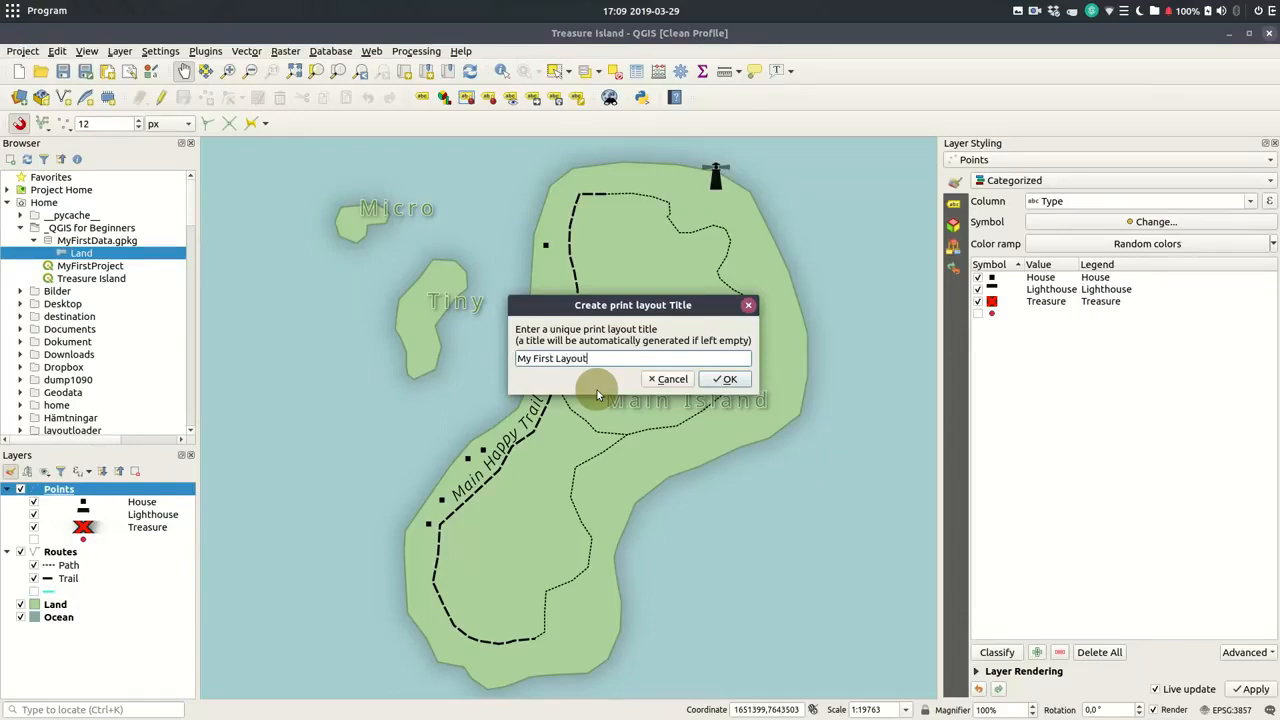
text(My First Layout)
key(Return)
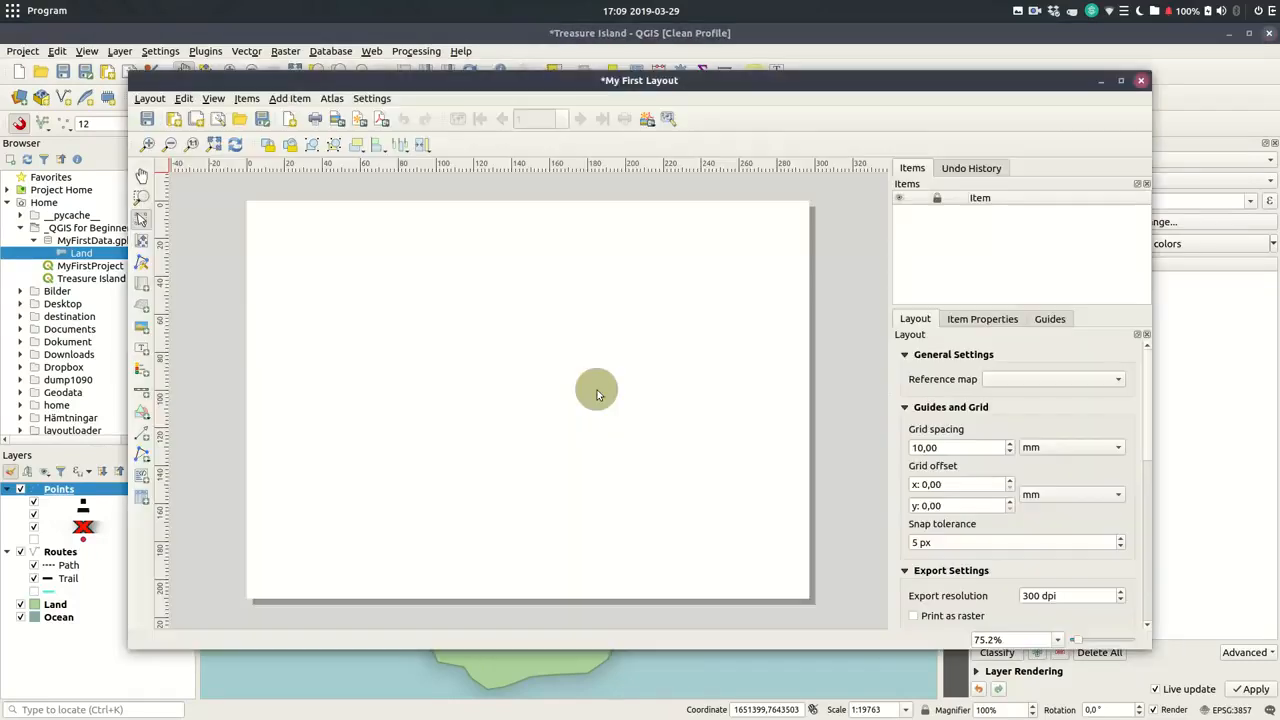
double_click(672, 83)
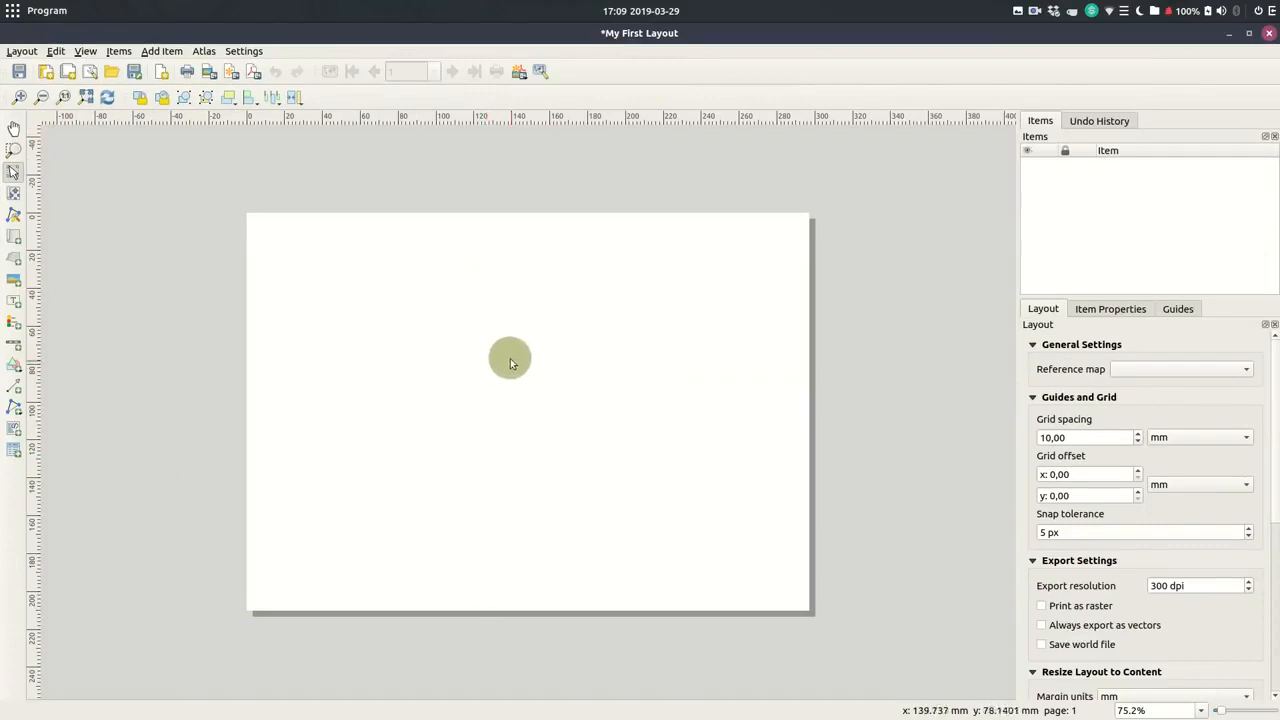
scroll(509, 345, up, 2)
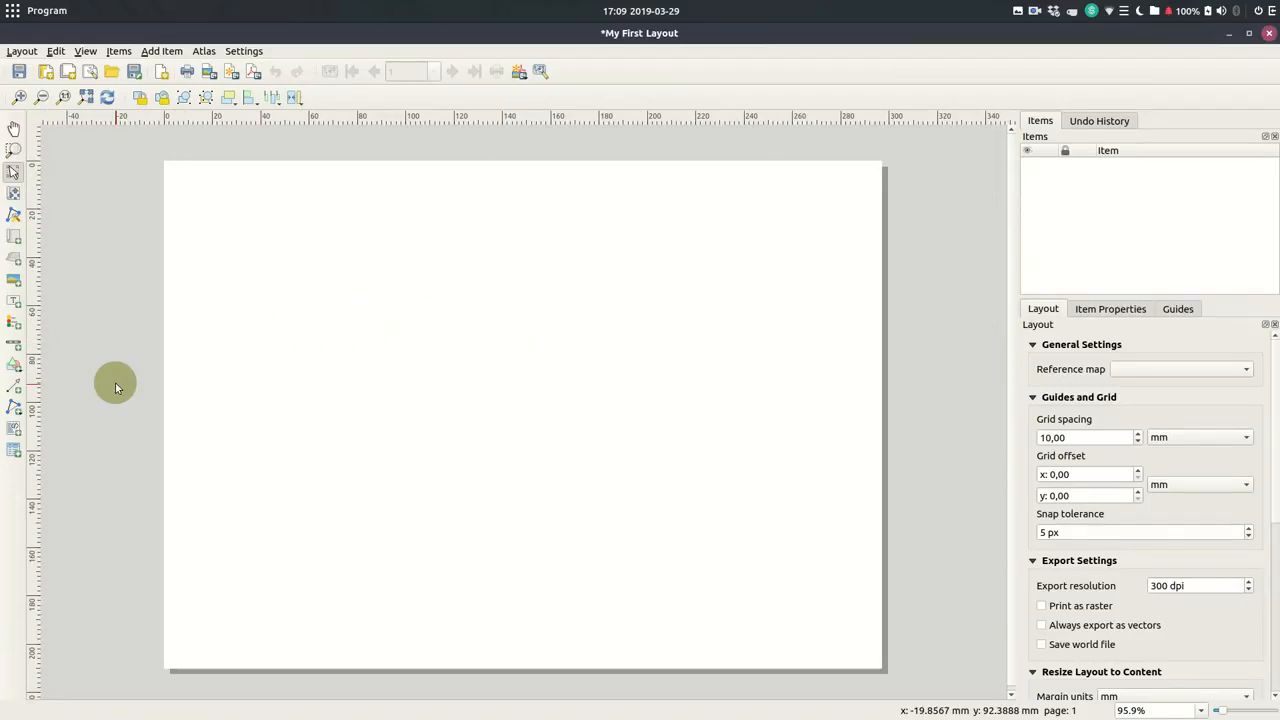
Review the page properties with the available paper sizes, and the layout's page and export commands
right_click(634, 364)
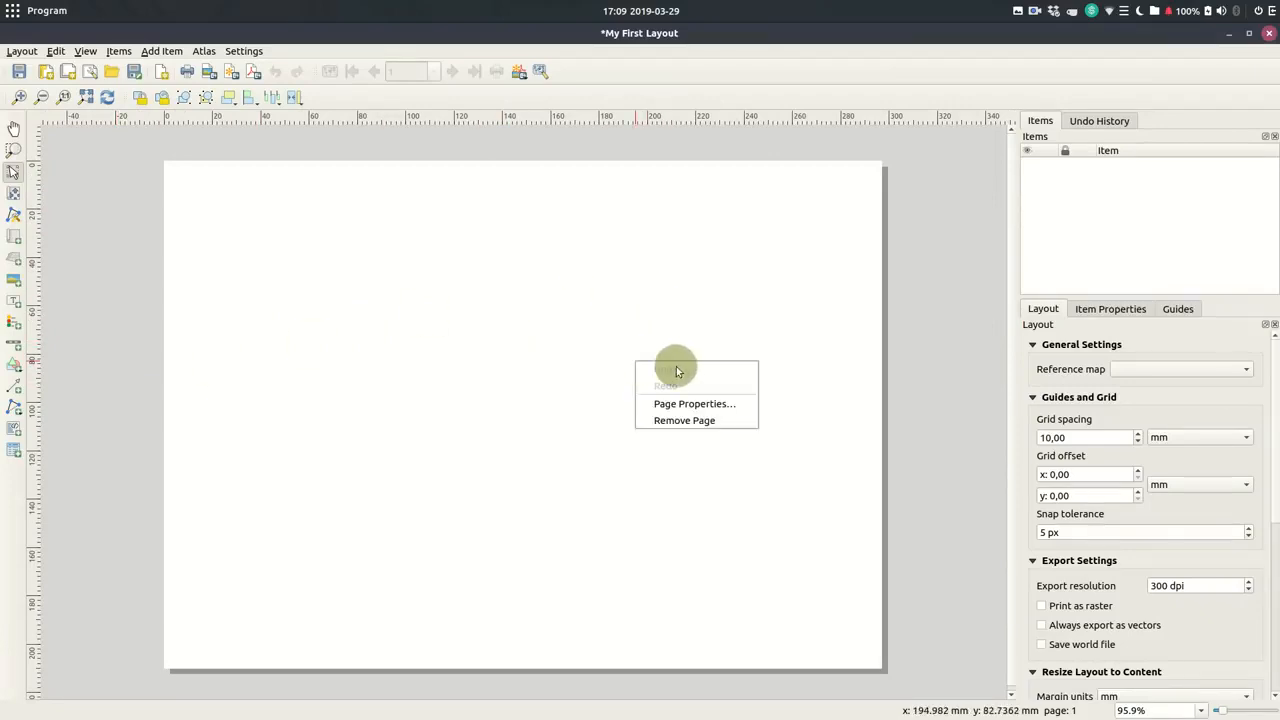
click(703, 403)
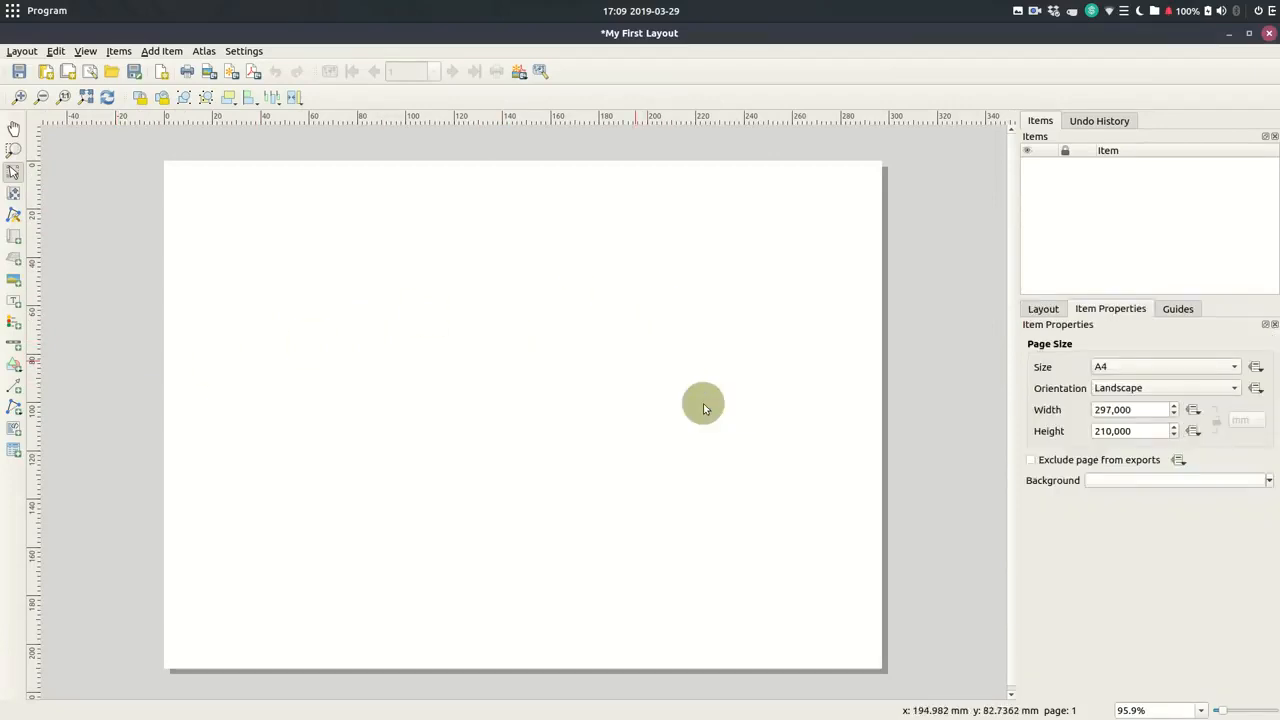
click(1234, 370)
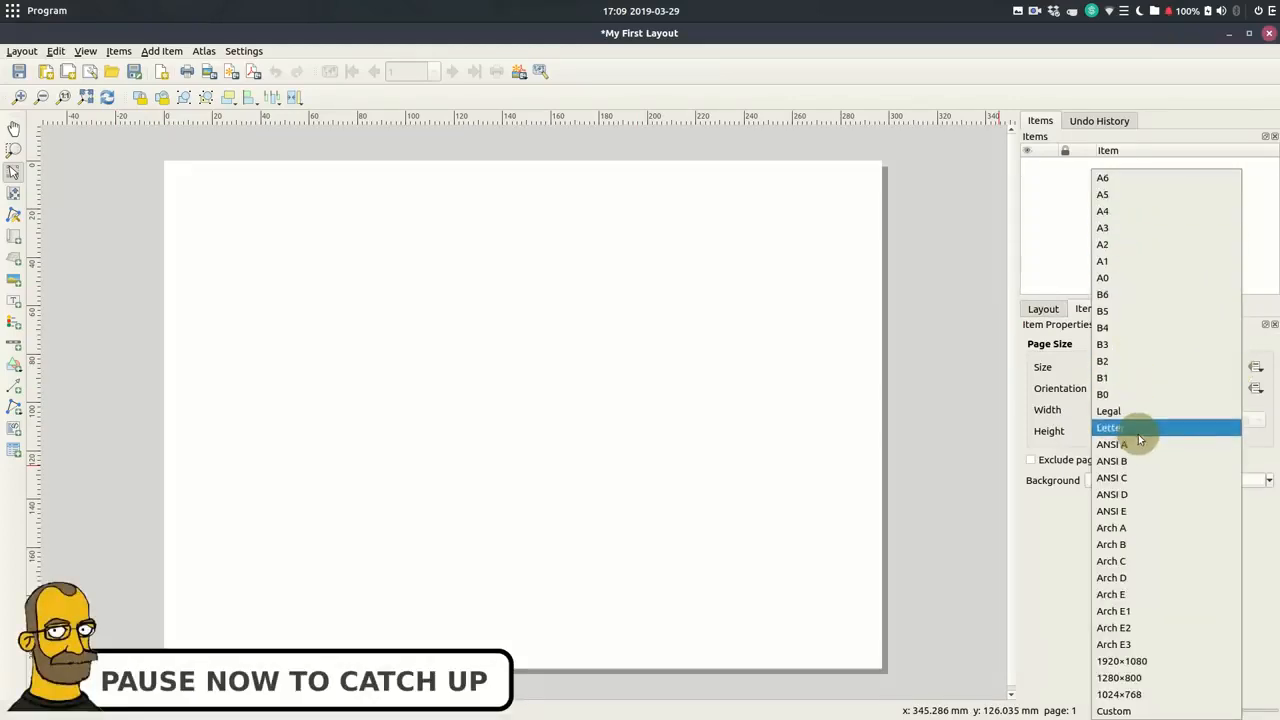
click(1040, 620)
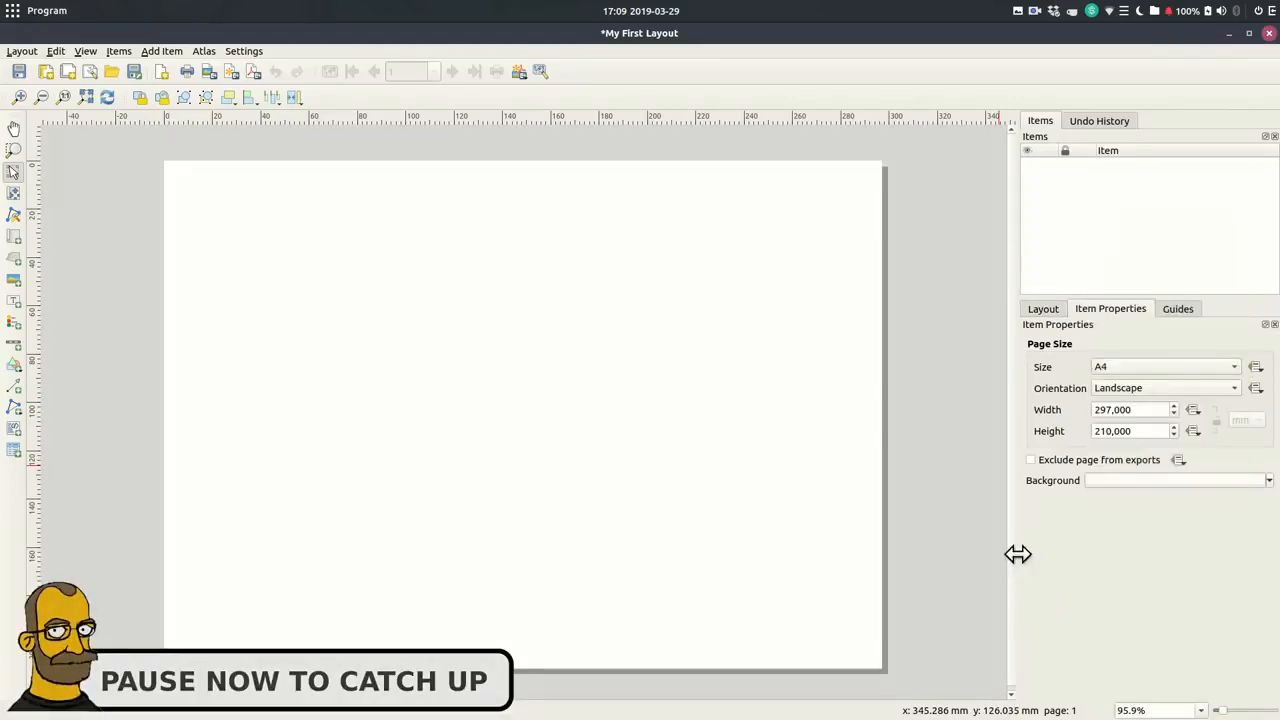
click(22, 51)
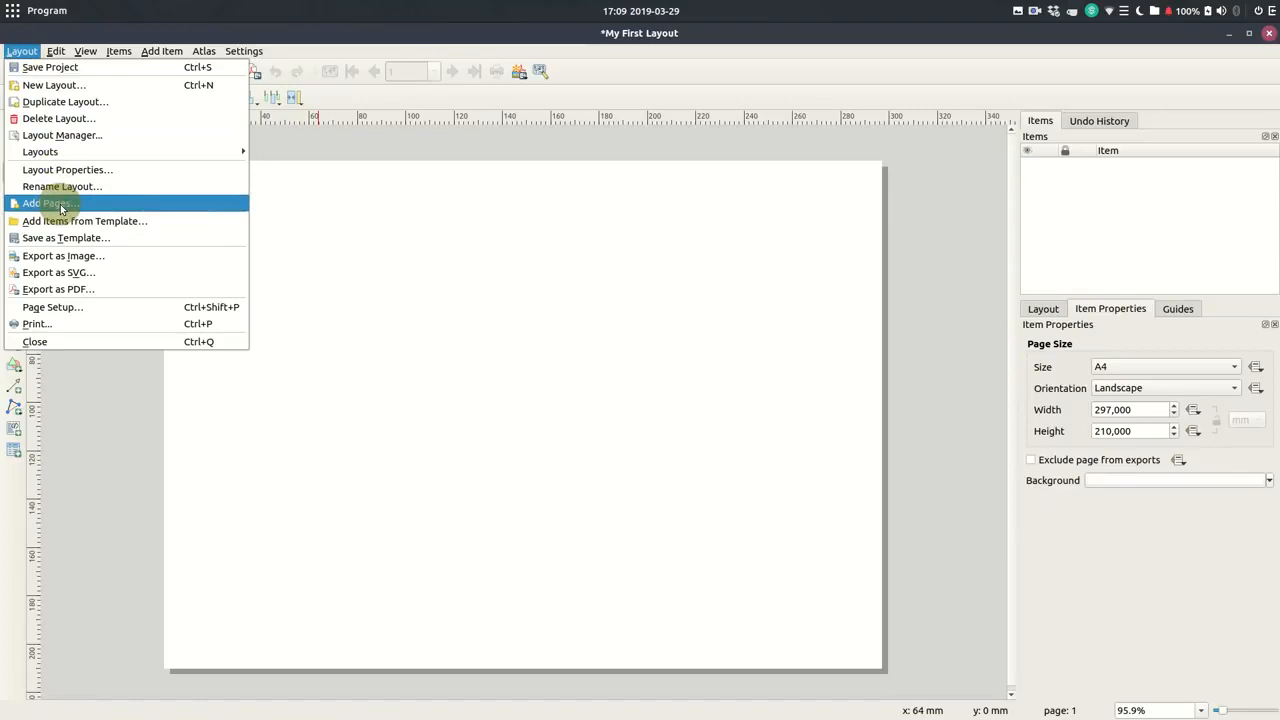
click(74, 458)
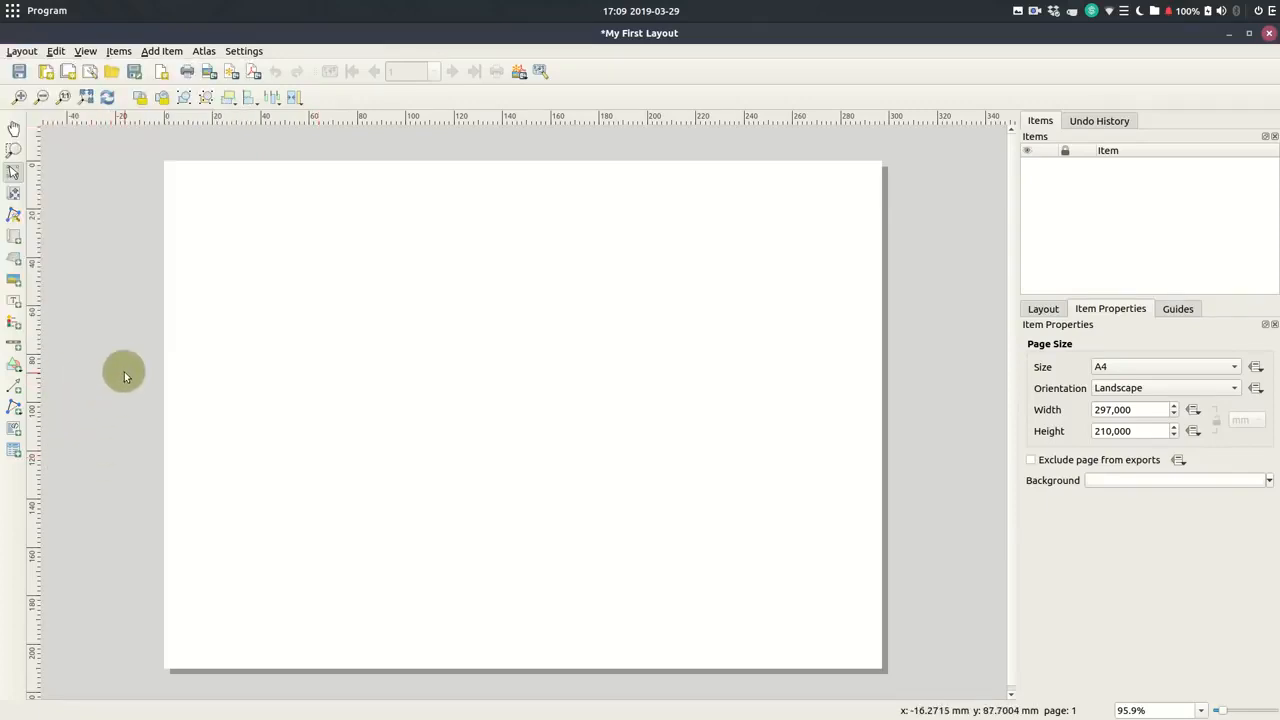
Add a map covering most of the page below a free title strip and adjust its width and position
click(13, 238)
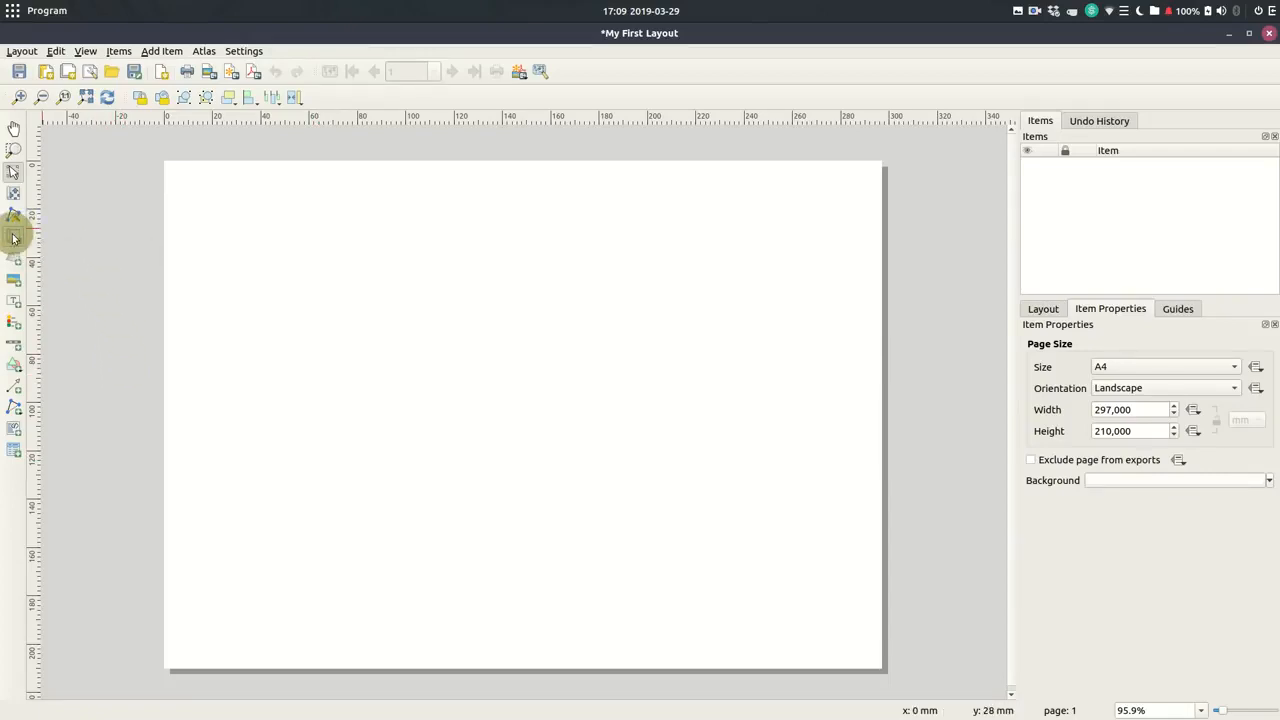
drag(201, 232, 830, 623)
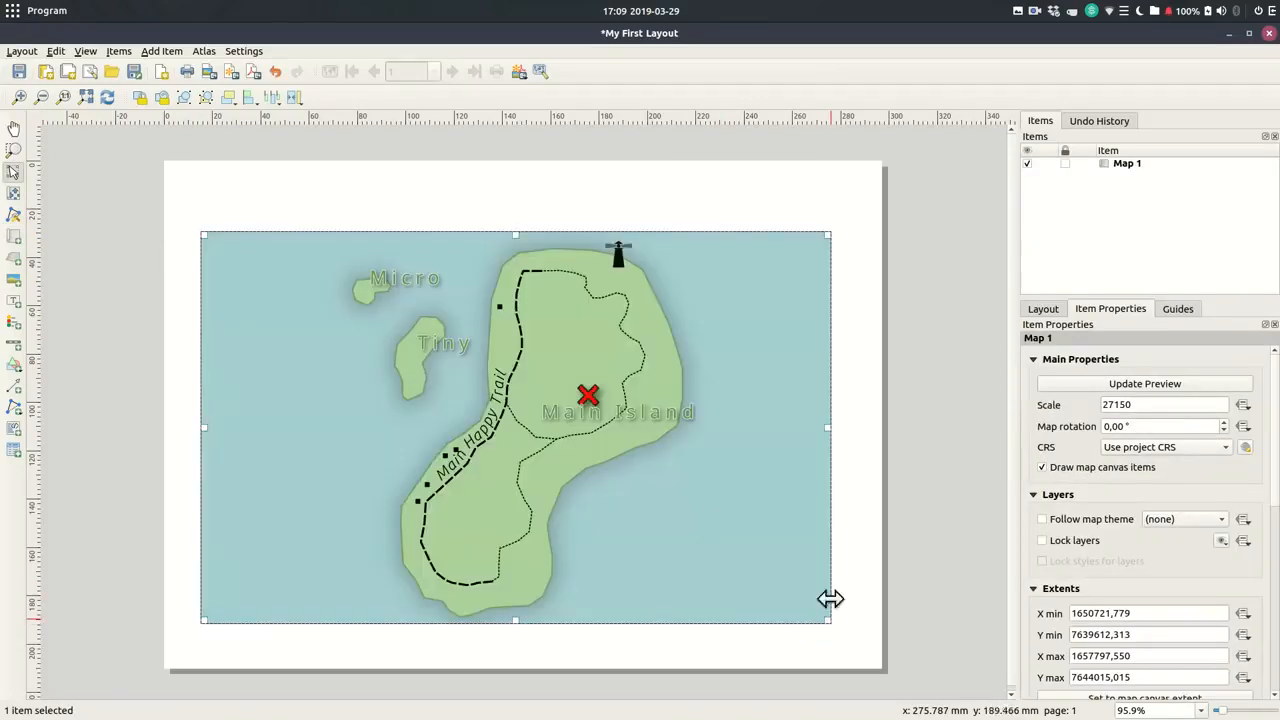
drag(832, 430, 837, 431)
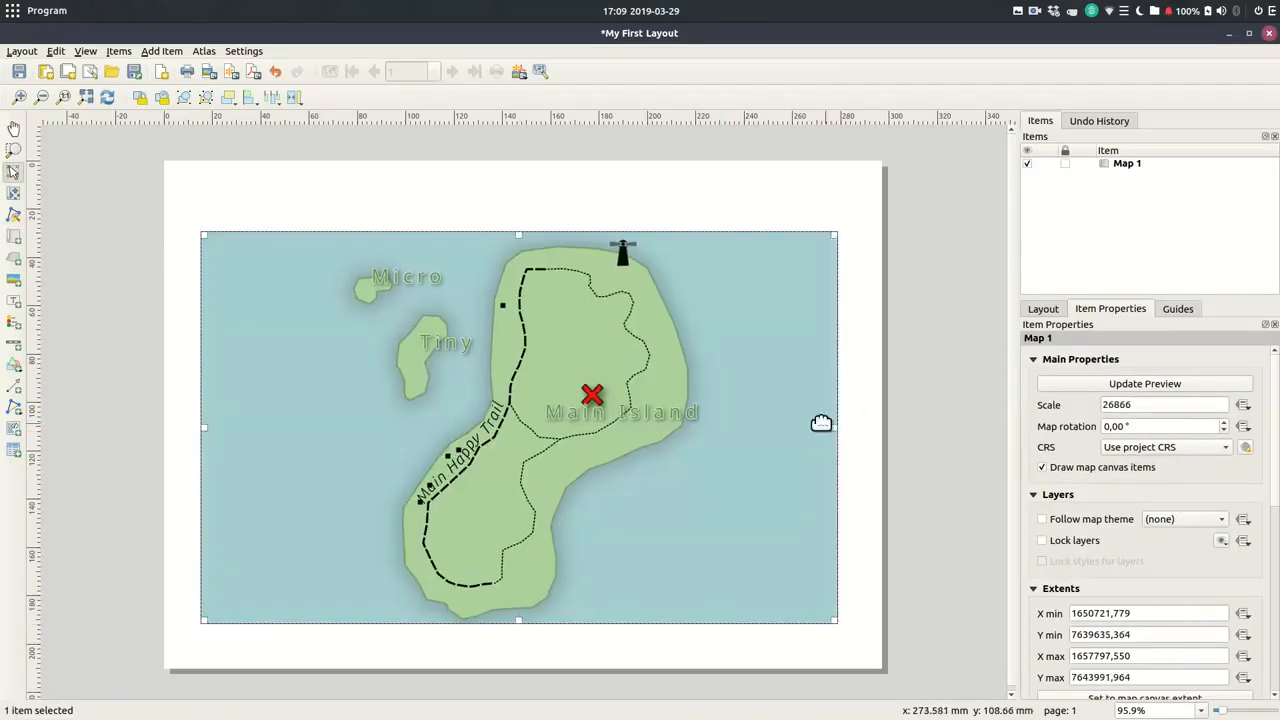
drag(522, 234, 520, 232)
drag(526, 405, 543, 417)
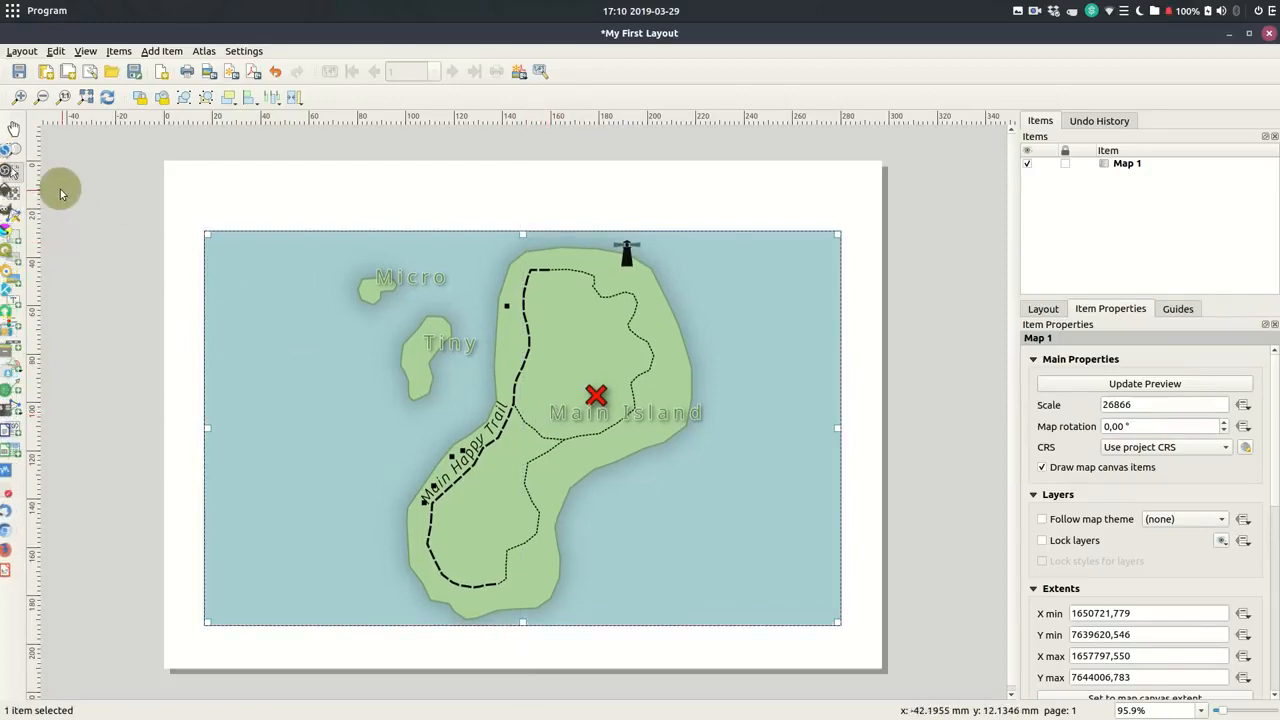
Shift the map content within its frame so the islands sit slightly further right and down
click(16, 195)
drag(436, 425, 532, 425)
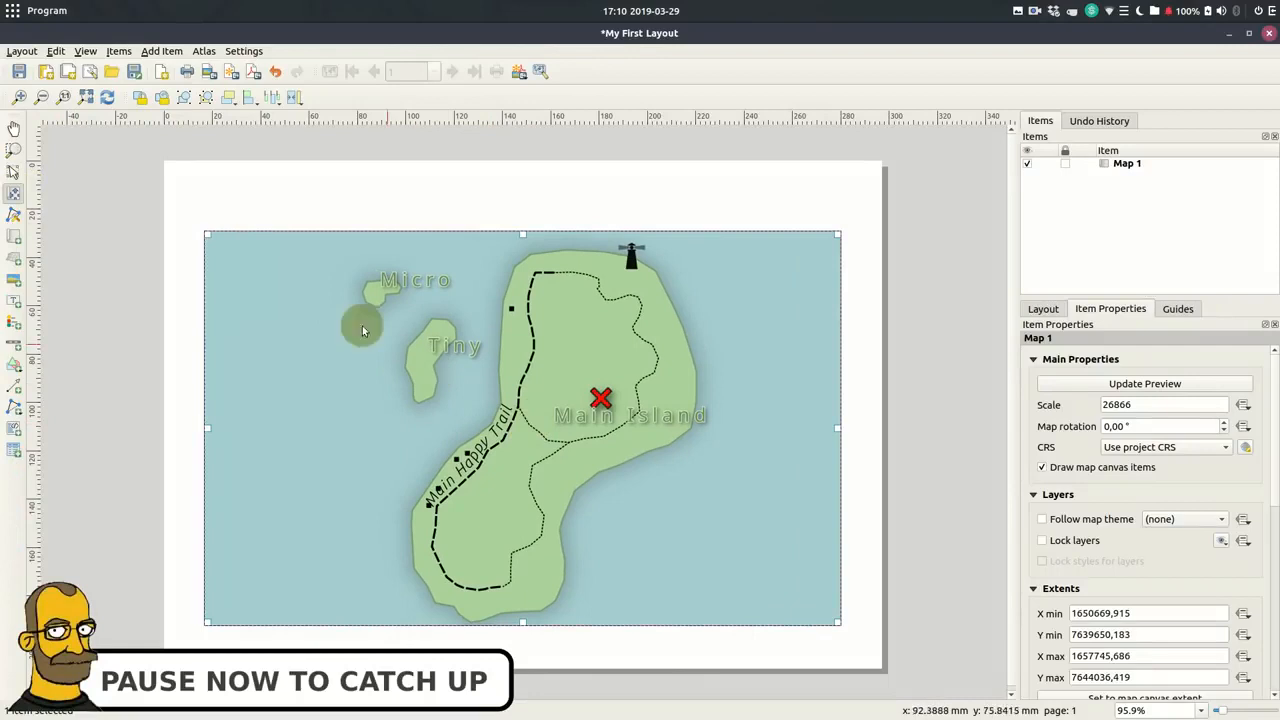
click(13, 173)
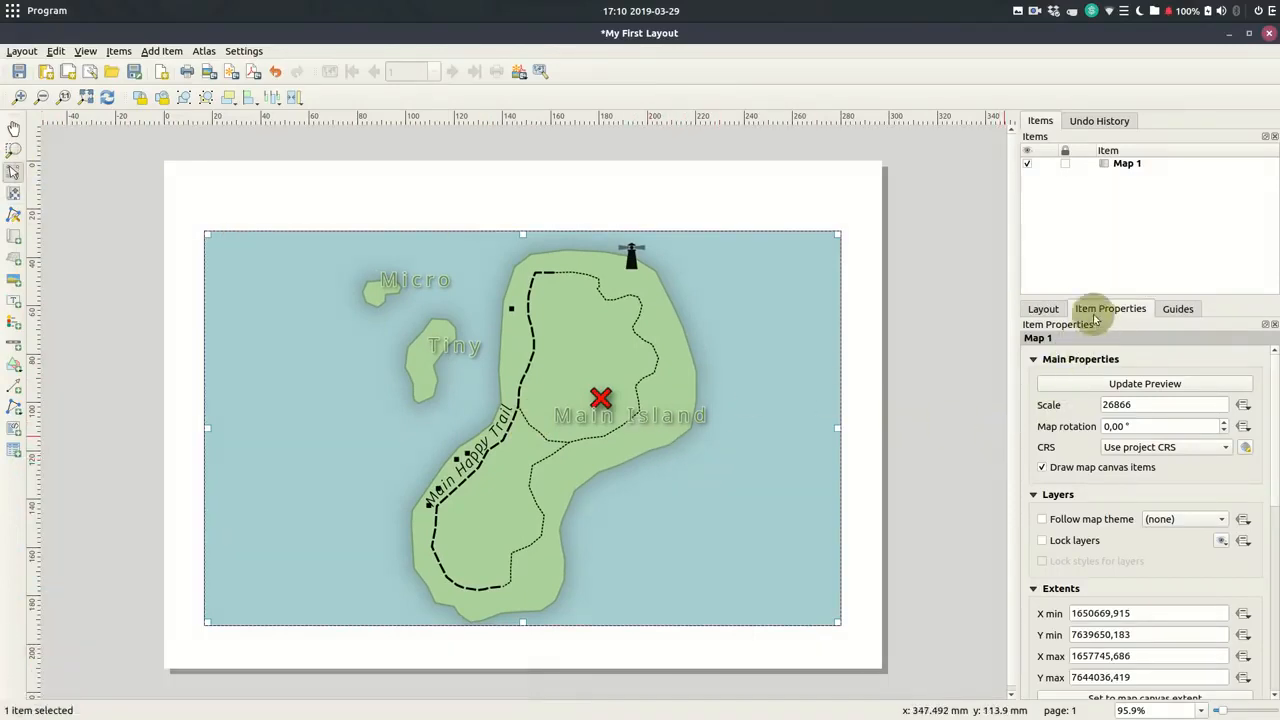
Set the map's scale to 30000 and enable a frame around it
drag(1135, 404, 1098, 409)
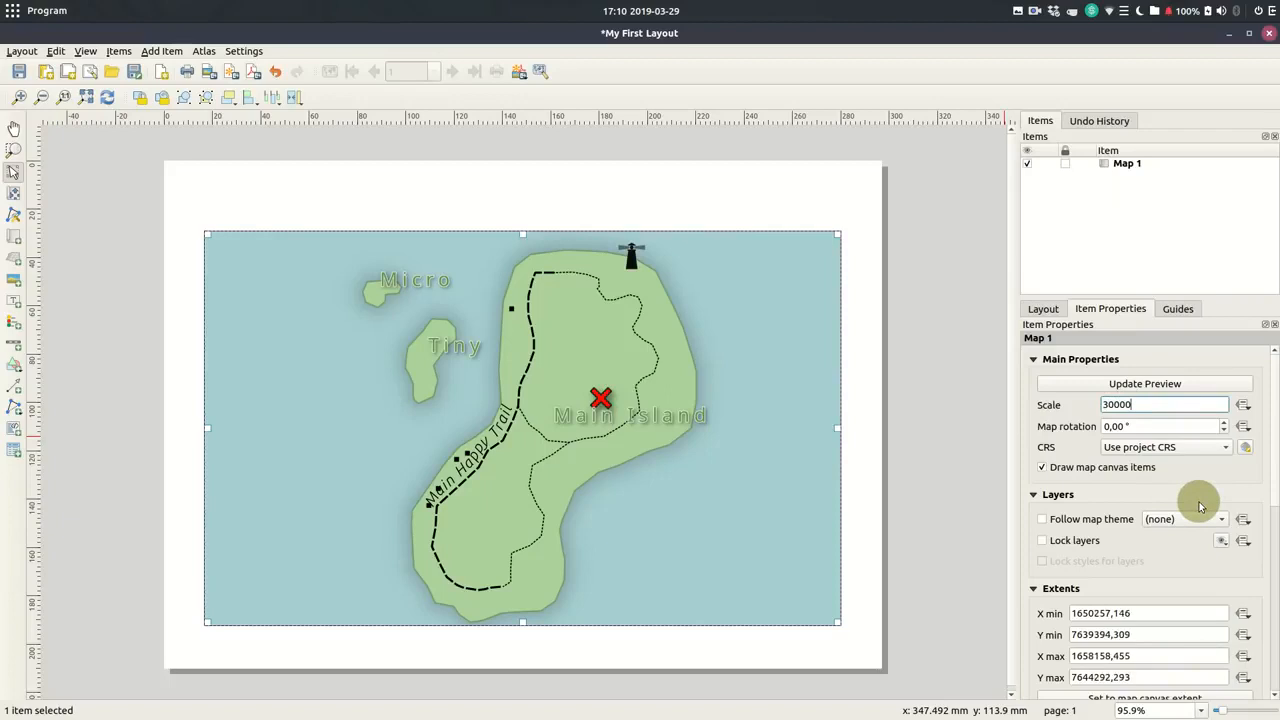
text(30000)
key(Return)
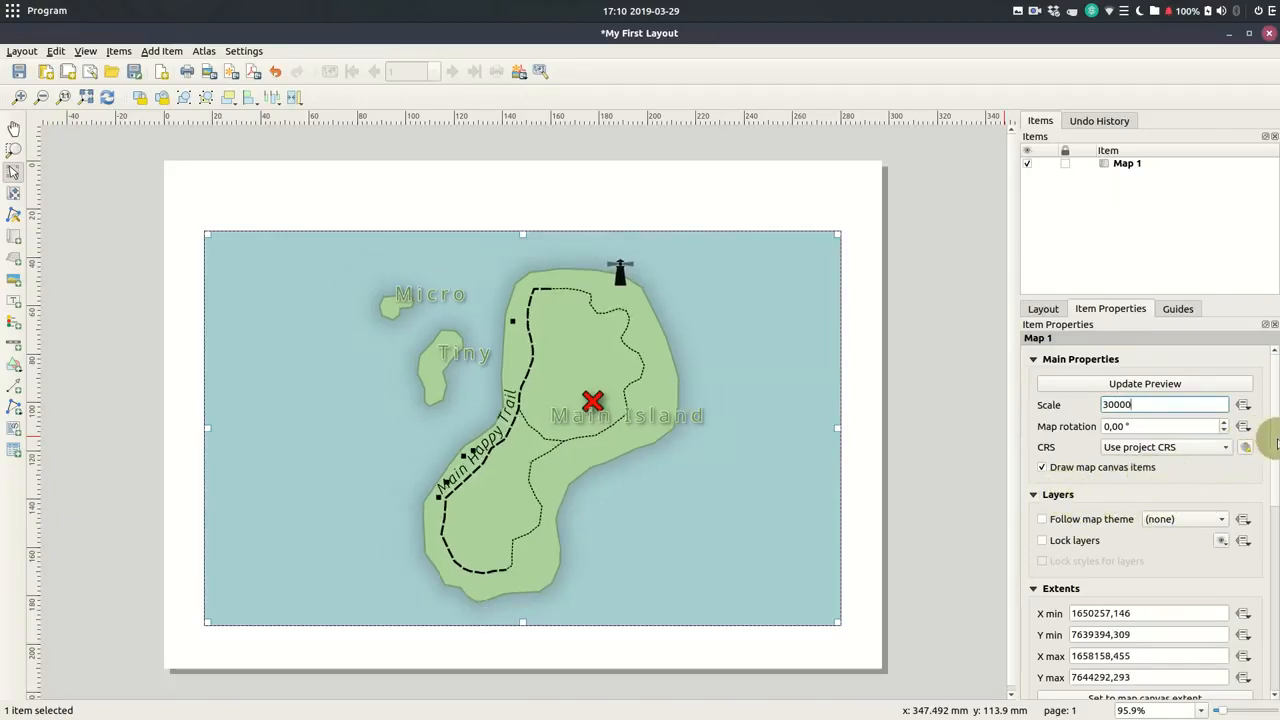
scroll(1277, 443, down, 5)
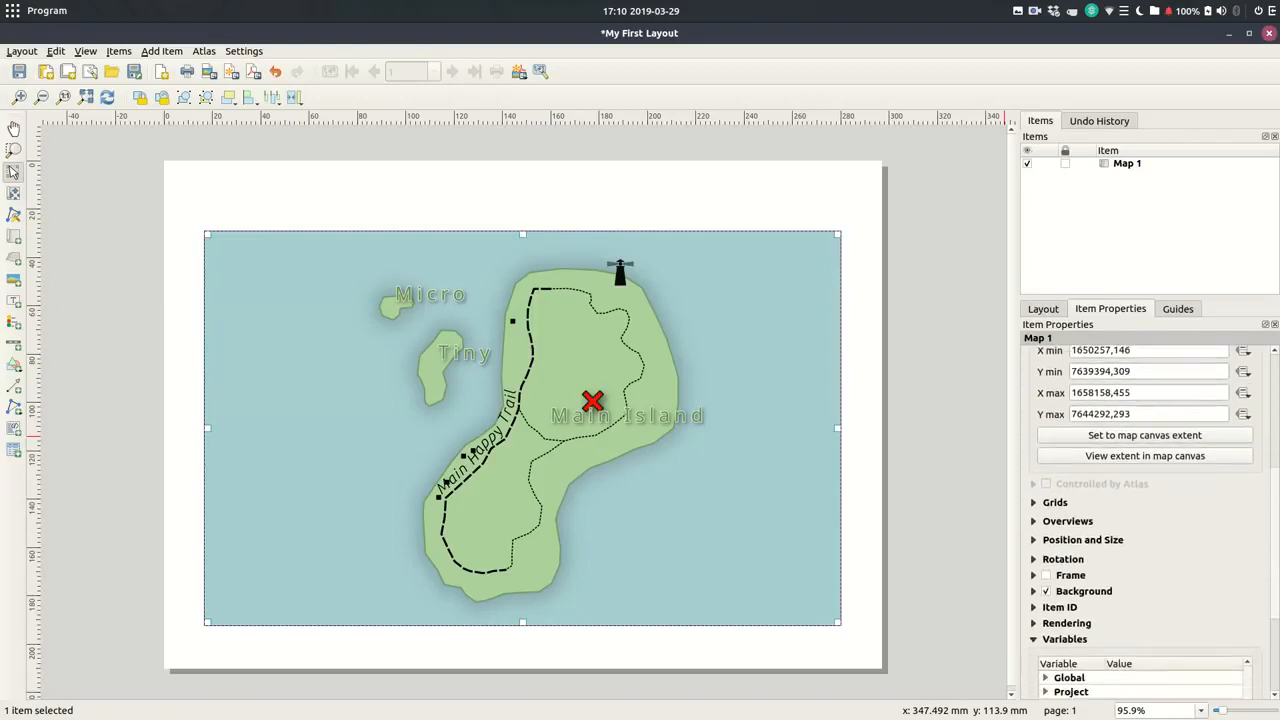
scroll(1260, 586, down, 2)
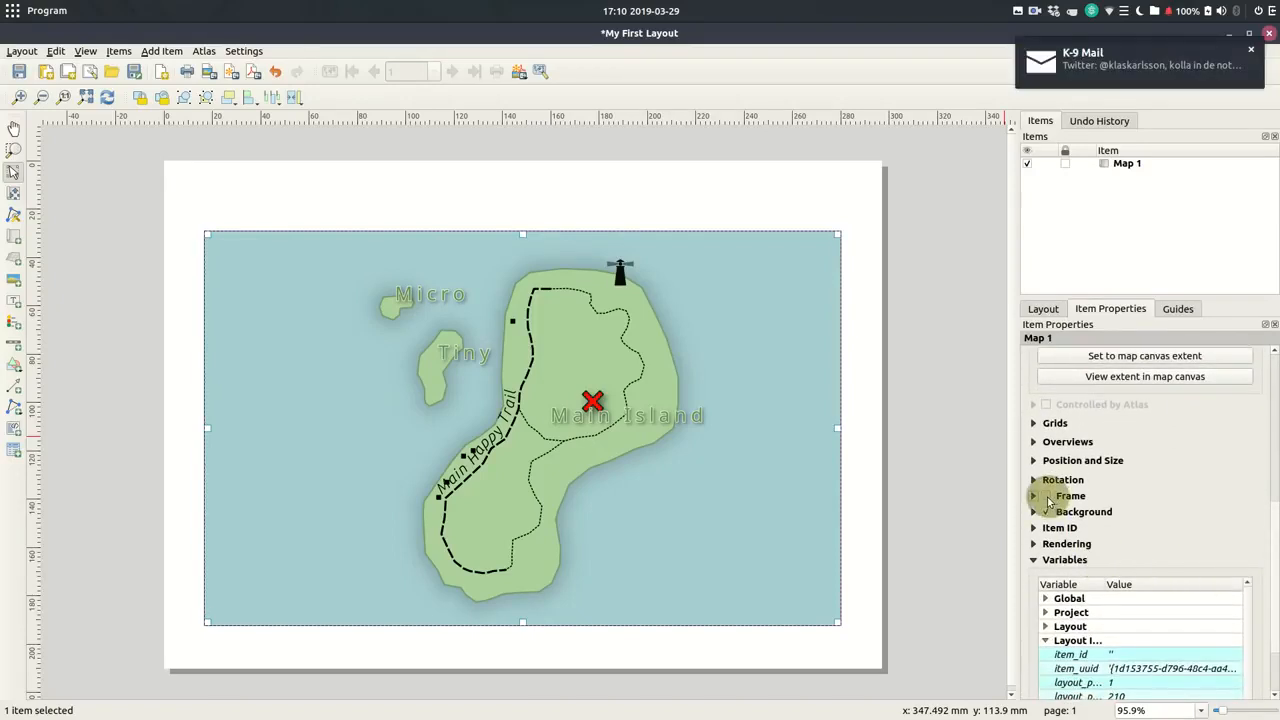
click(1046, 500)
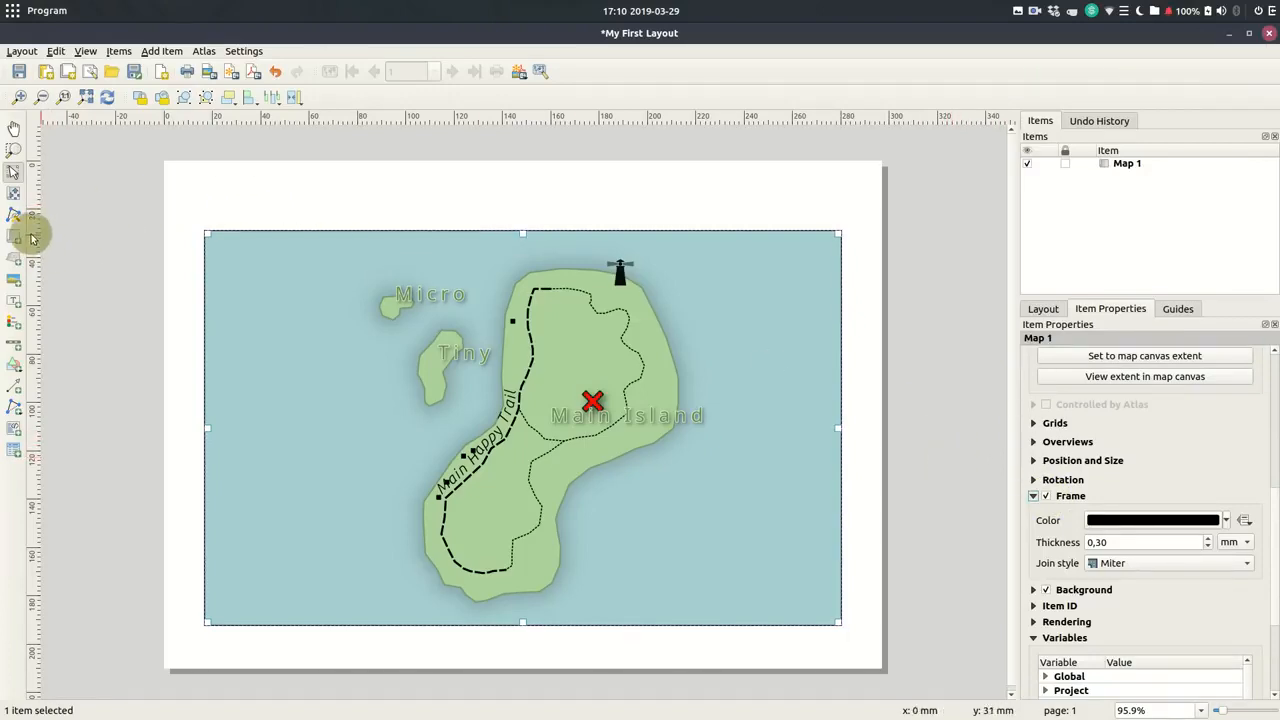
Add a label about 264 × 17 mm above the map reading "Treasure Map", centered horizontally and aligned to the middle vertically
click(14, 302)
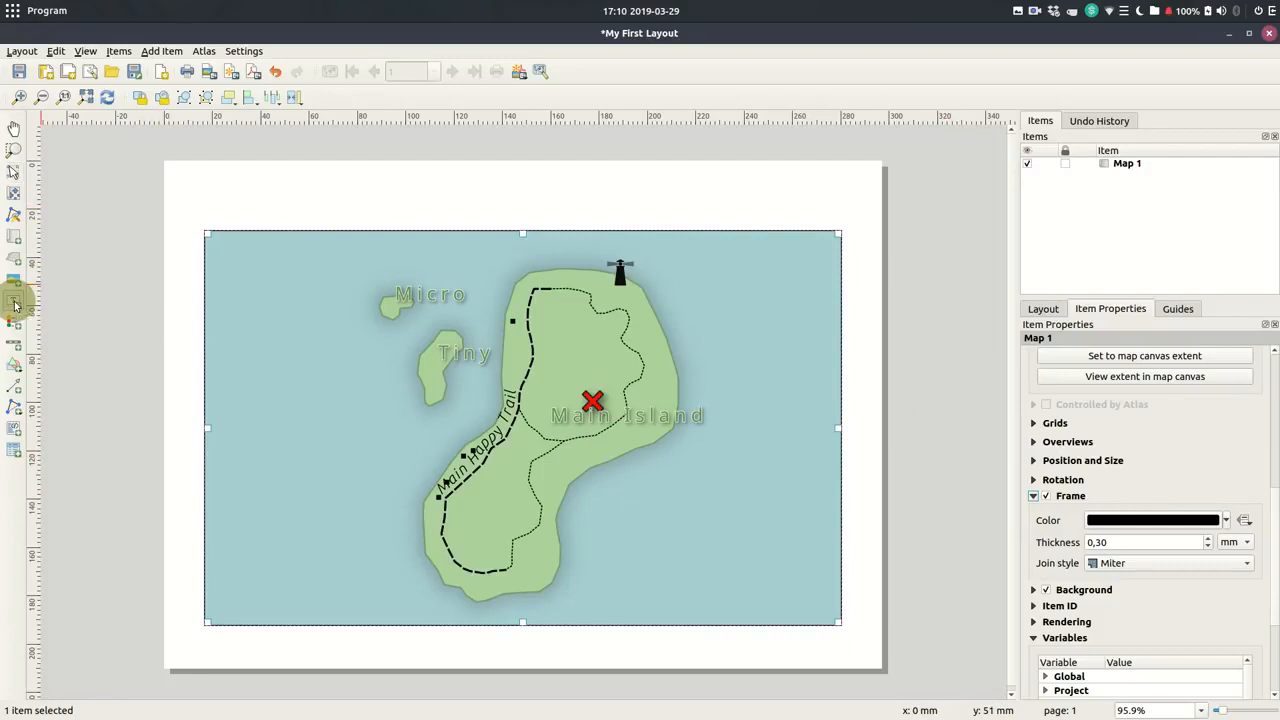
drag(203, 178, 840, 197)
drag(203, 196, 206, 194)
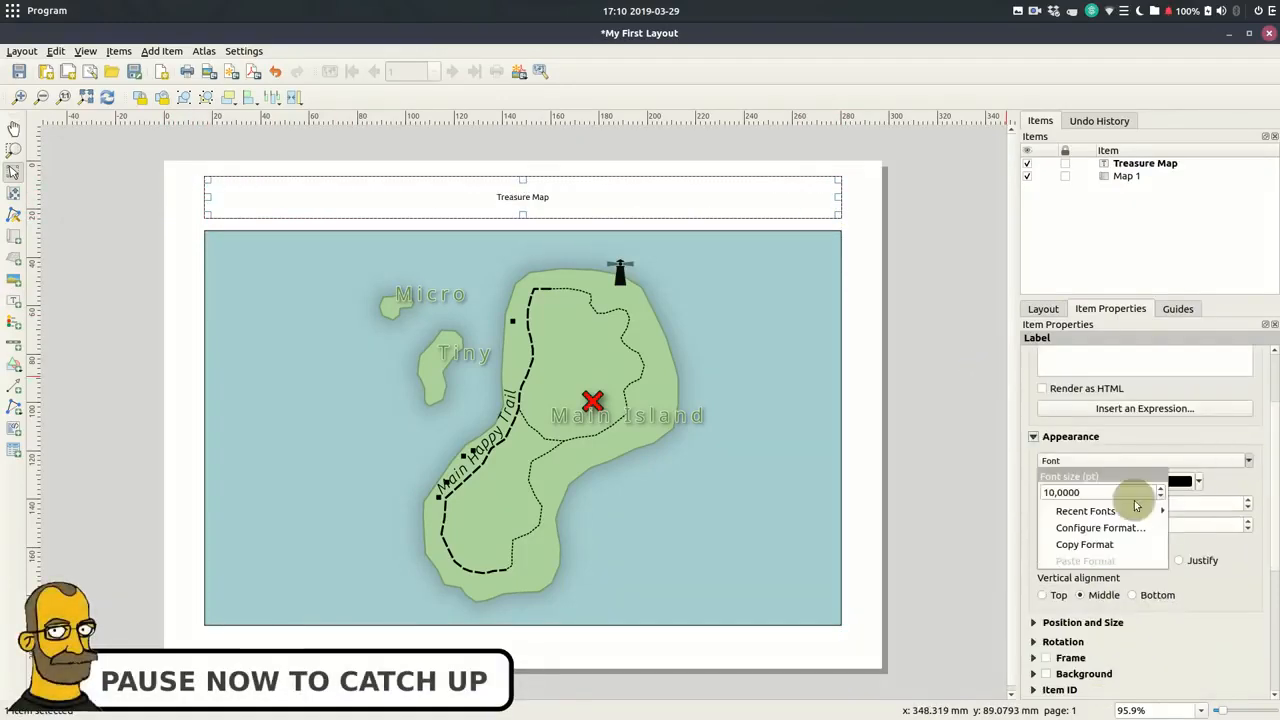
Format the title label's font as Chandas, Bold Italic, size 28
click(1100, 528)
drag(615, 370, 615, 290)
scroll(587, 334, down, 4)
click(575, 366)
scroll(760, 374, down, 3)
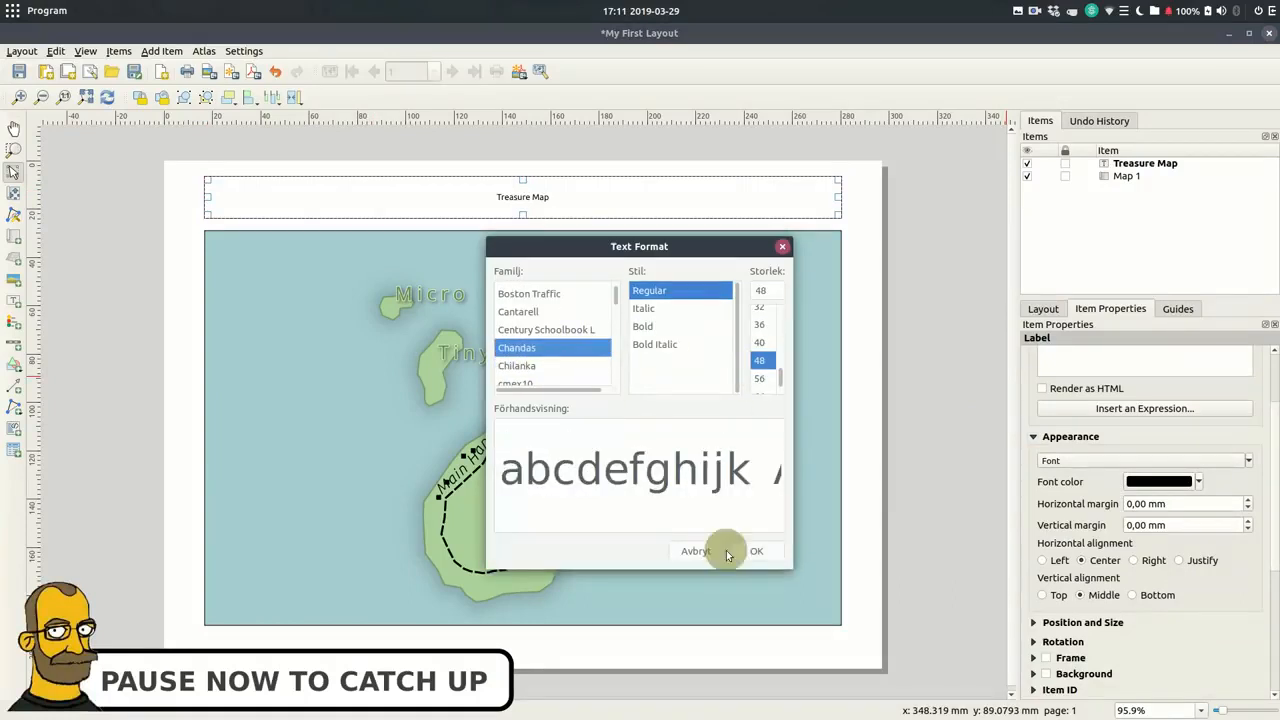
click(726, 550)
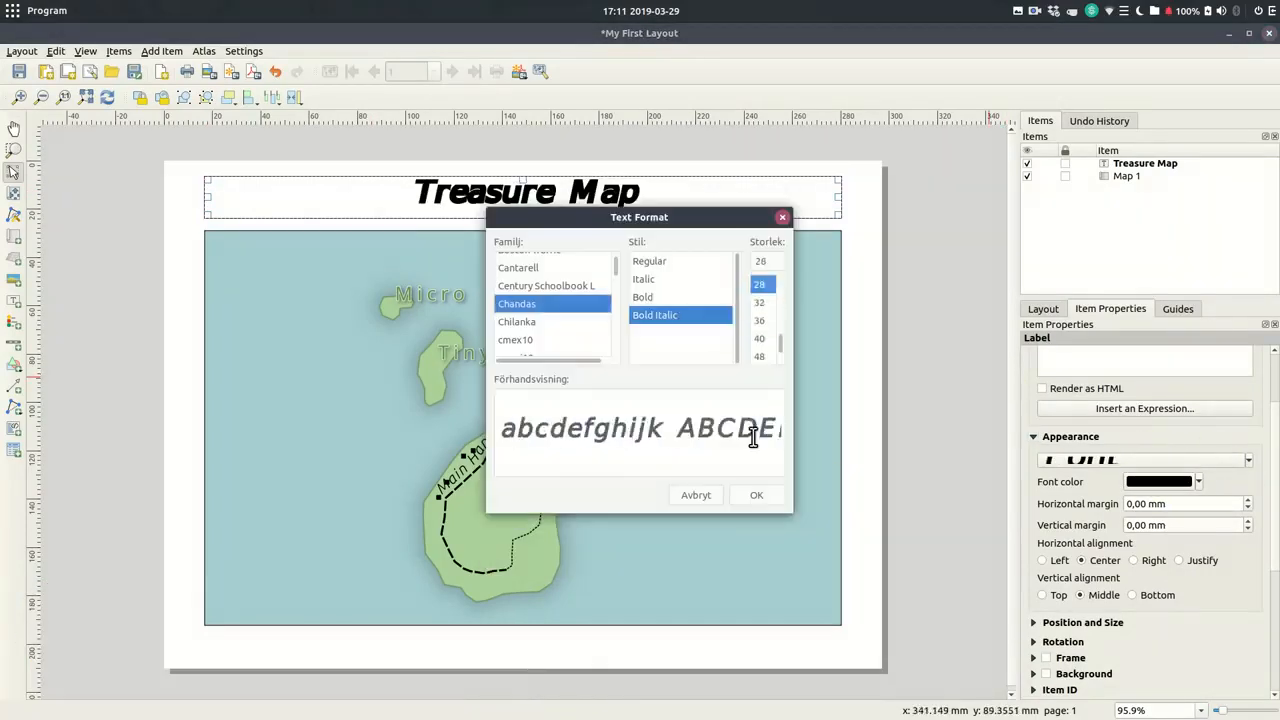
key(Return)
click(952, 503)
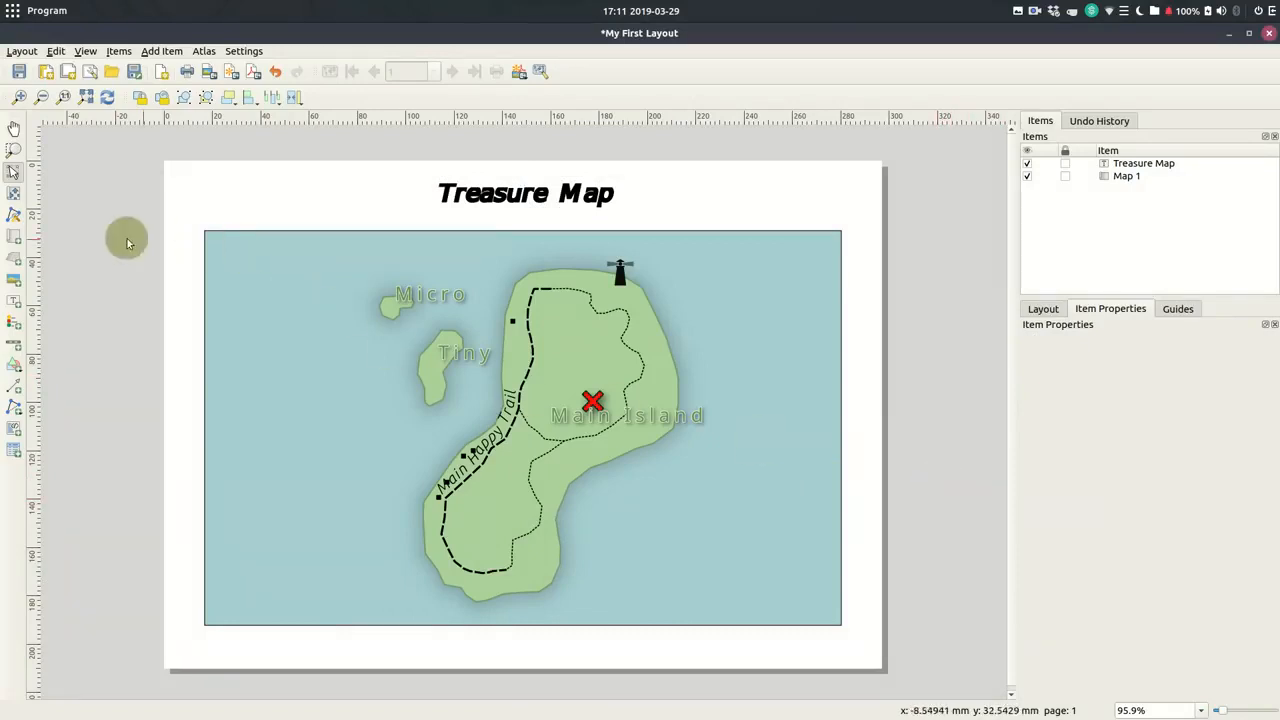
Add a legend at X 214.011 mm, Y 122.725 mm and move it into the map's lower-right corner
click(12, 323)
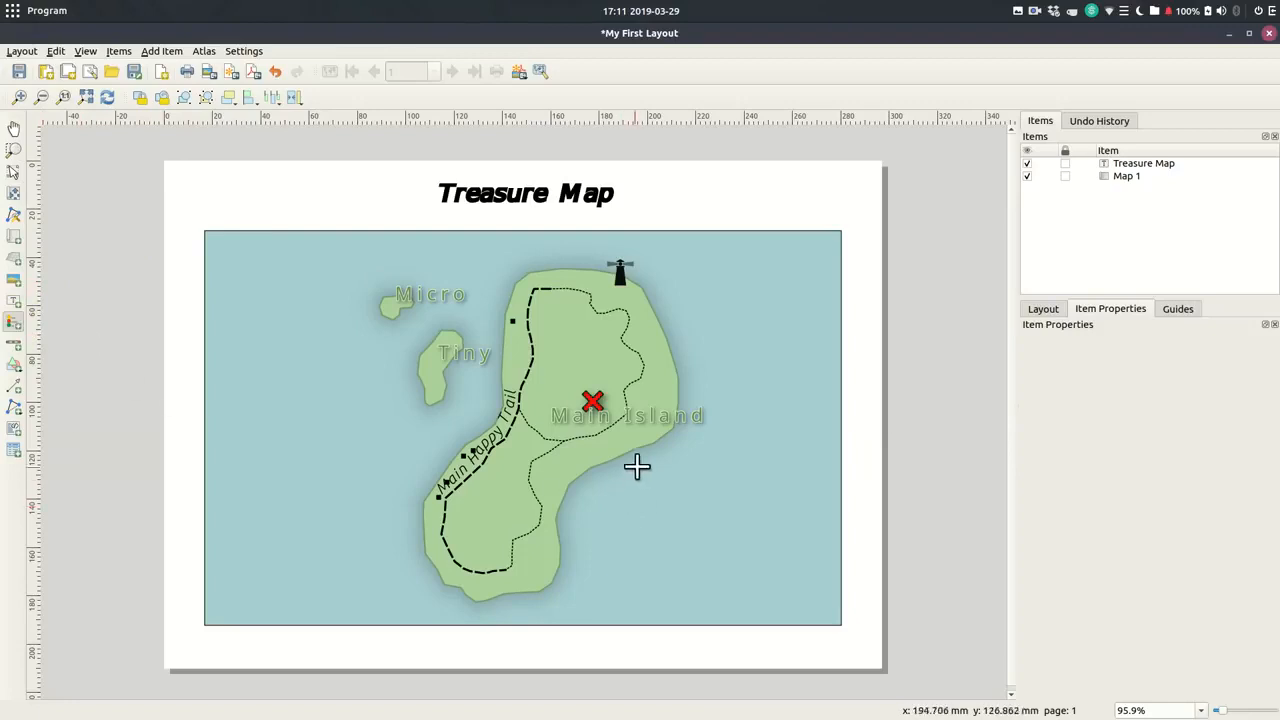
click(680, 457)
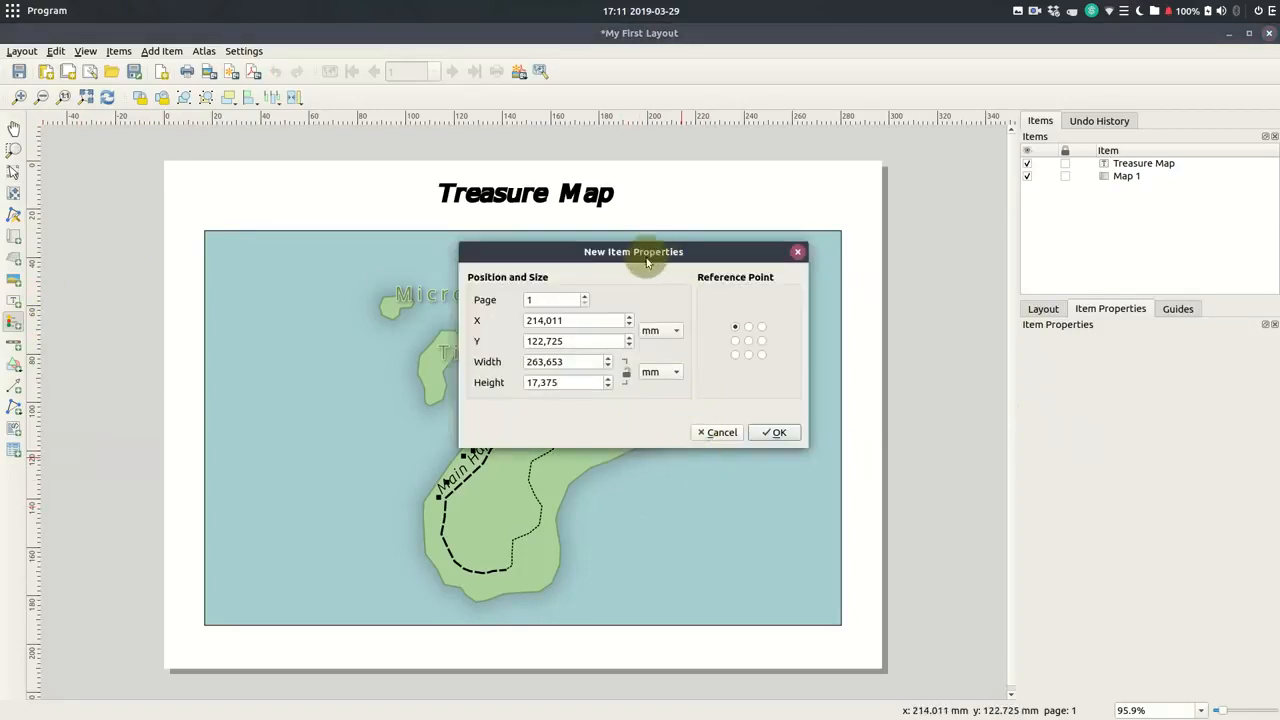
click(778, 432)
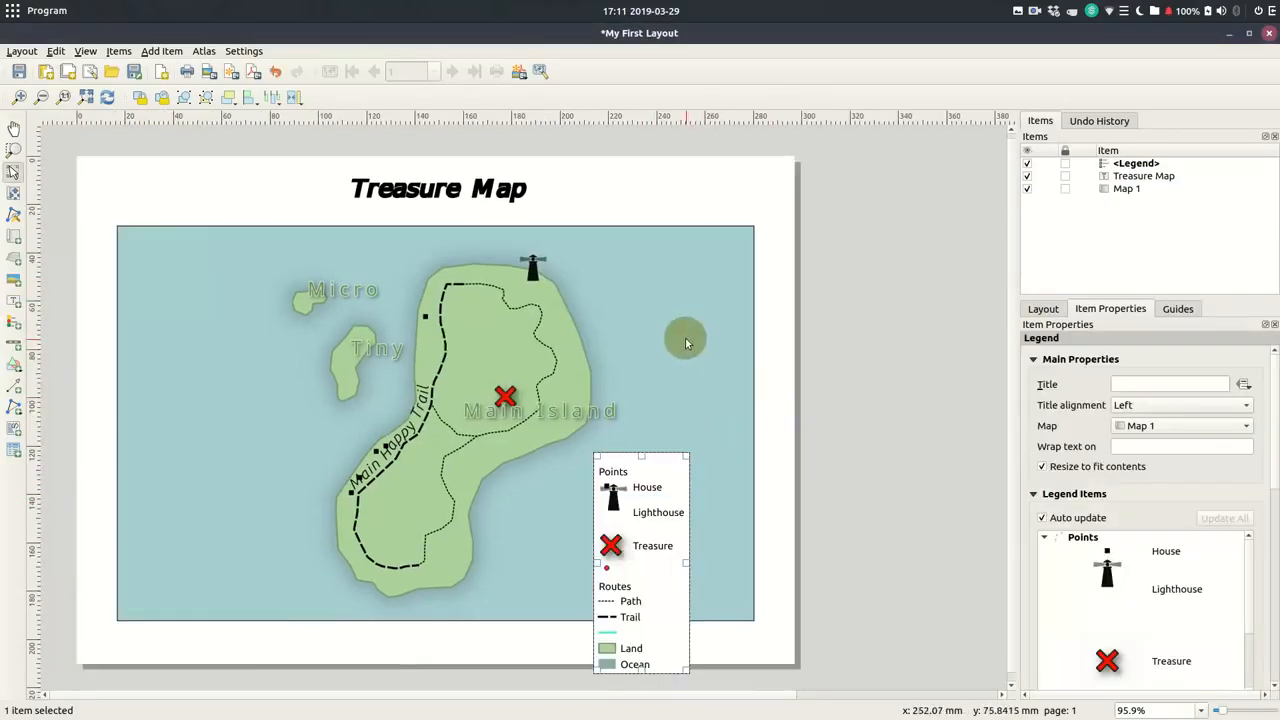
drag(649, 514, 697, 451)
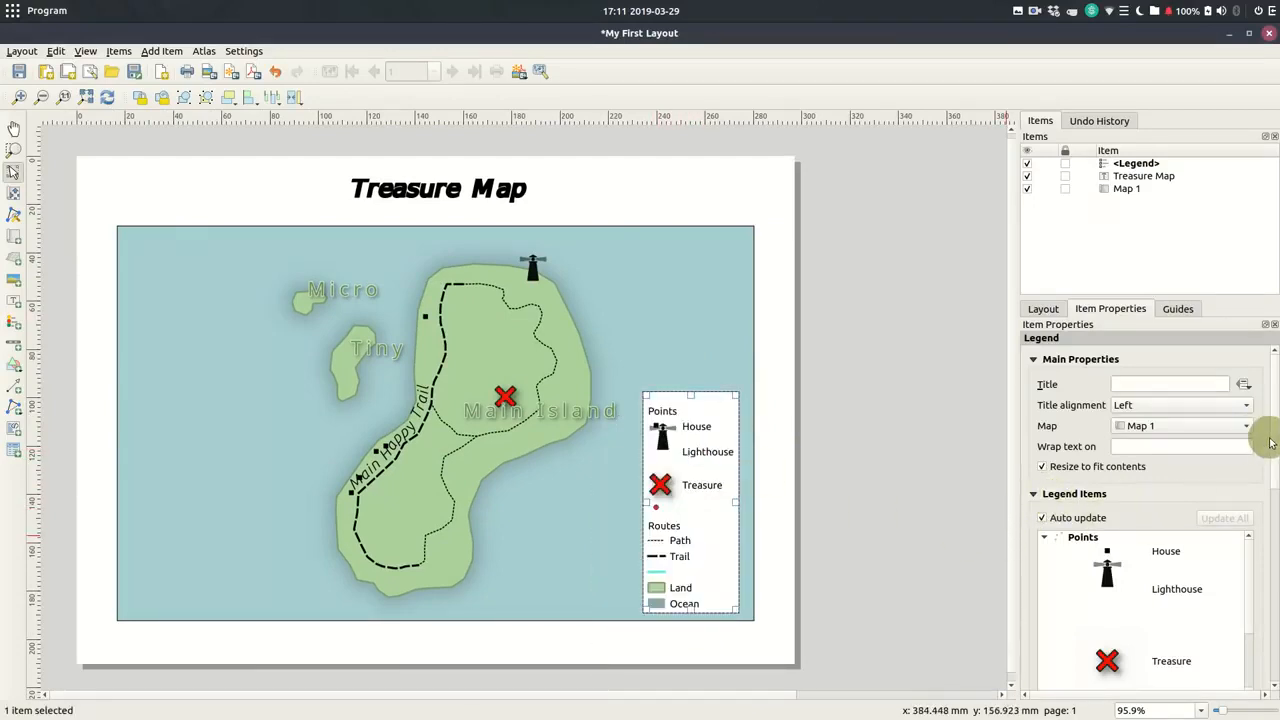
Turn off the legend's auto update and remove the Land, Ocean and unnamed Routes entries
scroll(1275, 453, down, 3)
click(1042, 397)
scroll(1140, 480, down, 2)
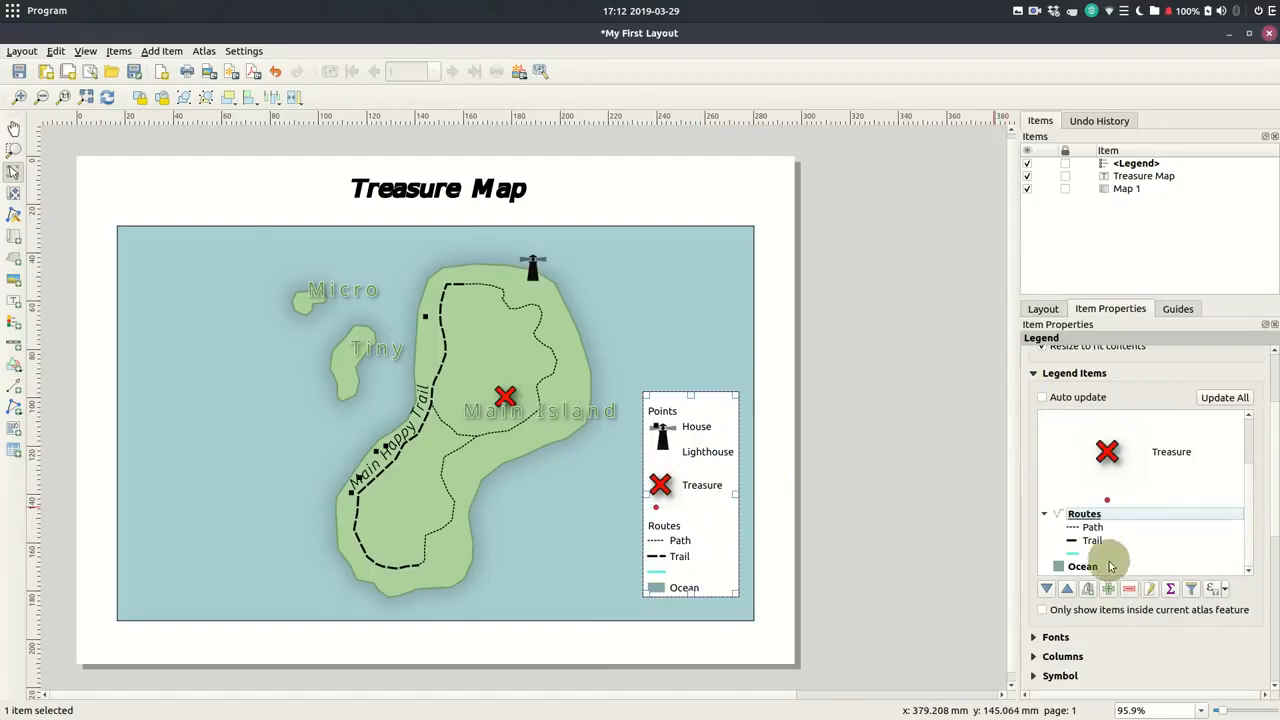
click(1083, 555)
Clear the Routes and Points heading texts in the legend and remove the House and unnamed Points entries
double_click(1084, 514)
key(BackSpace)
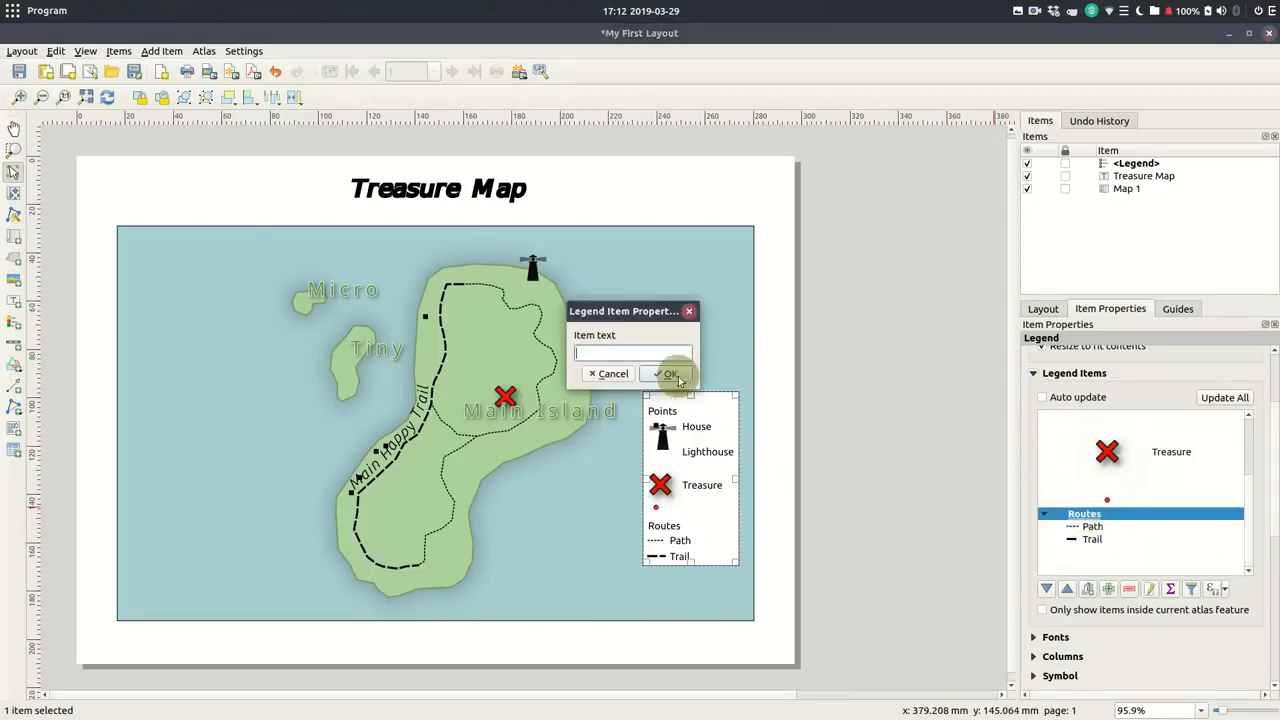
click(668, 372)
double_click(1084, 417)
key(BackSpace)
click(666, 373)
click(1096, 429)
click(1129, 590)
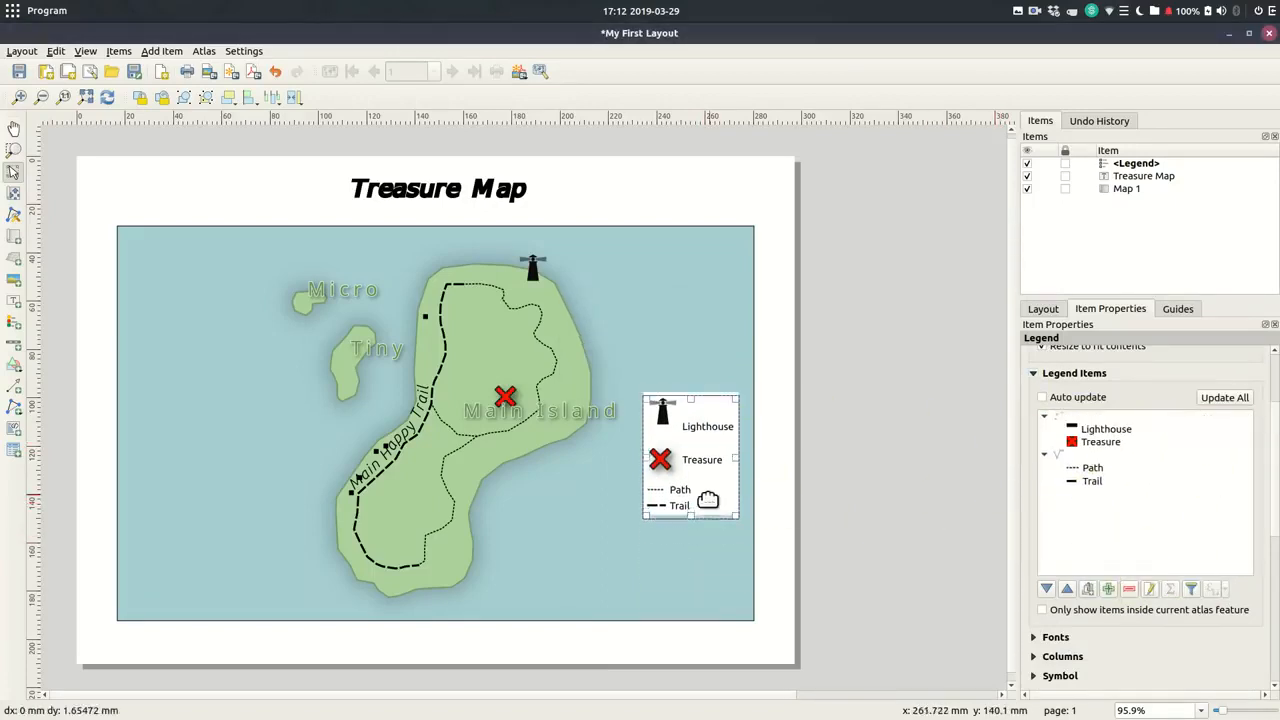
Disable the legend's background and move the legend to the map's lower-left corner
drag(708, 497, 703, 595)
scroll(1206, 572, down, 5)
click(1044, 490)
click(956, 520)
drag(703, 520, 195, 517)
click(880, 541)
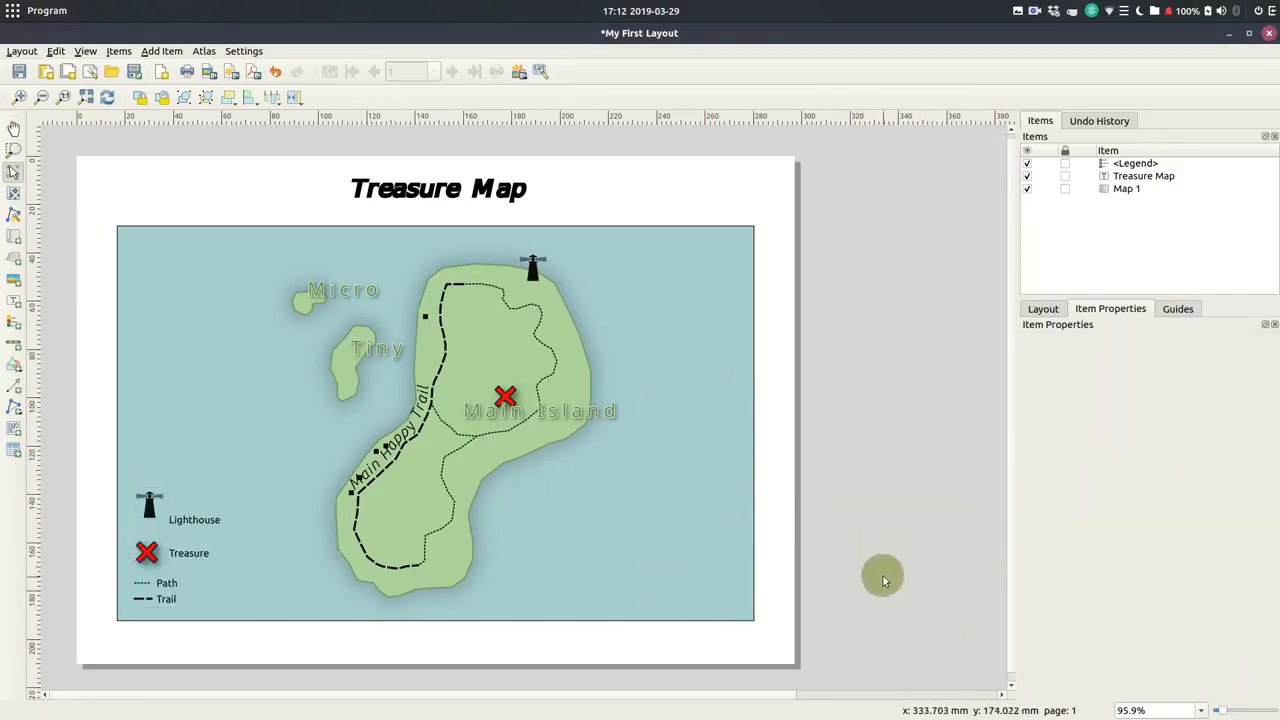
Add a scale bar below the map with 6 right segments and the Line Ticks Up style
click(14, 343)
drag(278, 622, 563, 651)
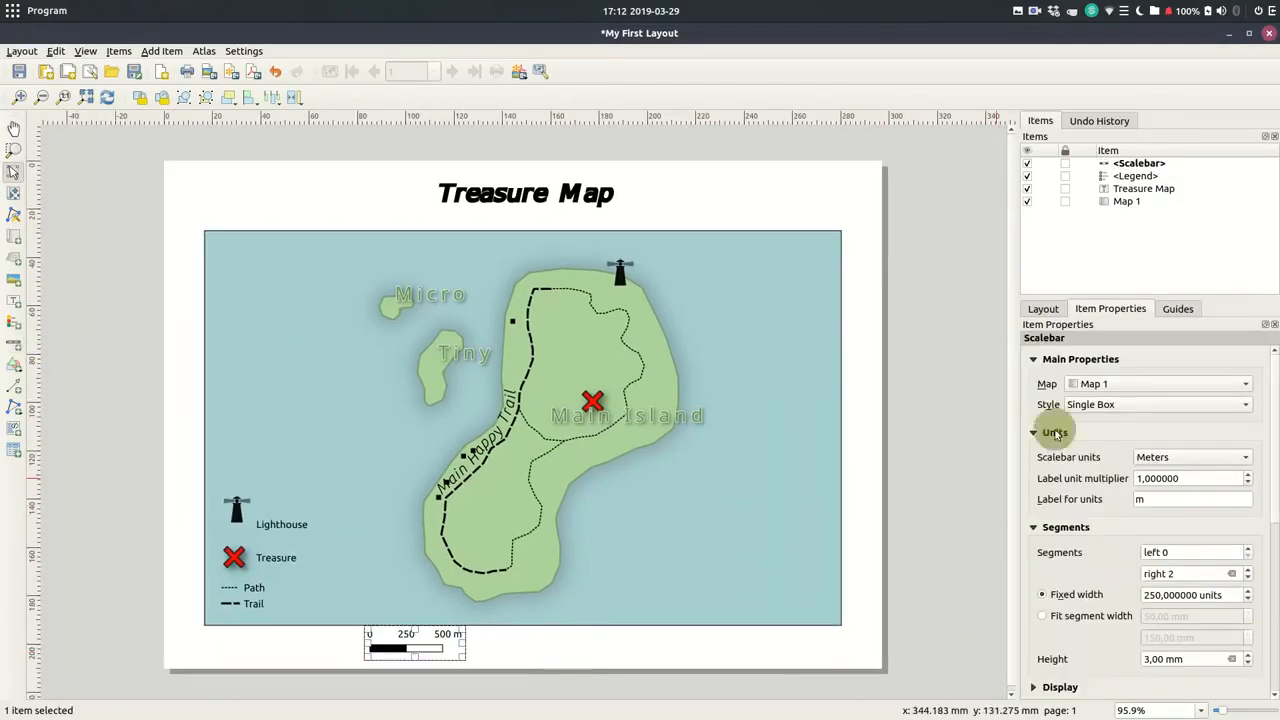
scroll(1195, 573, up, 3)
scroll(1195, 573, up, 1)
click(1246, 457)
click(1118, 455)
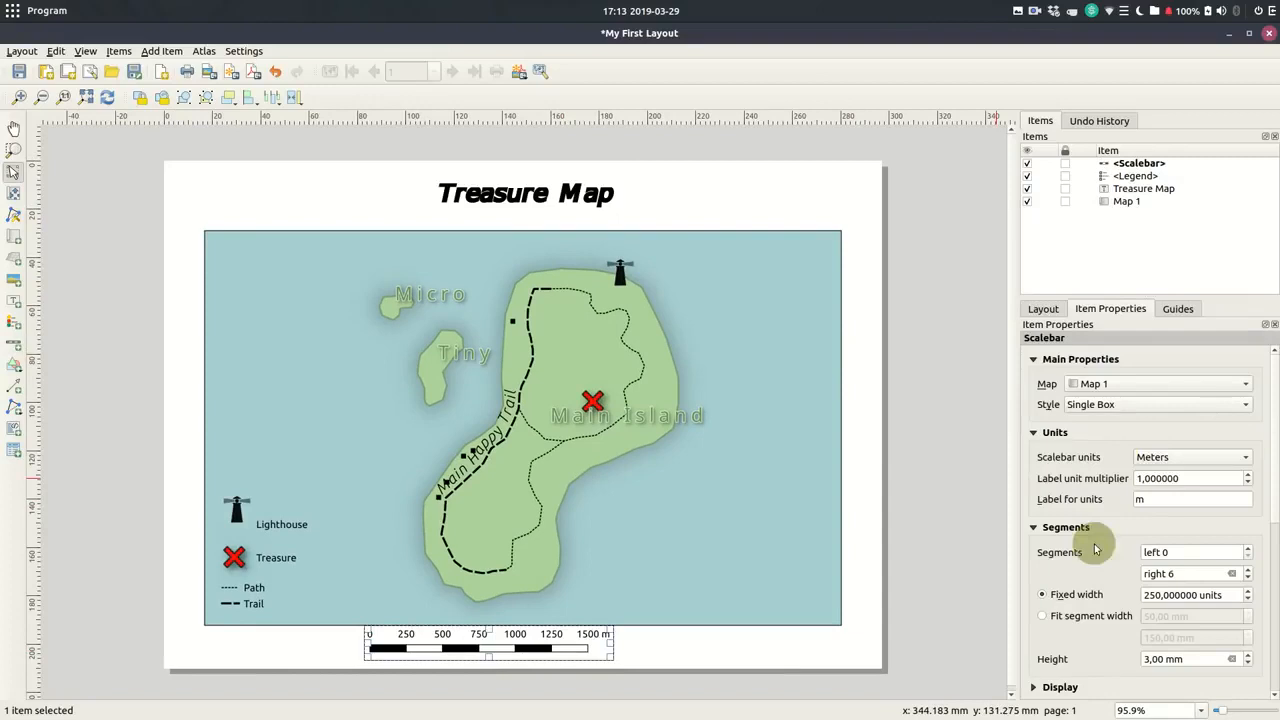
click(1157, 404)
click(1160, 471)
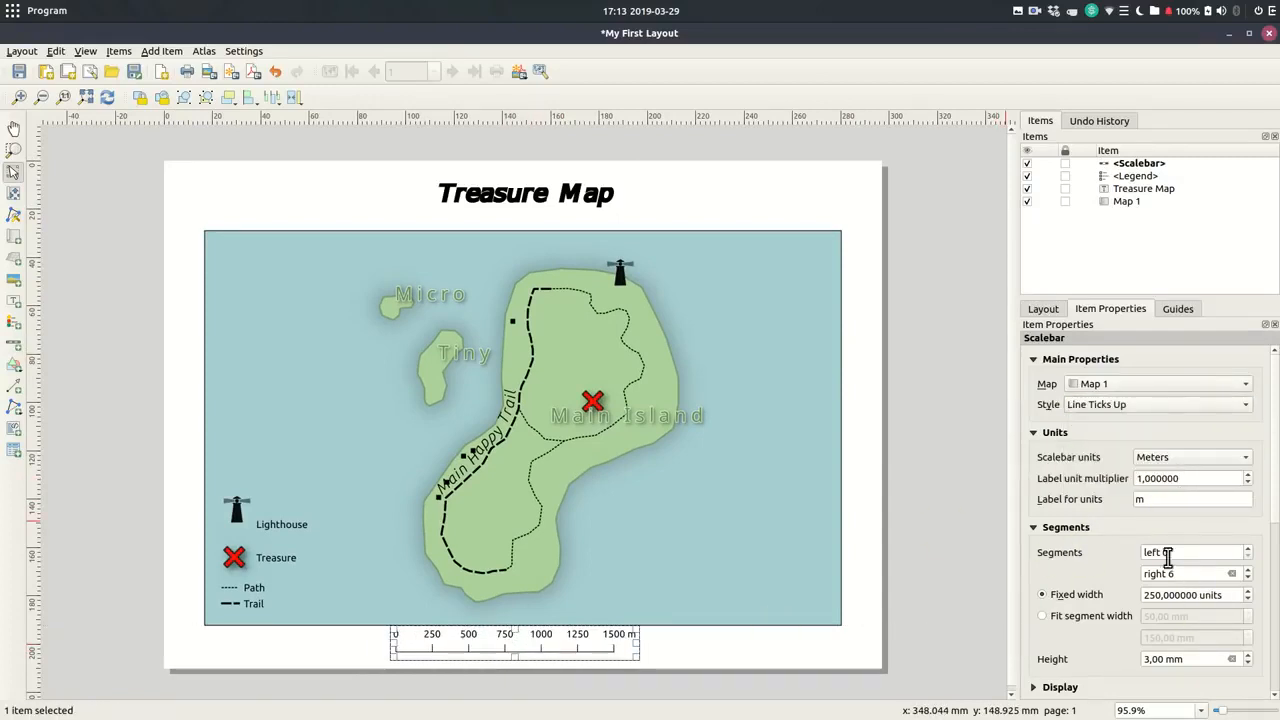
Set the scale bar's height to 2 mm and its labels margin to 1 mm, and move it slightly right and down below the map
scroll(1050, 520, down, 3)
click(1034, 528)
click(1034, 528)
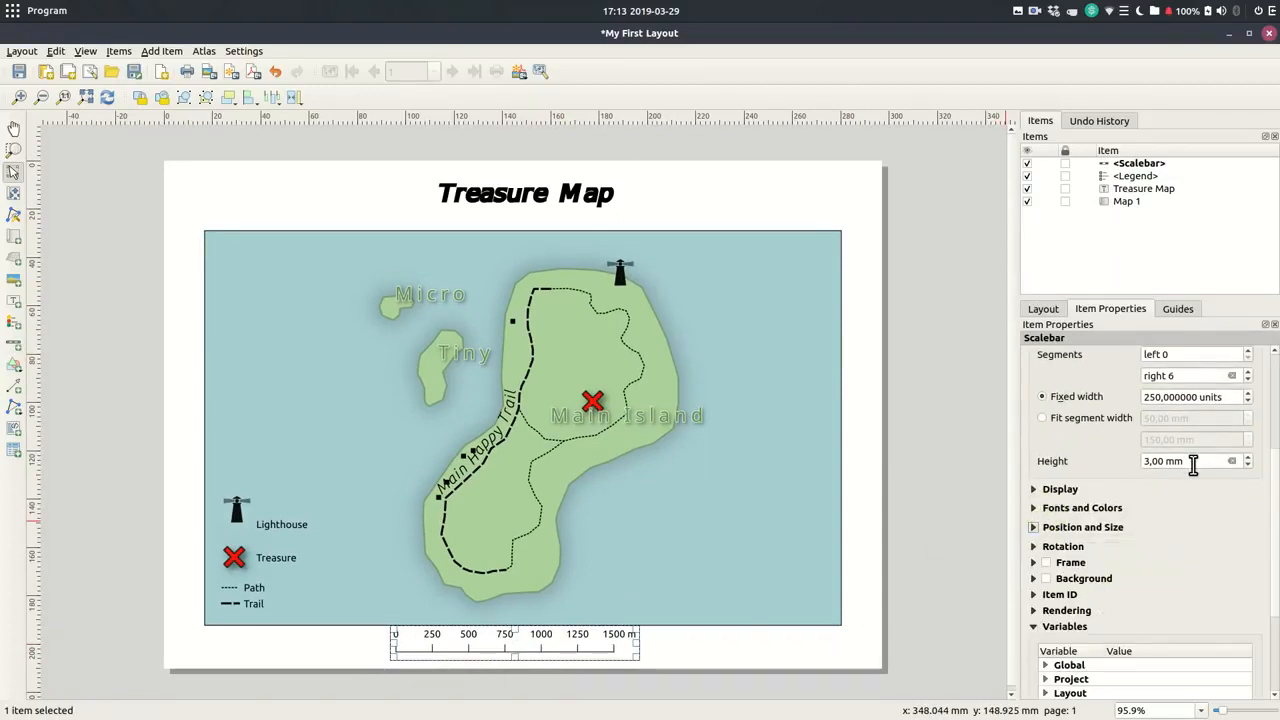
scroll(1194, 464, down, 1)
click(1033, 527)
scroll(1267, 557, down, 5)
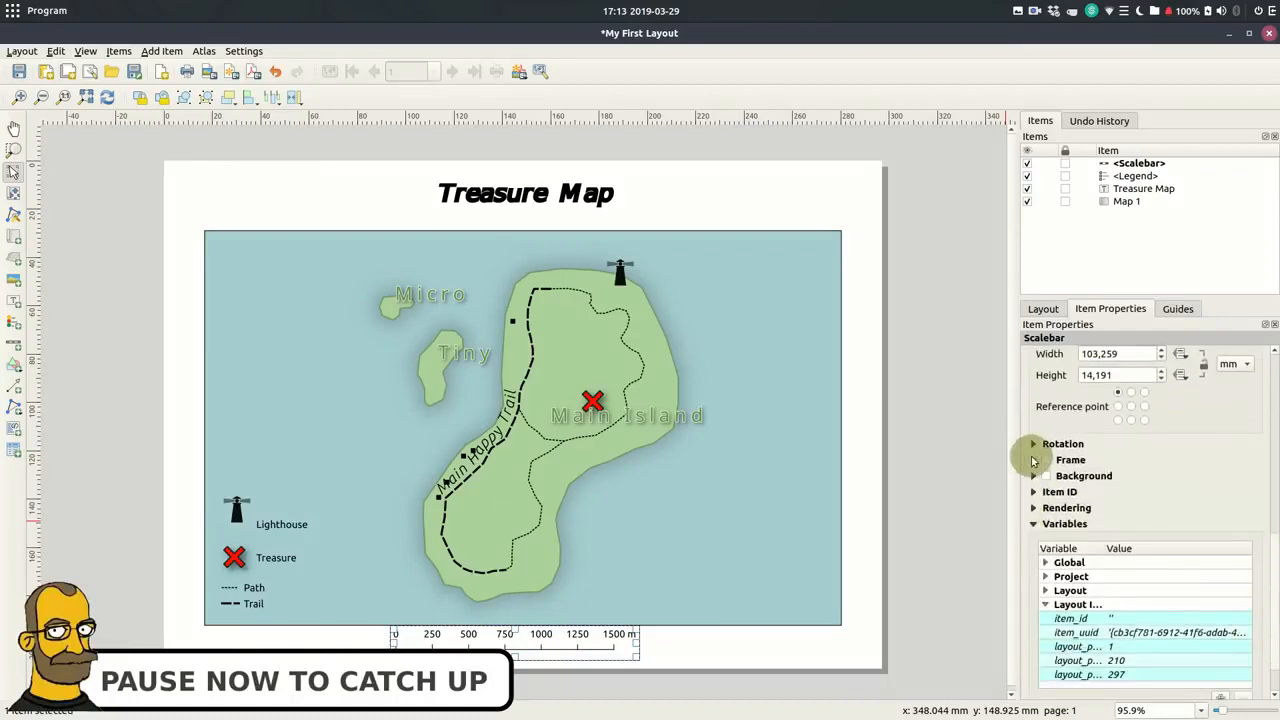
scroll(1268, 455, up, 5)
click(1060, 497)
scroll(1128, 541, down, 2)
drag(523, 642, 532, 646)
Add a text label between the scale bar and the map's right edge, below the map, with right horizontal alignment
click(14, 300)
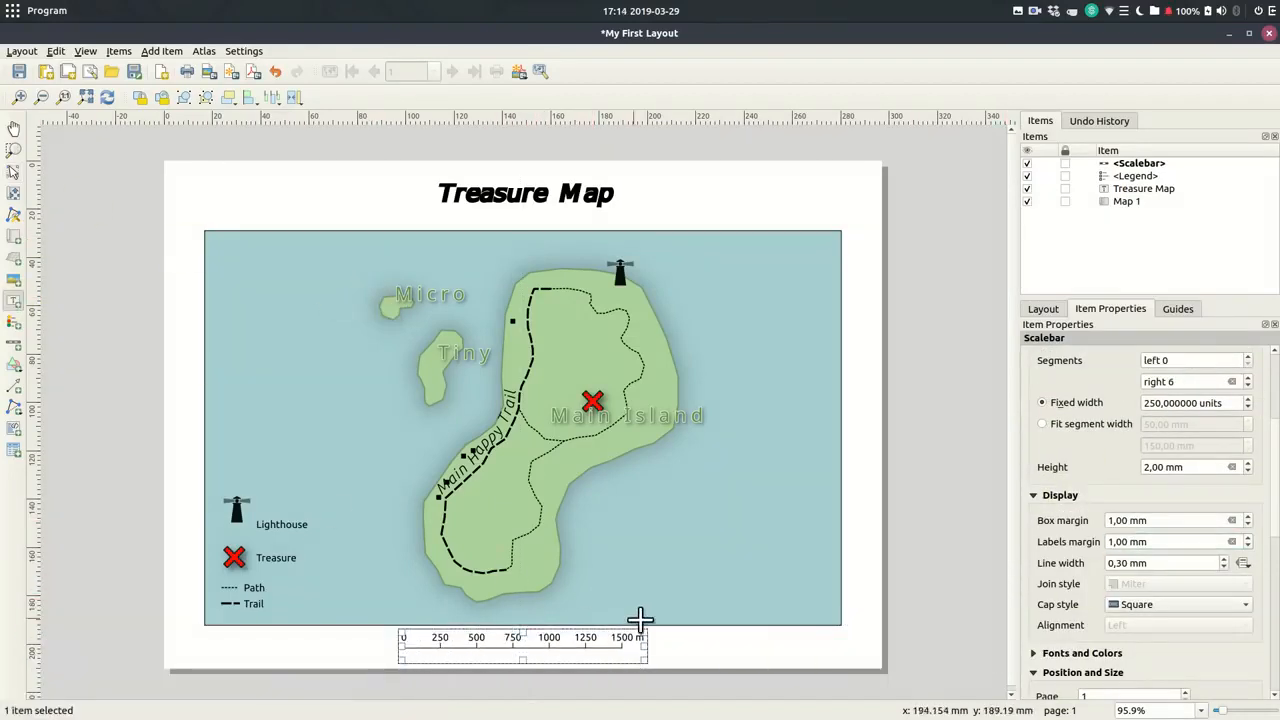
drag(658, 630, 841, 655)
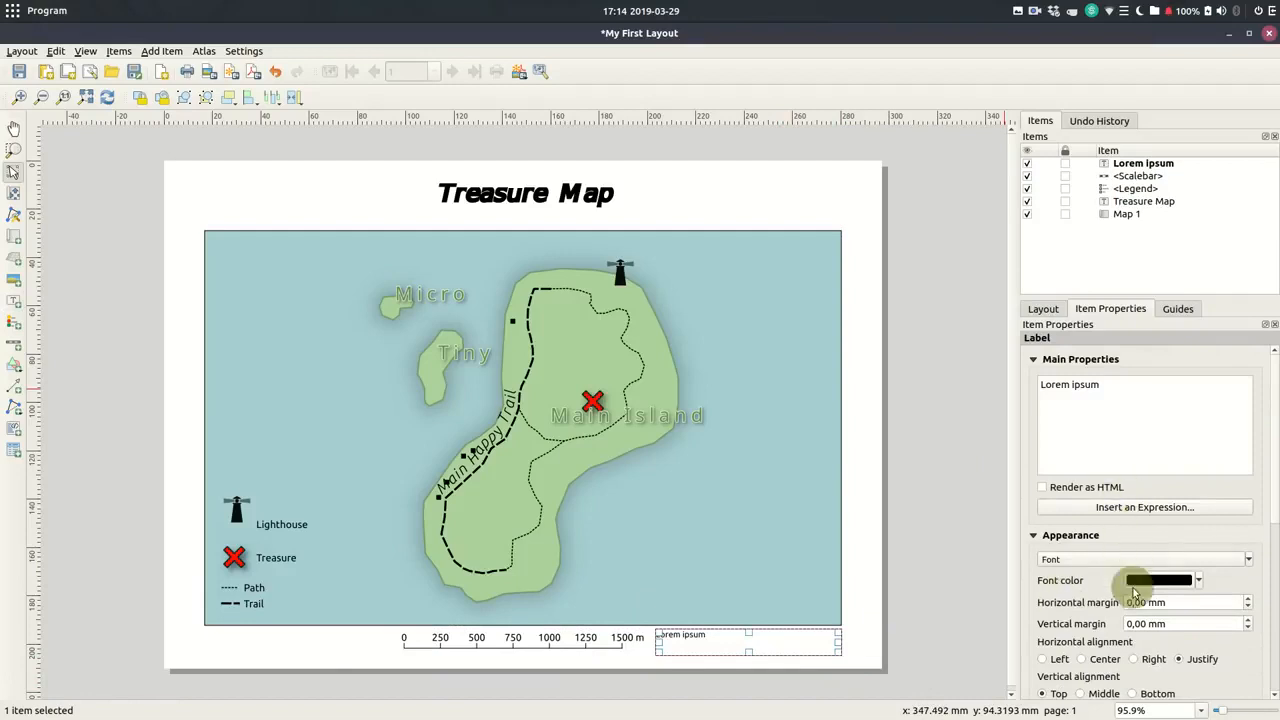
click(1152, 660)
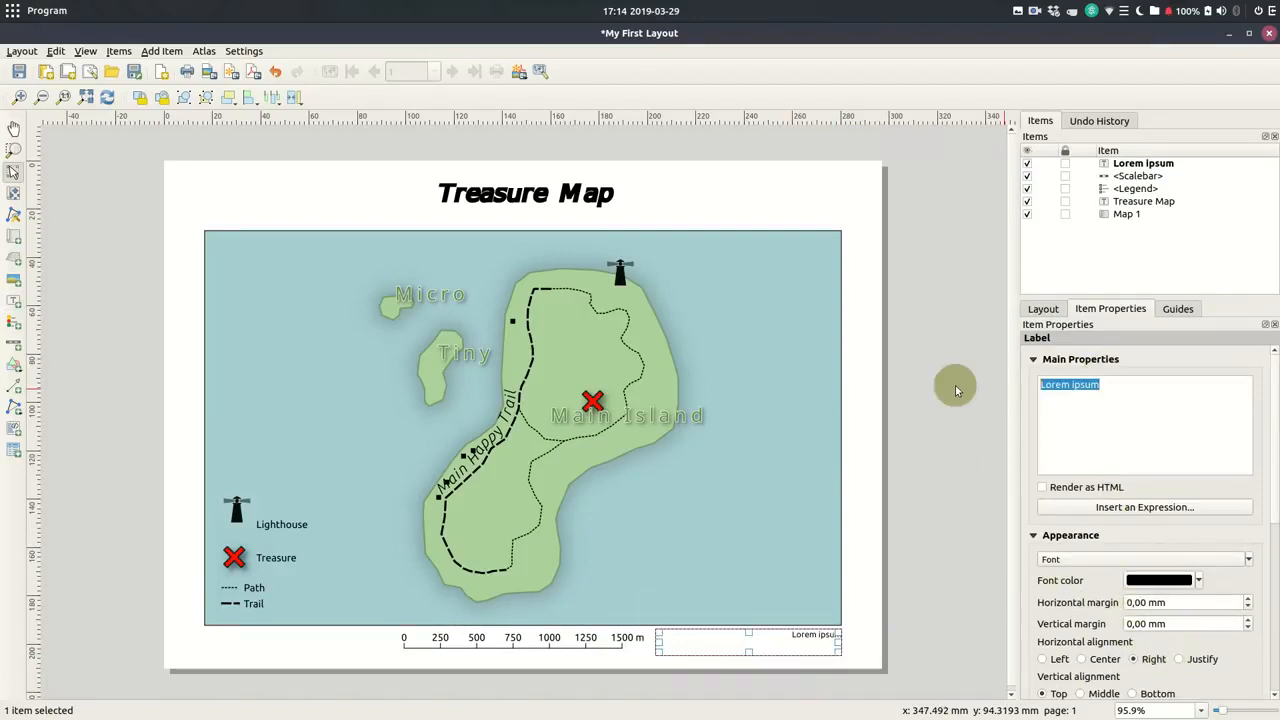
Replace the label's placeholder text with the author's full name and 2019, plus a second line reading "Created in QGIS - CC-0"
text(Klas Karlsson)
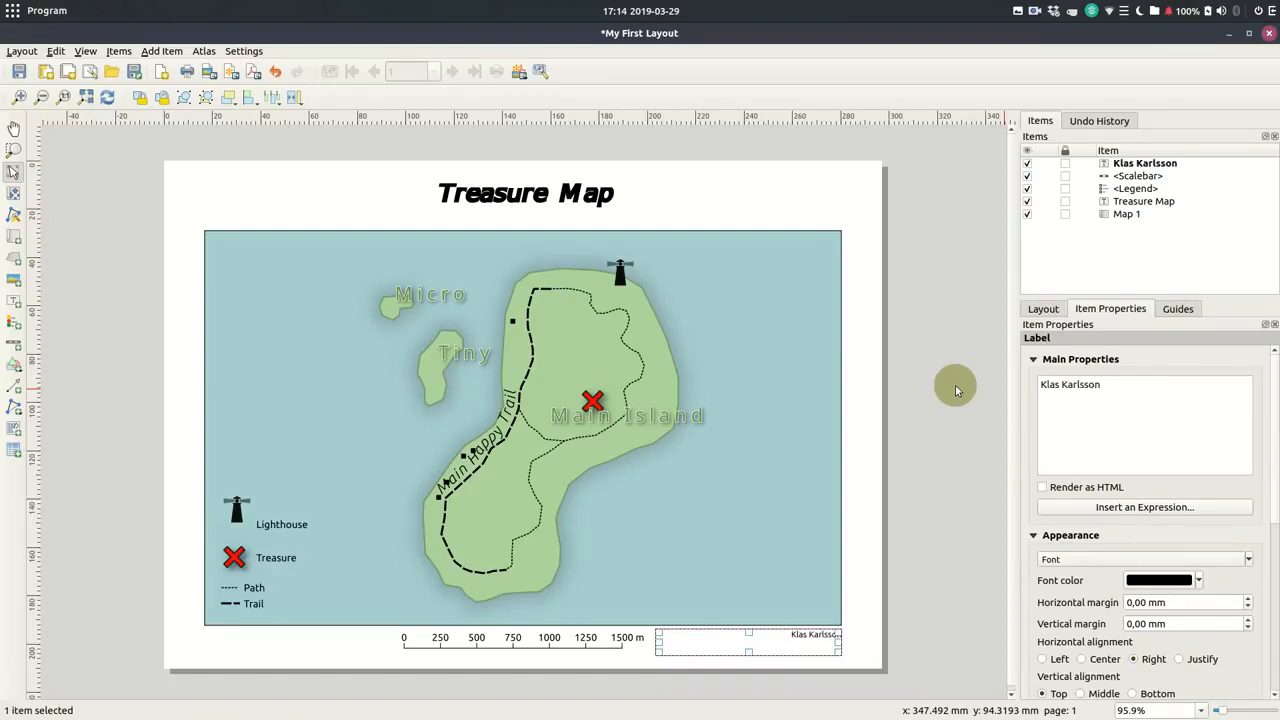
text( 2019)
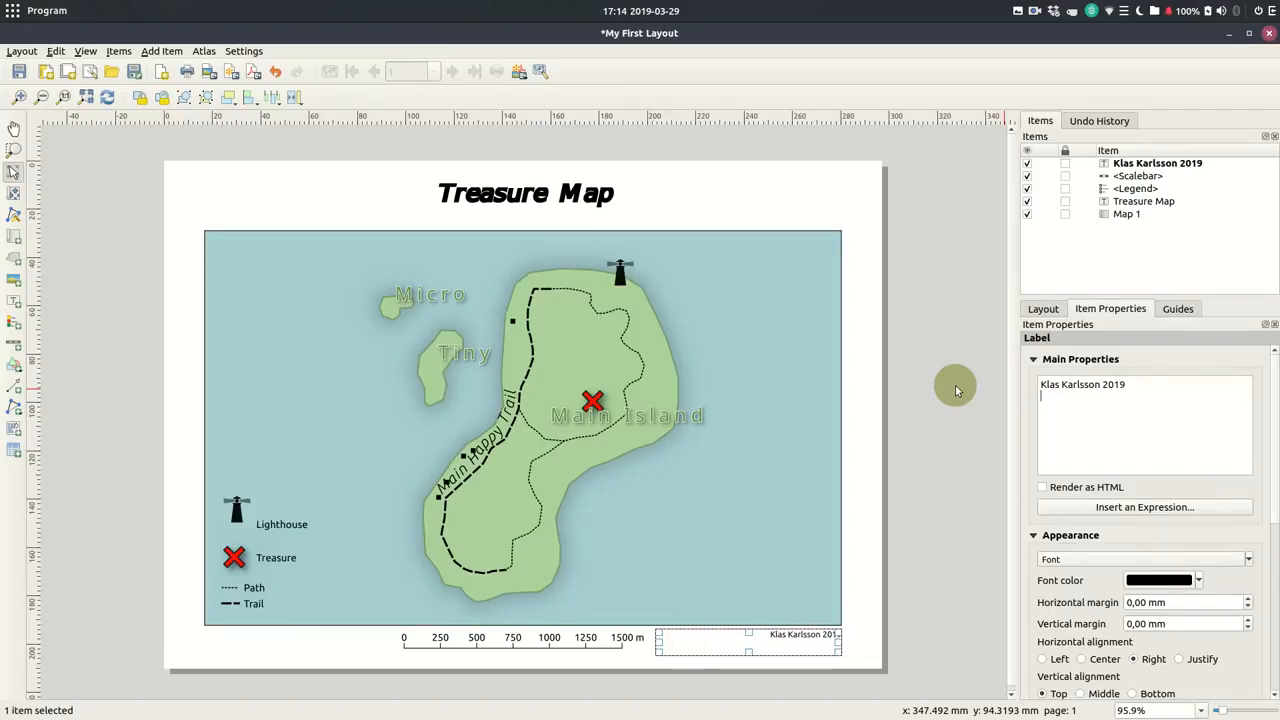
key(Return)
text(Created in QIGS)
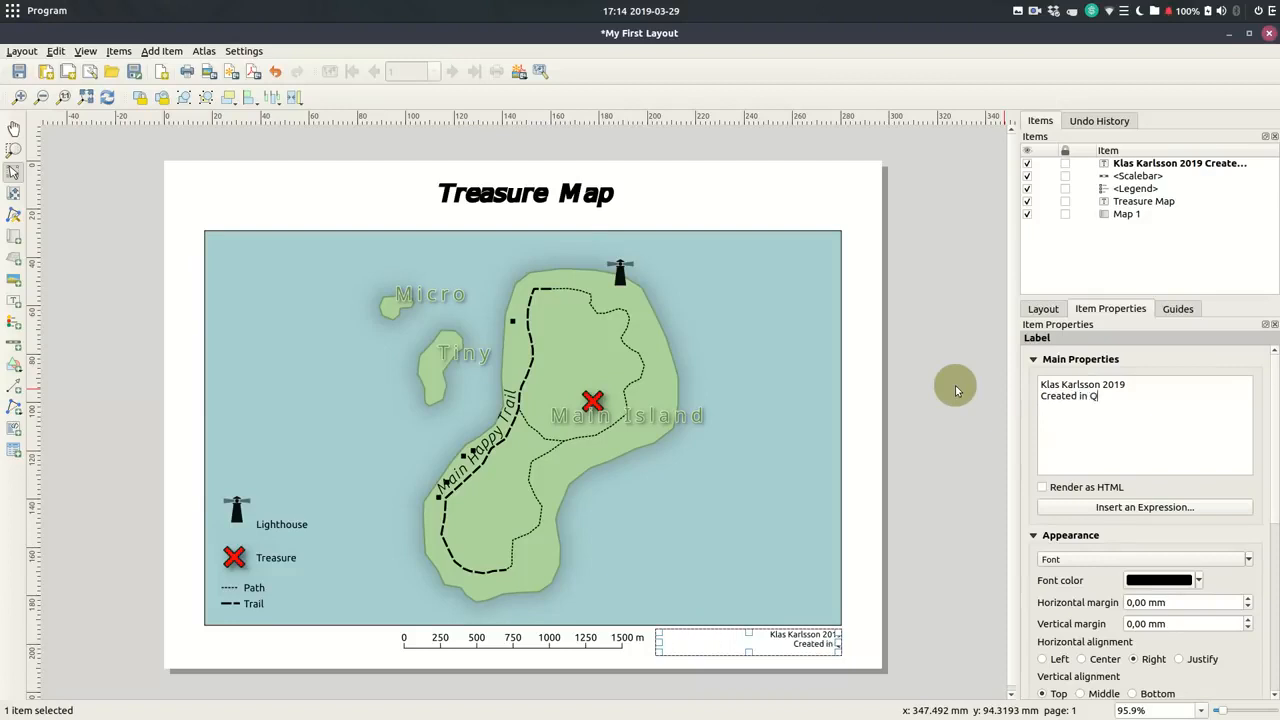
key(BackSpace)
key(BackSpace)
key(BackSpace)
text(GIS)
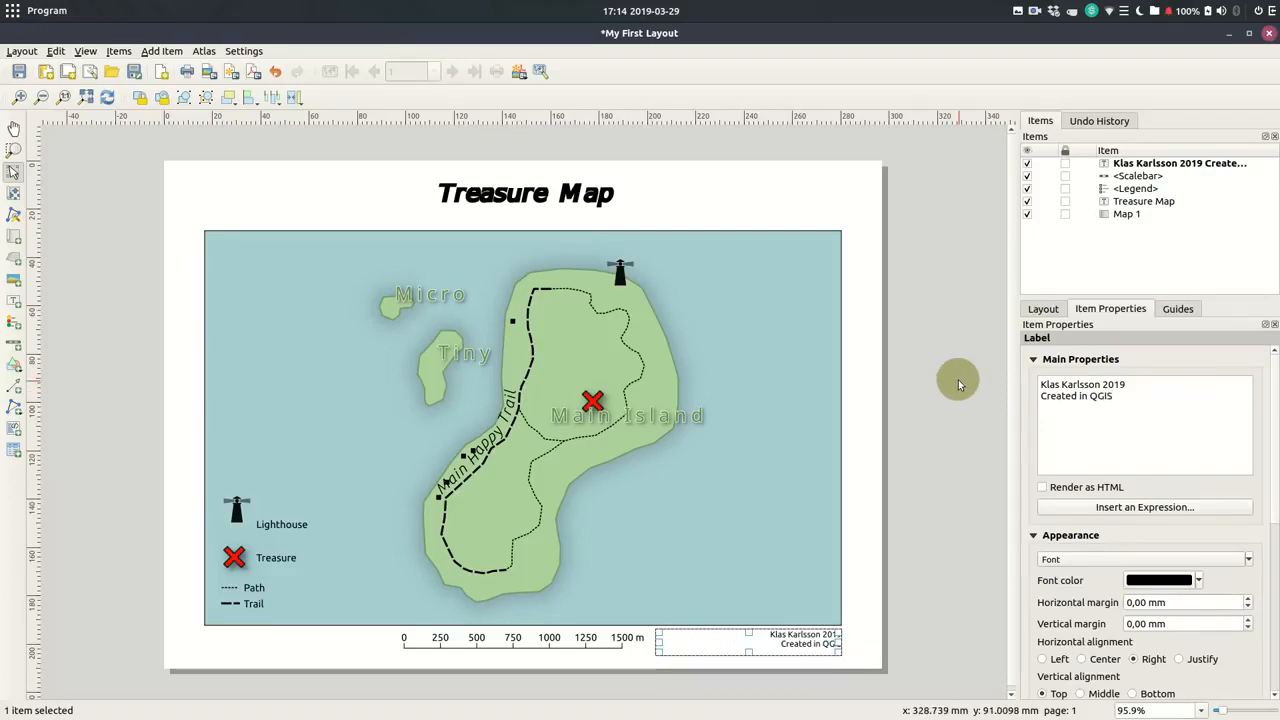
text( - )
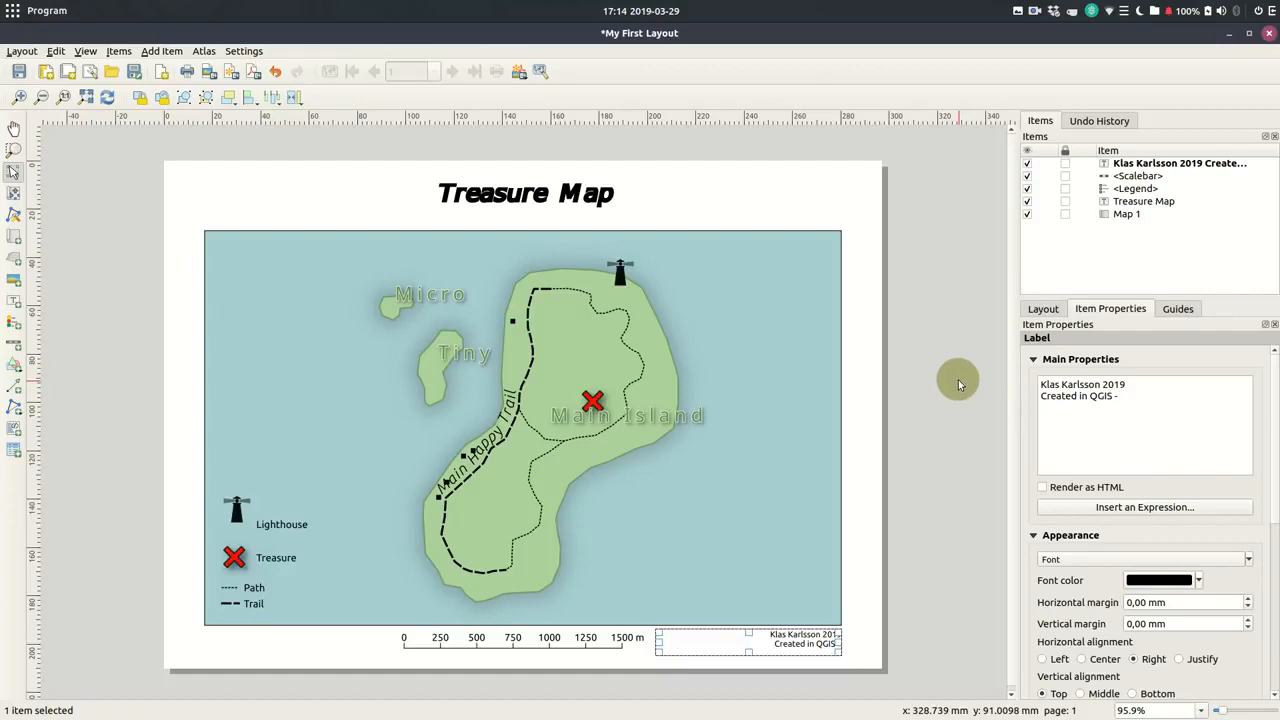
text(CC-0)
click(949, 537)
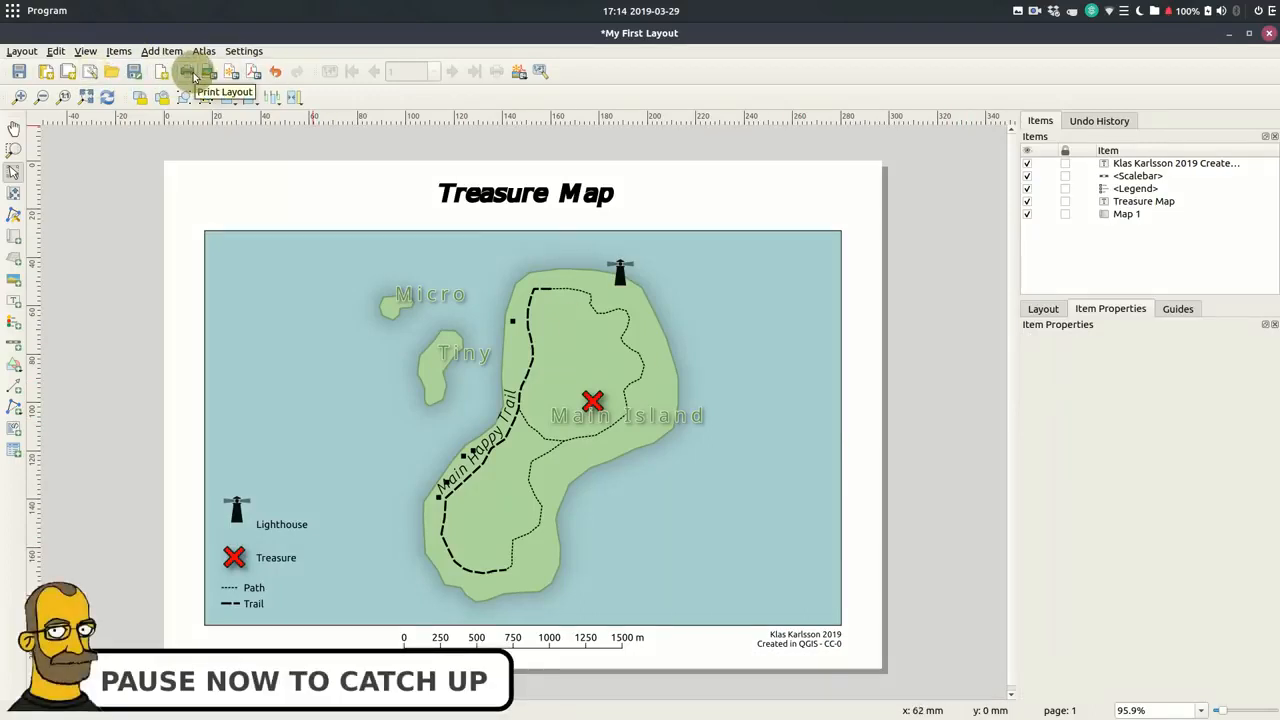
Export the layout as My First Layout.pdf to the _QGIS for Beginners folder, with RDF metadata and text exported as paths
click(254, 76)
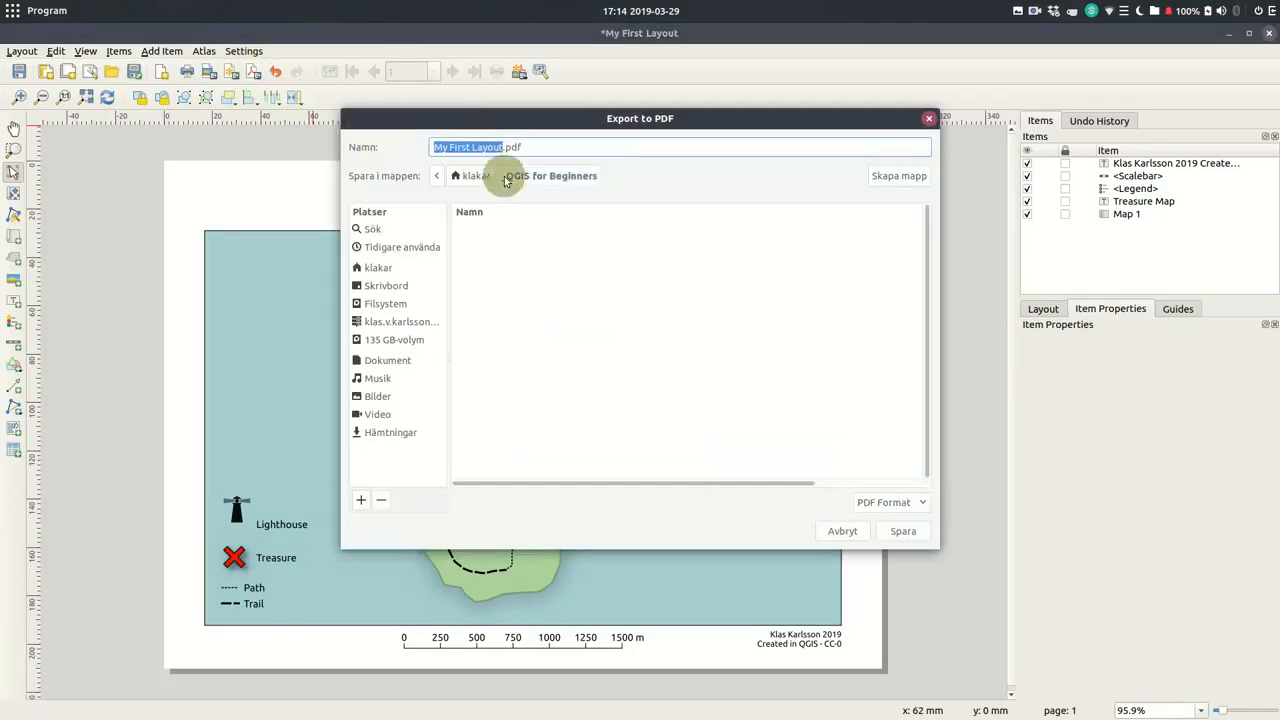
click(901, 529)
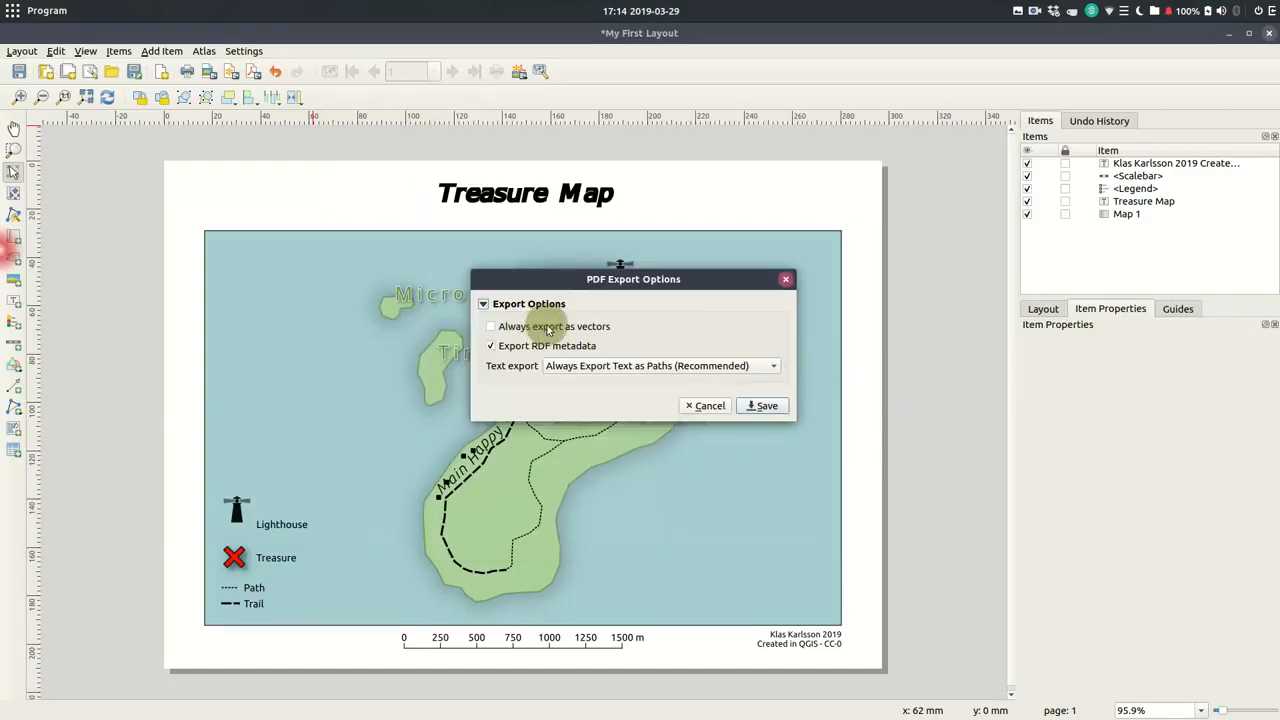
click(765, 406)
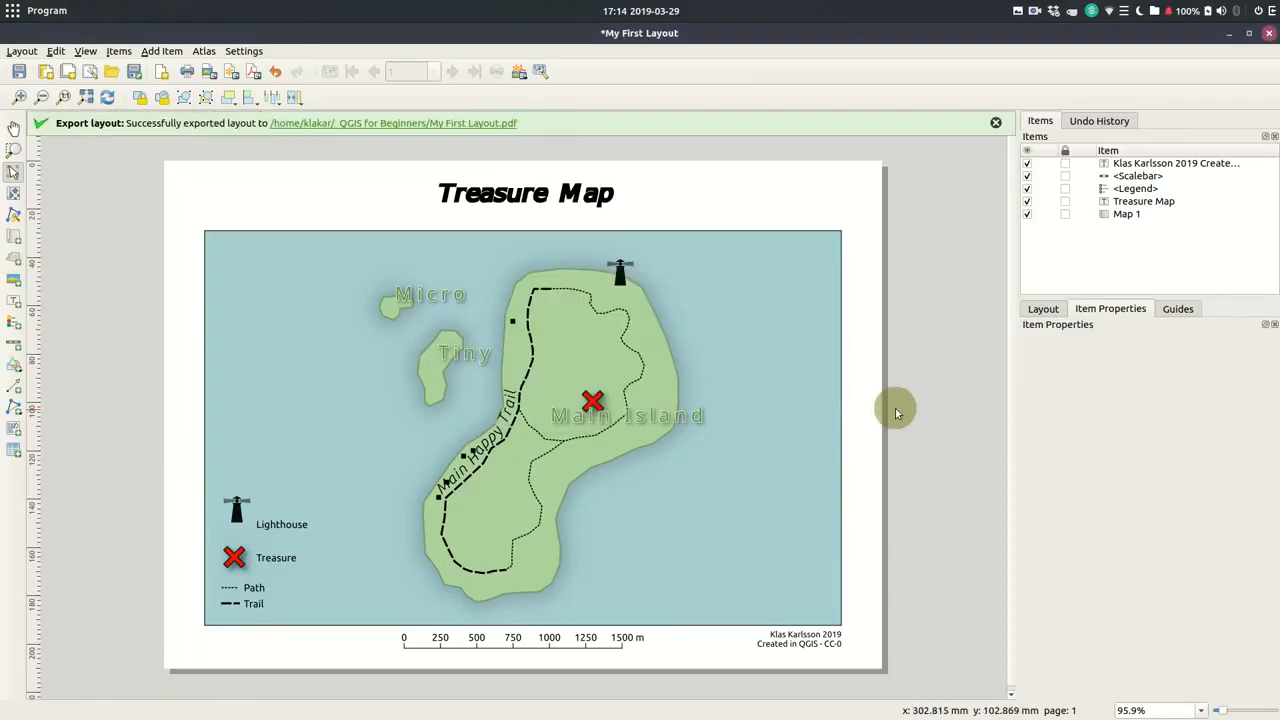
Open the exported My First Layout.pdf from its folder, maximized with automatic zoom, and check the whole page
click(466, 125)
double_click(514, 158)
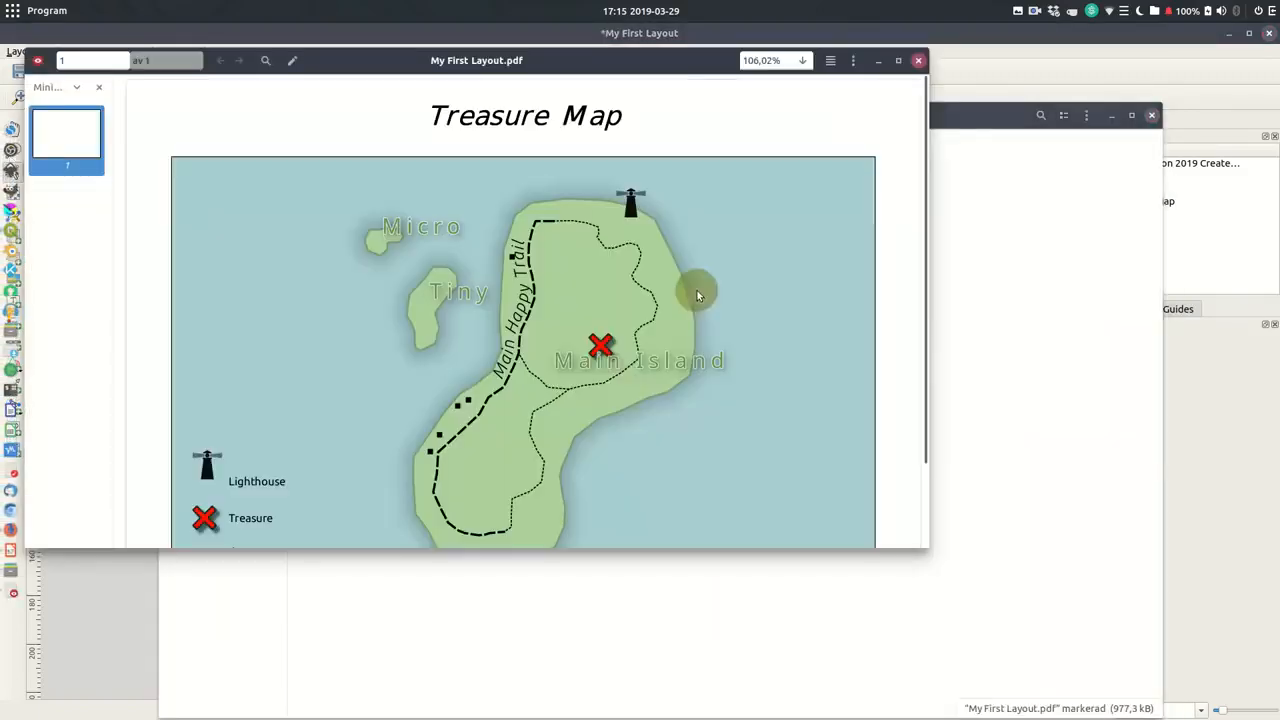
click(898, 61)
click(1154, 36)
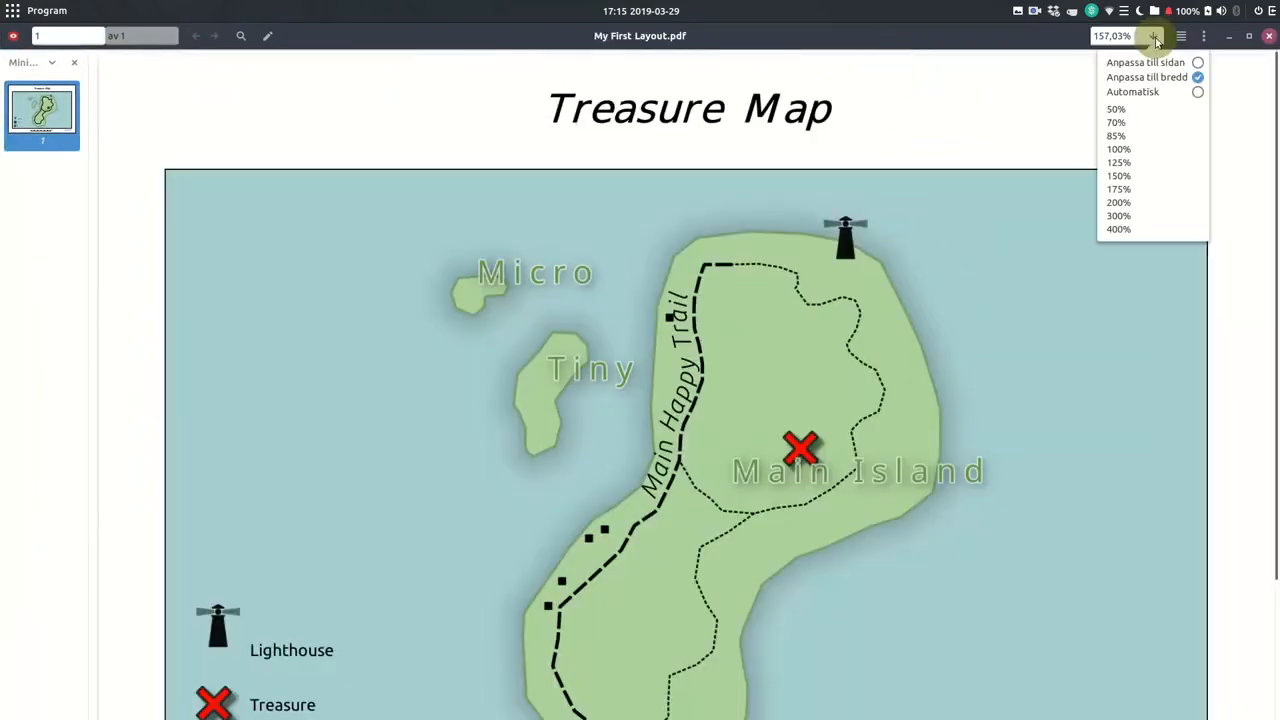
click(1155, 92)
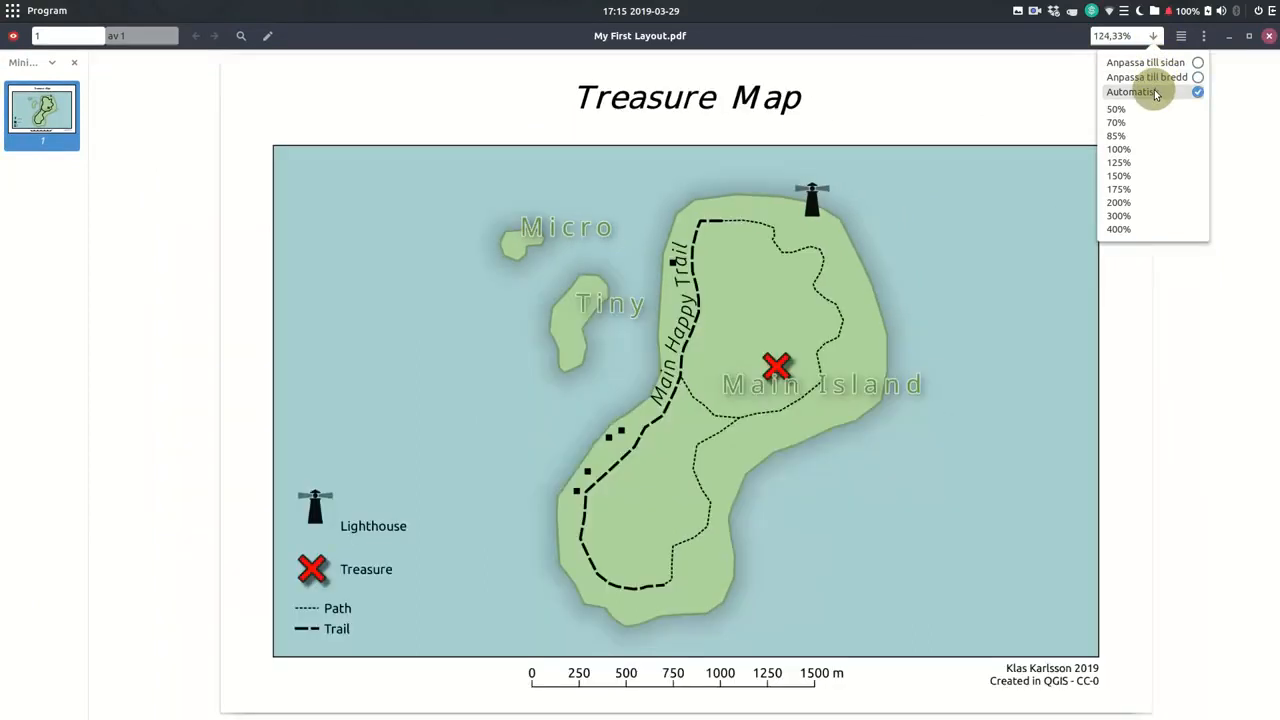
click(1220, 491)
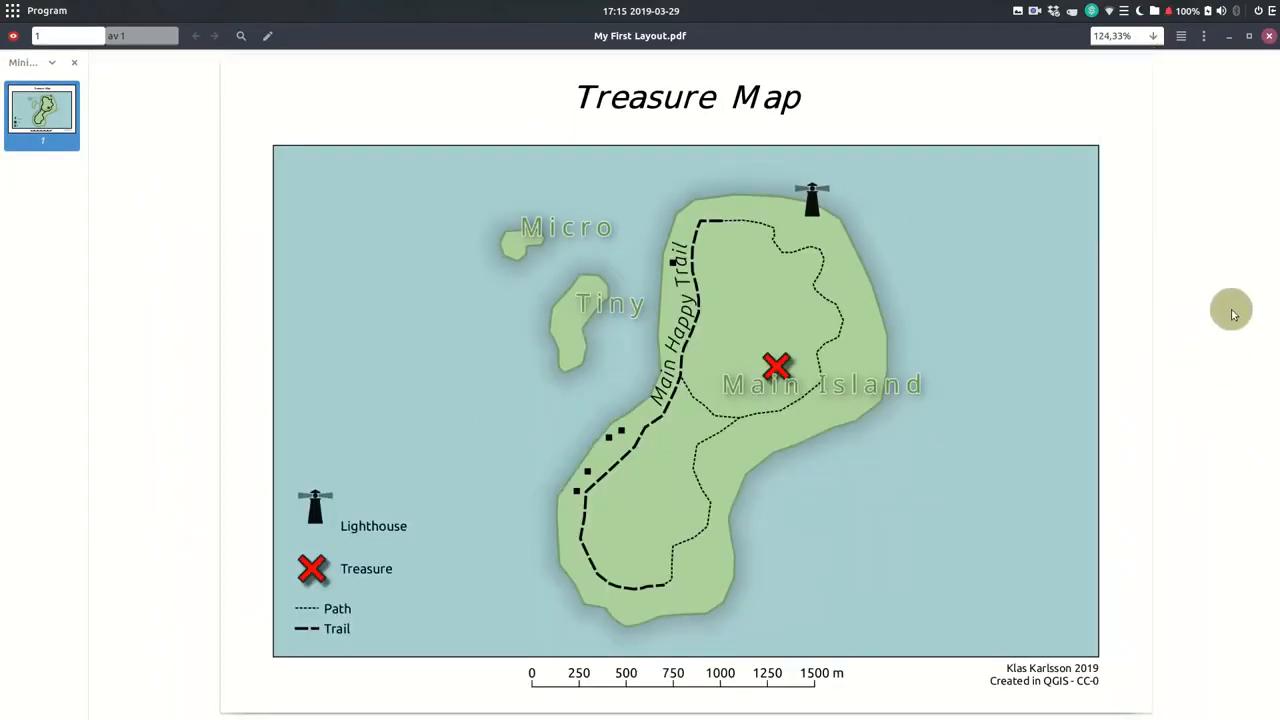
Close the PDF viewer, the layout window and the file manager to return to the Treasure Island project
click(1269, 37)
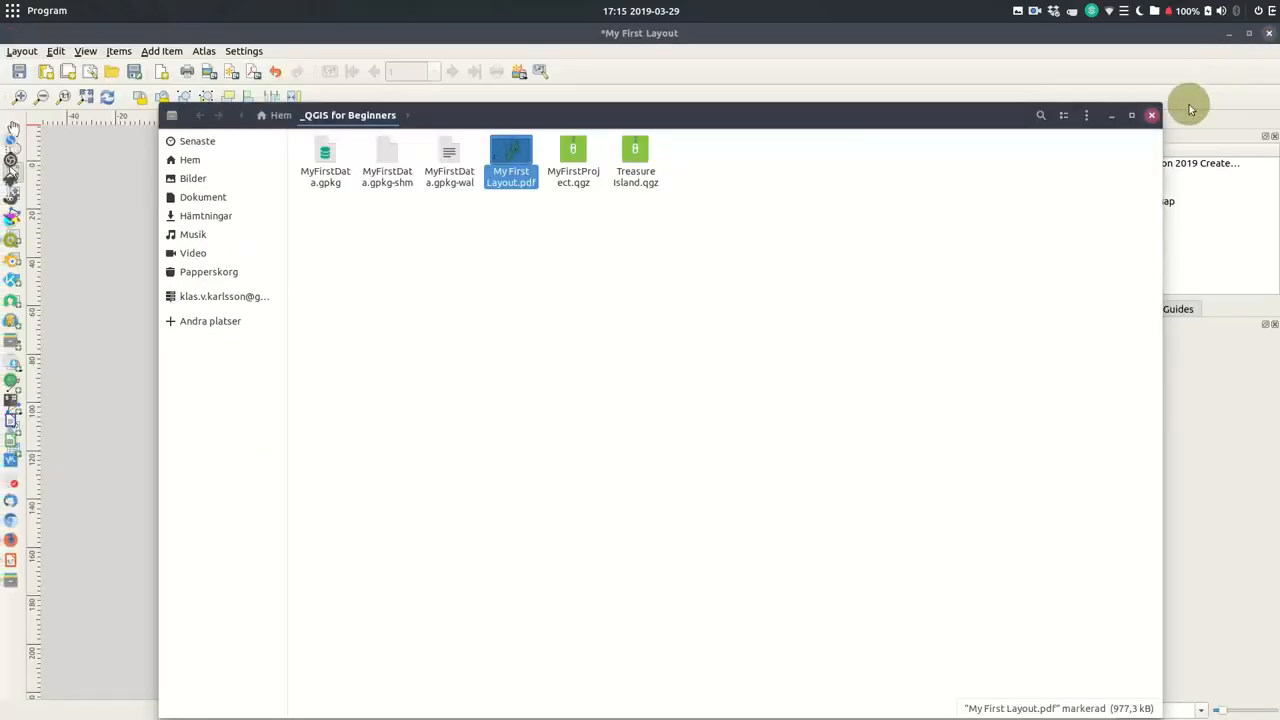
click(1269, 34)
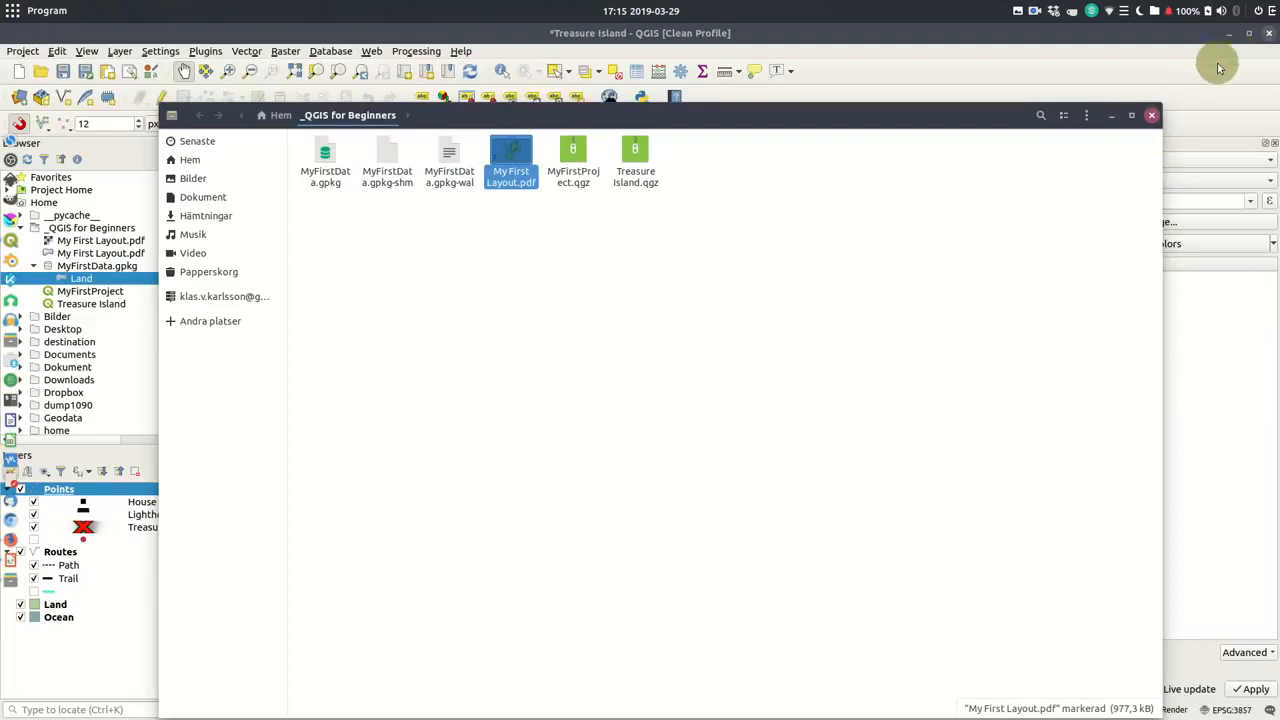
click(1151, 116)
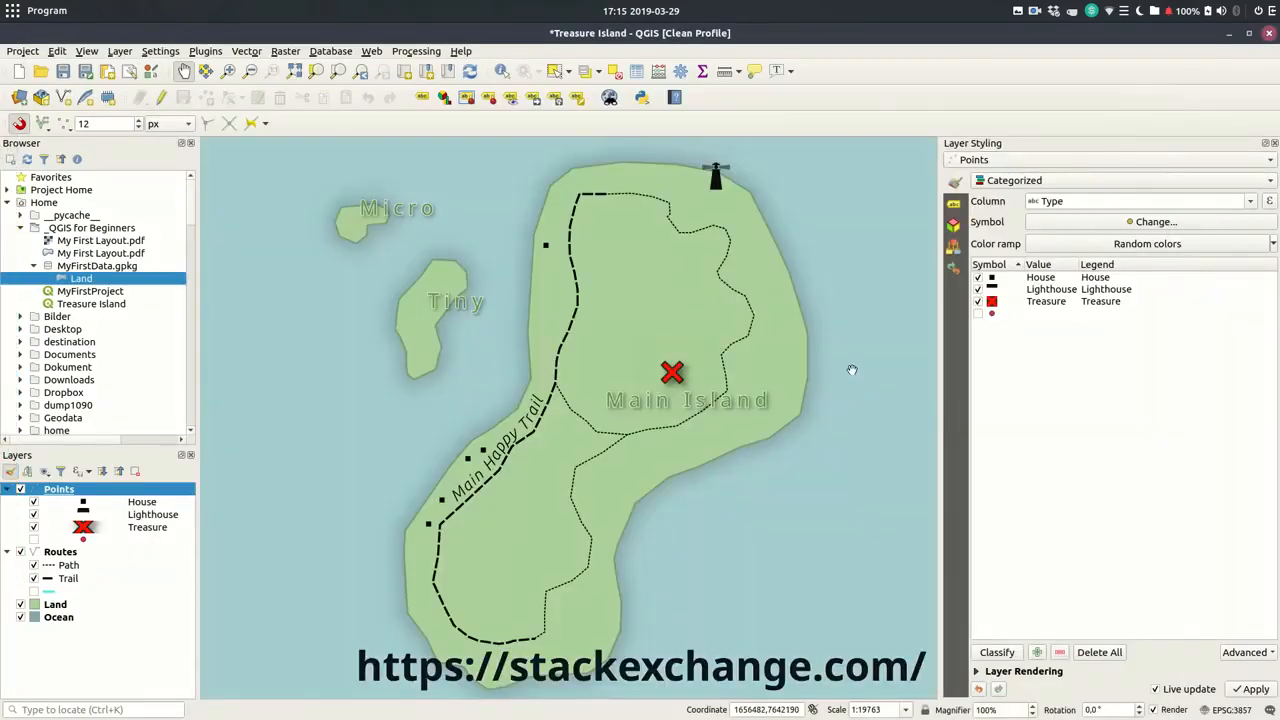
Open the online help contents in the browser and go to the QGIS 3.4 documentation overview
click(460, 50)
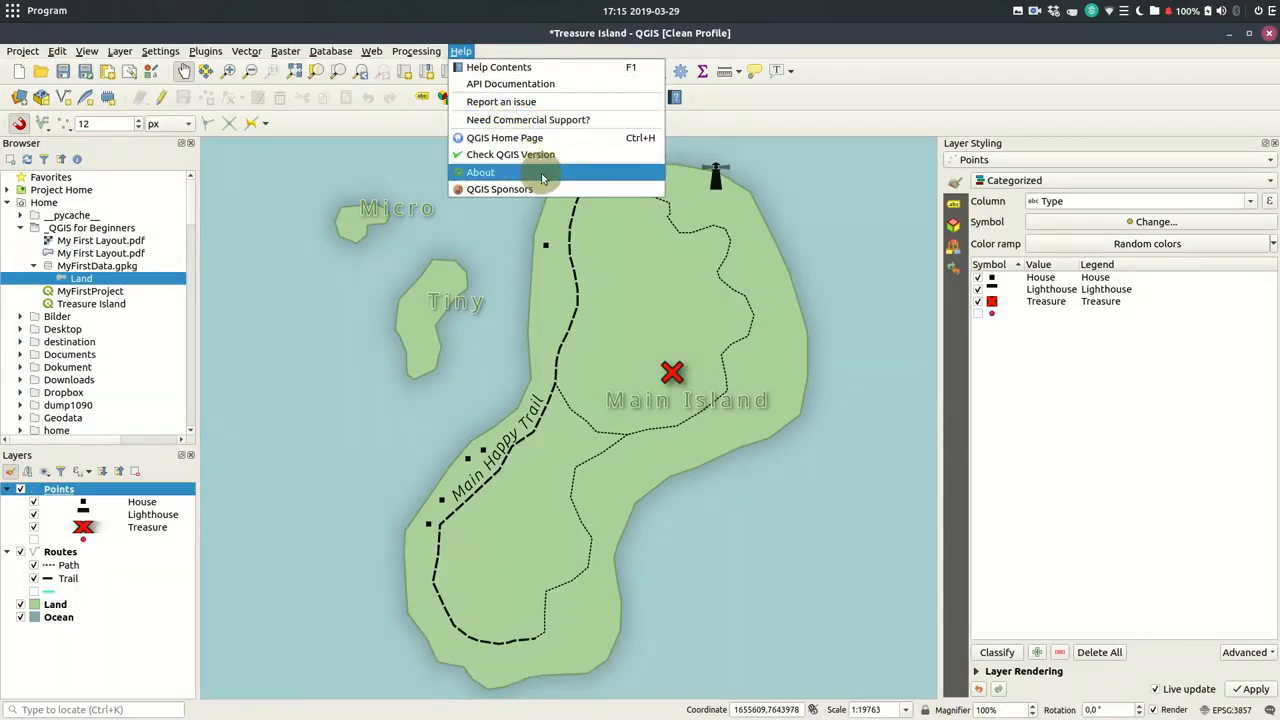
click(533, 68)
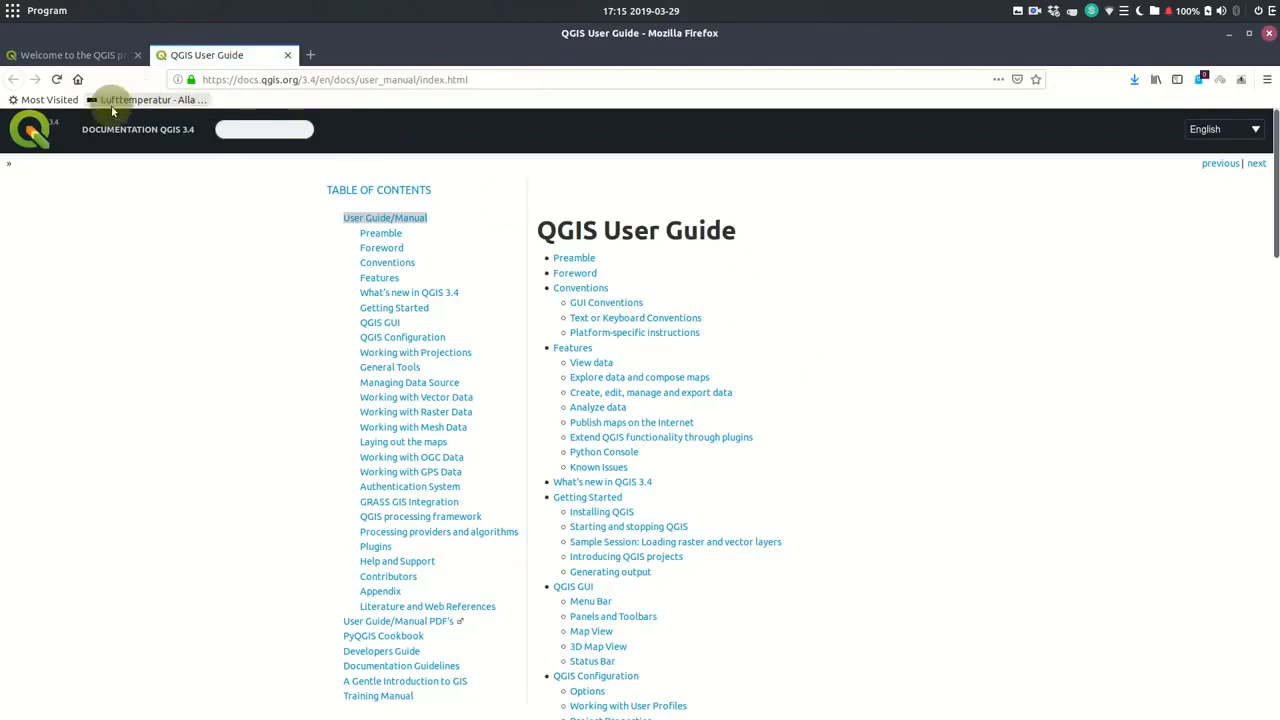
click(37, 130)
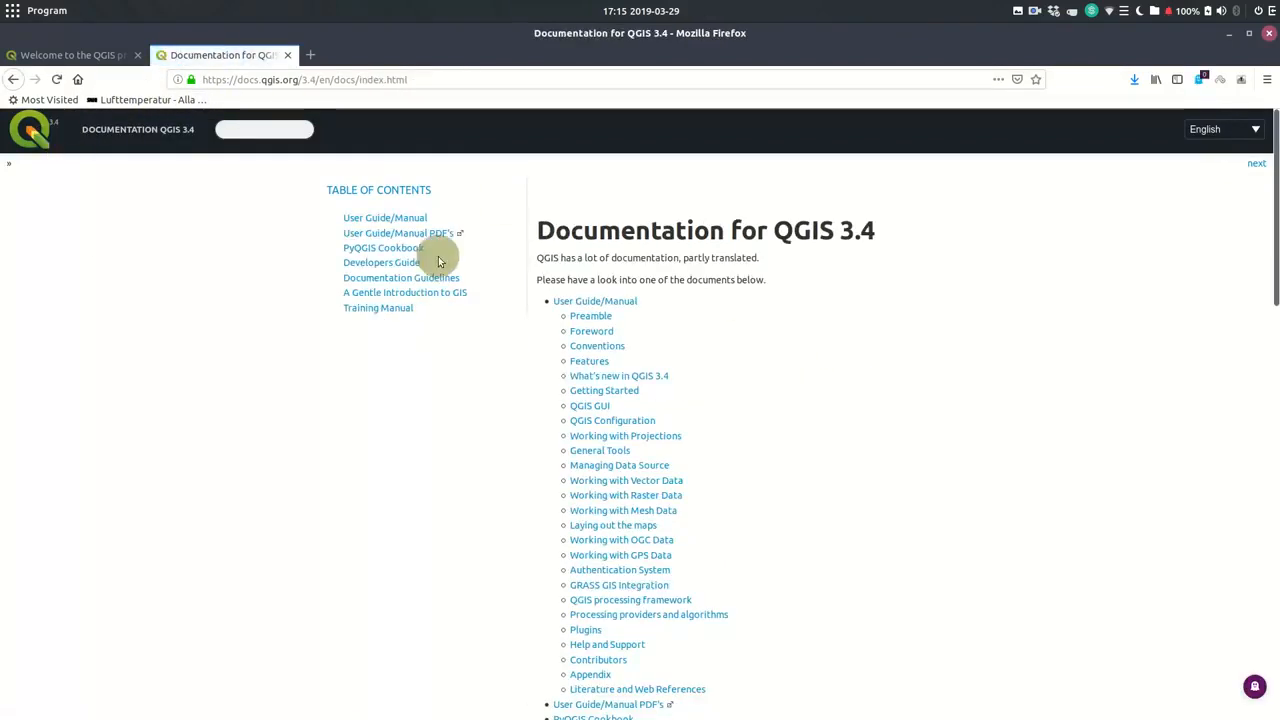
Examine the For Users page of the QGIS website for documentation, support and plugin resources, and return to the site's home page
click(71, 54)
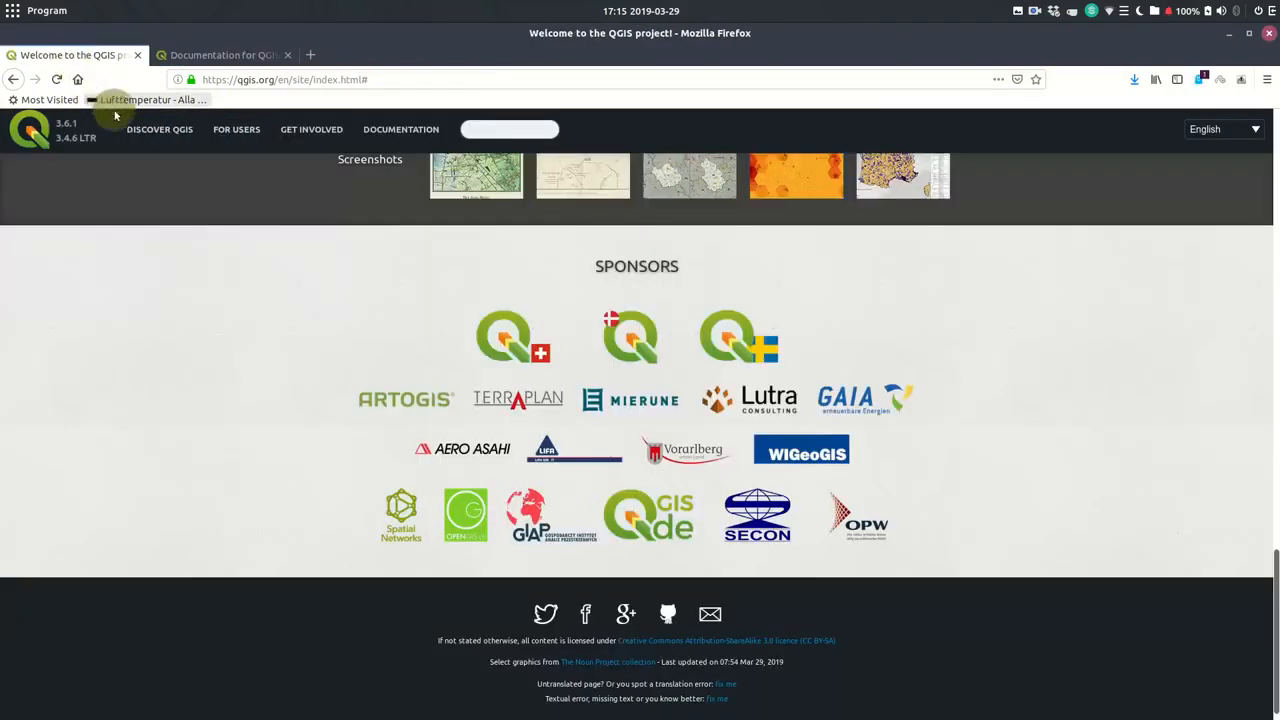
click(238, 136)
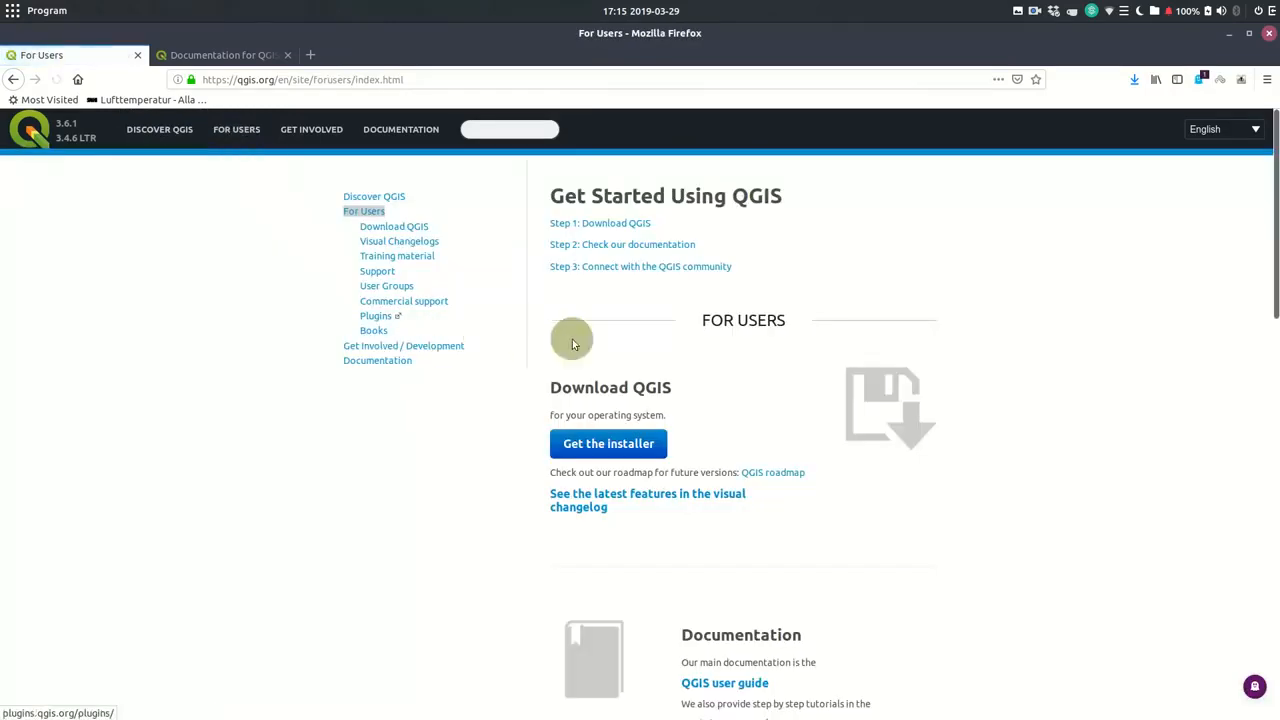
scroll(725, 350, down, 5)
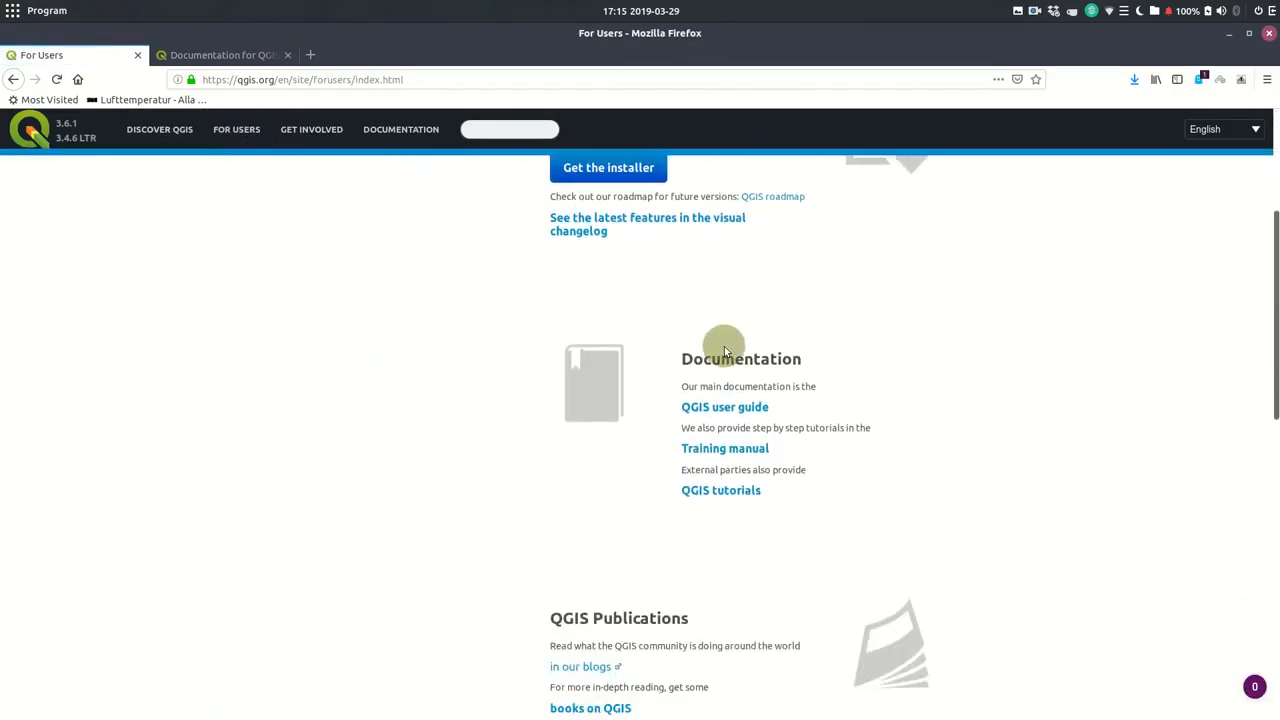
scroll(459, 355, down, 4)
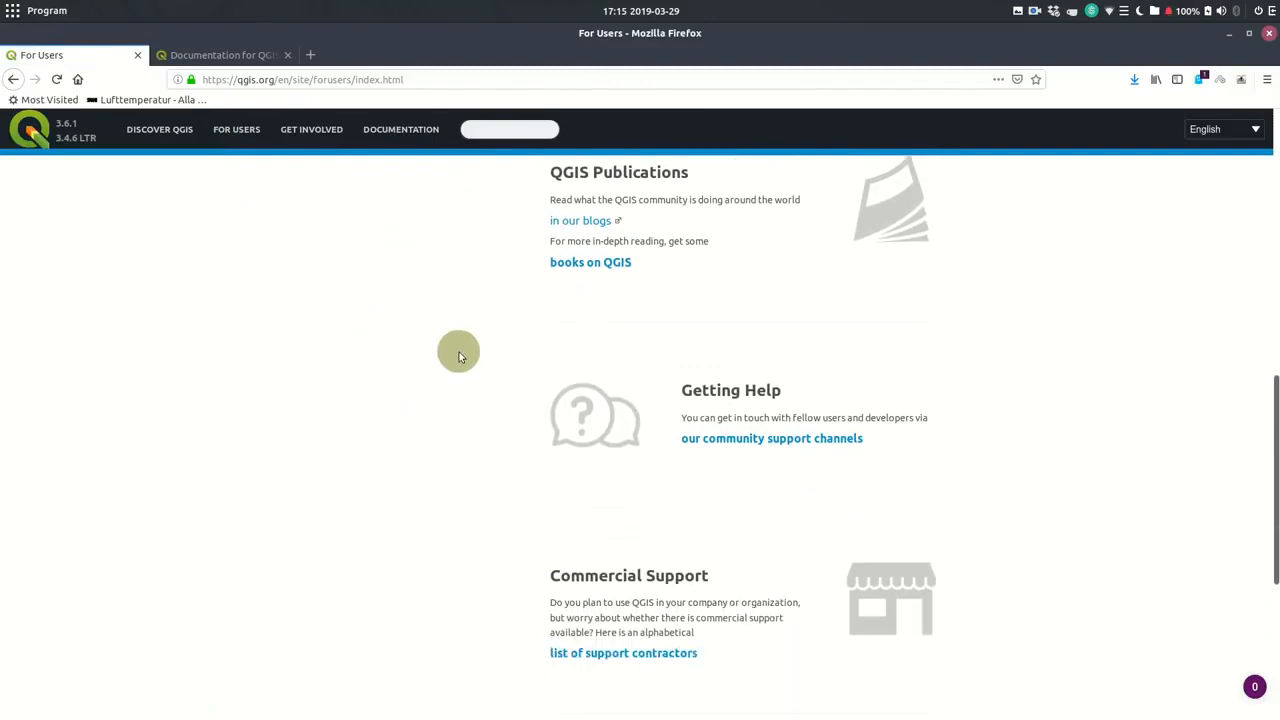
scroll(450, 375, down, 1)
scroll(450, 375, down, 3)
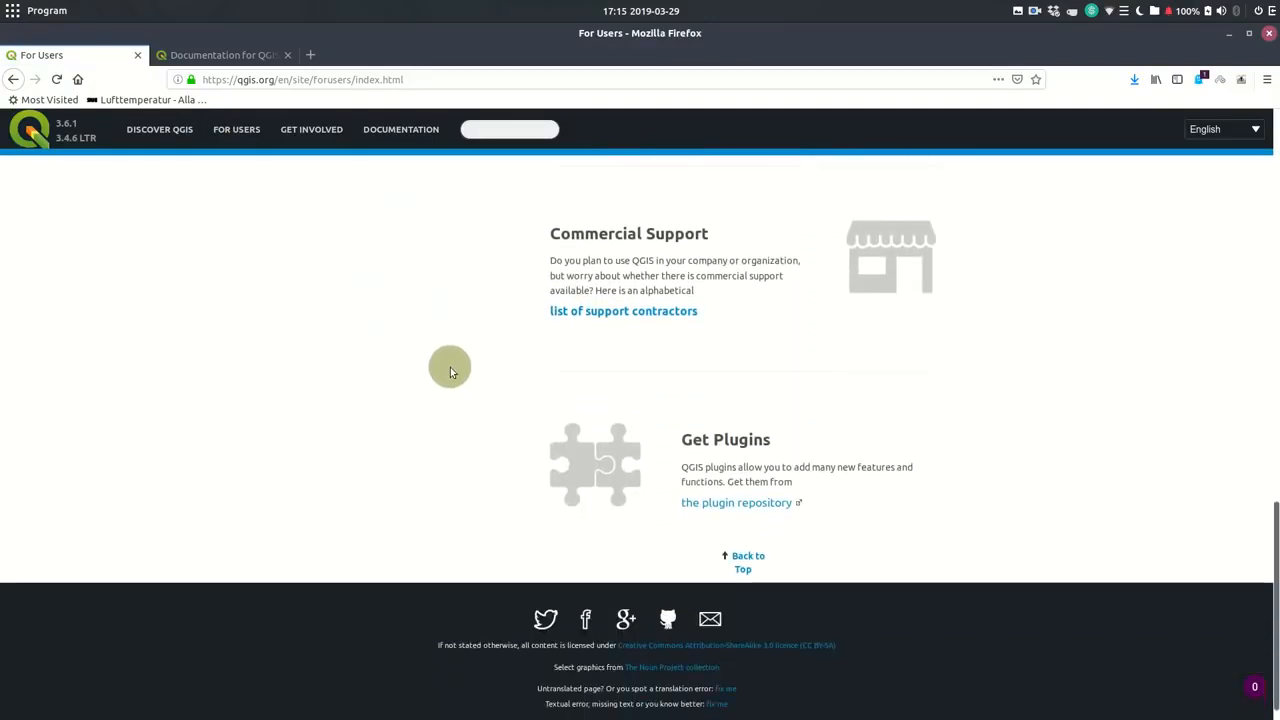
click(33, 132)
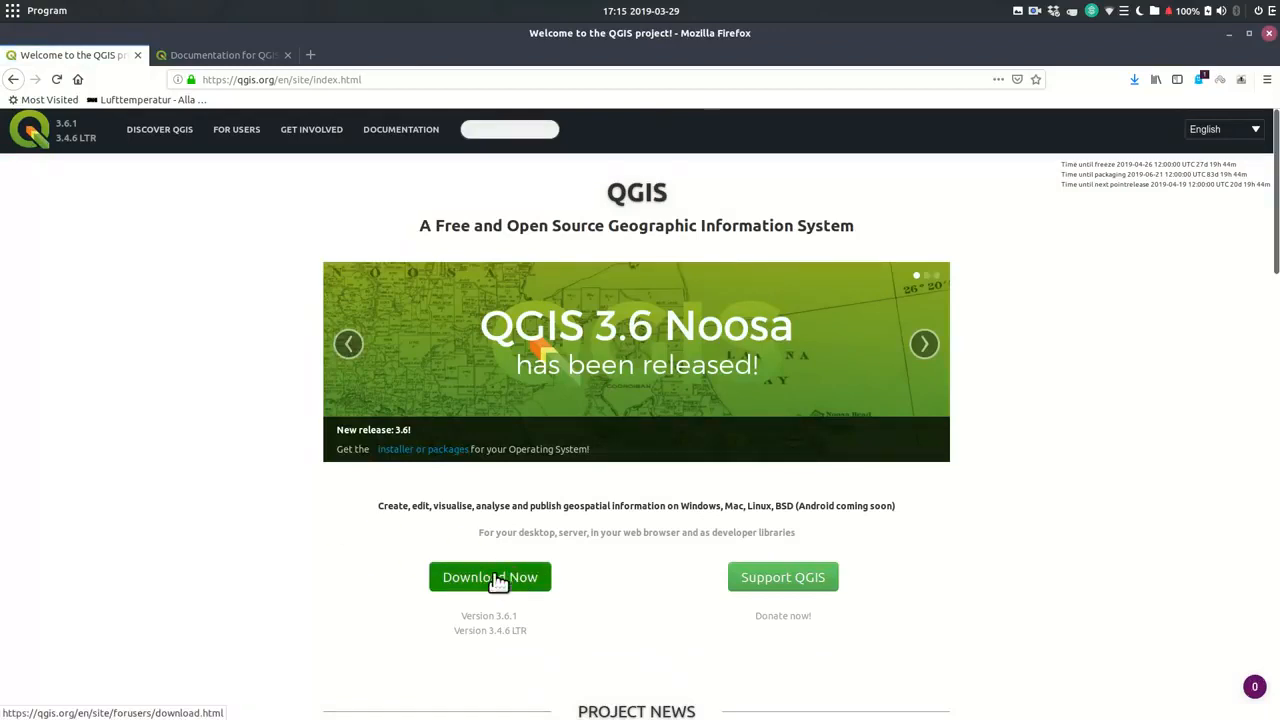
click(330, 580)
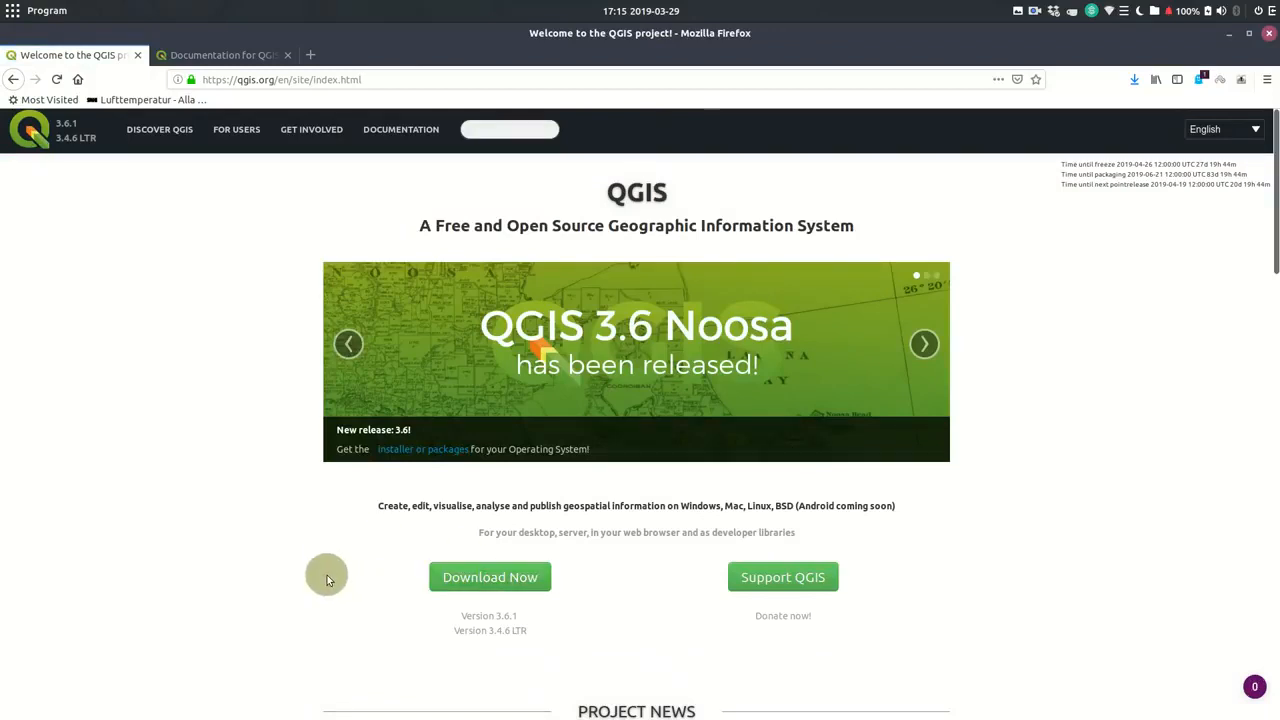